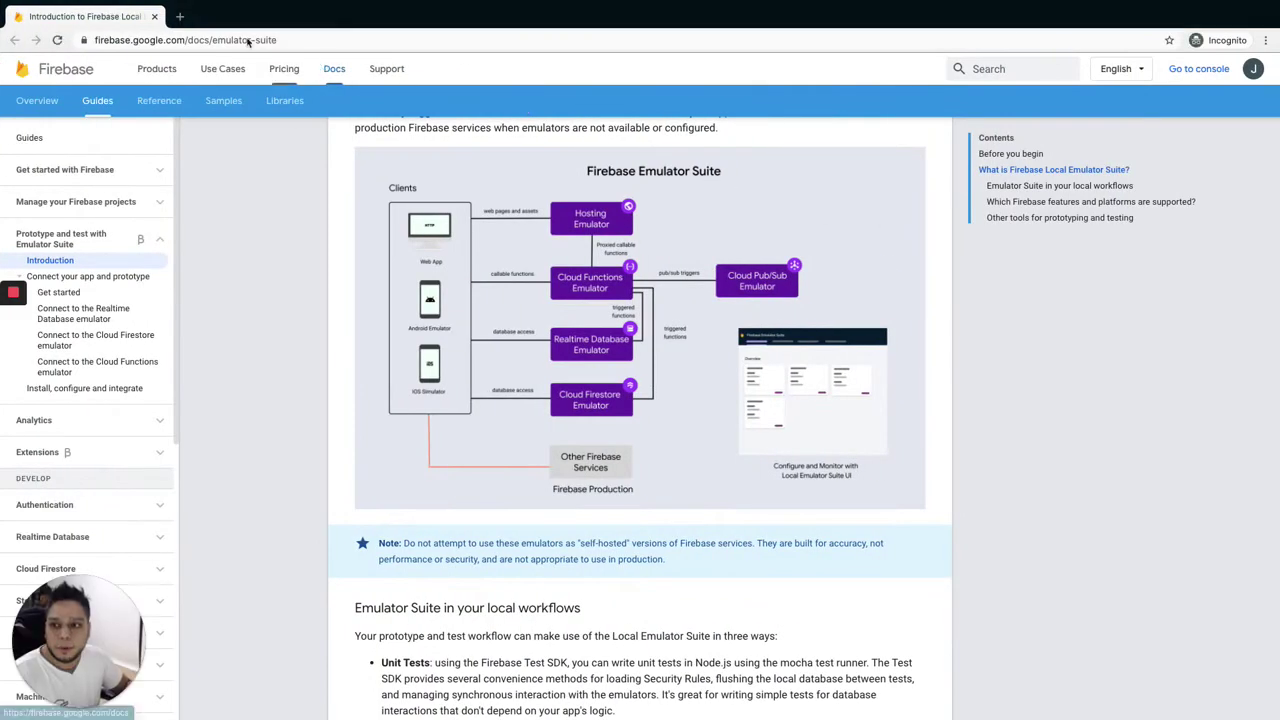
{"action": "left_click", "coordinate": [180, 16]}
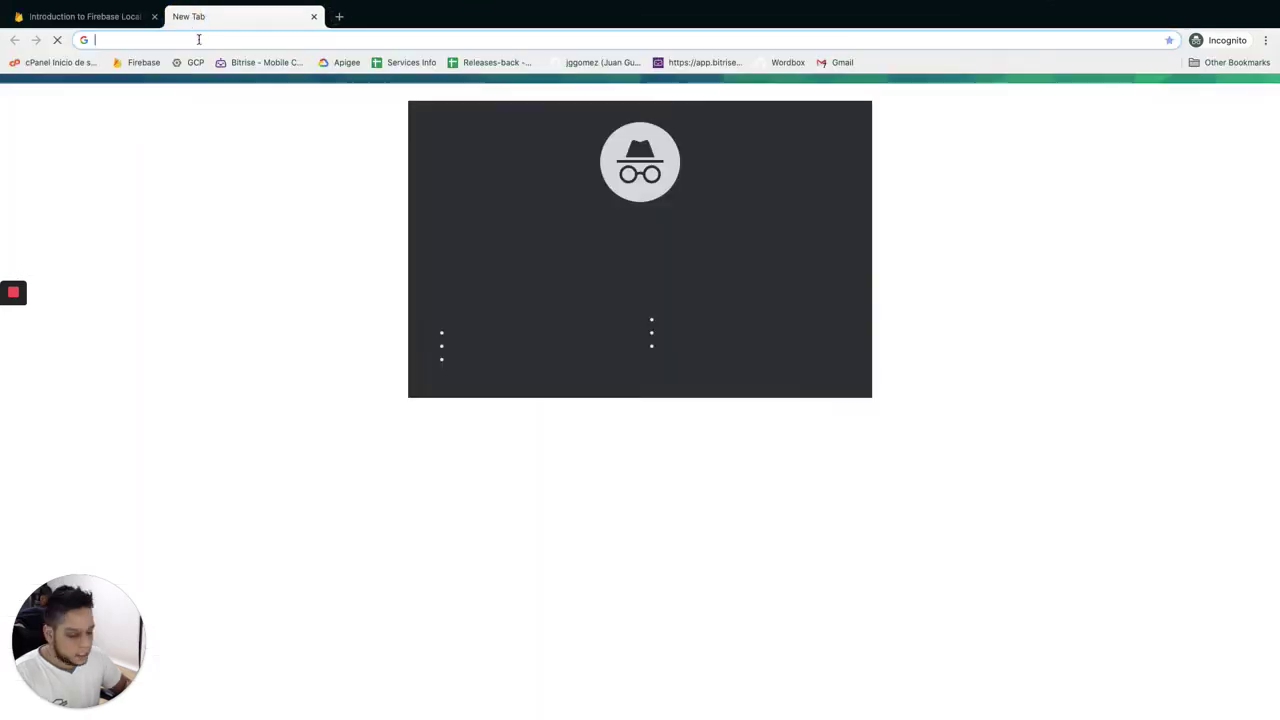
{"action": "type", "text": "http://localhost:4040/"}
{"action": "type", "text": "ç"}
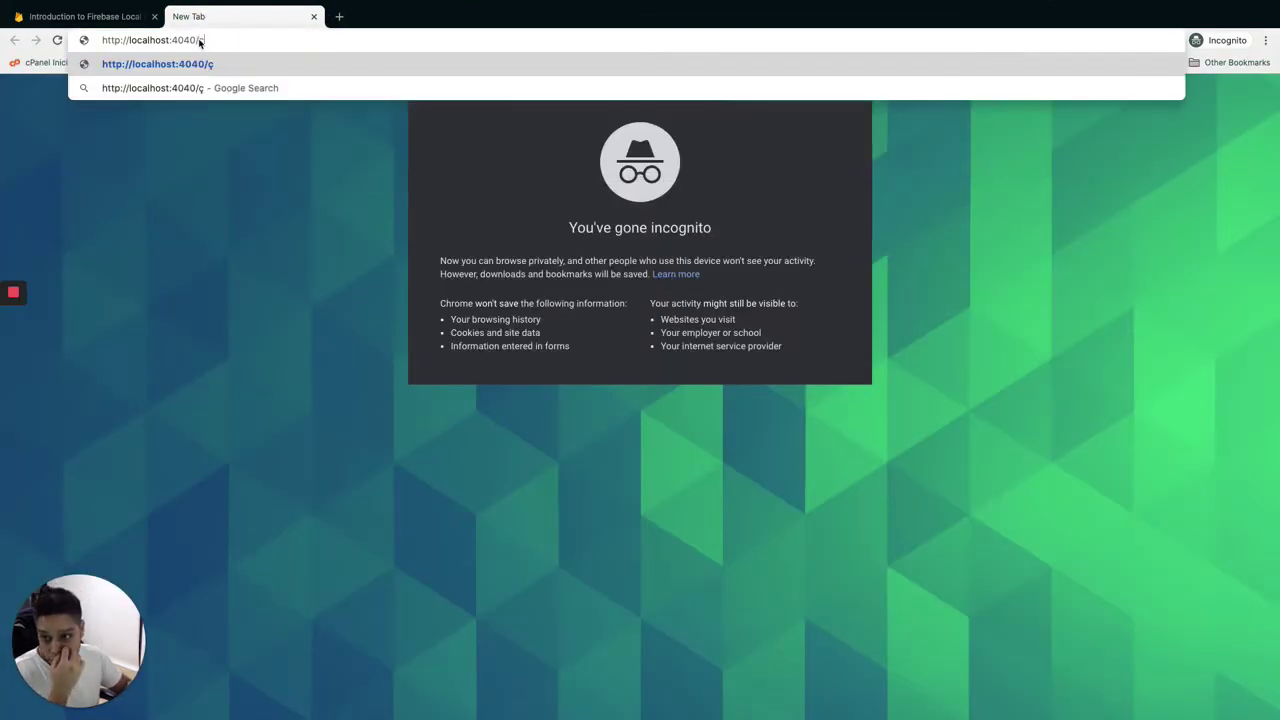
{"action": "key", "text": "BackSpace"}
{"action": "key", "text": "Return"}
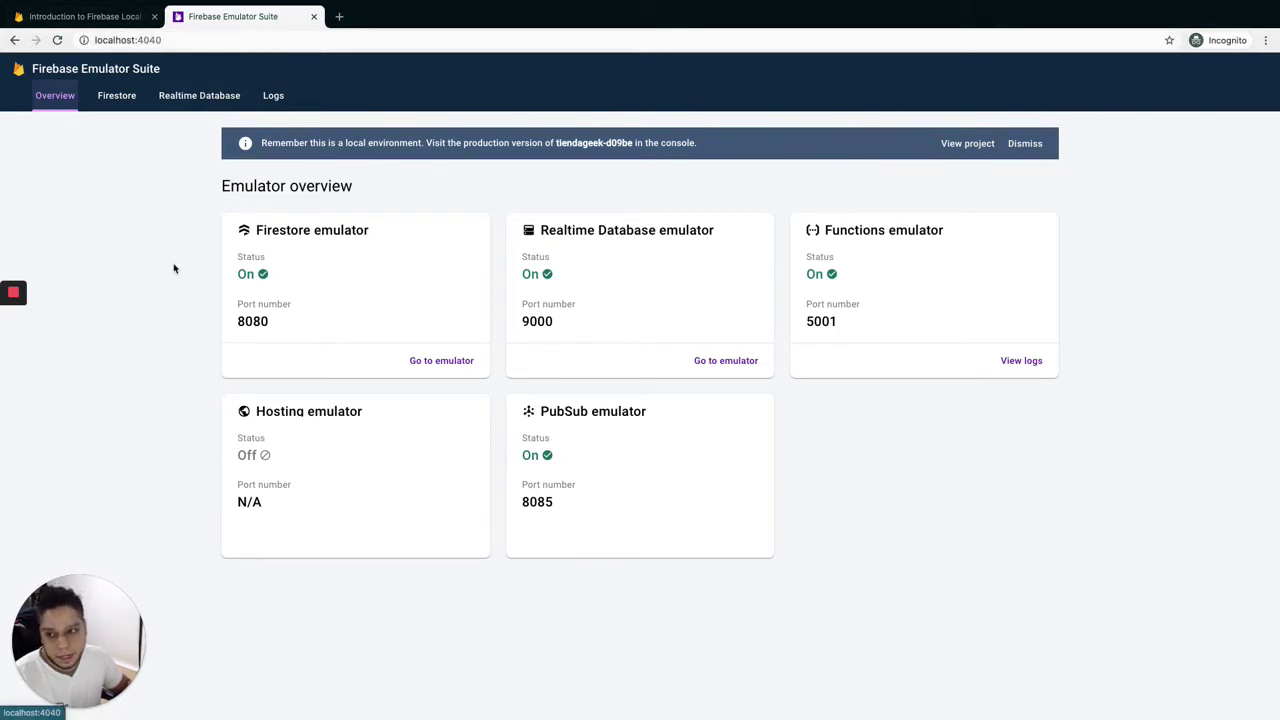
{"action": "left_click", "coordinate": [118, 97]}
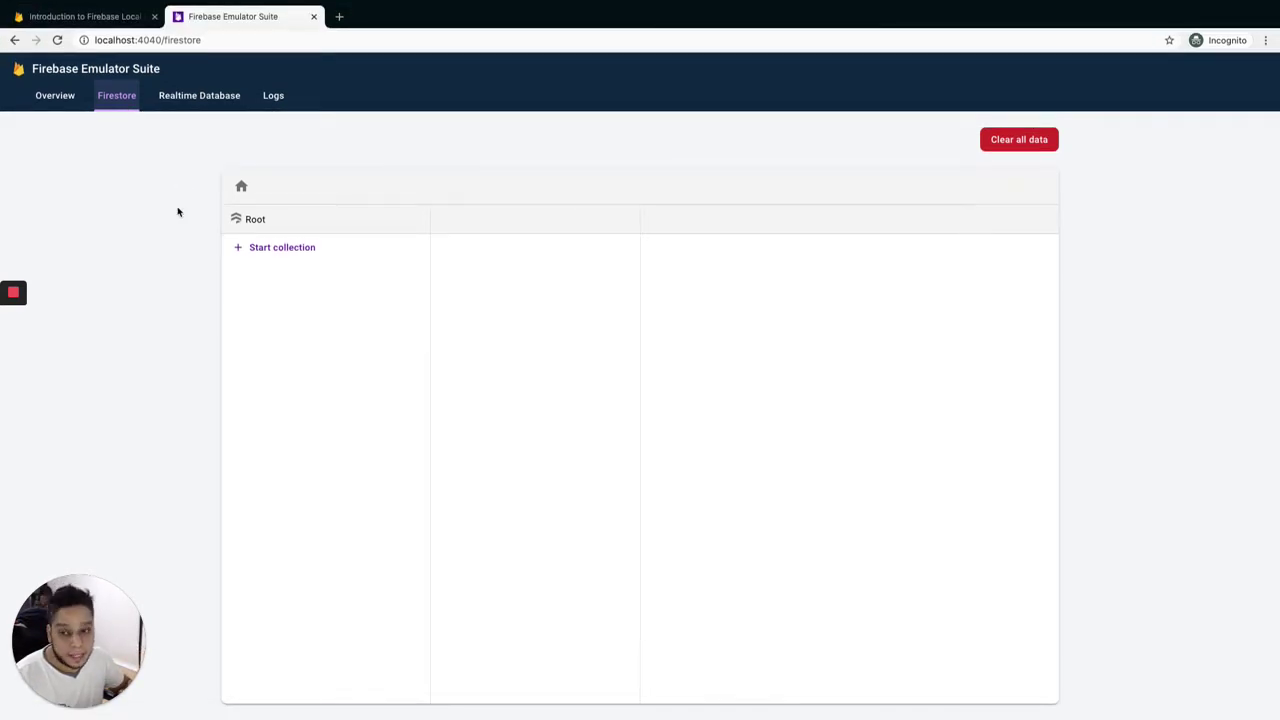
- Switch to Visual Studio Code and review the table of emulator hosts, ports and UI links in the terminal output
{"action": "key", "text": "ctrl+Left"}
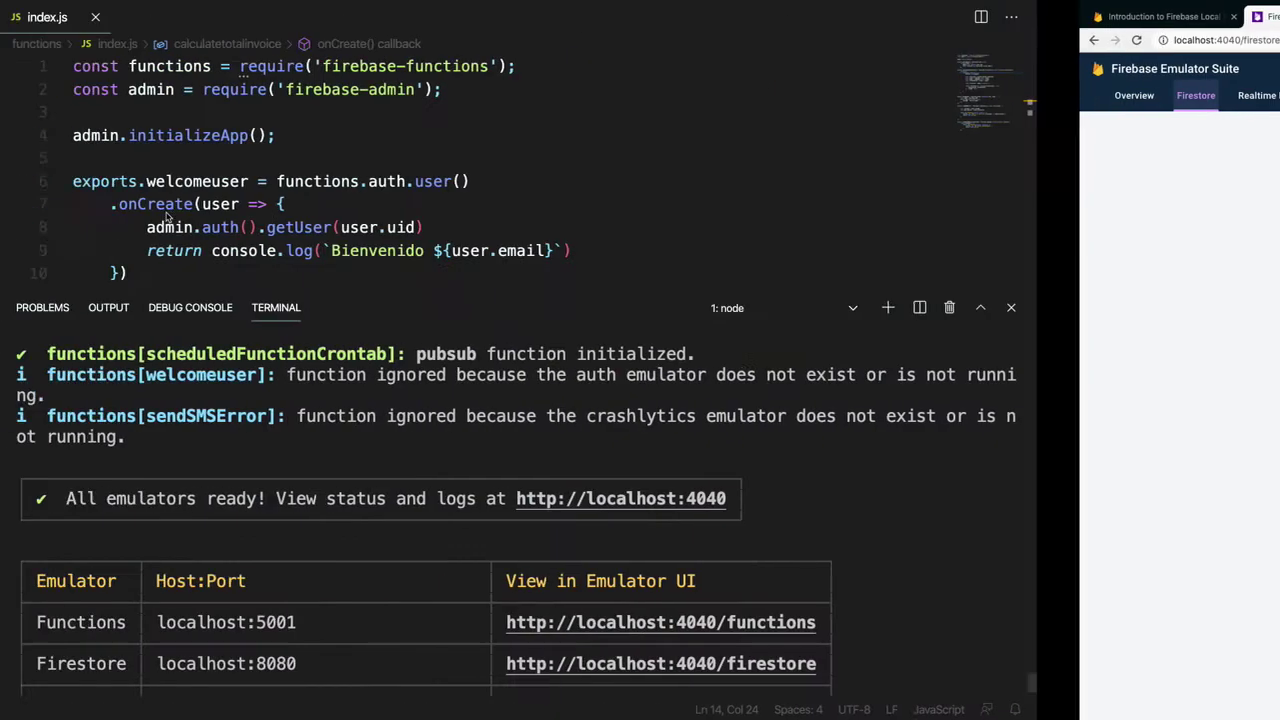
{"action": "scroll", "coordinate": [480, 581], "scroll_direction": "down", "scroll_amount": 2}
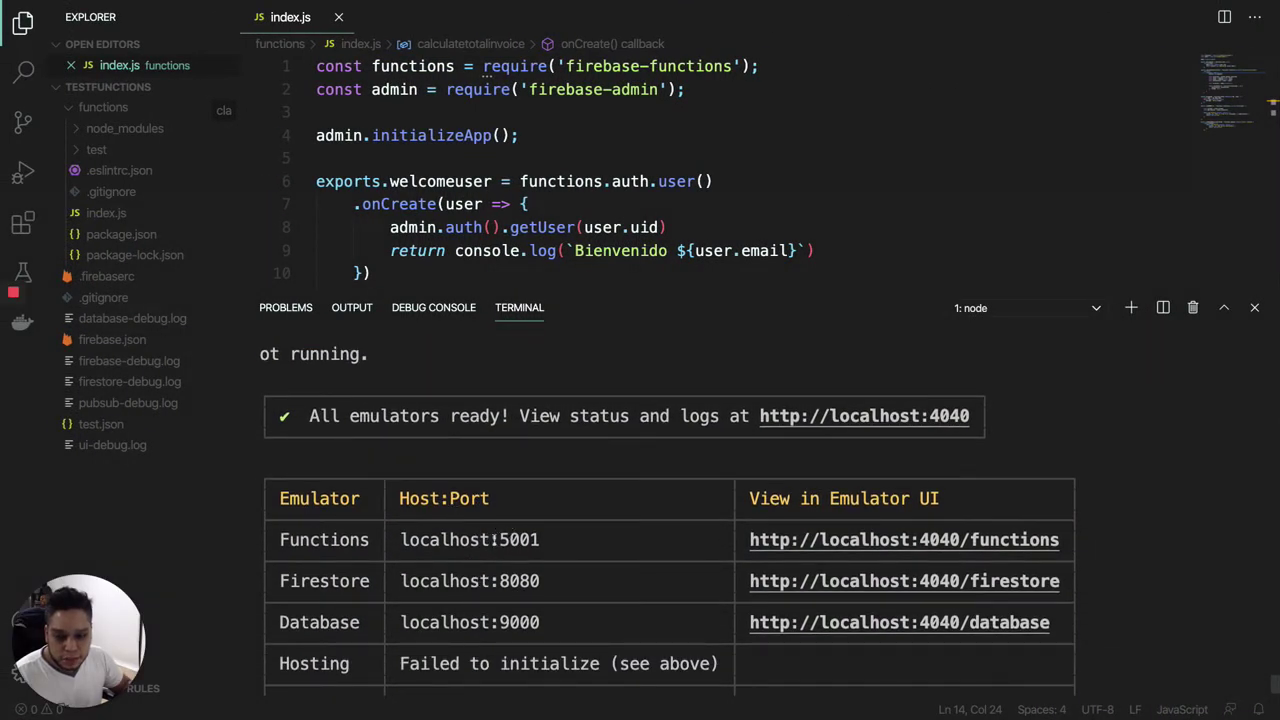
{"action": "scroll", "coordinate": [493, 529], "scroll_direction": "down", "scroll_amount": 1}
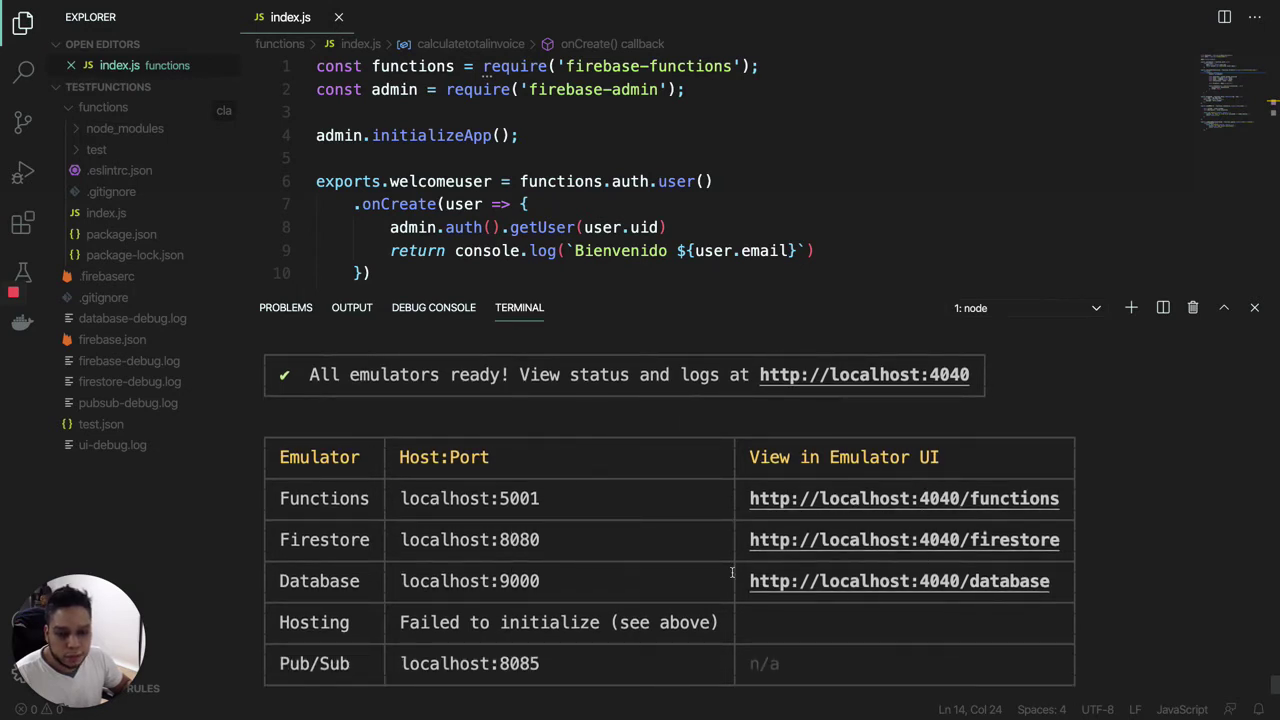
{"action": "scroll", "coordinate": [780, 590], "scroll_direction": "down", "scroll_amount": 1}
{"action": "scroll", "coordinate": [732, 572], "scroll_direction": "down", "scroll_amount": 2}
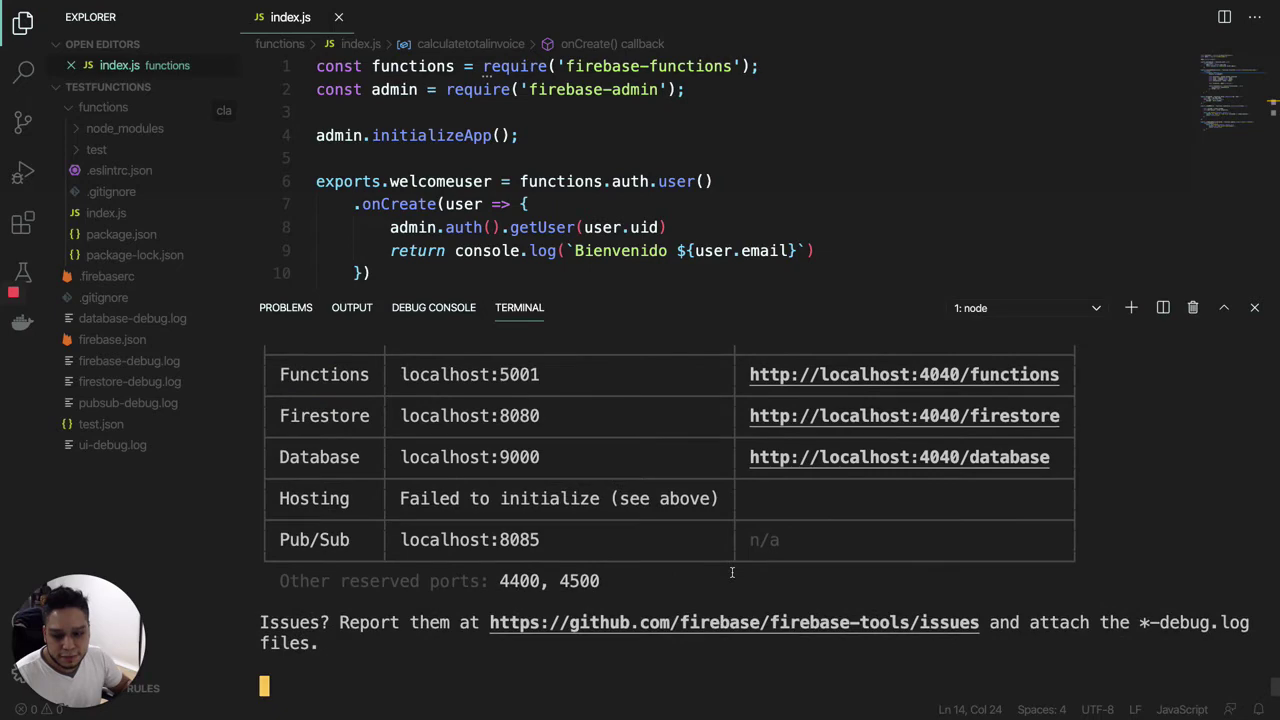
- Return to the browser, review the emulator overview and open the Realtime Database data page
{"action": "key", "text": "ctrl+Right"}
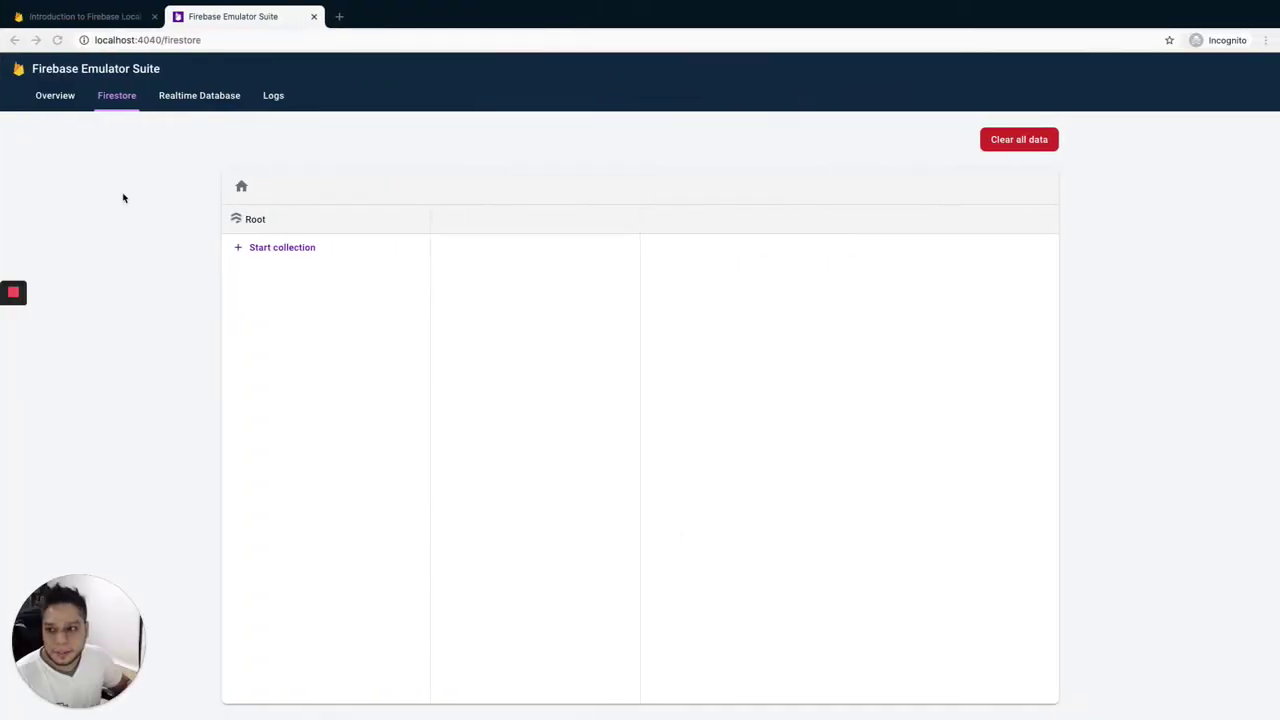
{"action": "left_click", "coordinate": [57, 104]}
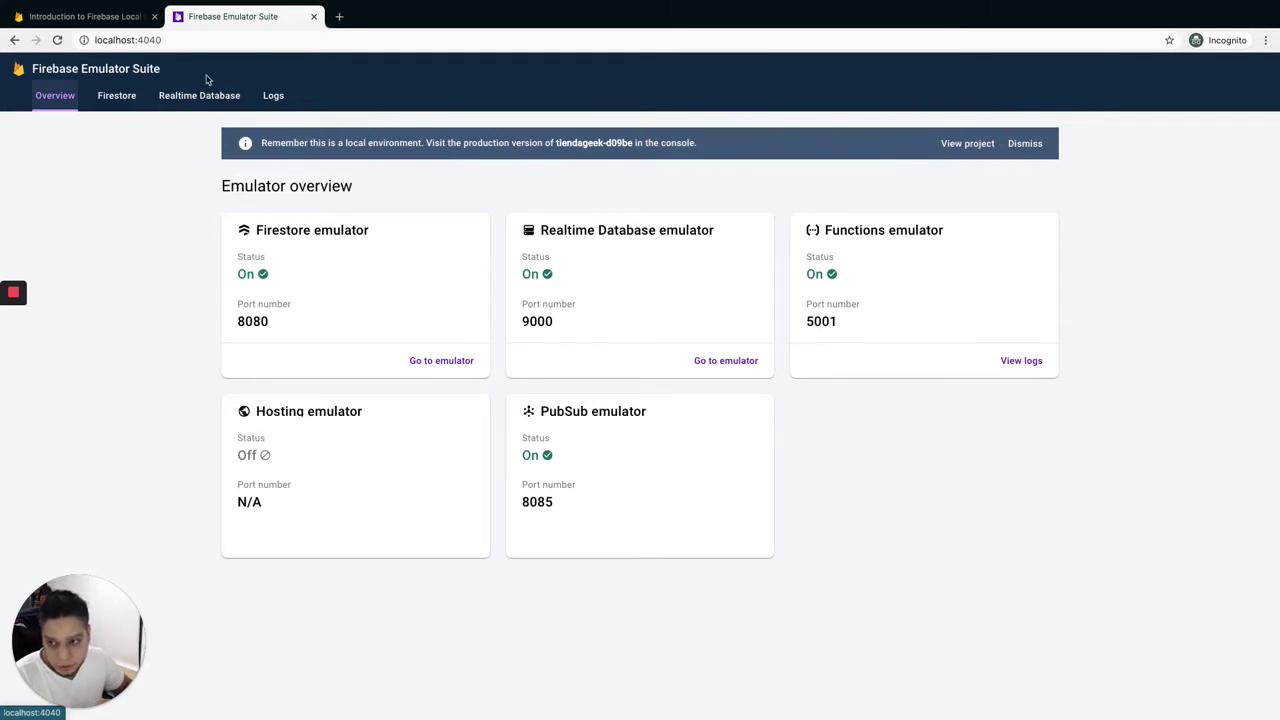
{"action": "left_click", "coordinate": [122, 99]}
{"action": "left_click", "coordinate": [183, 101]}
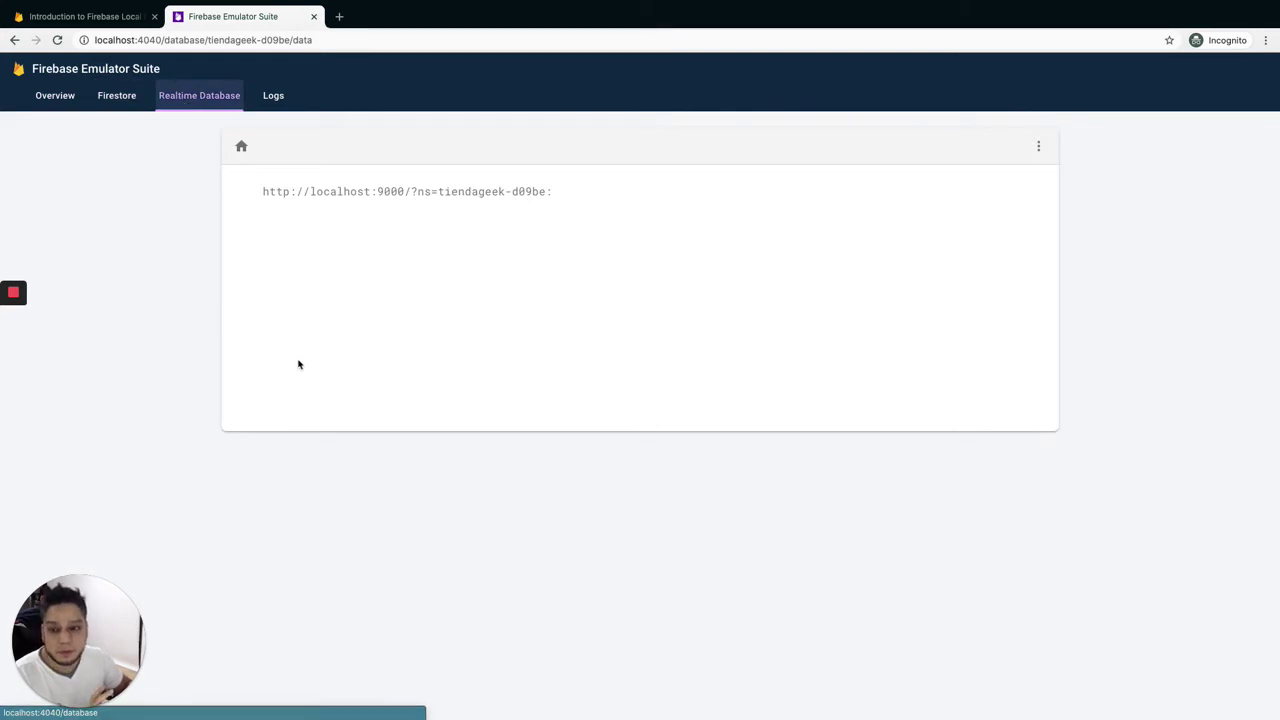
- Start a new child under the Realtime Database root, naming it gametypes and setting its type to map
{"action": "mouse_move", "coordinate": [576, 198]}
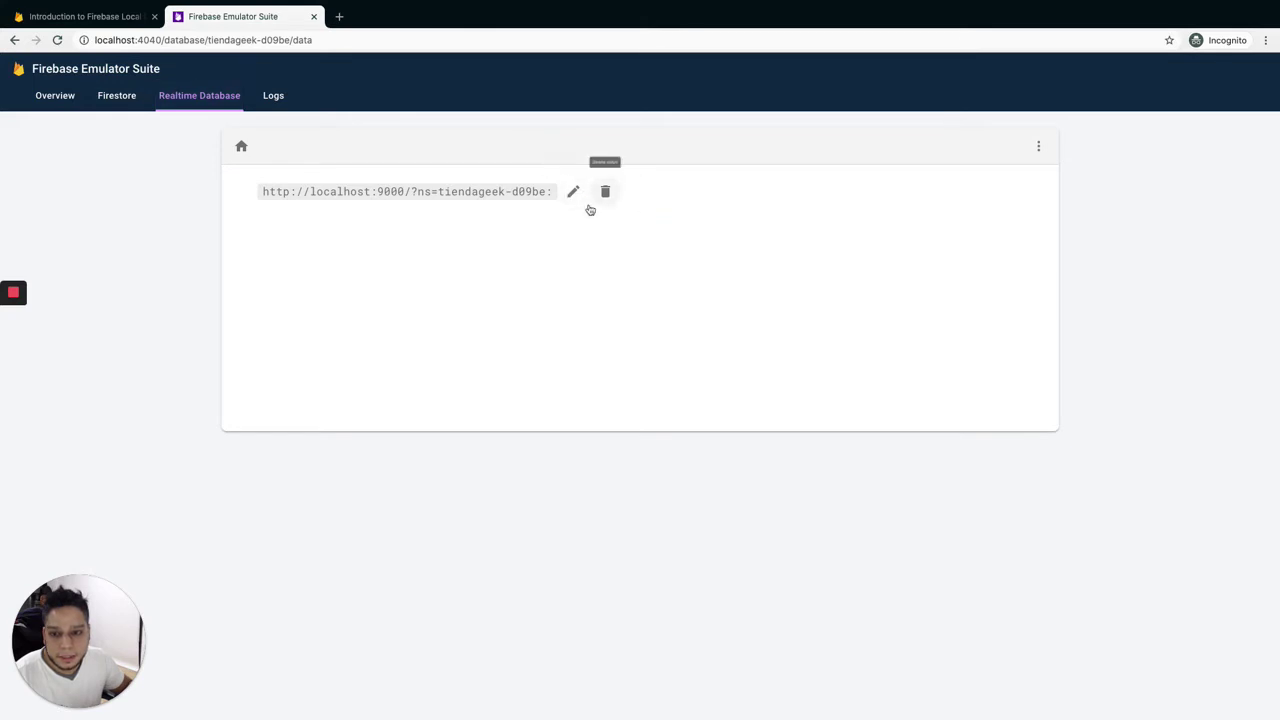
{"action": "left_click", "coordinate": [630, 195]}
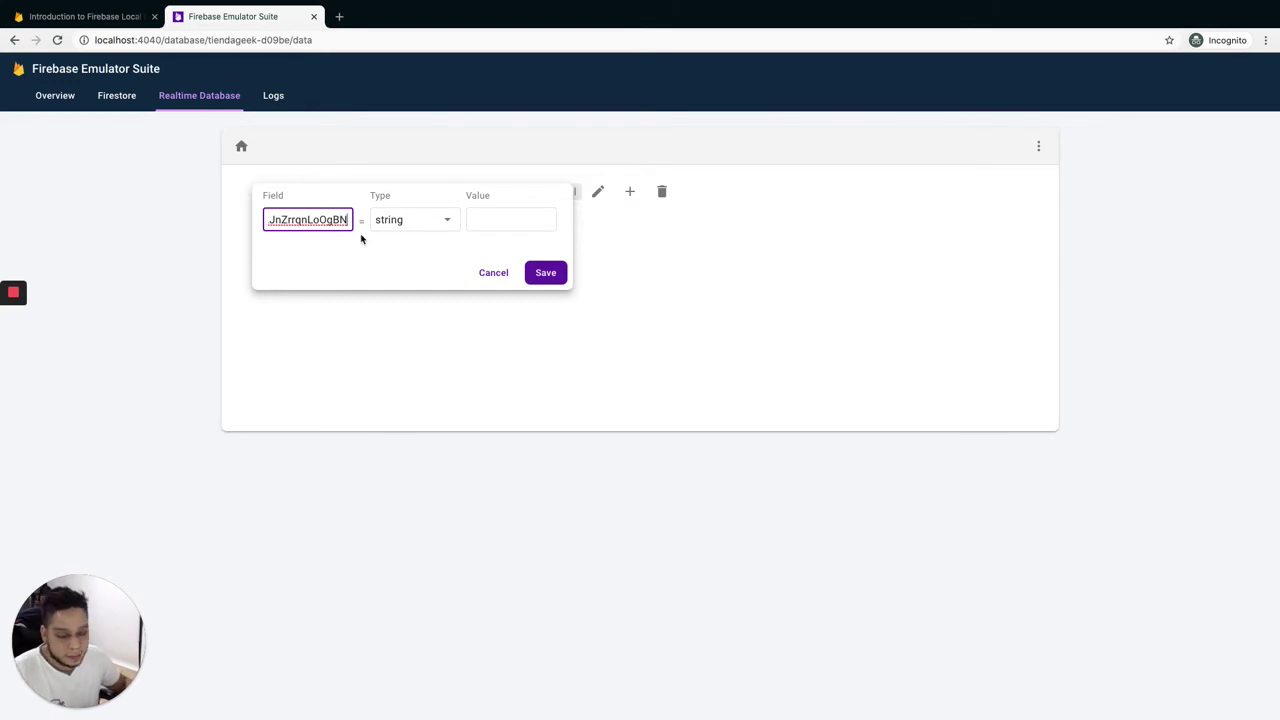
{"action": "key", "text": "ctrl+a"}
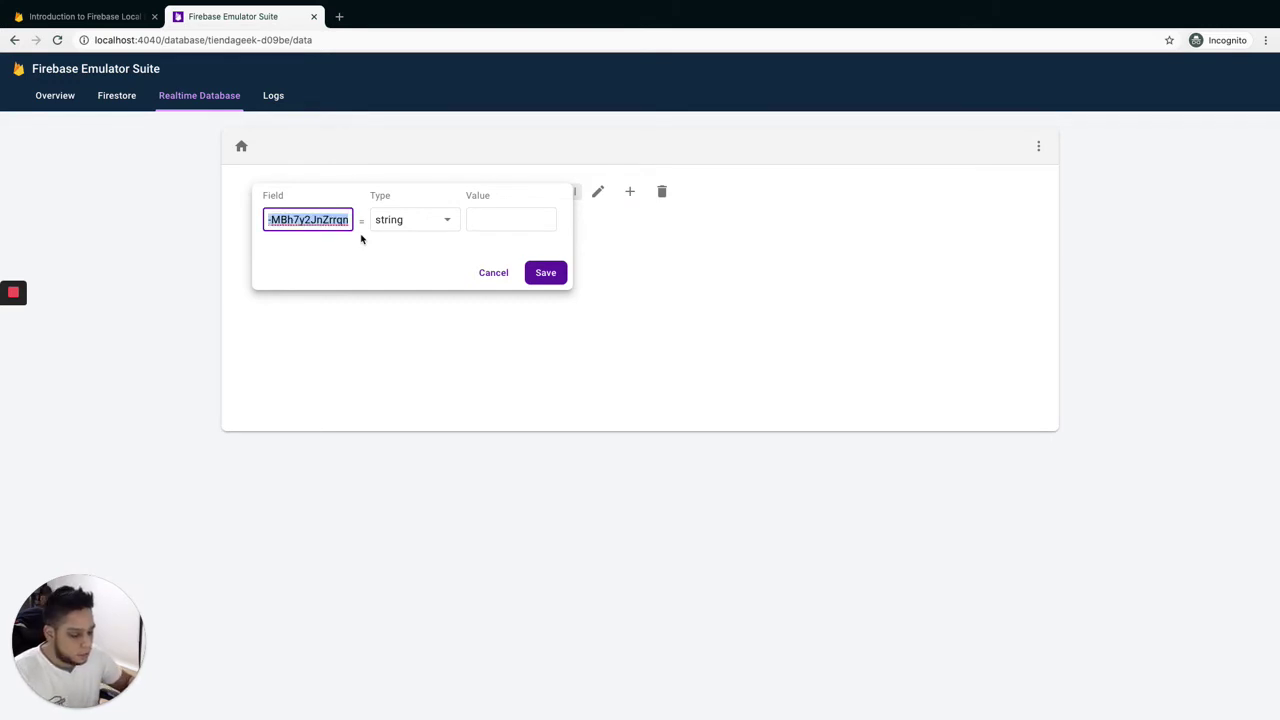
{"action": "type", "text": "questi"}
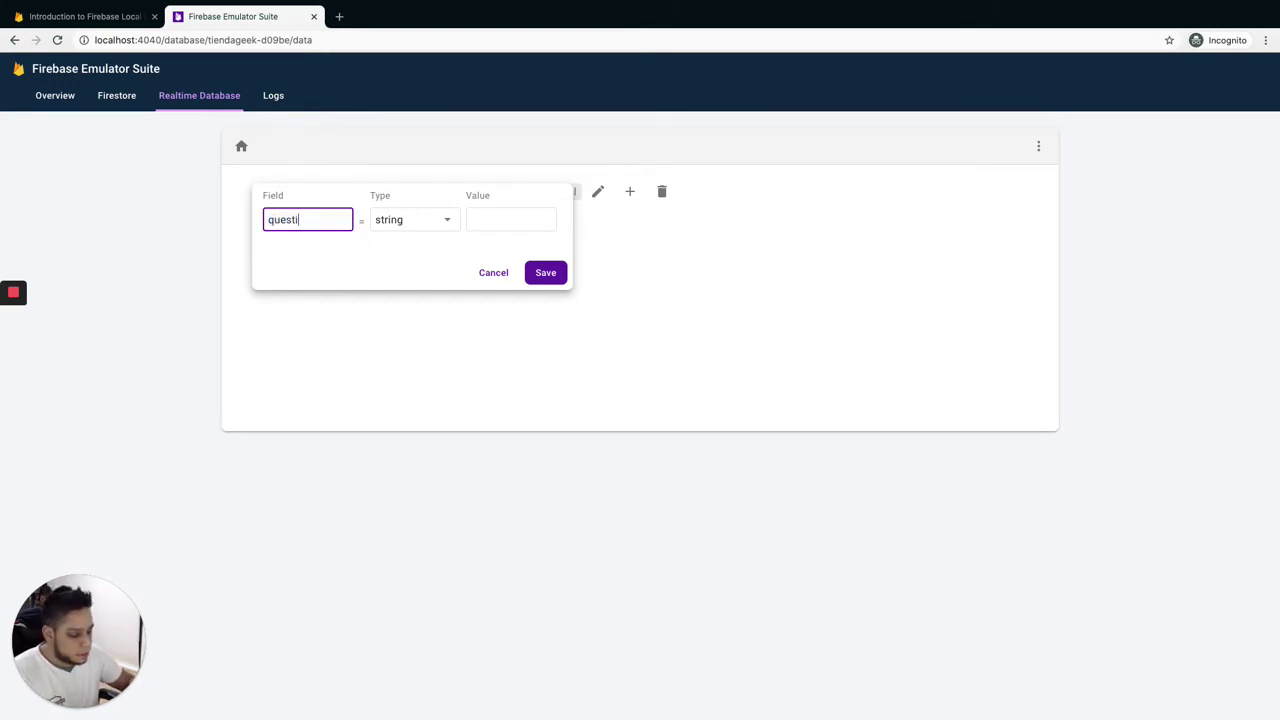
{"action": "key", "text": "BackSpace"}
{"action": "key", "text": "BackSpace"}
{"action": "key", "text": "BackSpace"}
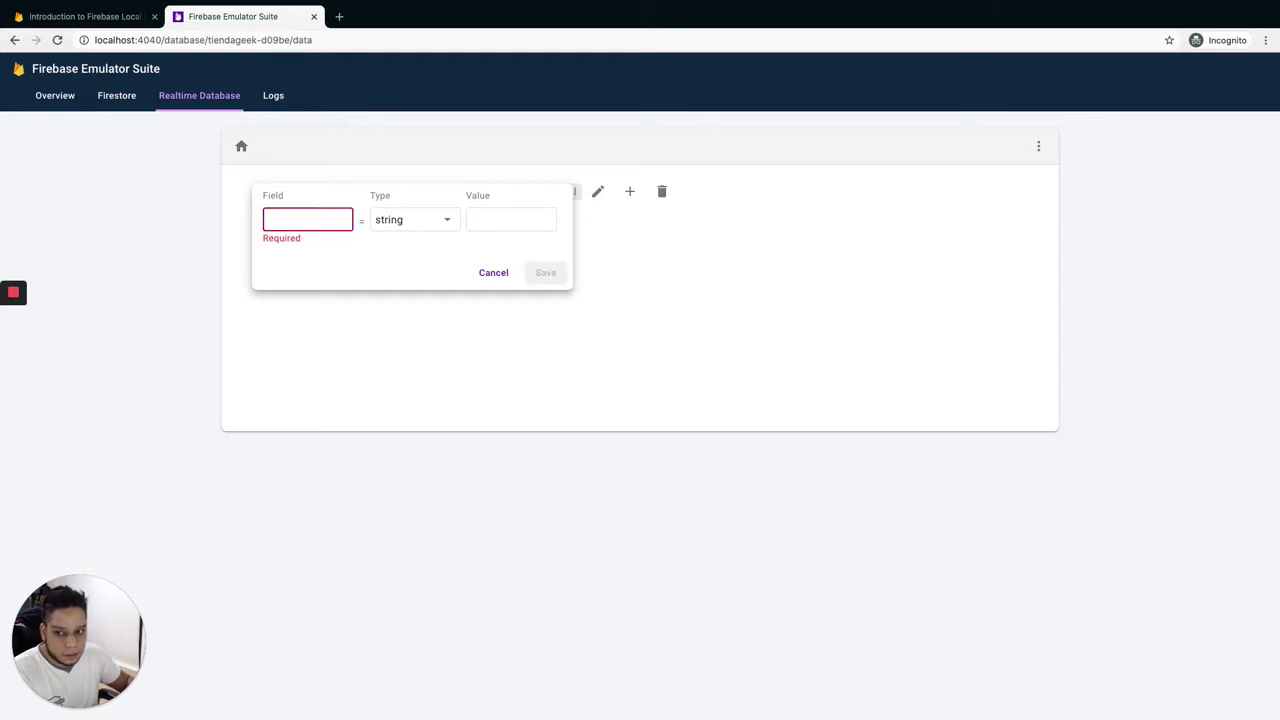
{"action": "type", "text": "gametypes"}
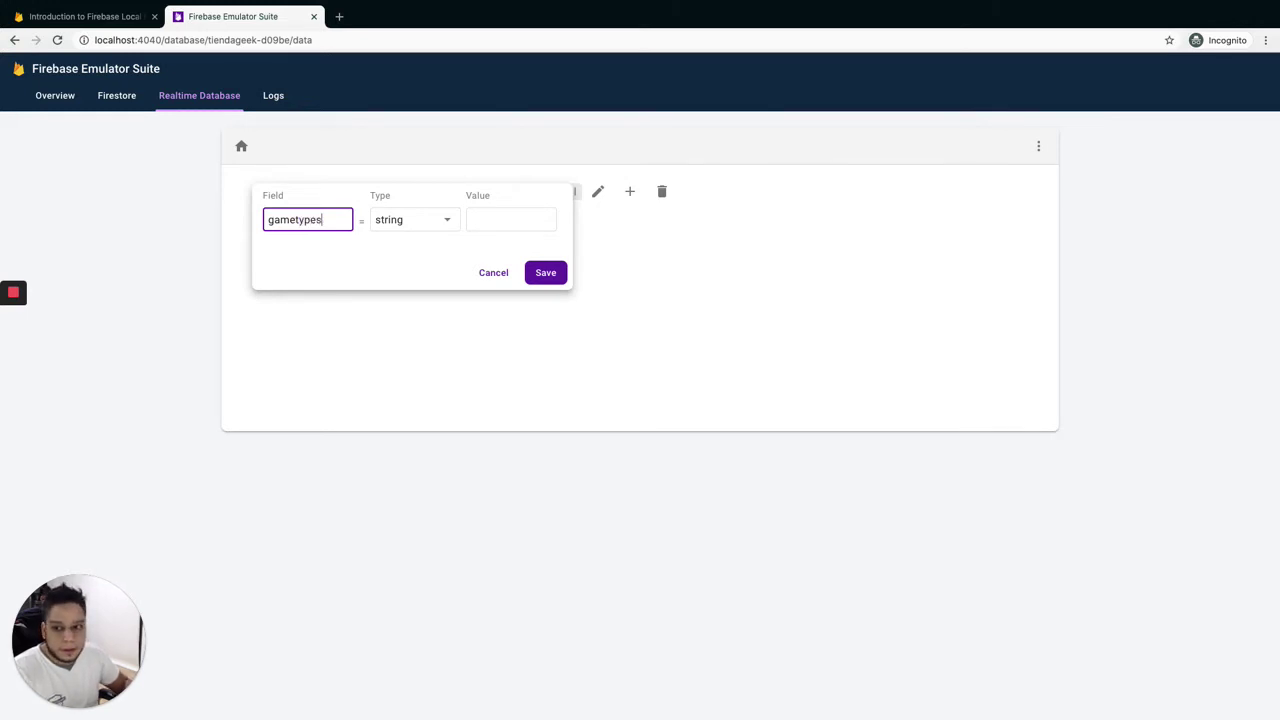
{"action": "left_click", "coordinate": [443, 219]}
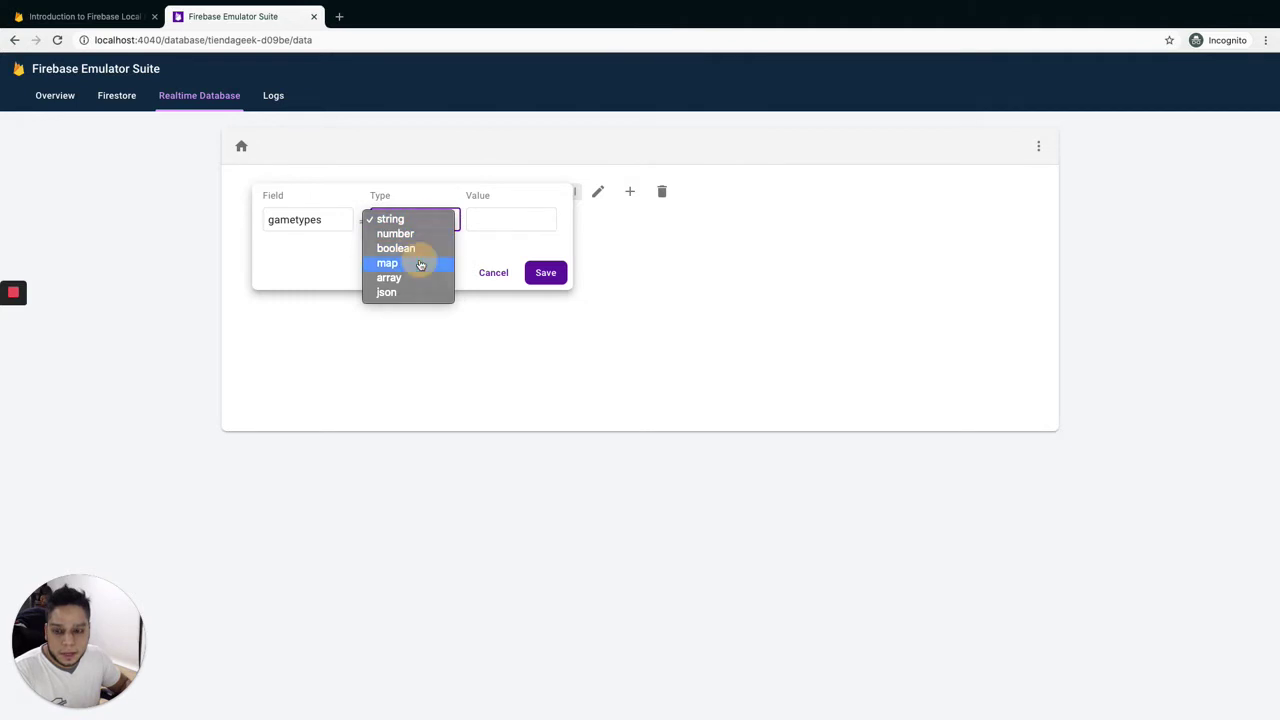
{"action": "left_click", "coordinate": [420, 263]}
- Add a child field named 1 of type map inside gametypes
{"action": "left_click", "coordinate": [306, 264]}
{"action": "left_click", "coordinate": [336, 282]}
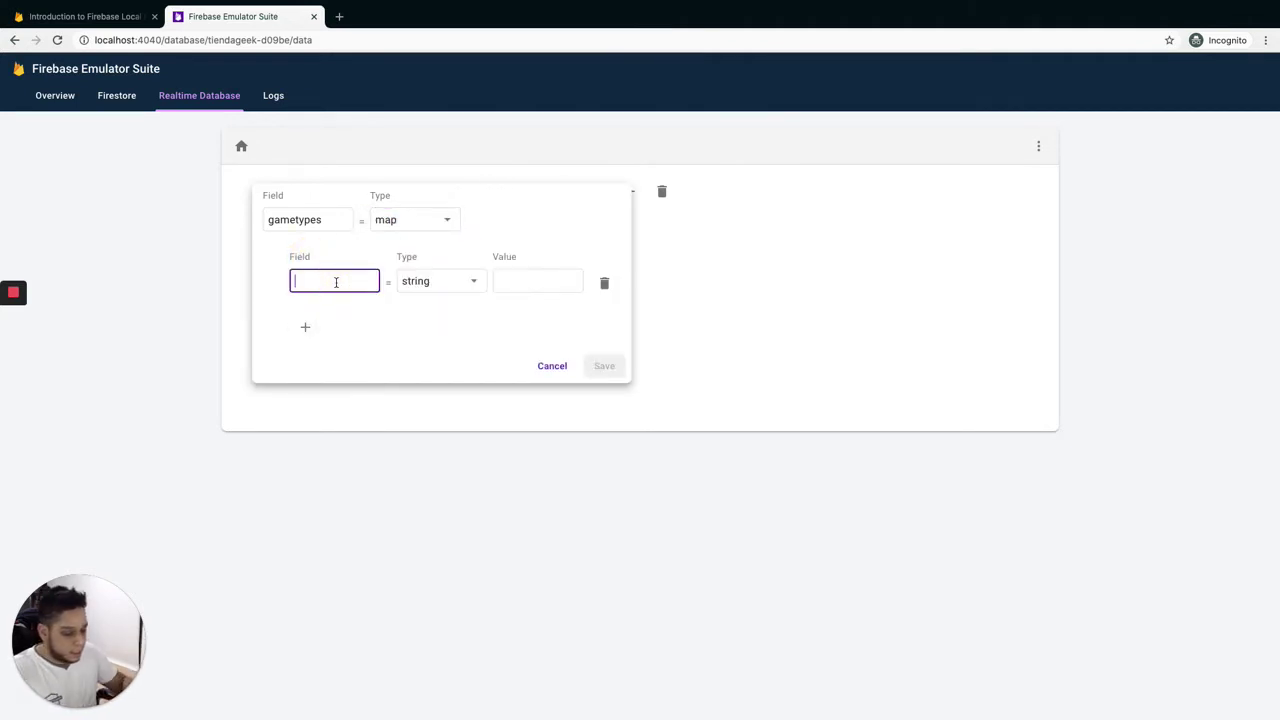
{"action": "type", "text": "1"}
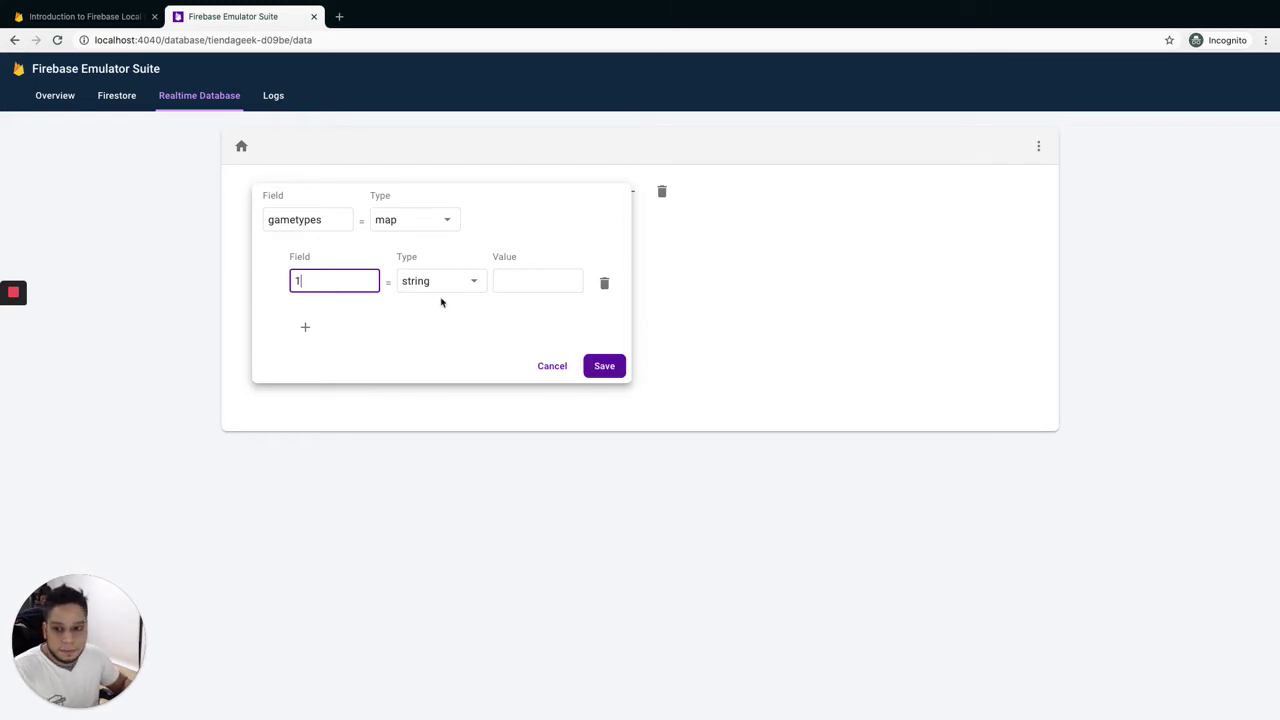
{"action": "left_click", "coordinate": [479, 284]}
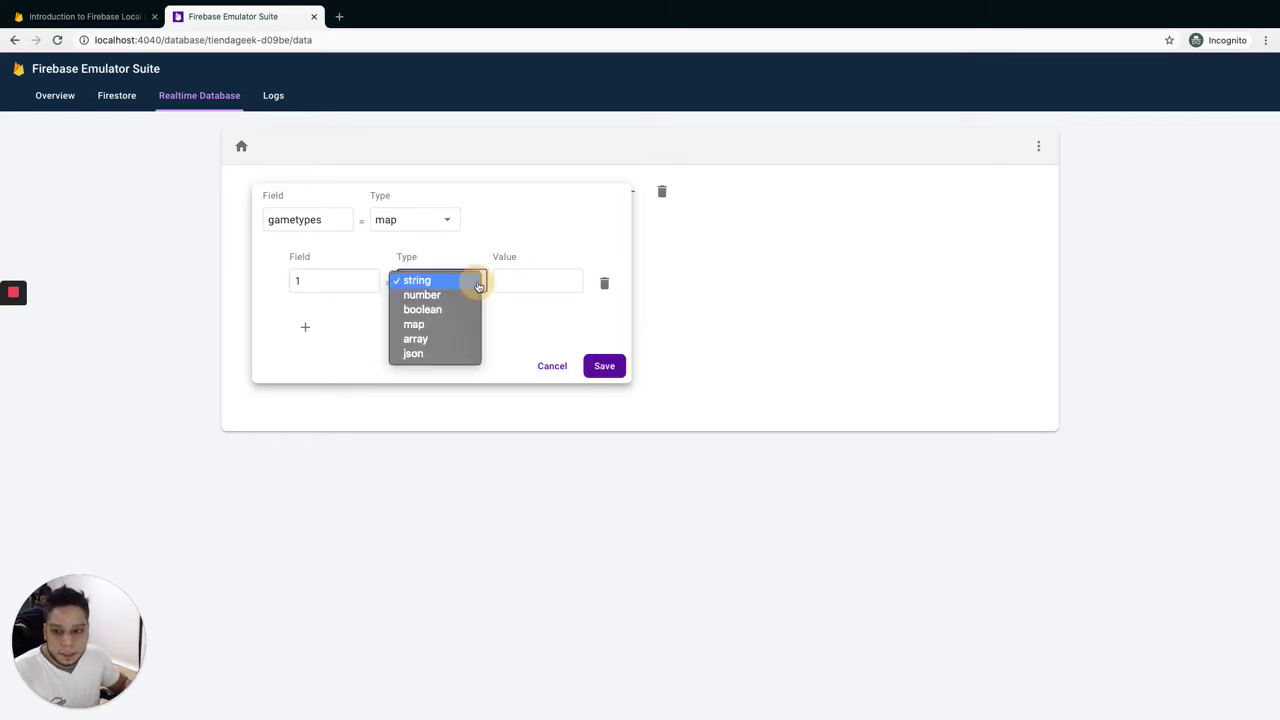
{"action": "left_click", "coordinate": [446, 324]}
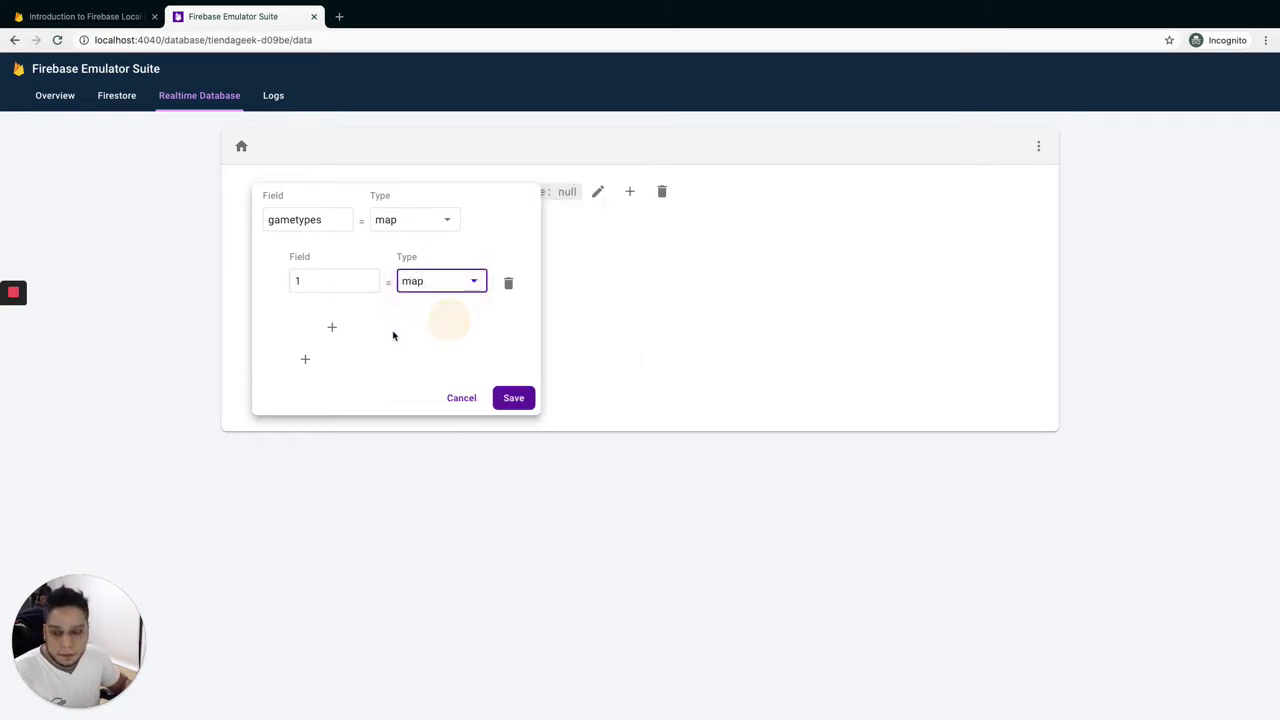
- Add a string field called name with the value test inside map 1
{"action": "left_click", "coordinate": [331, 328]}
{"action": "left_click", "coordinate": [366, 341]}
{"action": "type", "text": "name"}
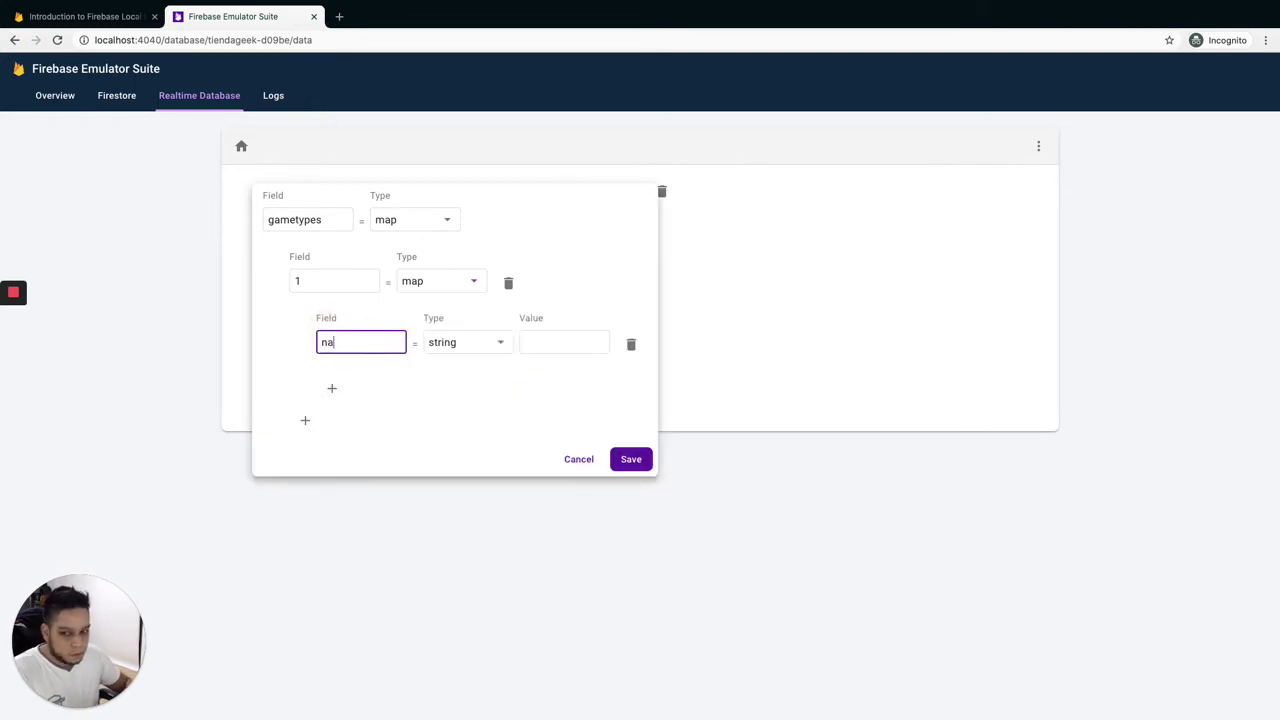
{"action": "left_click", "coordinate": [529, 342]}
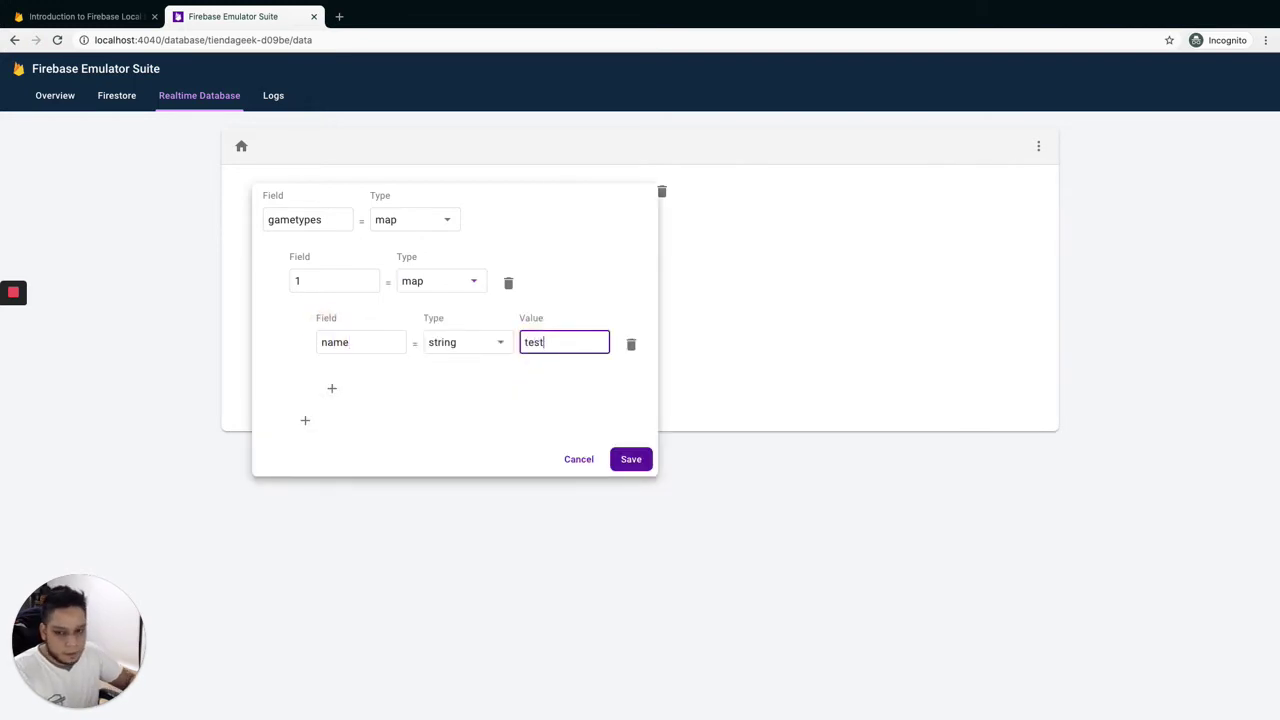
- Add a second string field called type with the value PSICO to map 1 and save the gametypes entry
{"action": "left_click", "coordinate": [335, 389]}
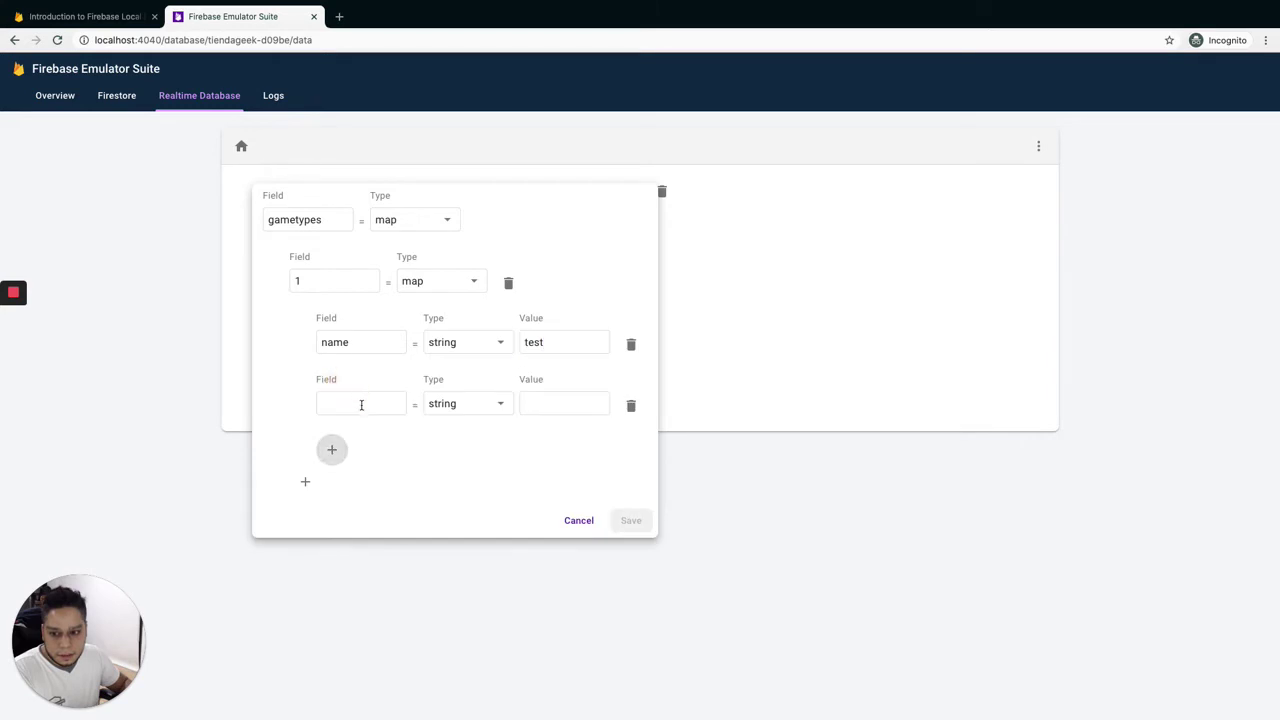
{"action": "left_click", "coordinate": [361, 404]}
{"action": "type", "text": "type"}
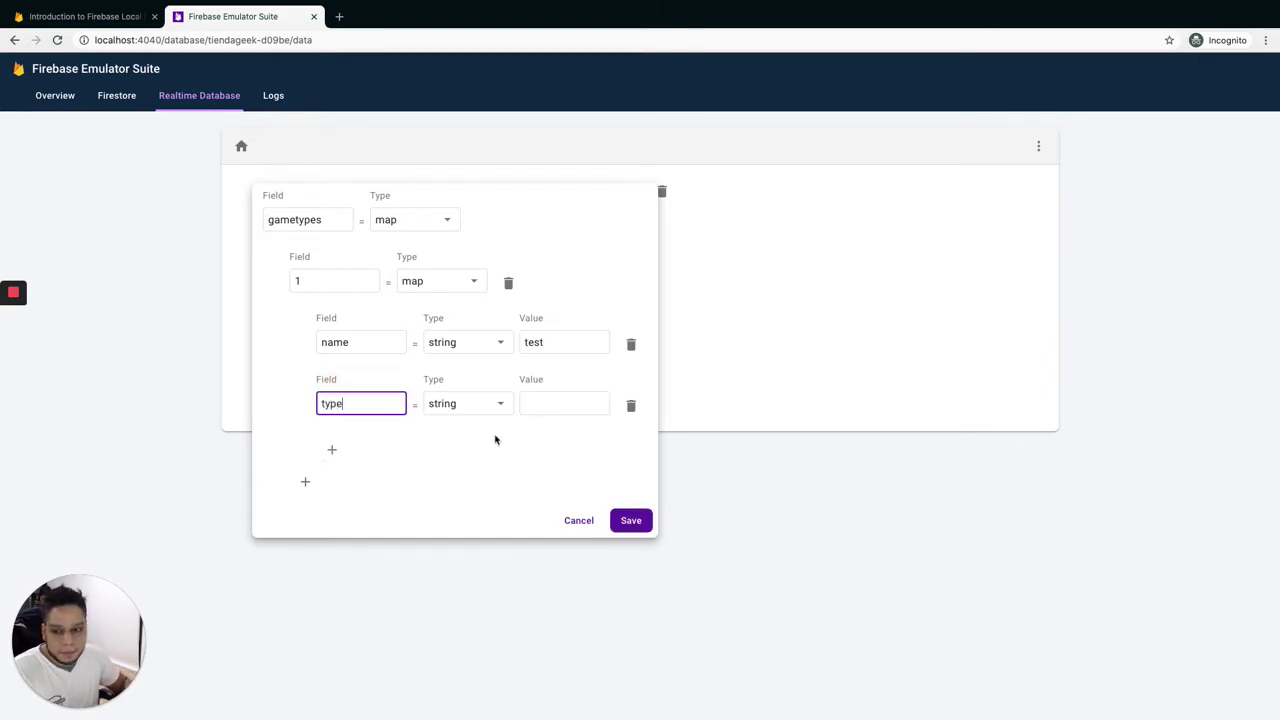
{"action": "left_click", "coordinate": [564, 404]}
{"action": "type", "text": "PISCO"}
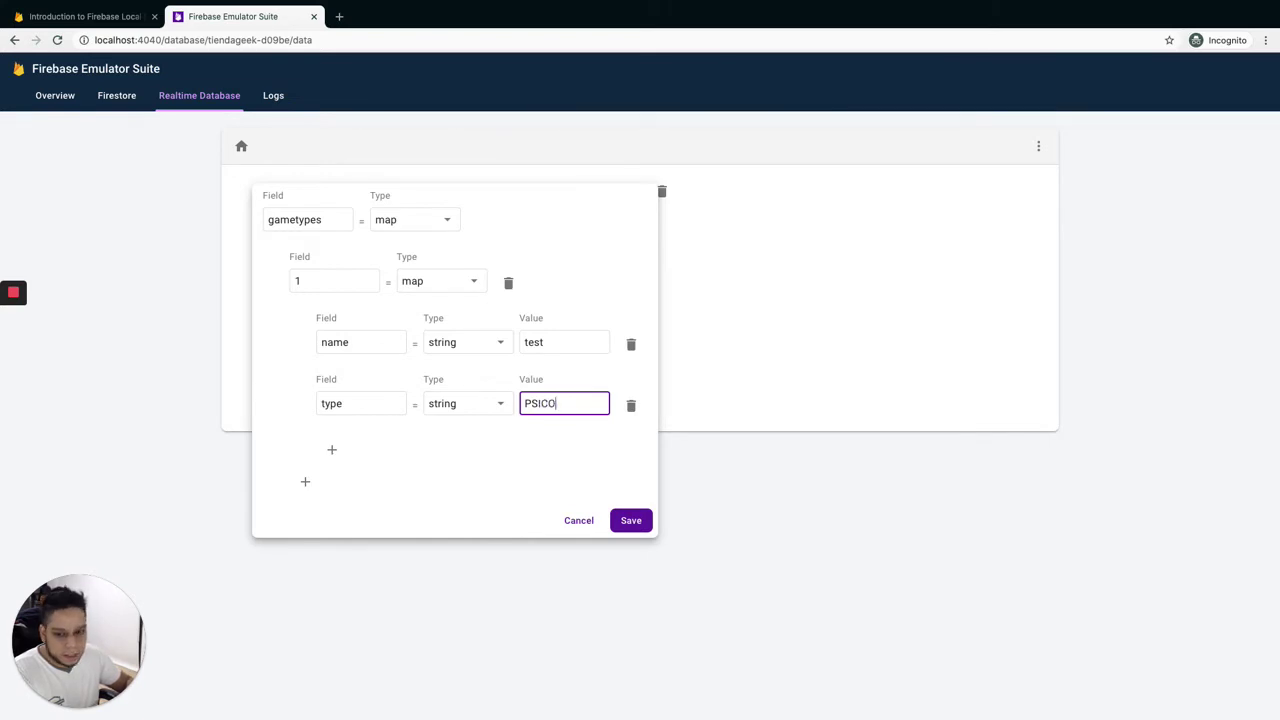
{"action": "left_click", "coordinate": [629, 520]}
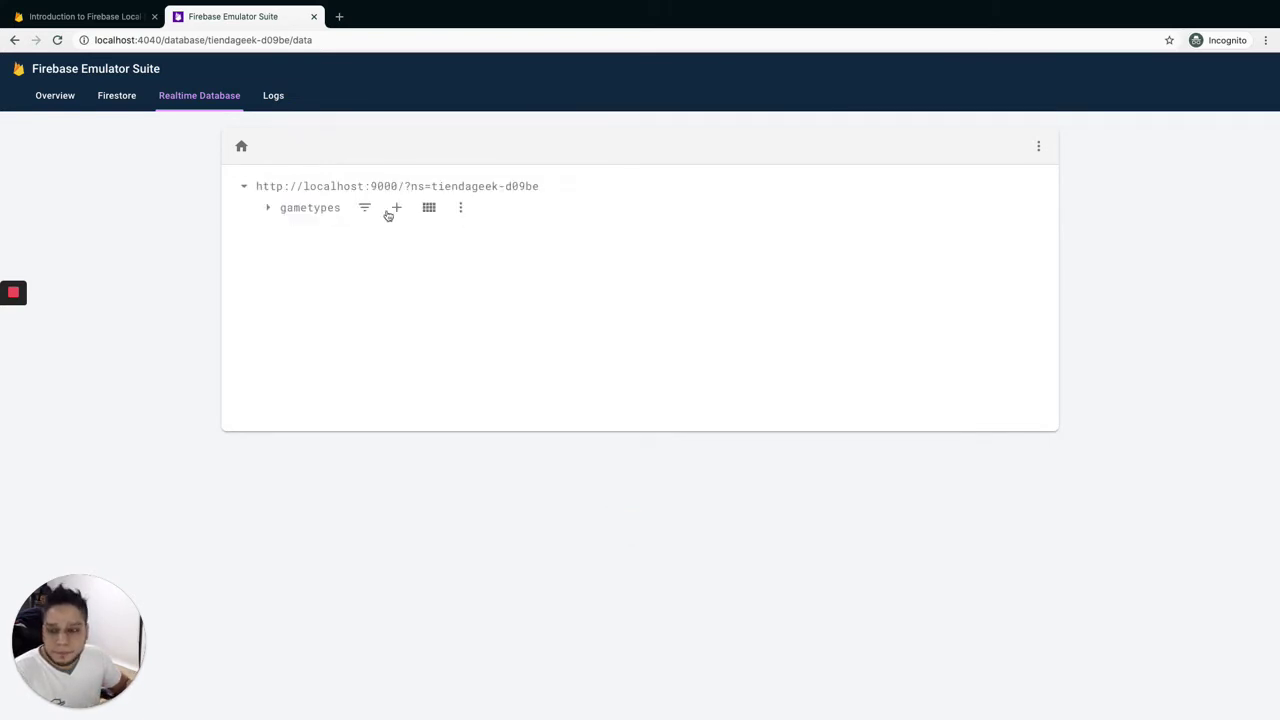
- Expand gametypes and its record 1 to inspect the saved fields, and open the gametypes node on its own
{"action": "left_click", "coordinate": [268, 208]}
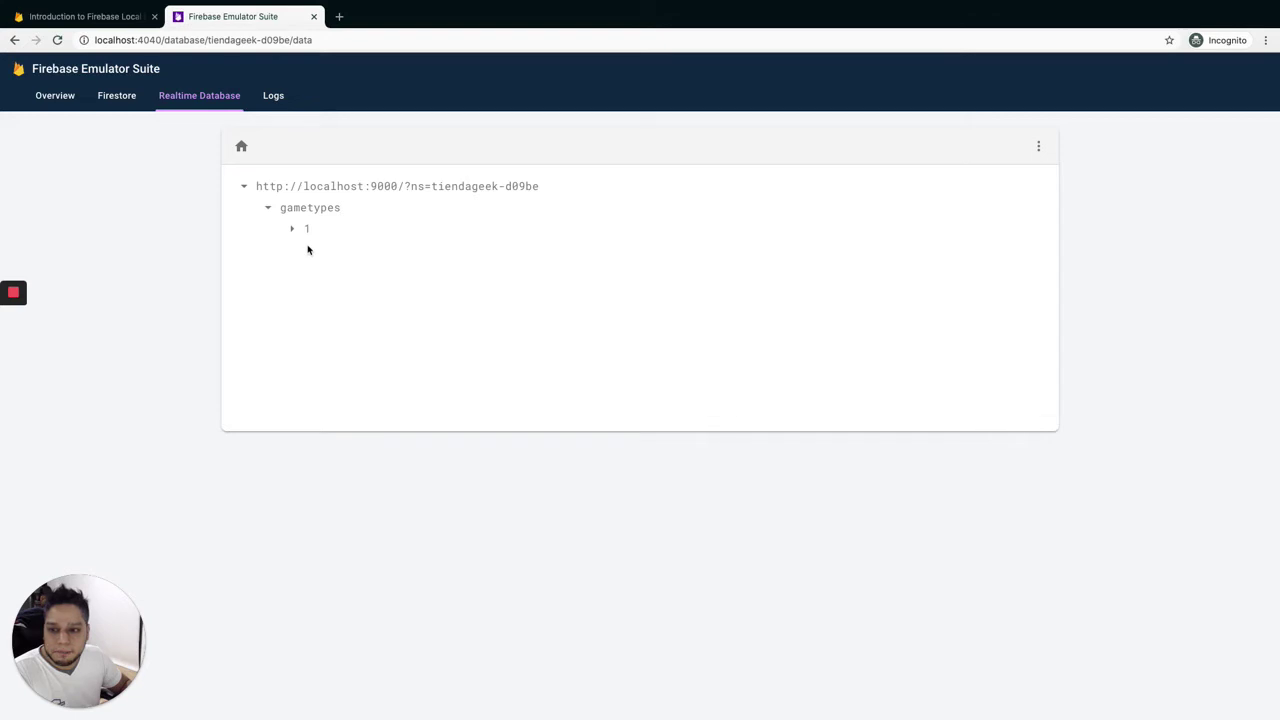
{"action": "left_click", "coordinate": [291, 229]}
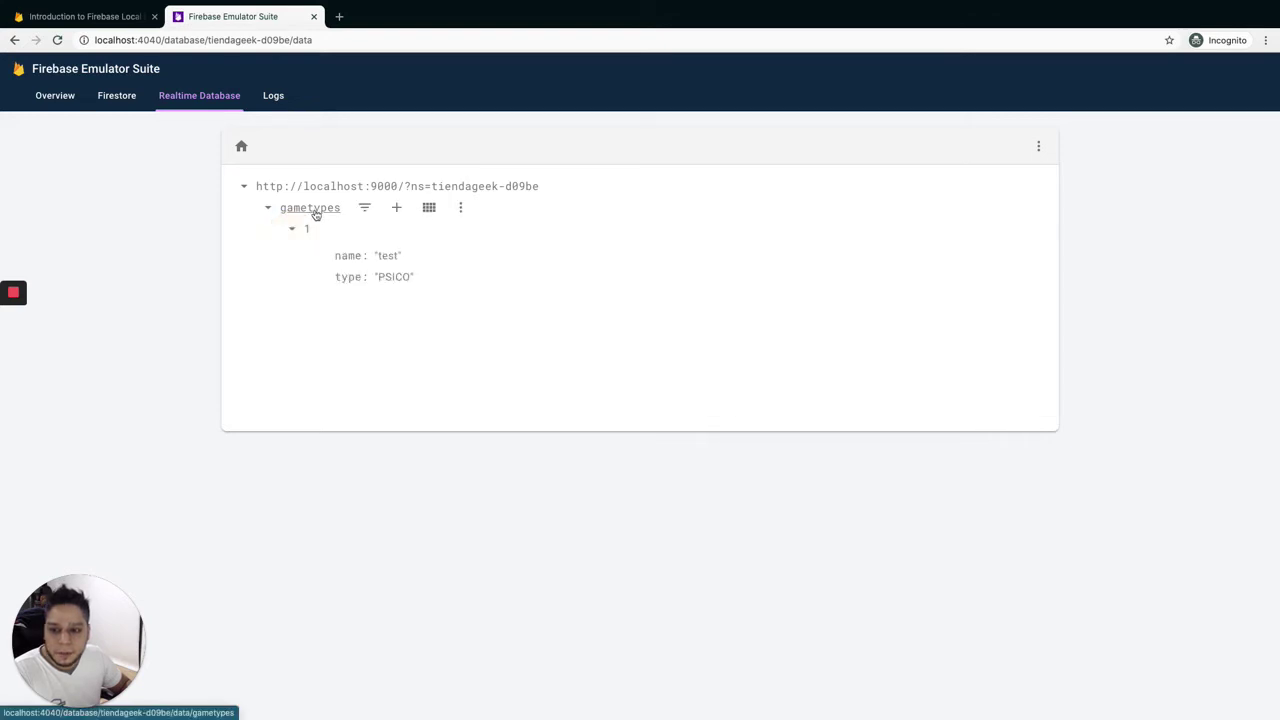
{"action": "left_click", "coordinate": [322, 212]}
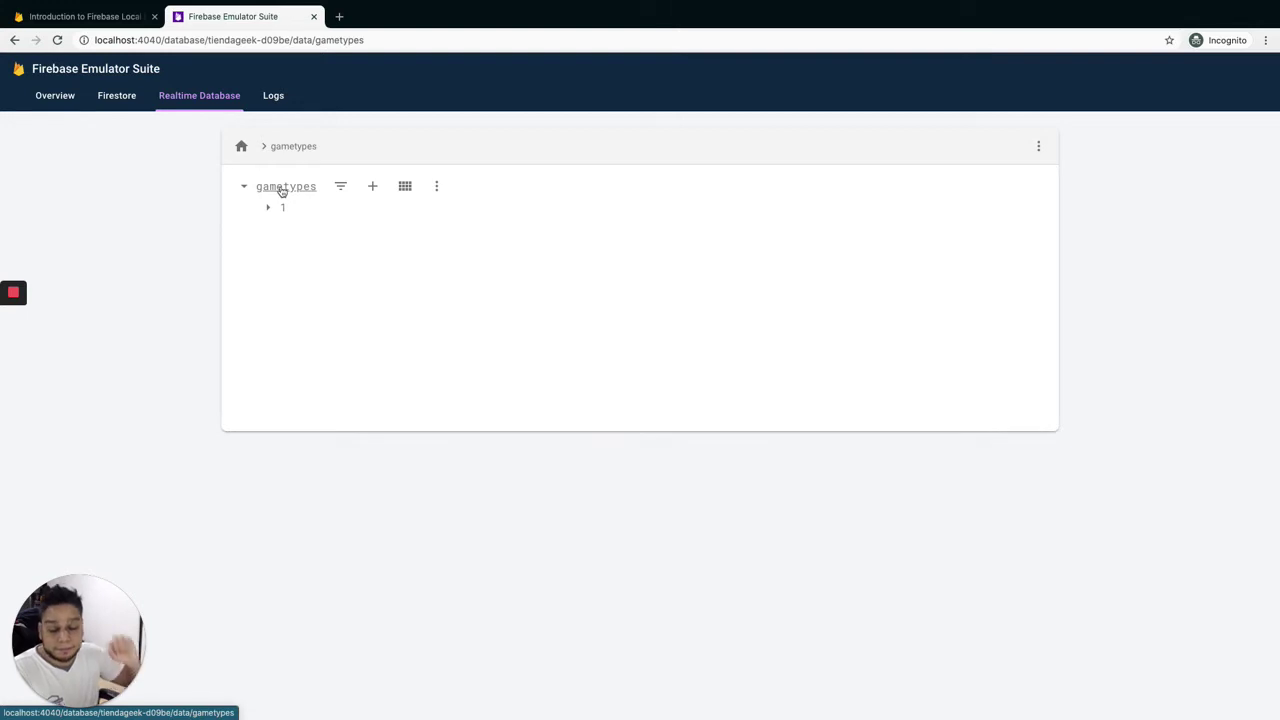
- View the gametypes node as a table and return to the database root
{"action": "left_click", "coordinate": [403, 189]}
{"action": "left_click", "coordinate": [515, 262]}
{"action": "left_click", "coordinate": [584, 252]}
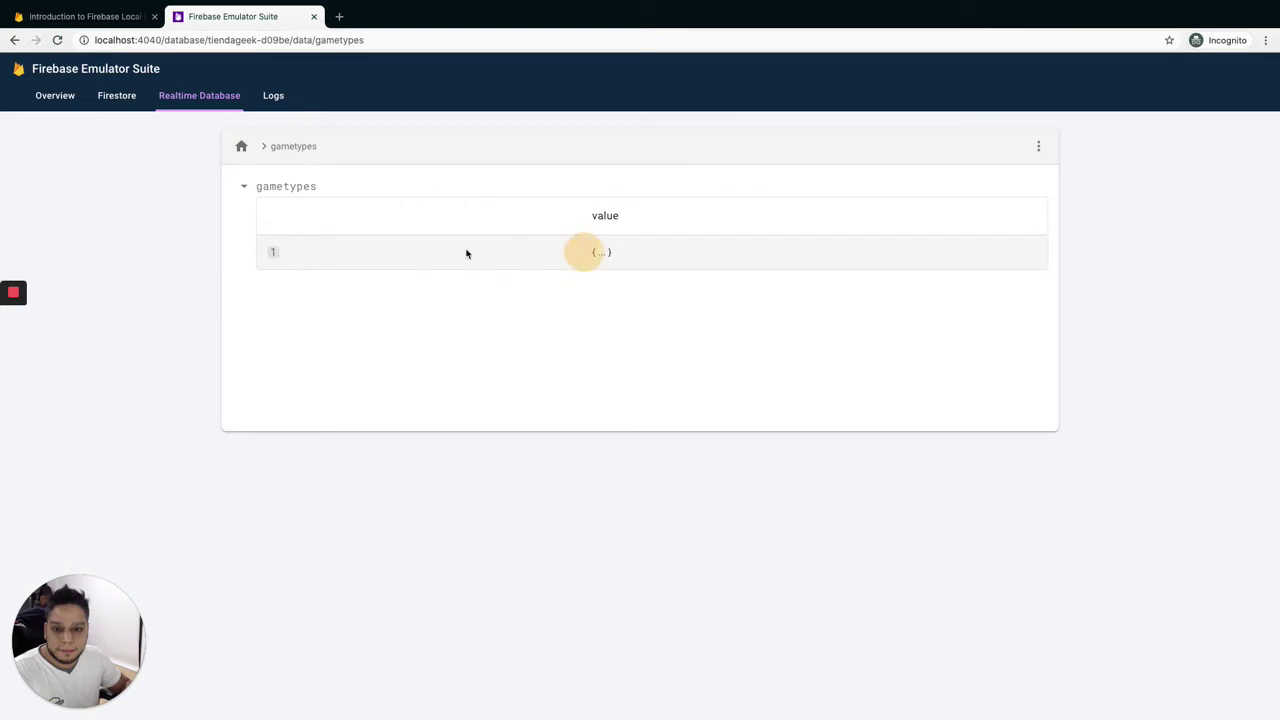
{"action": "left_click", "coordinate": [242, 147]}
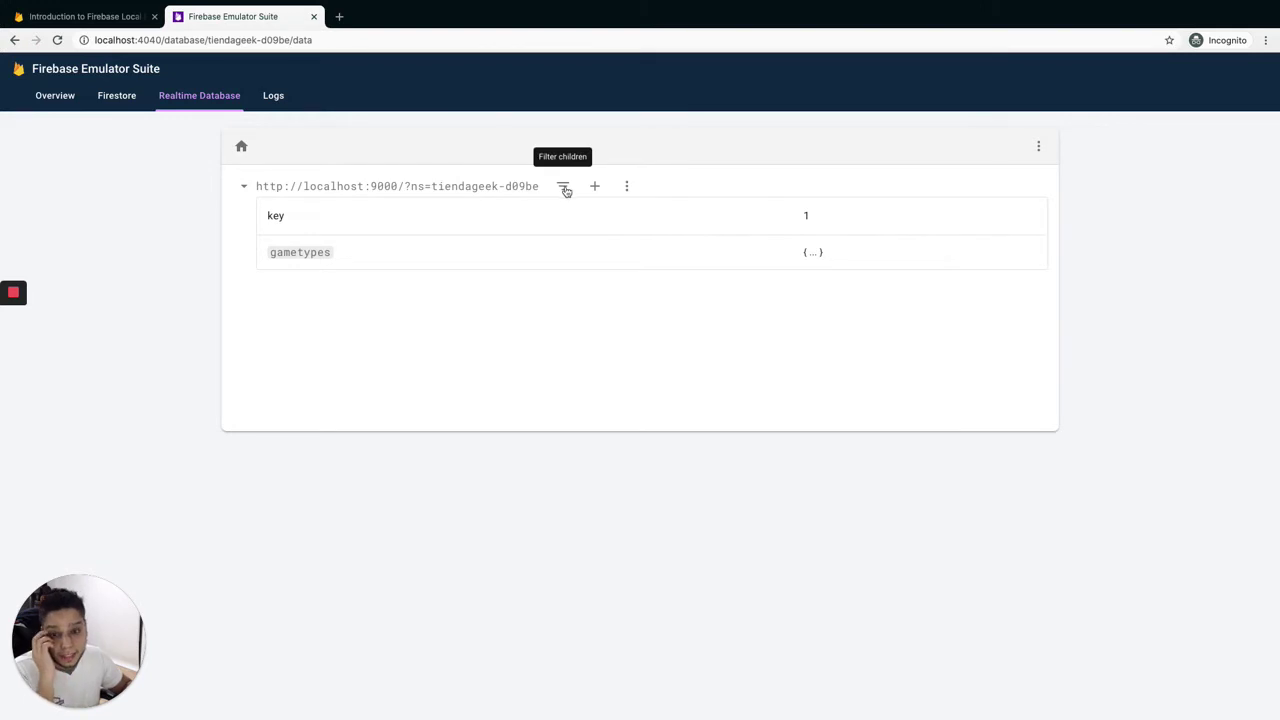
{"action": "left_click", "coordinate": [595, 188]}
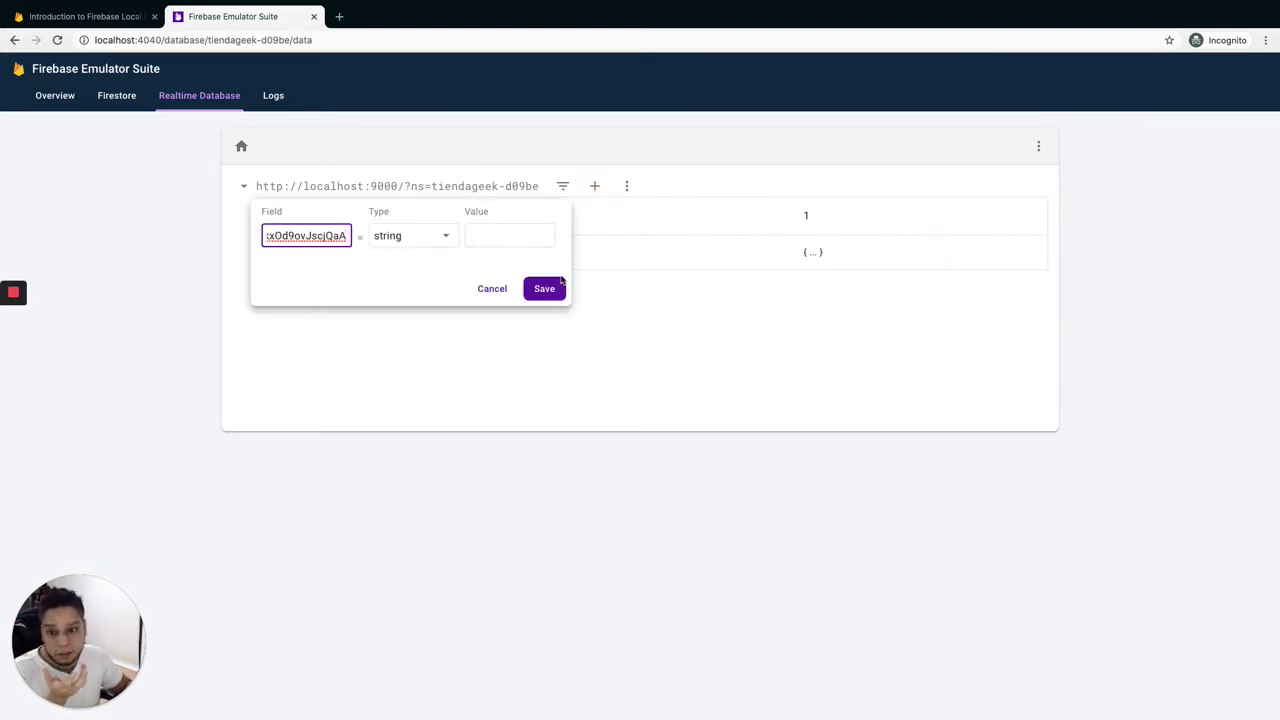
{"action": "left_click", "coordinate": [497, 290]}
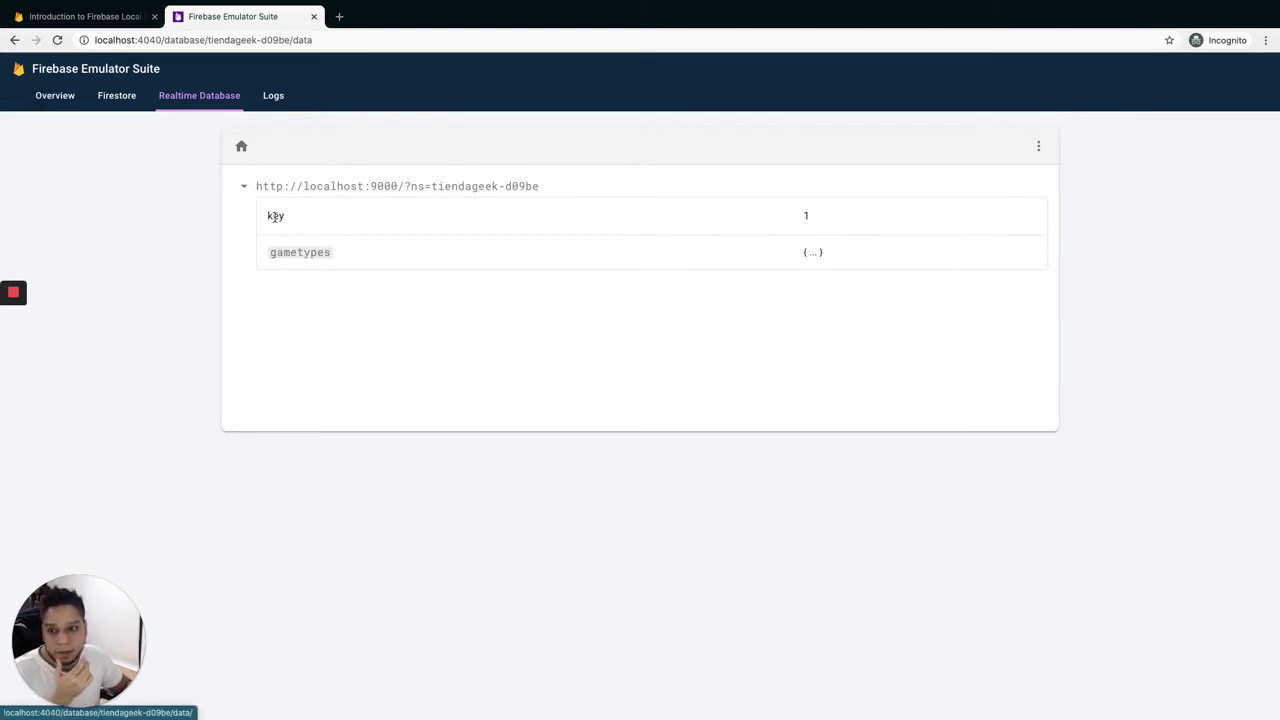
- Open the gametypes node on its own and import the test.json file into /gametypes
{"action": "left_click", "coordinate": [287, 252]}
{"action": "left_click", "coordinate": [245, 189]}
{"action": "left_click", "coordinate": [286, 148]}
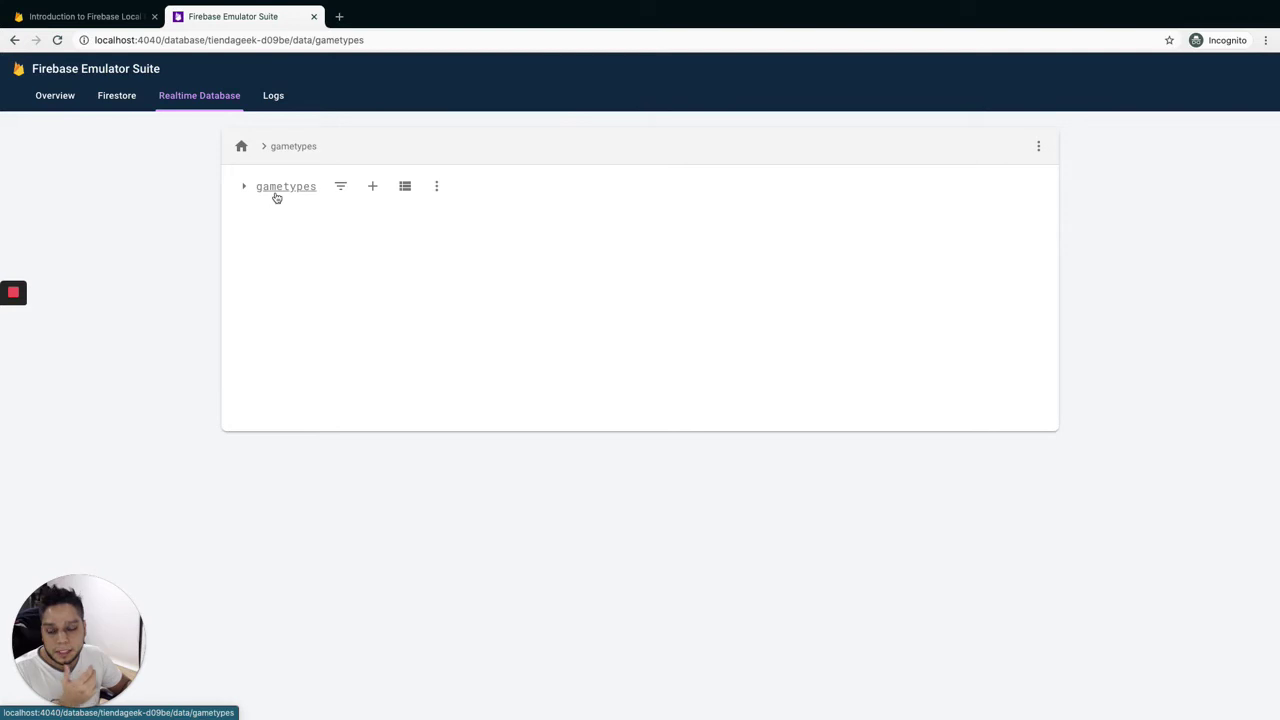
{"action": "left_click", "coordinate": [272, 192]}
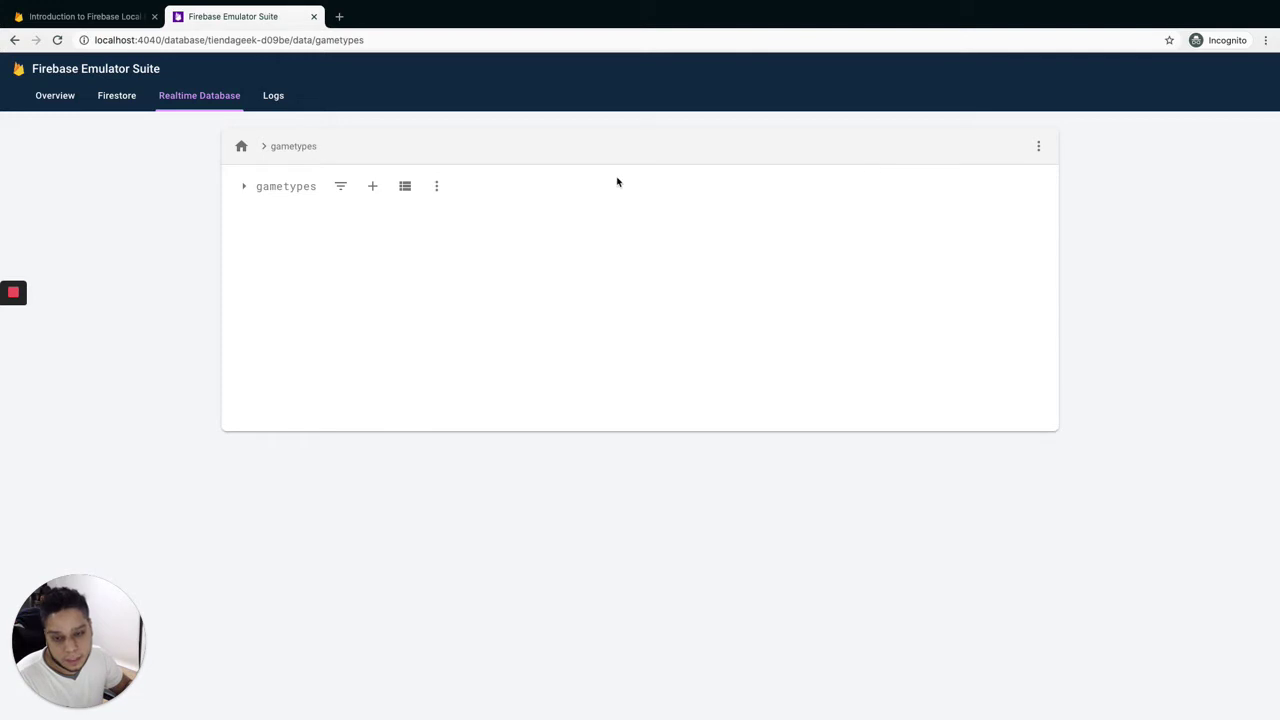
{"action": "left_click", "coordinate": [1038, 148]}
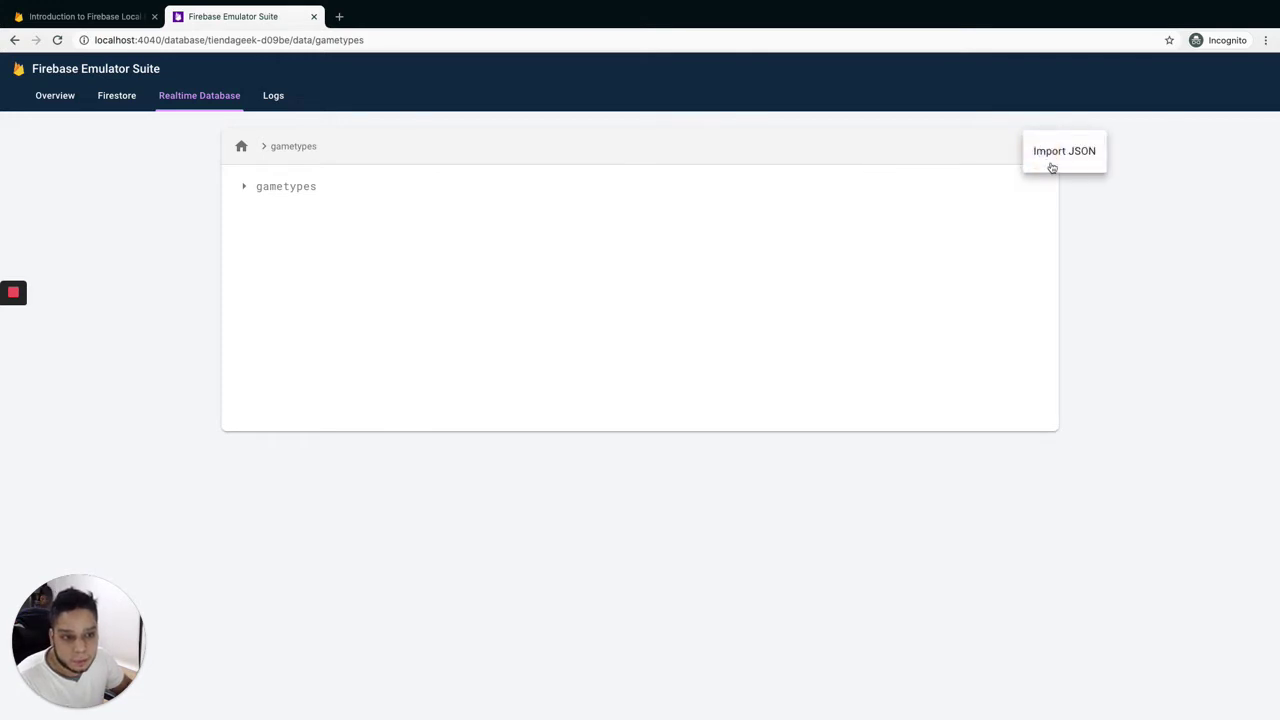
{"action": "left_click", "coordinate": [1059, 159]}
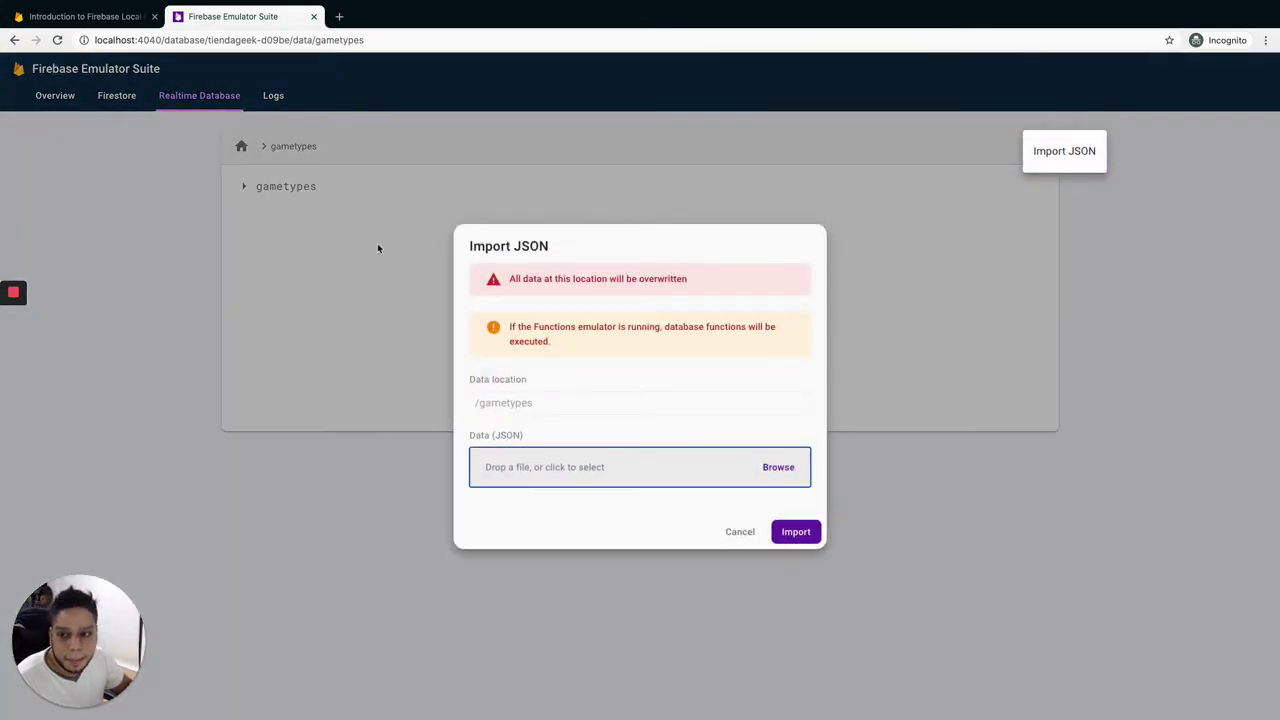
{"action": "left_click", "coordinate": [779, 470]}
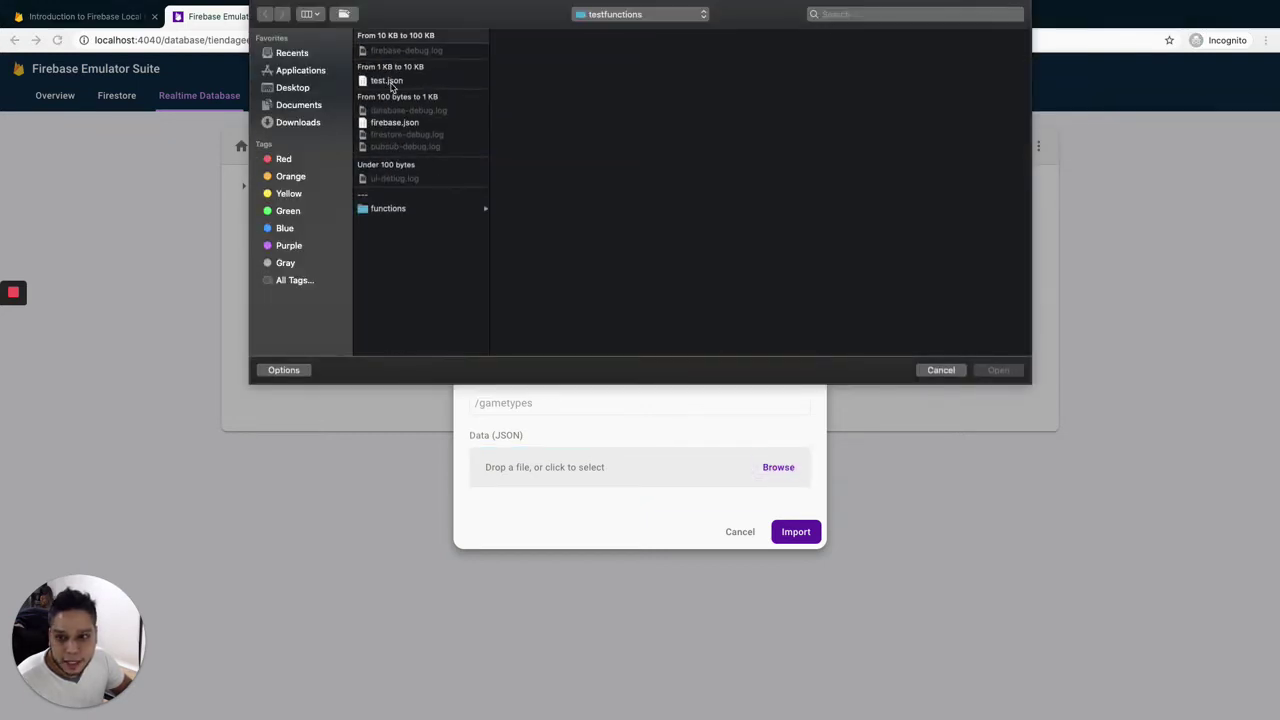
{"action": "double_click", "coordinate": [393, 86]}
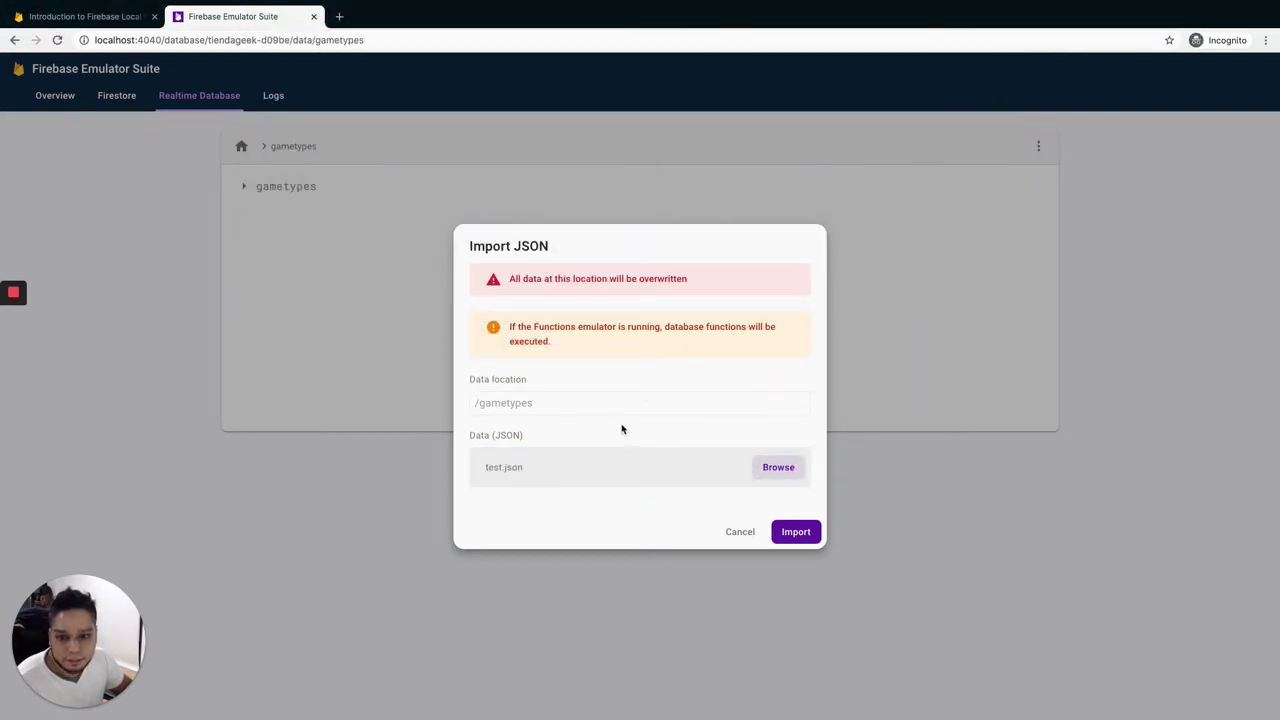
{"action": "left_click", "coordinate": [780, 532]}
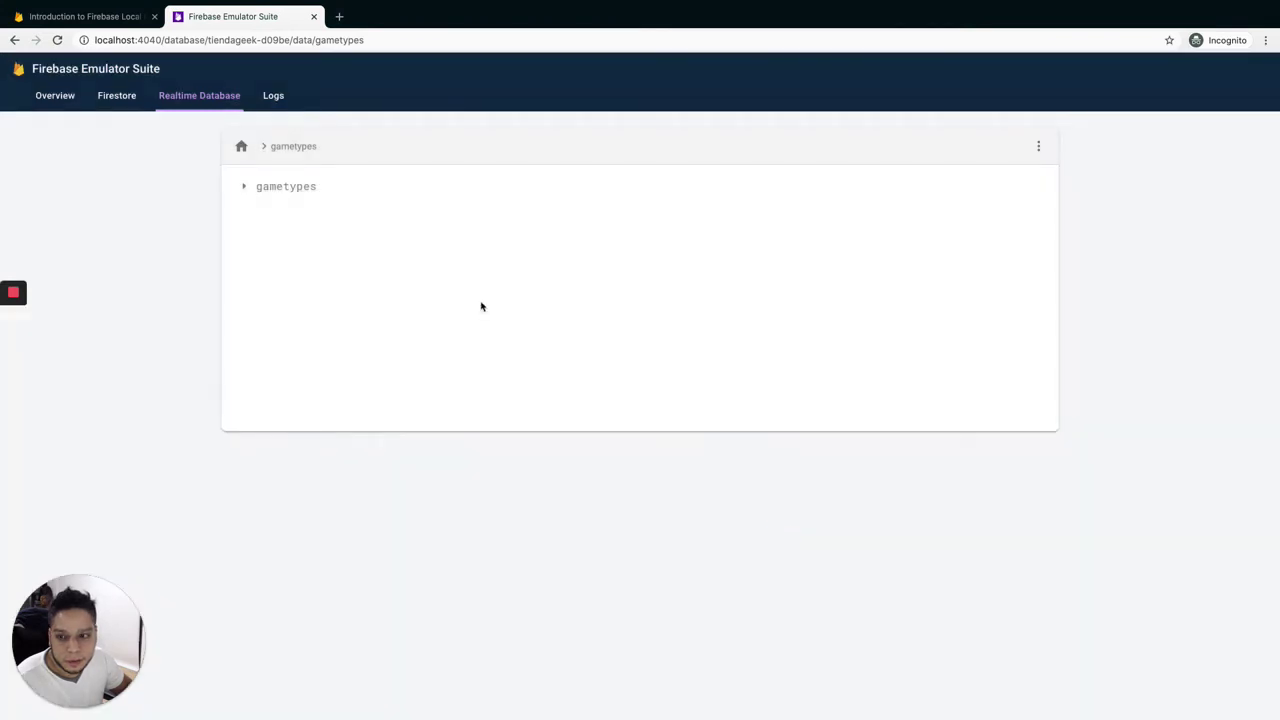
- Expand gametypes as a tree and inspect the imported fields of record 0
{"action": "left_click", "coordinate": [245, 189]}
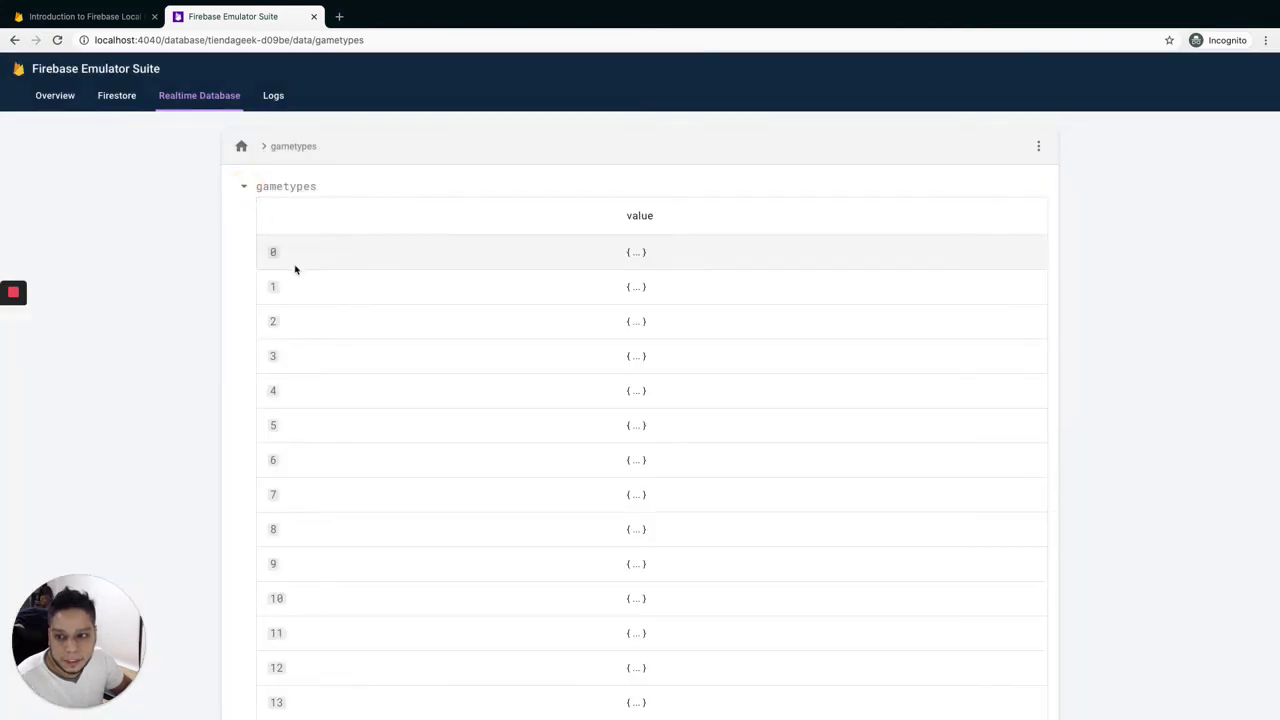
{"action": "left_click", "coordinate": [404, 190]}
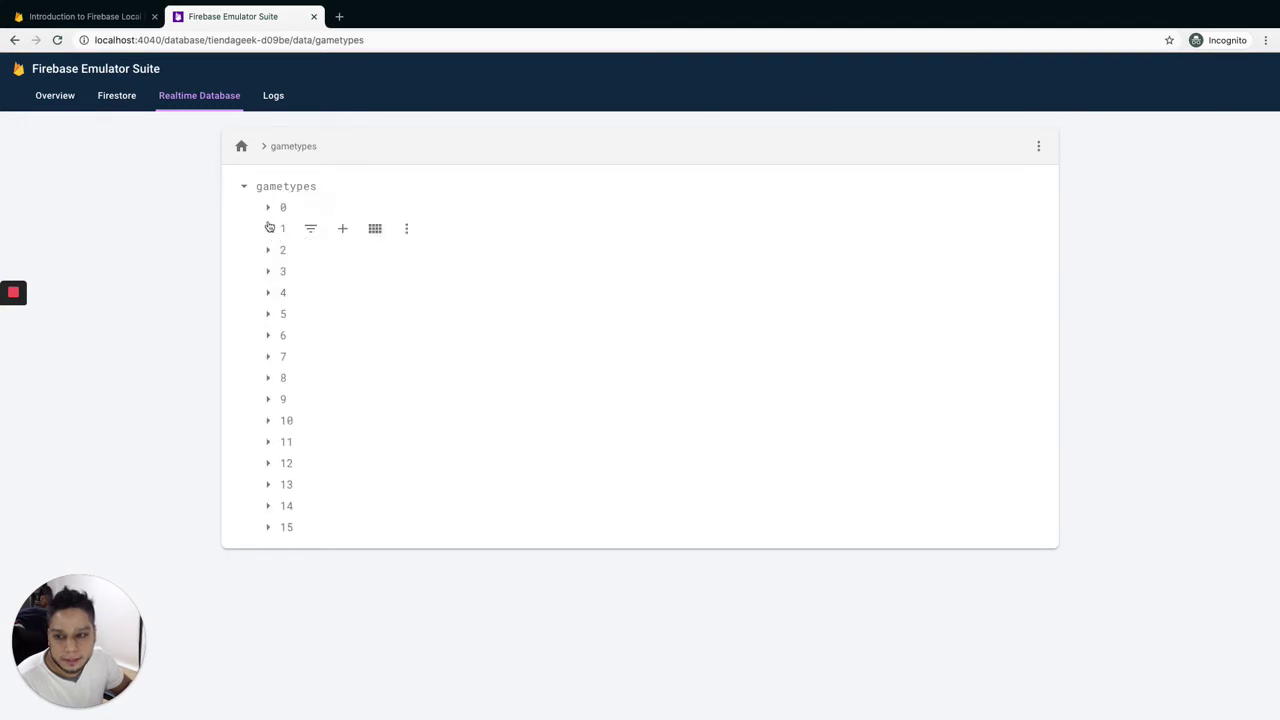
{"action": "left_click", "coordinate": [266, 209]}
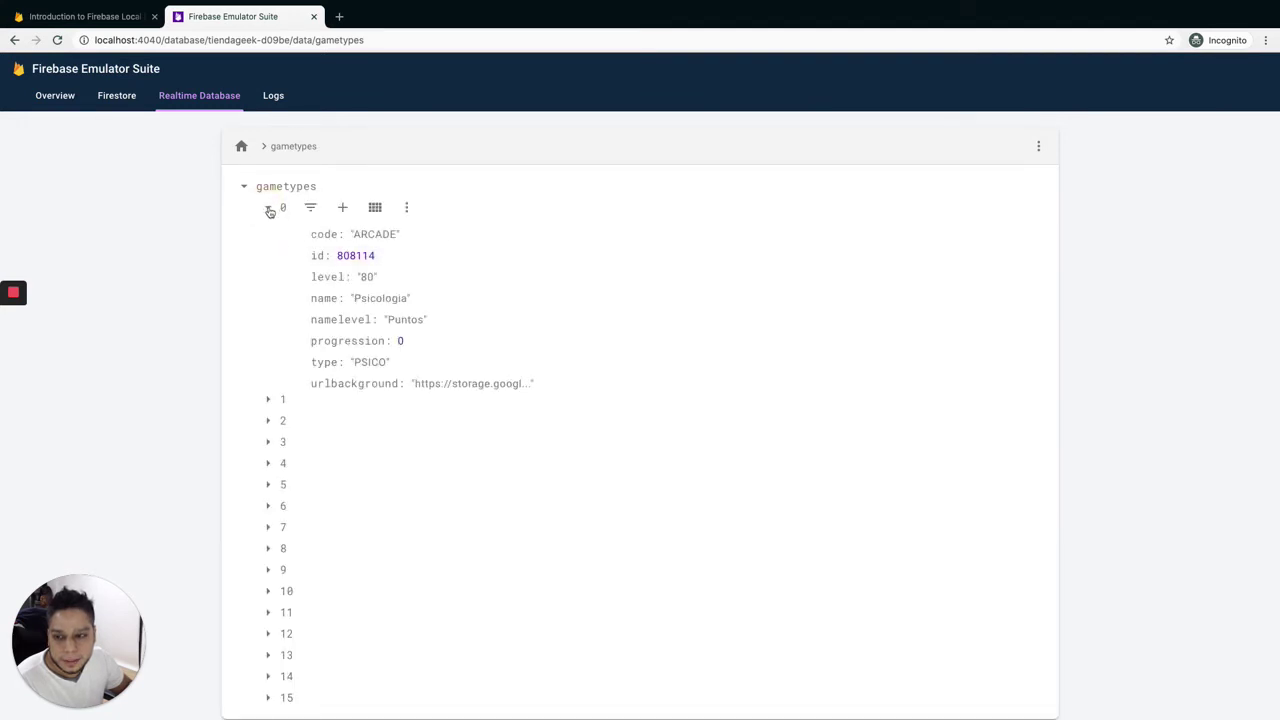
{"action": "left_click", "coordinate": [268, 210]}
- Open the code field of record 0 from the gametypes table view, and return to the gametypes node
{"action": "left_click", "coordinate": [404, 190]}
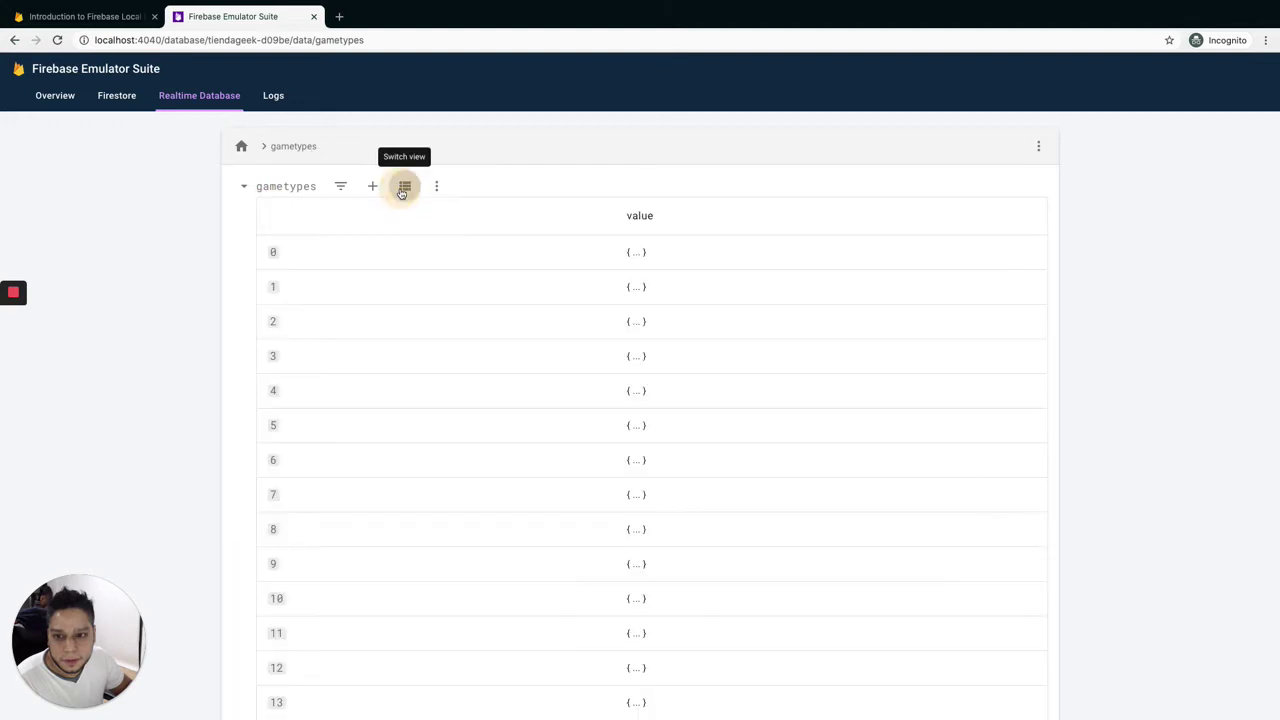
{"action": "left_click", "coordinate": [321, 253]}
{"action": "left_click", "coordinate": [271, 255]}
{"action": "left_click", "coordinate": [273, 254]}
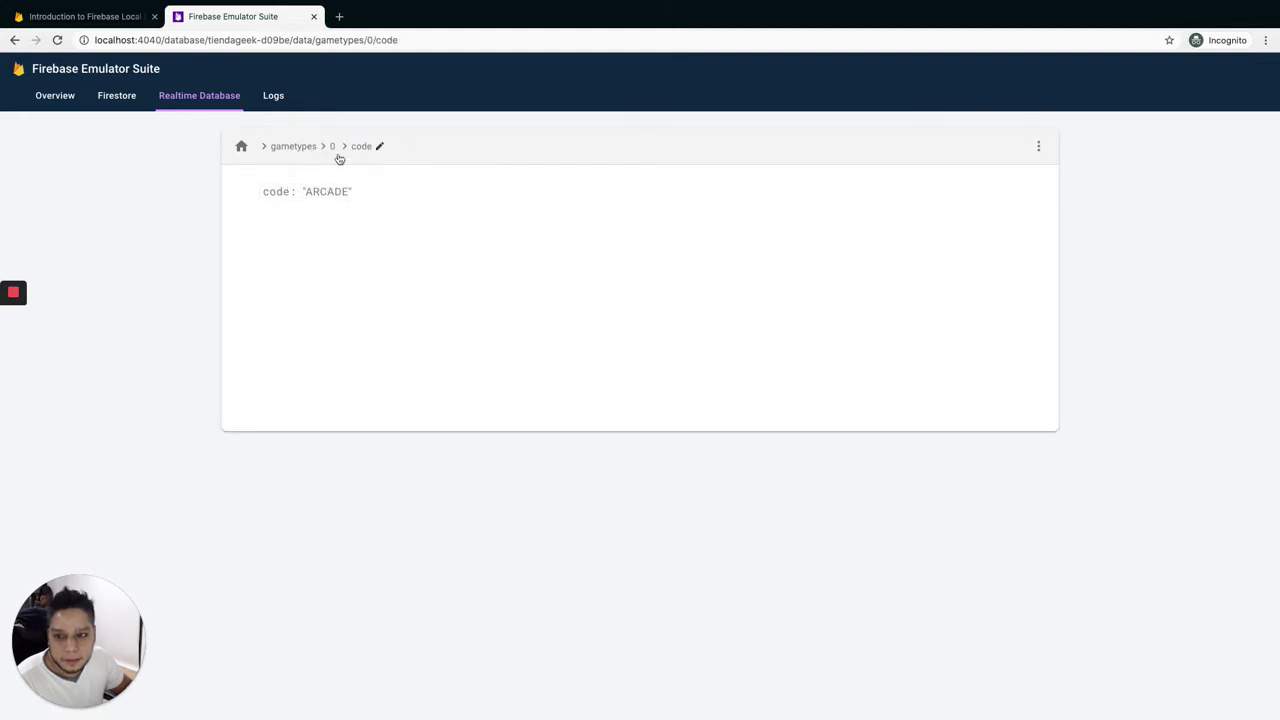
{"action": "left_click", "coordinate": [298, 147]}
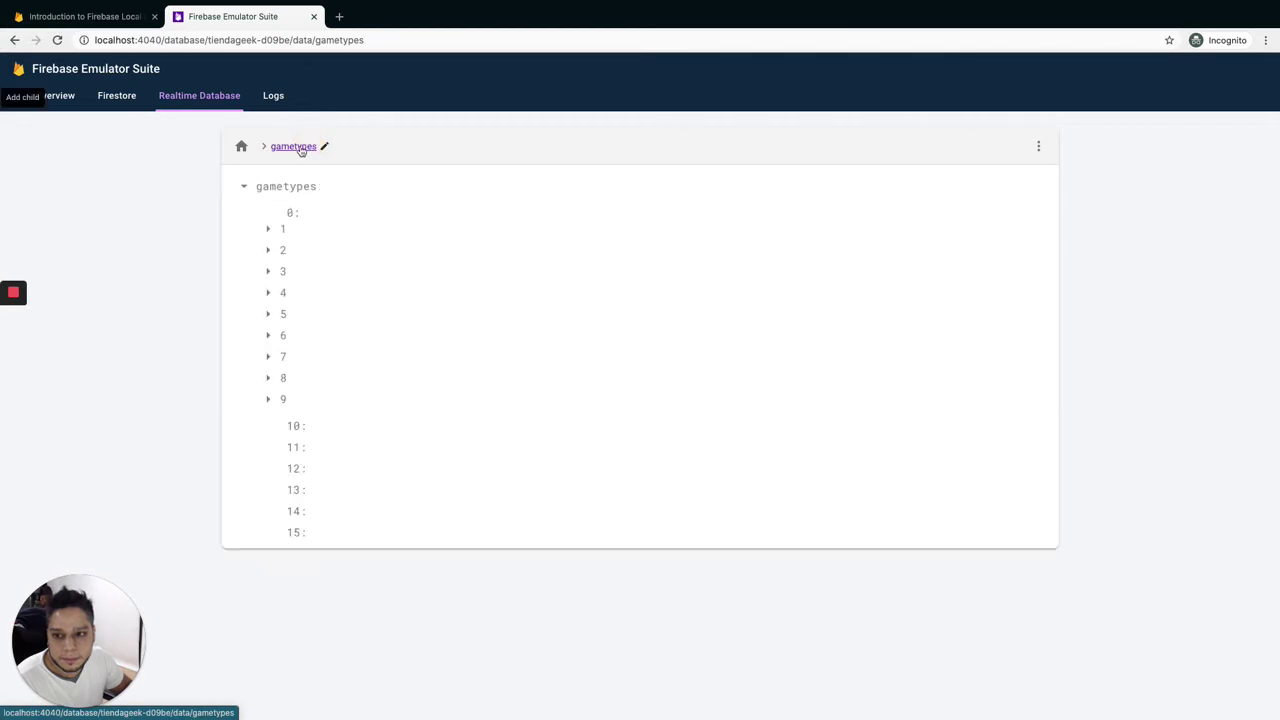
- Show gametypes as a tree with record 0 expanded and its fields displayed as a table
{"action": "left_click", "coordinate": [405, 188]}
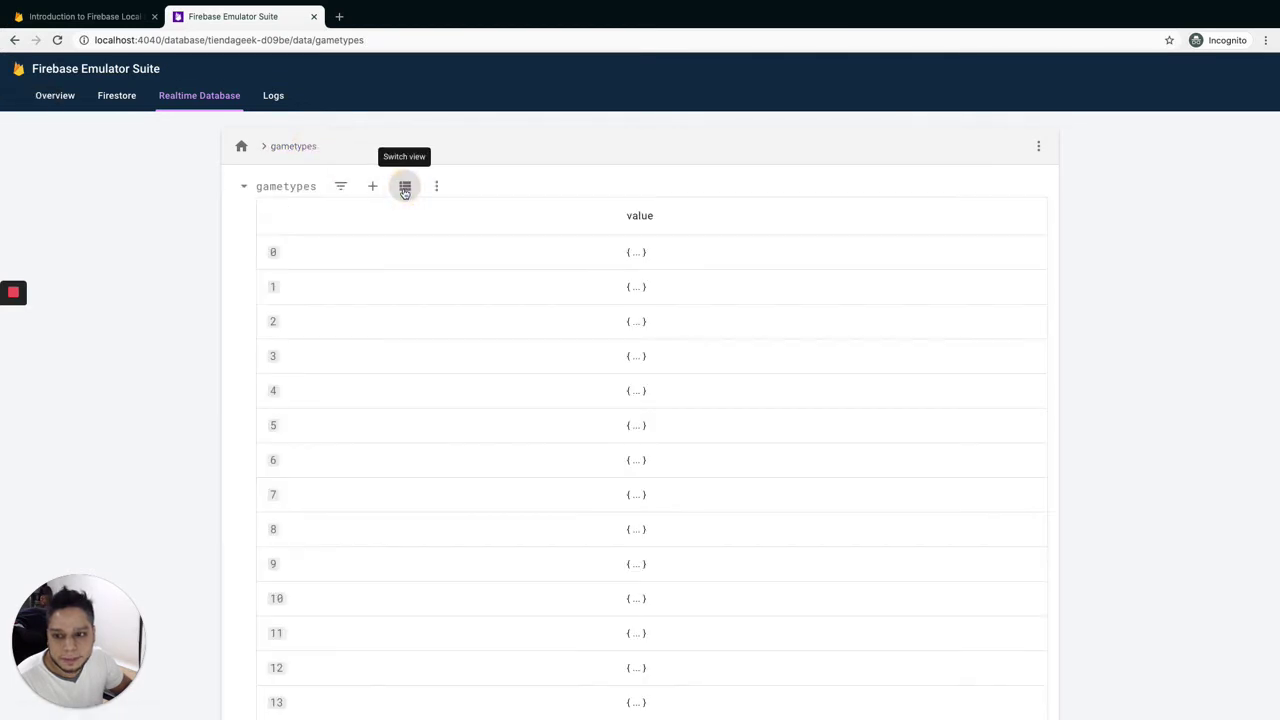
{"action": "left_click", "coordinate": [405, 189]}
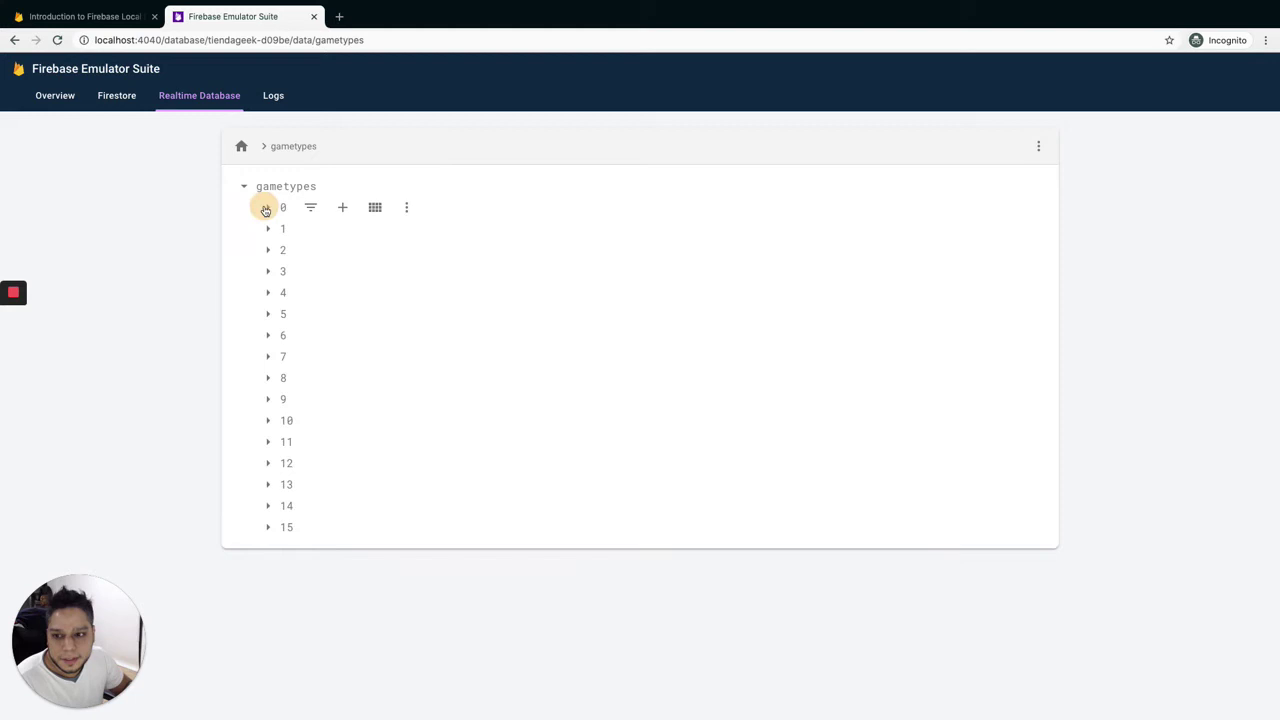
{"action": "left_click", "coordinate": [266, 208]}
{"action": "left_click", "coordinate": [375, 208]}
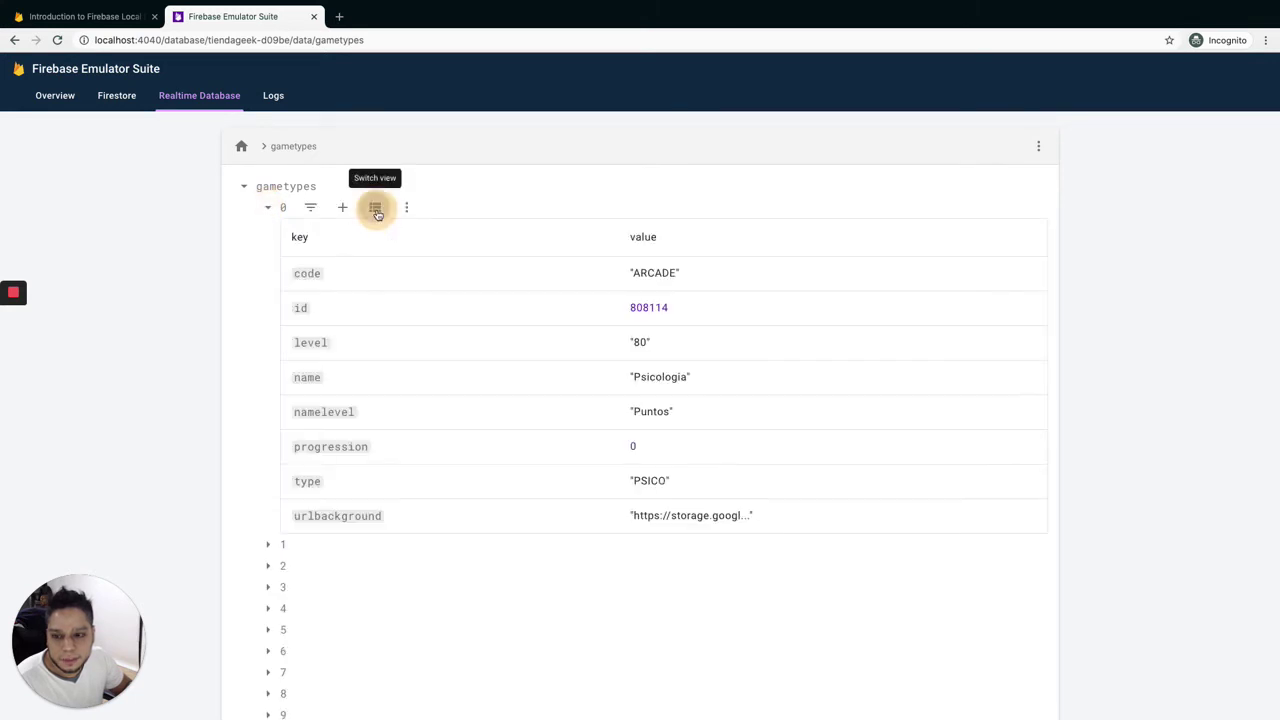
{"action": "left_click", "coordinate": [268, 208]}
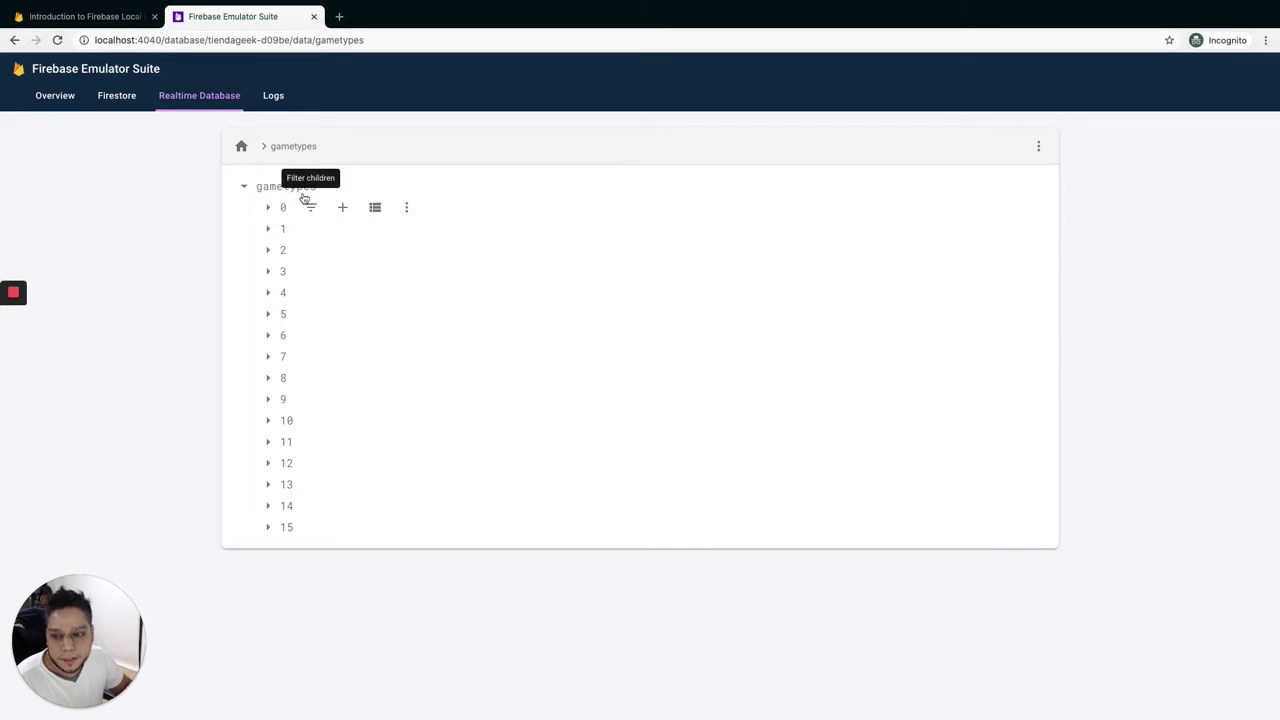
{"action": "left_click", "coordinate": [268, 208]}
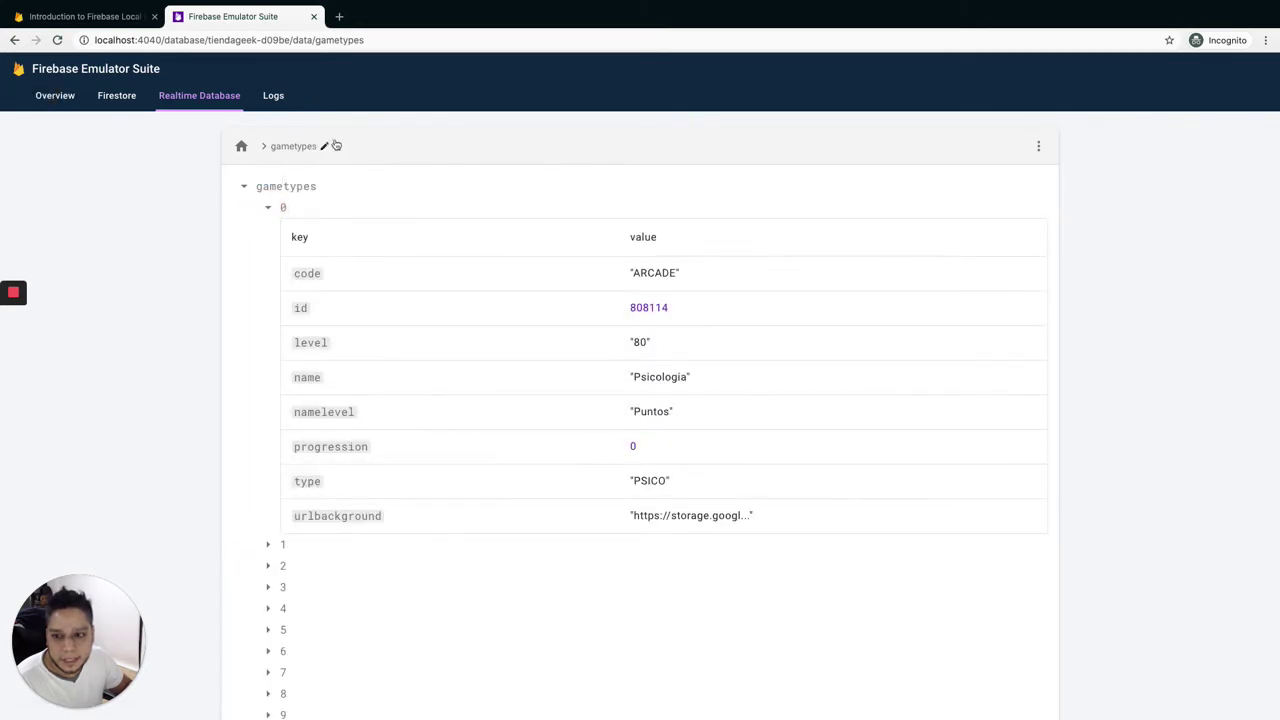
- Filter the gametypes records to those with type equal to "PSICO", and reset the filter
{"action": "left_click", "coordinate": [341, 186]}
{"action": "left_click", "coordinate": [365, 242]}
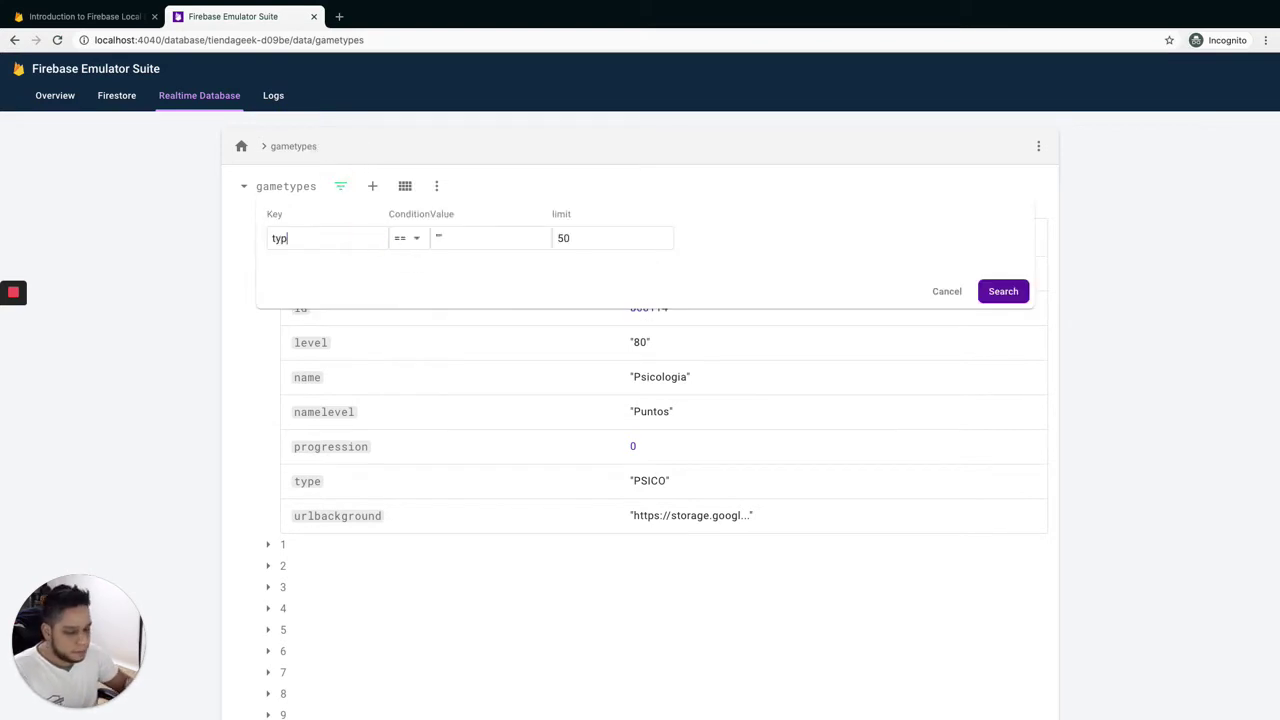
{"action": "left_click", "coordinate": [433, 237]}
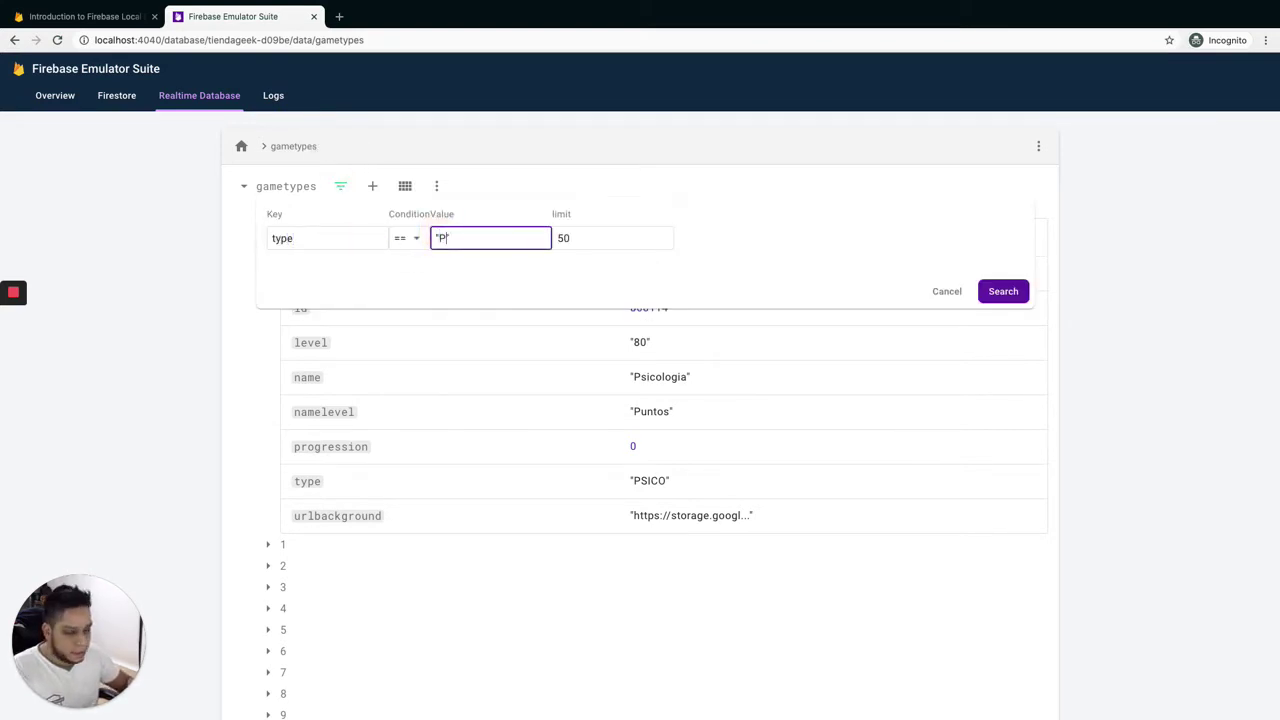
{"action": "type", "text": "PSICO"}
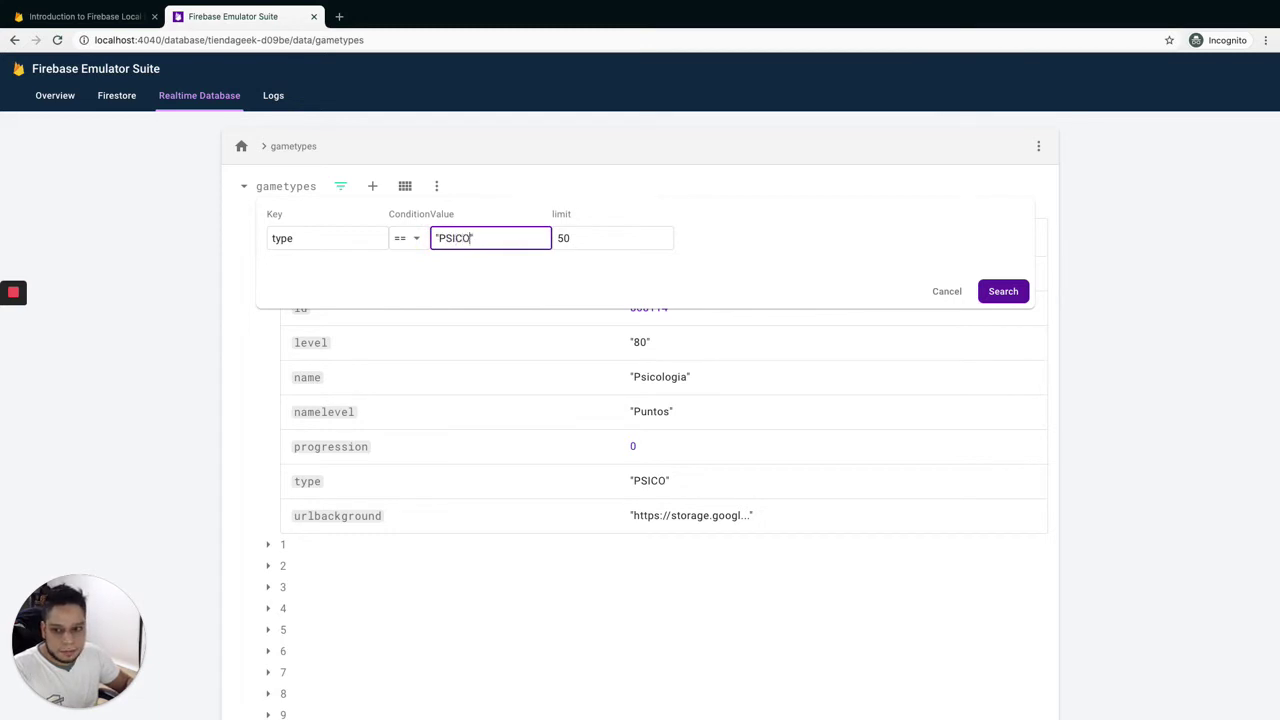
{"action": "left_click", "coordinate": [988, 292]}
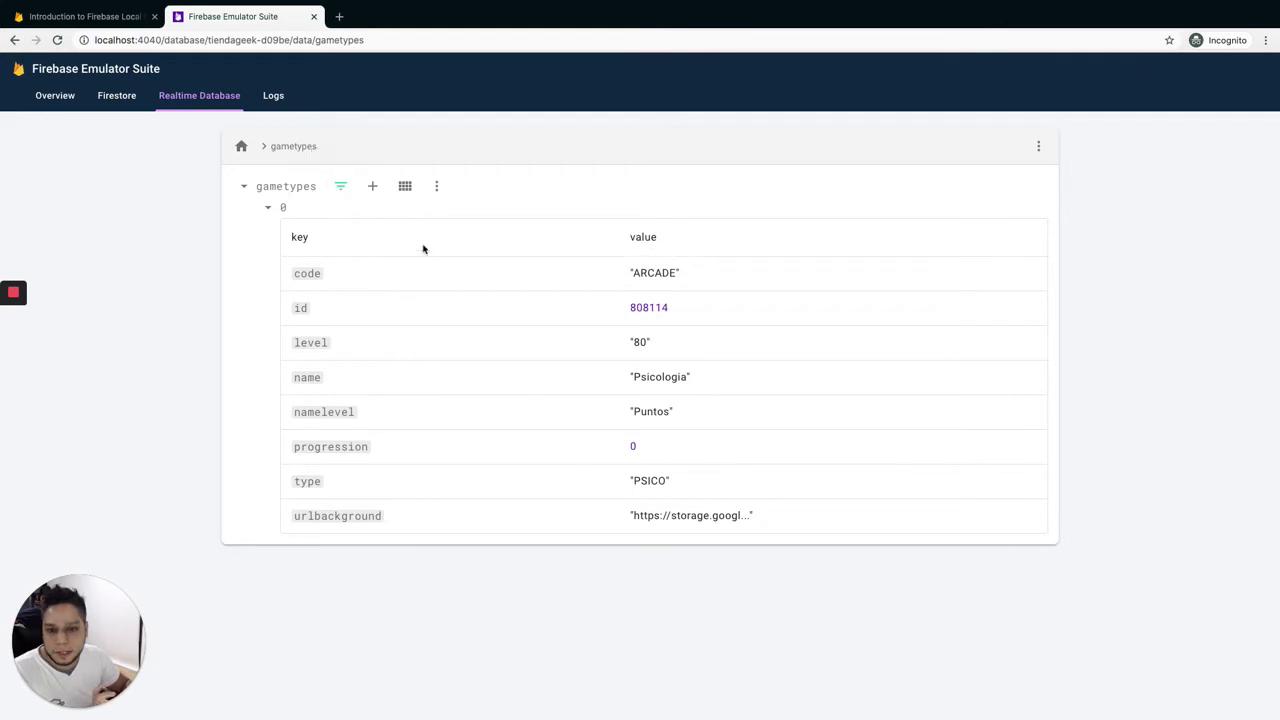
{"action": "left_click", "coordinate": [340, 186]}
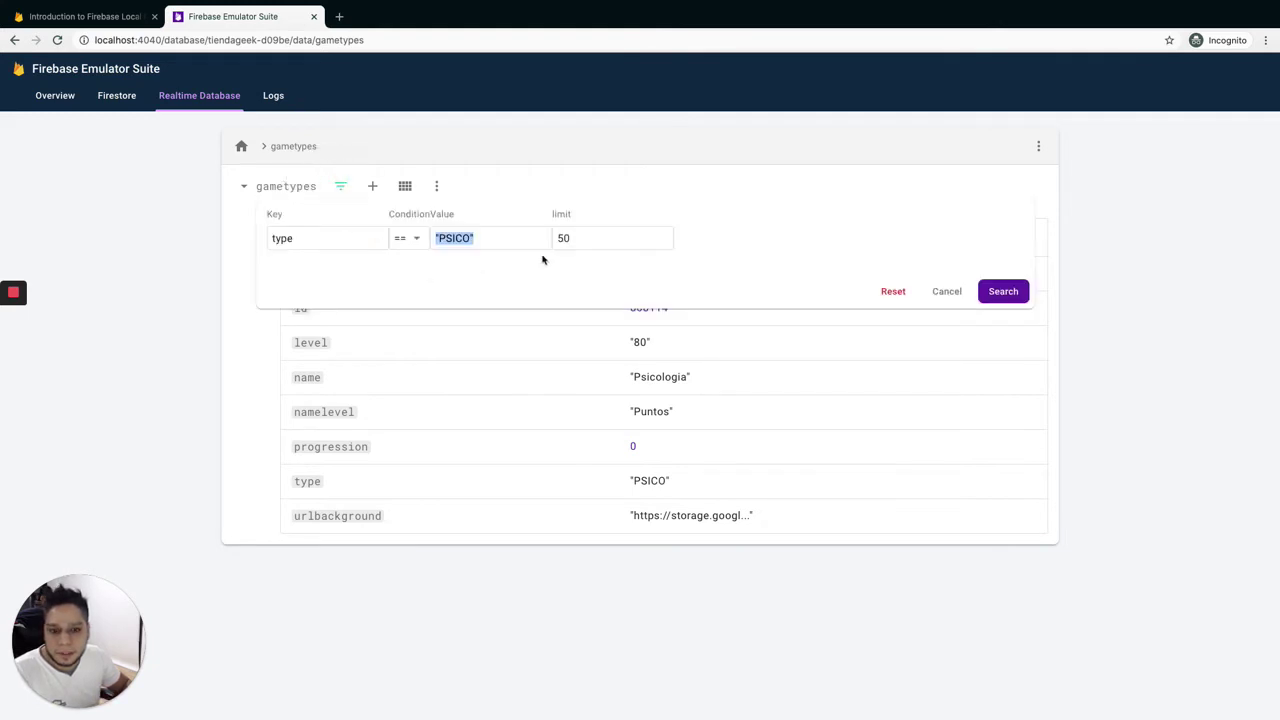
{"action": "left_click", "coordinate": [893, 291]}
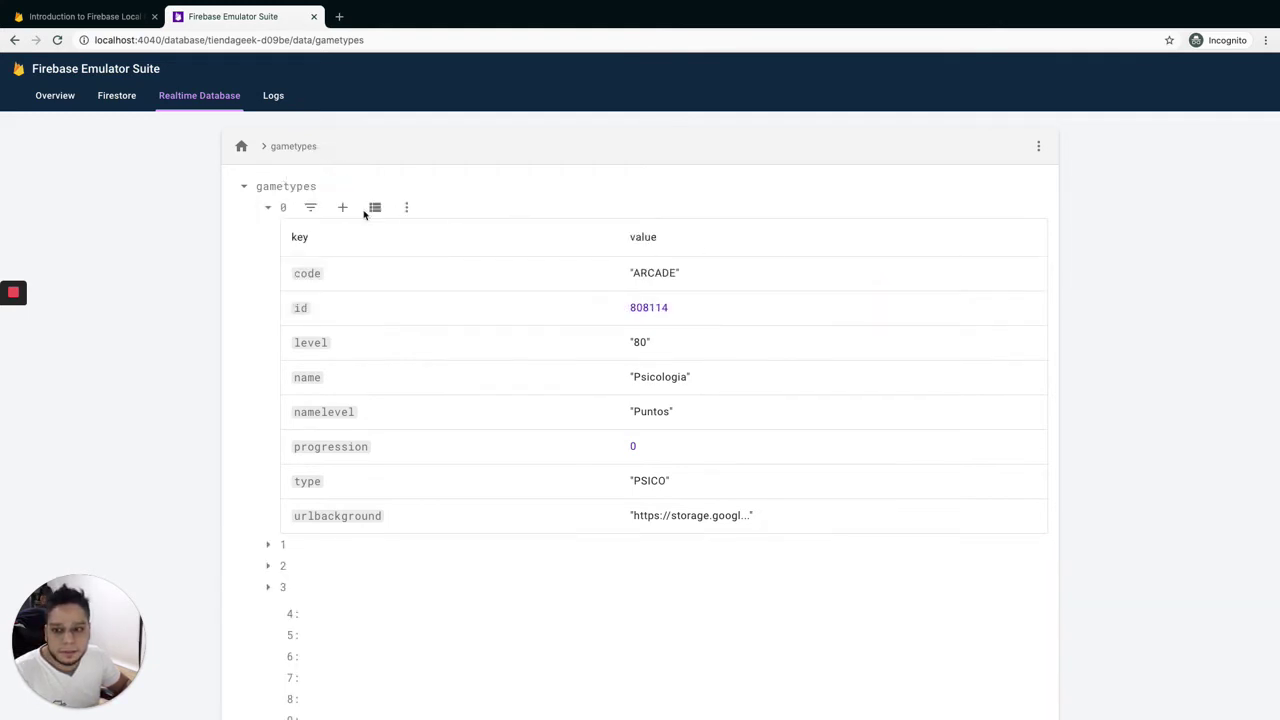
- Clone record 0 of gametypes to the destination path /gametypes/0_copy
{"action": "left_click", "coordinate": [406, 207]}
{"action": "left_click", "coordinate": [443, 262]}
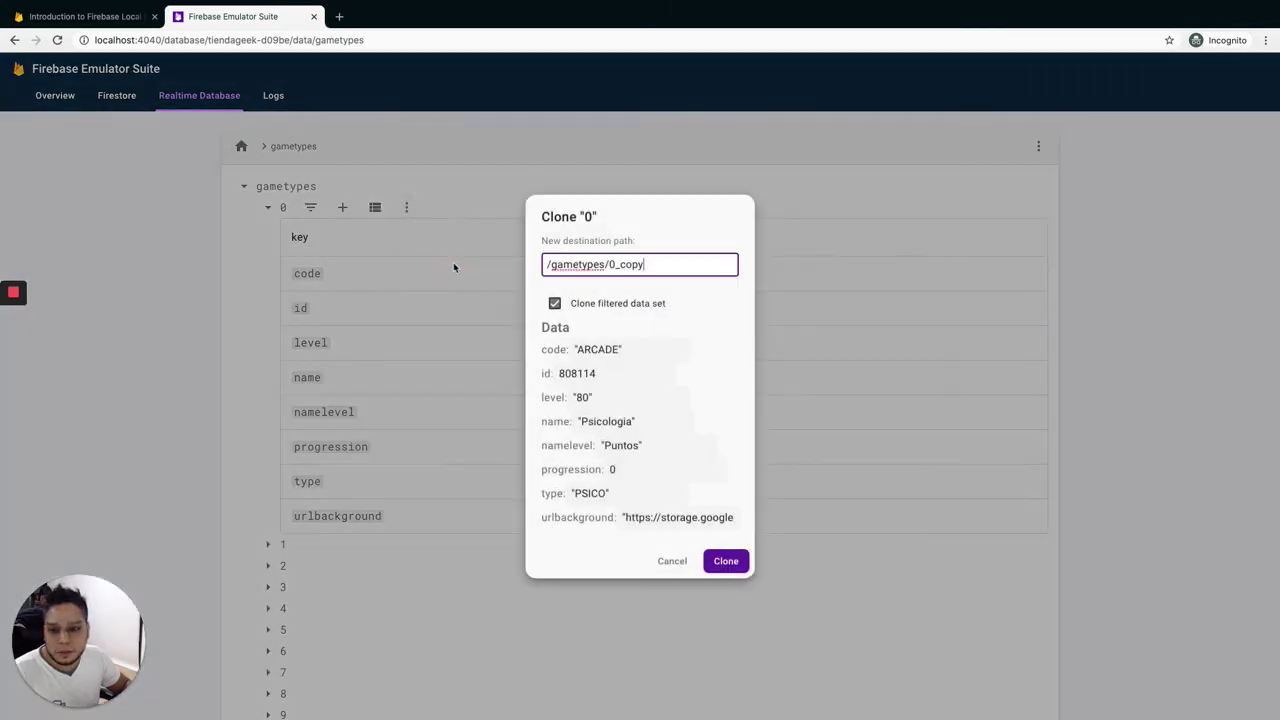
{"action": "double_click", "coordinate": [608, 264]}
{"action": "type", "text": "18"}
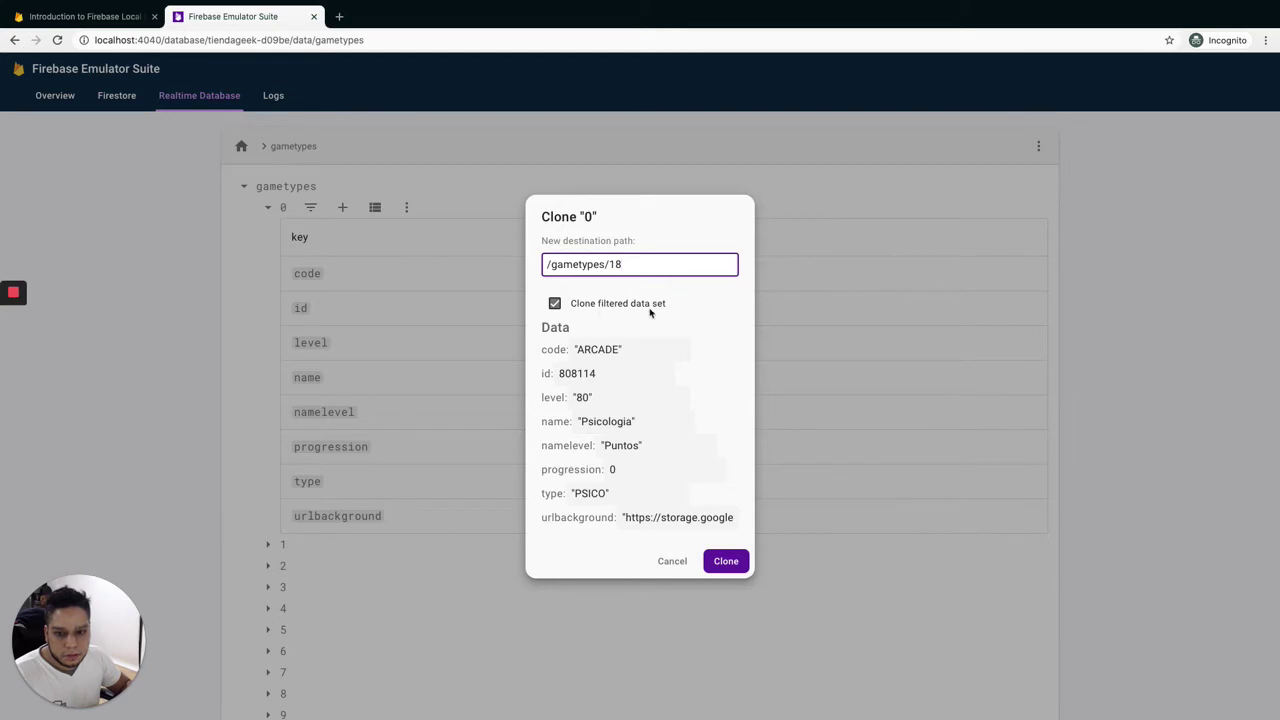
{"action": "left_click", "coordinate": [555, 305]}
{"action": "left_click", "coordinate": [555, 305]}
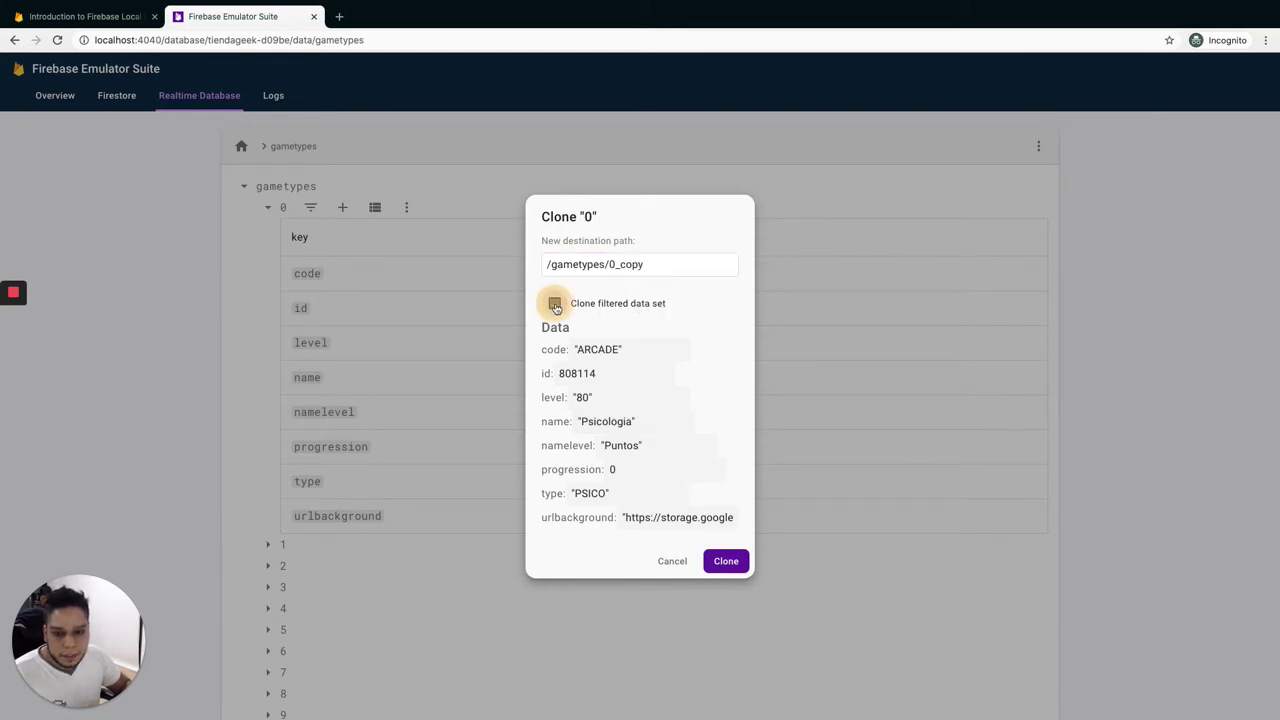
{"action": "left_click", "coordinate": [720, 560]}
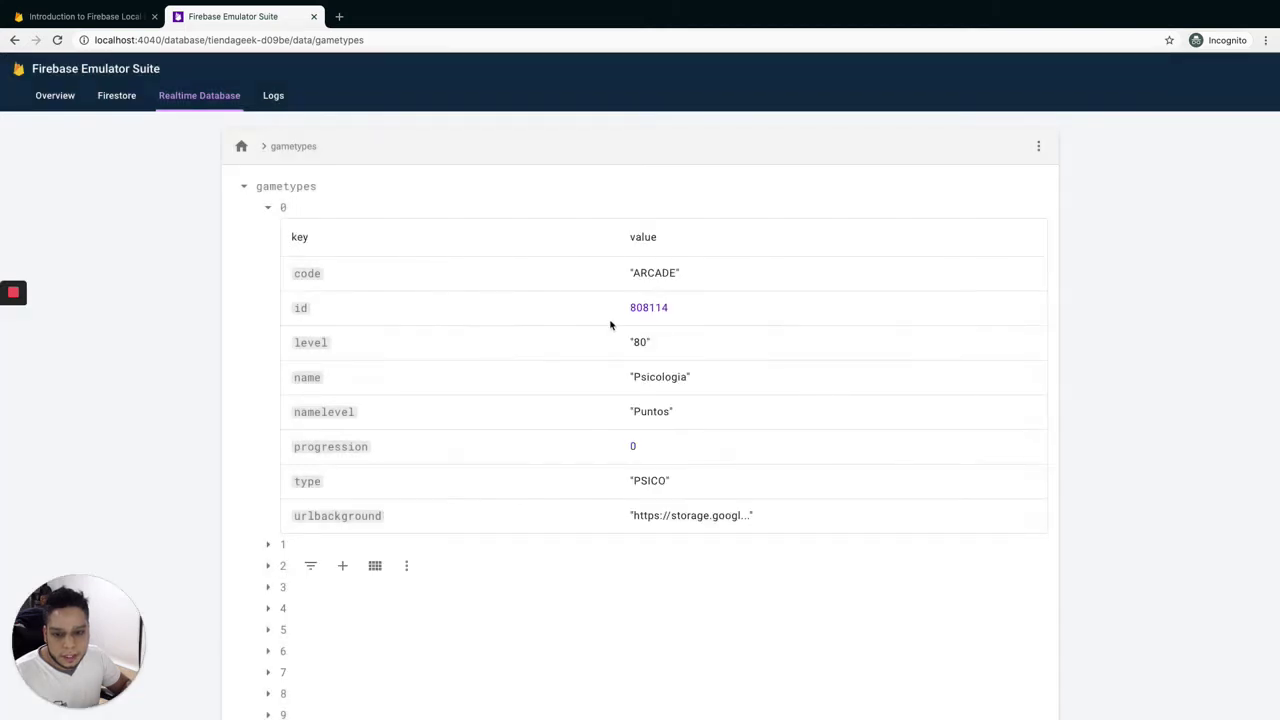
- Collapse record 0 and inspect the fields of the cloned 0_copy record
{"action": "left_click", "coordinate": [268, 207]}
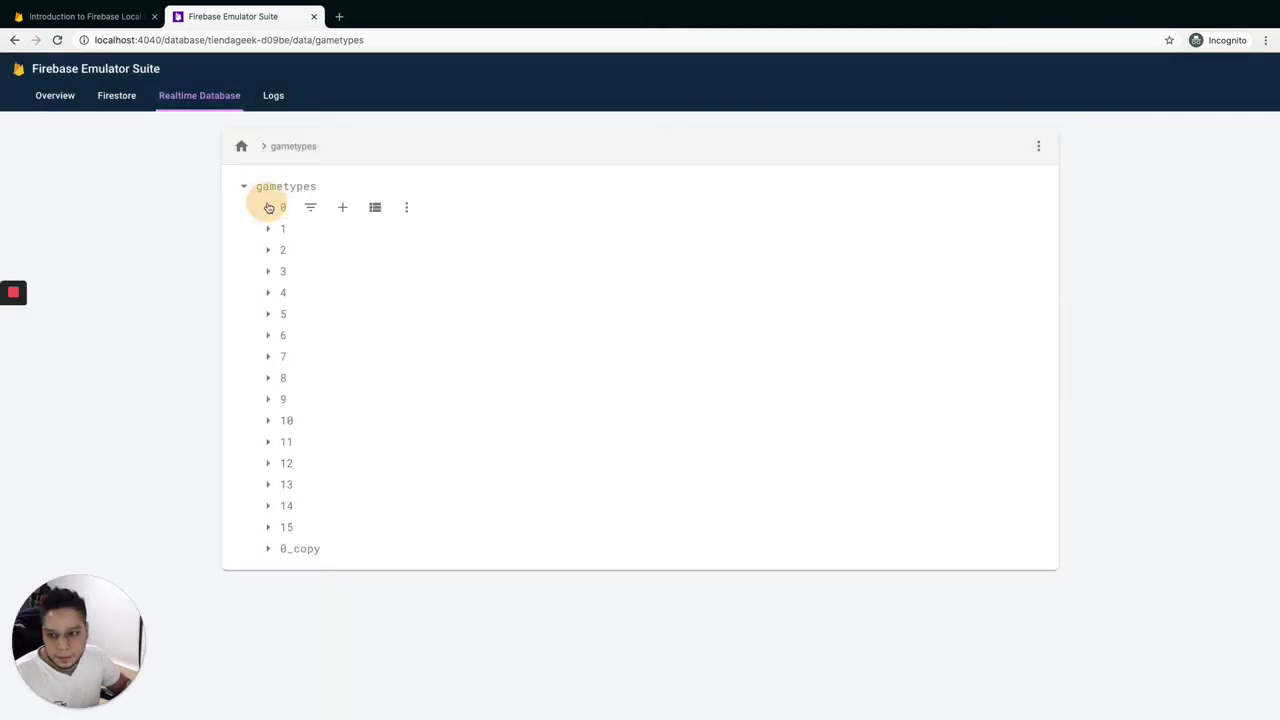
{"action": "left_click", "coordinate": [275, 557]}
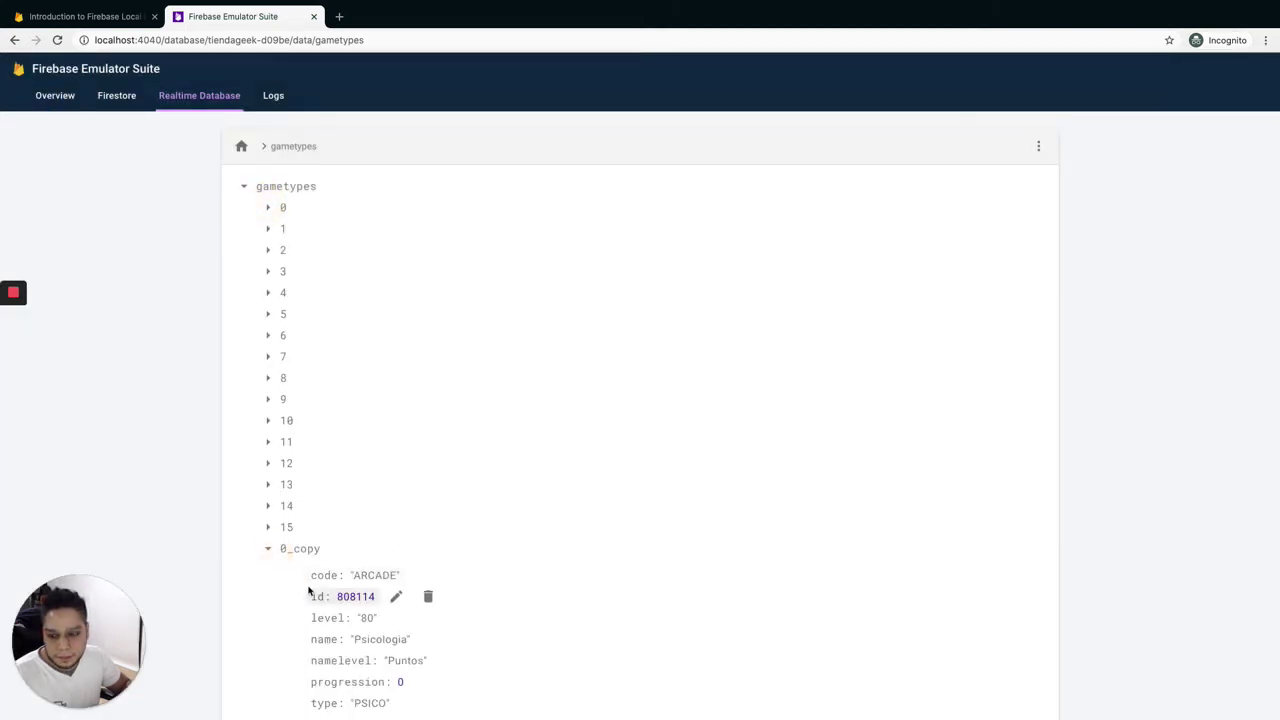
{"action": "scroll", "coordinate": [306, 590], "scroll_direction": "down", "scroll_amount": 1}
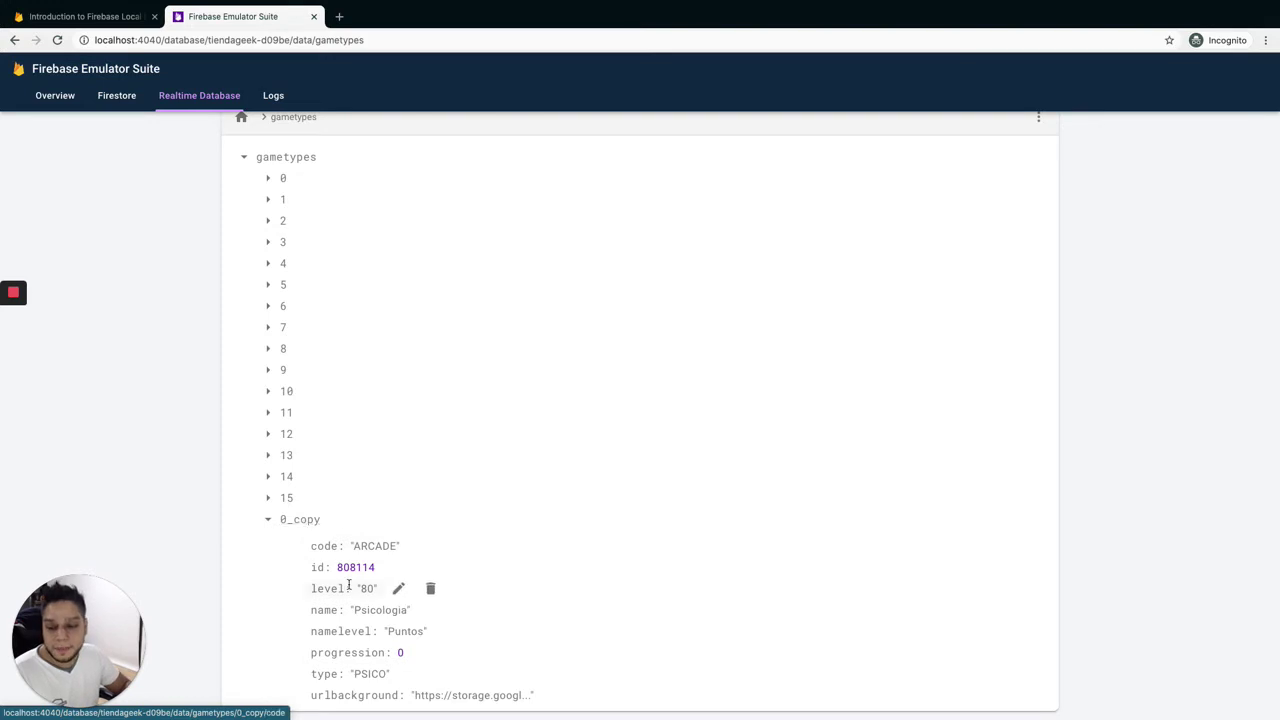
{"action": "left_click", "coordinate": [272, 521]}
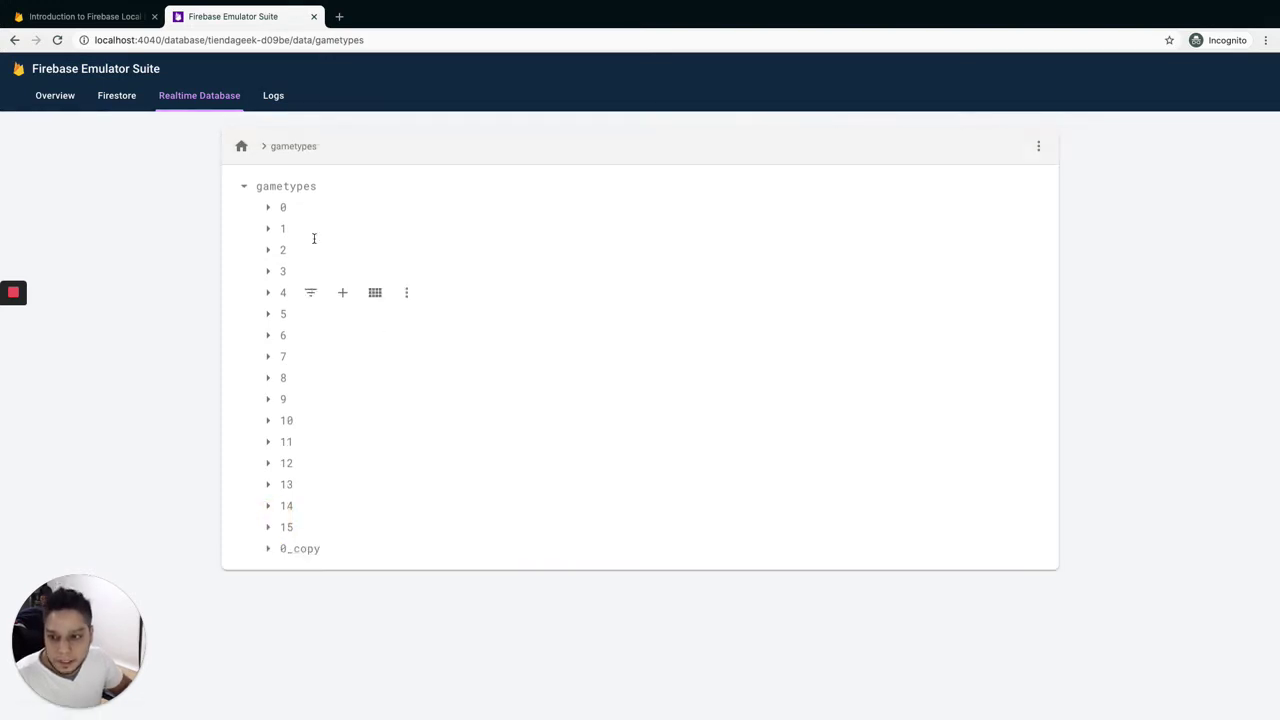
- Return to the database root and expand gametypes and its record 0
{"action": "left_click", "coordinate": [247, 156]}
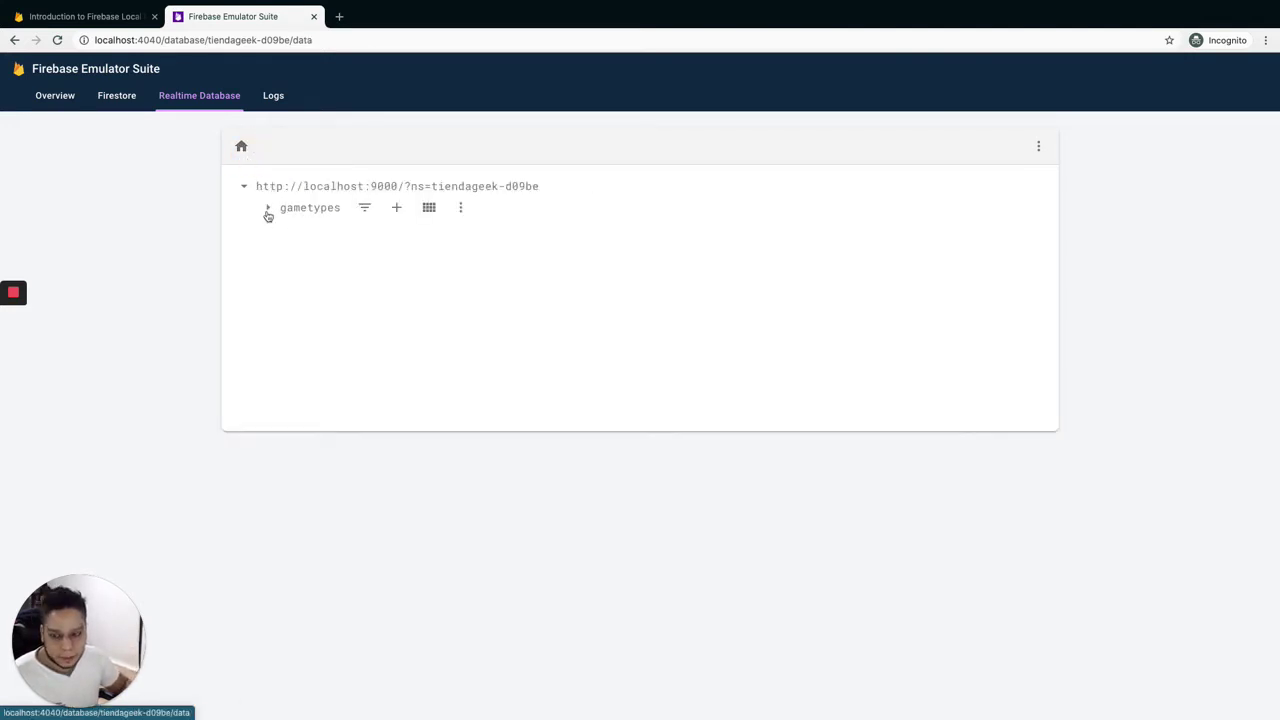
{"action": "left_click", "coordinate": [268, 212]}
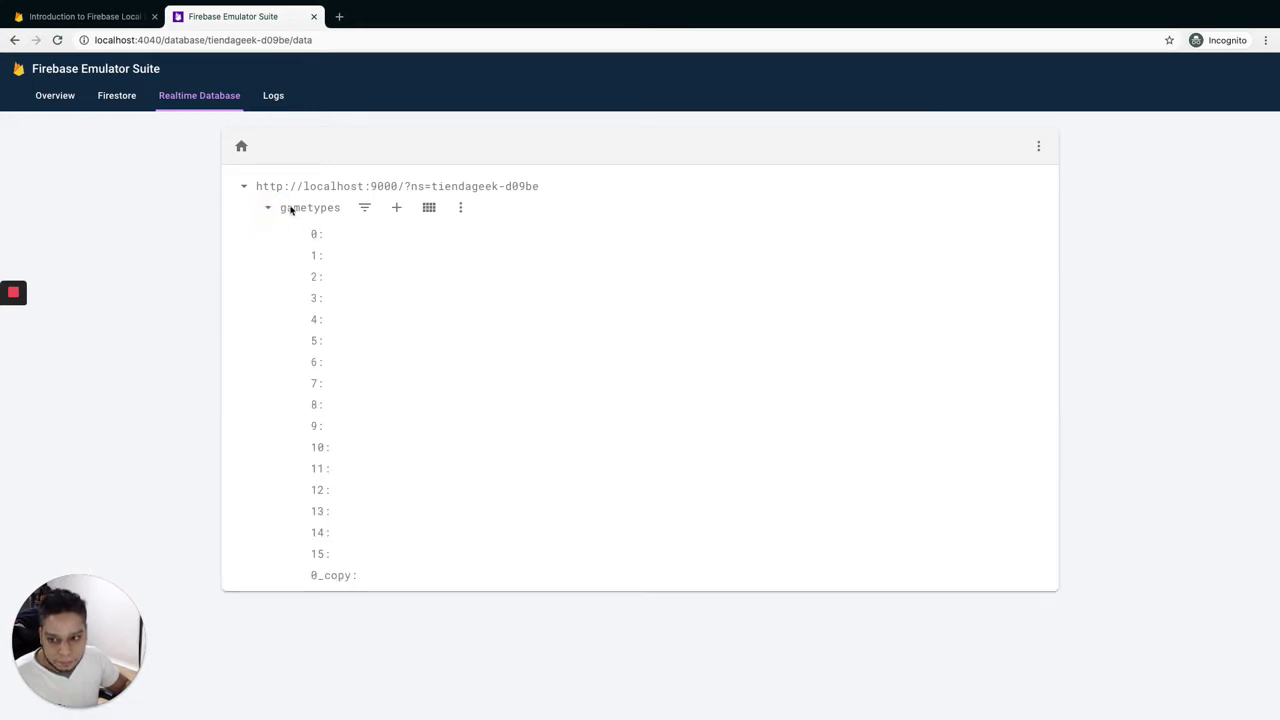
{"action": "left_click", "coordinate": [293, 230]}
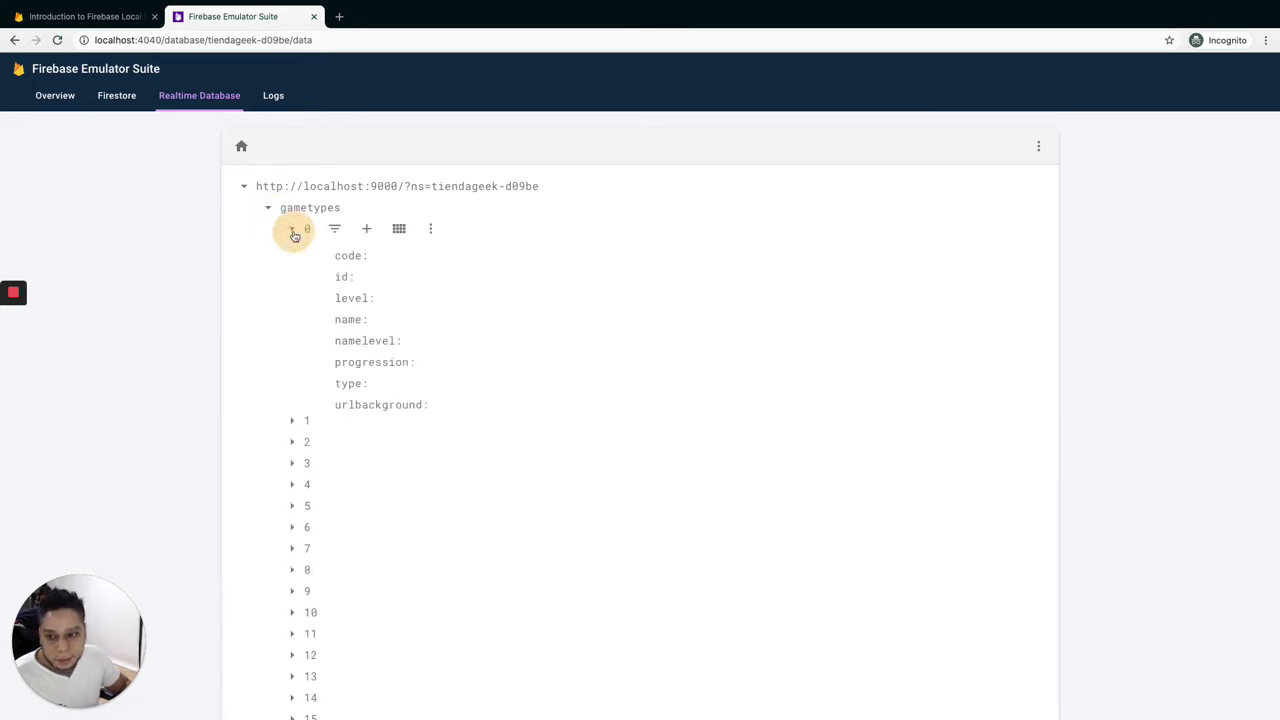
- Compare the fields of gametypes records 1 and 0, and leave both records collapsed
{"action": "left_click", "coordinate": [294, 230]}
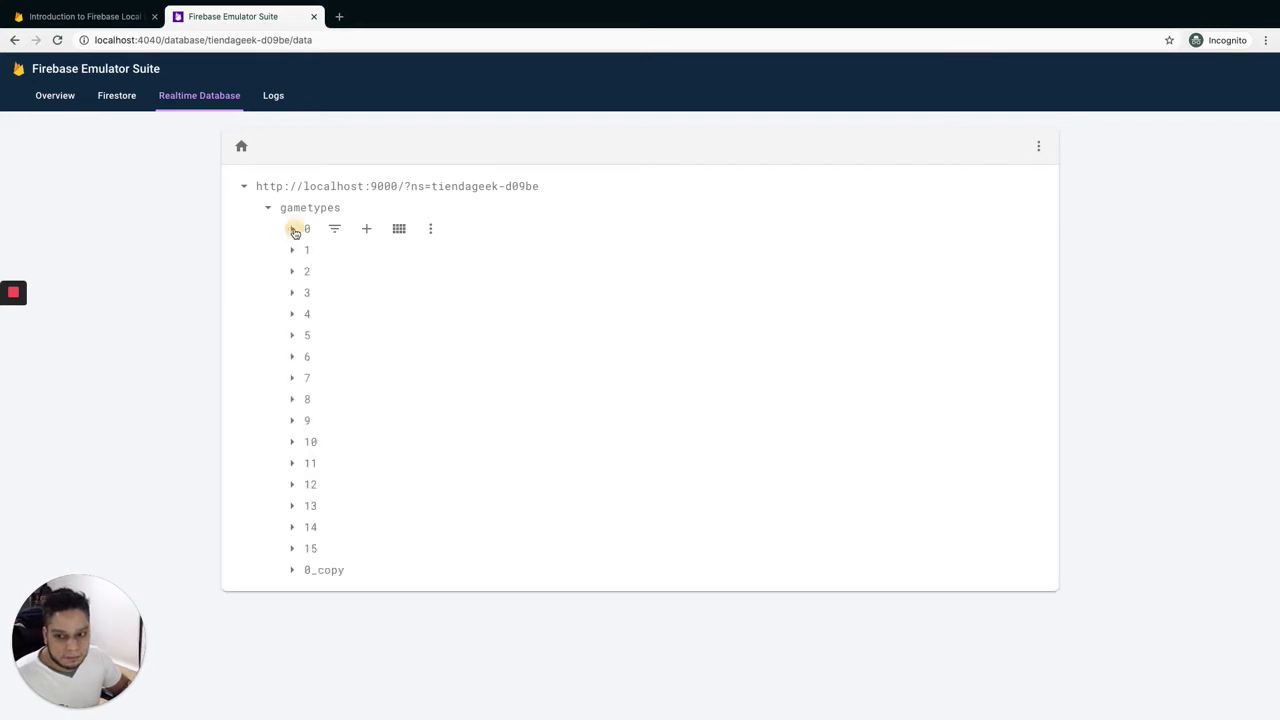
{"action": "left_click", "coordinate": [294, 251]}
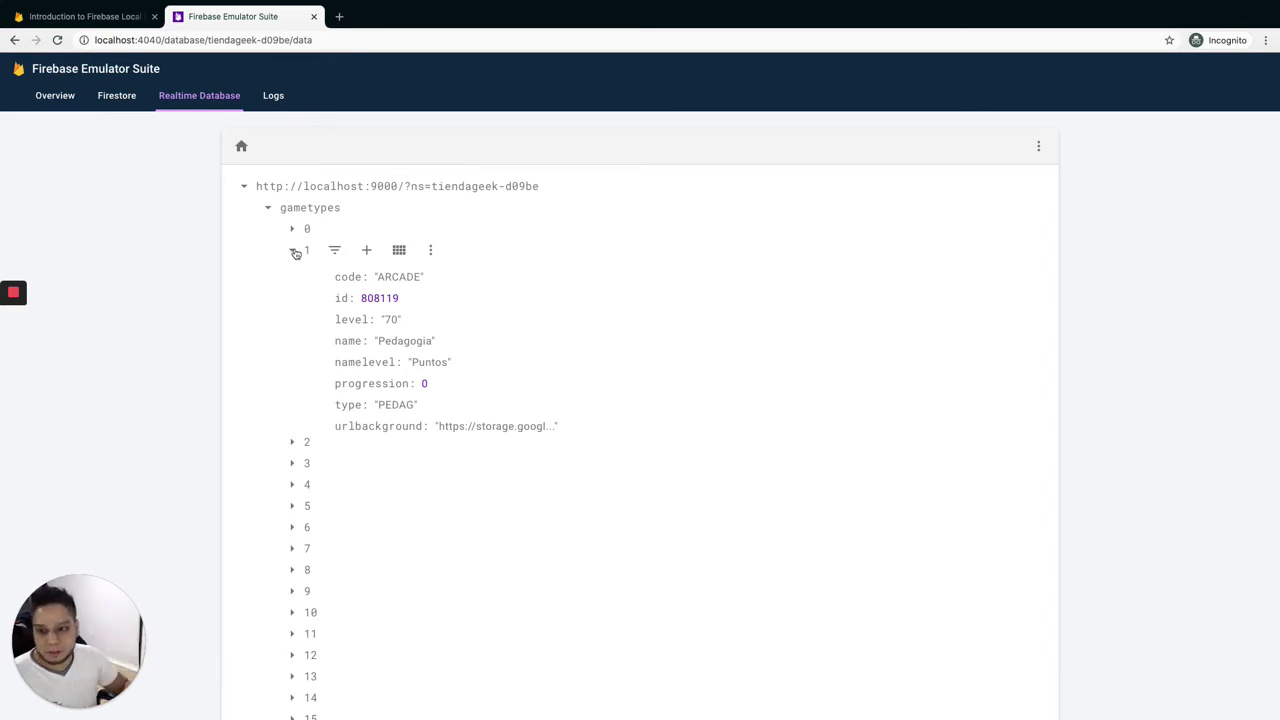
{"action": "left_click", "coordinate": [294, 251]}
{"action": "left_click", "coordinate": [293, 230]}
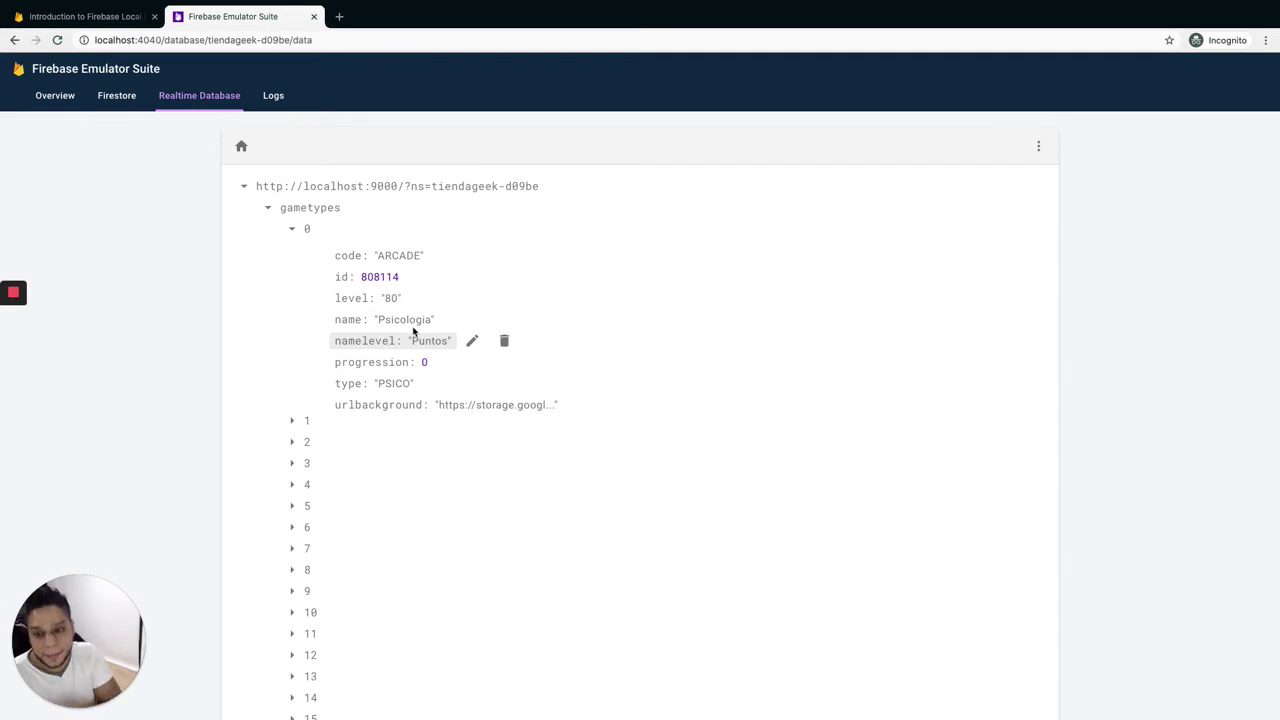
{"action": "left_click", "coordinate": [292, 229]}
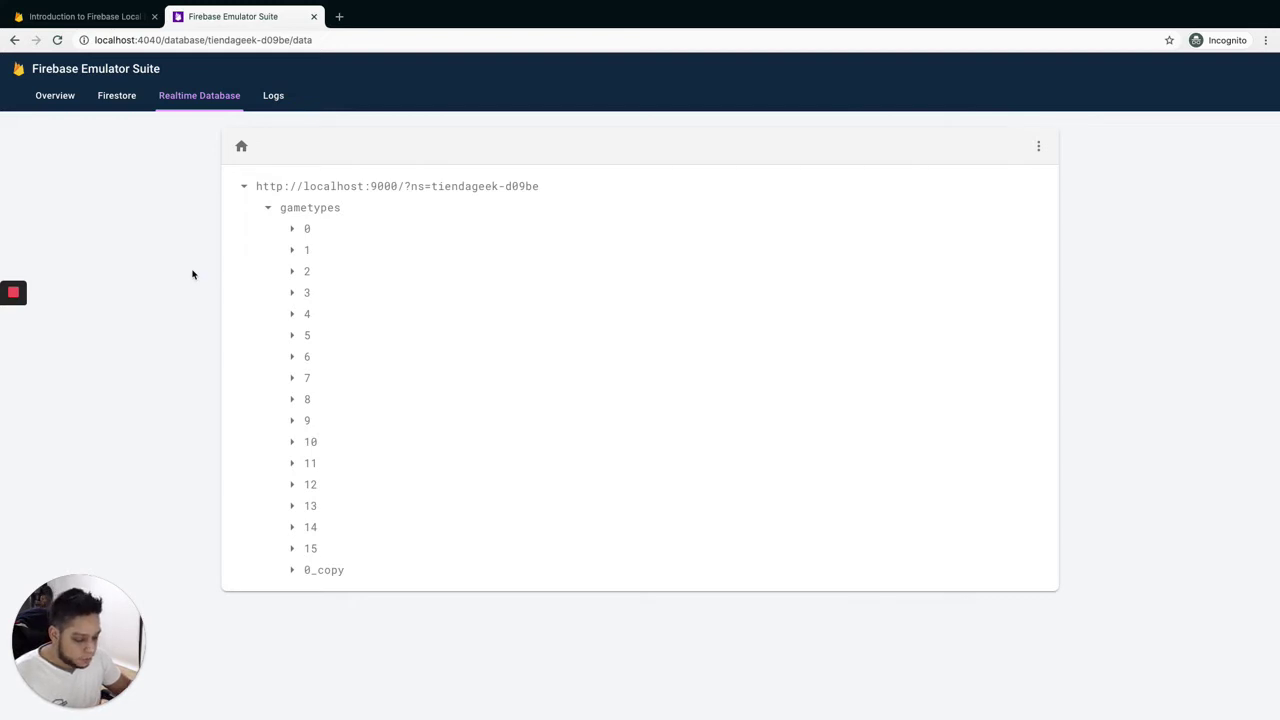
- Open the browser developer tools, check the console messages, and open the Test.js snippet
{"action": "key", "text": "super+alt+i"}
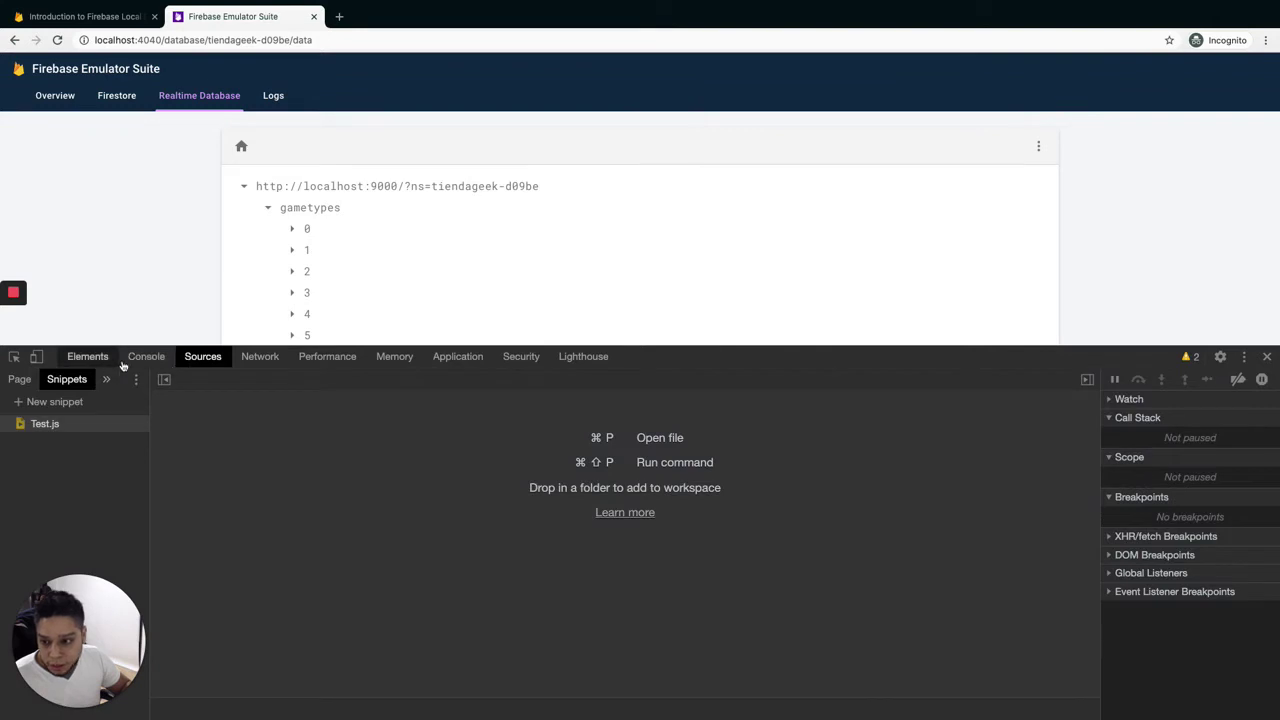
{"action": "left_click", "coordinate": [154, 360]}
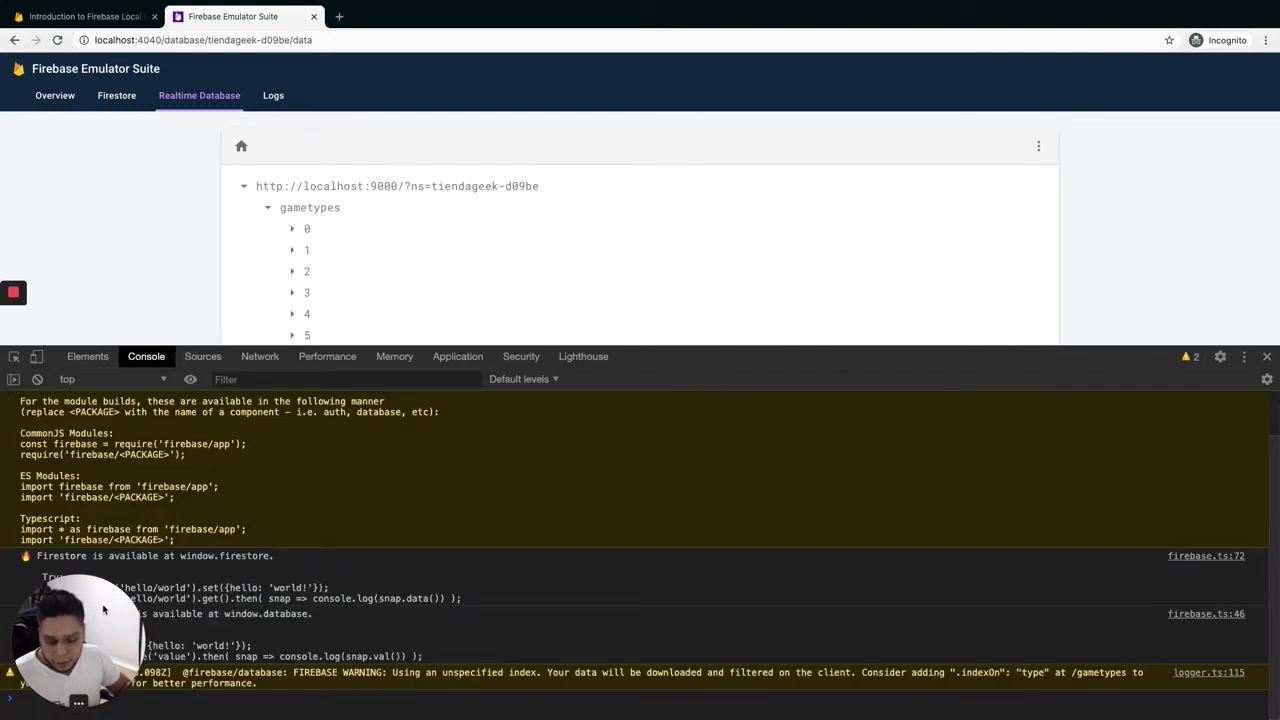
{"action": "left_click_drag", "start_coordinate": [103, 610], "coordinate": [1233, 99]}
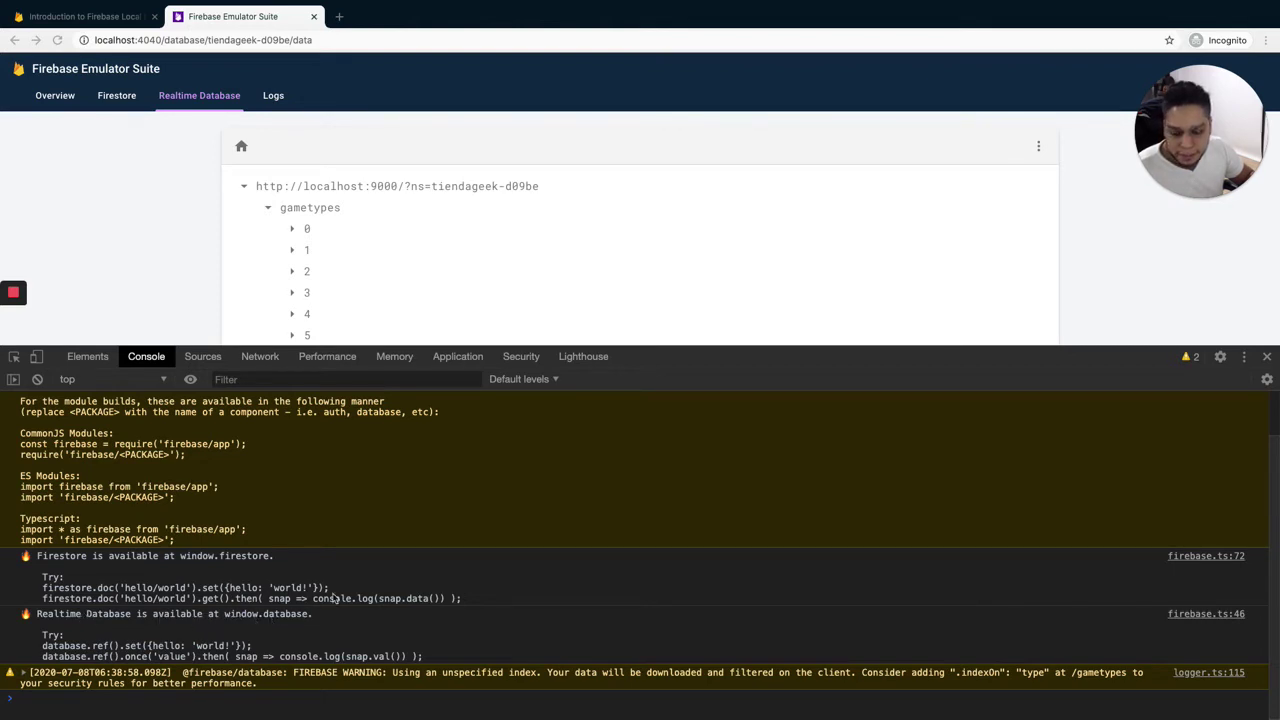
{"action": "left_click", "coordinate": [197, 360]}
{"action": "left_click", "coordinate": [40, 426]}
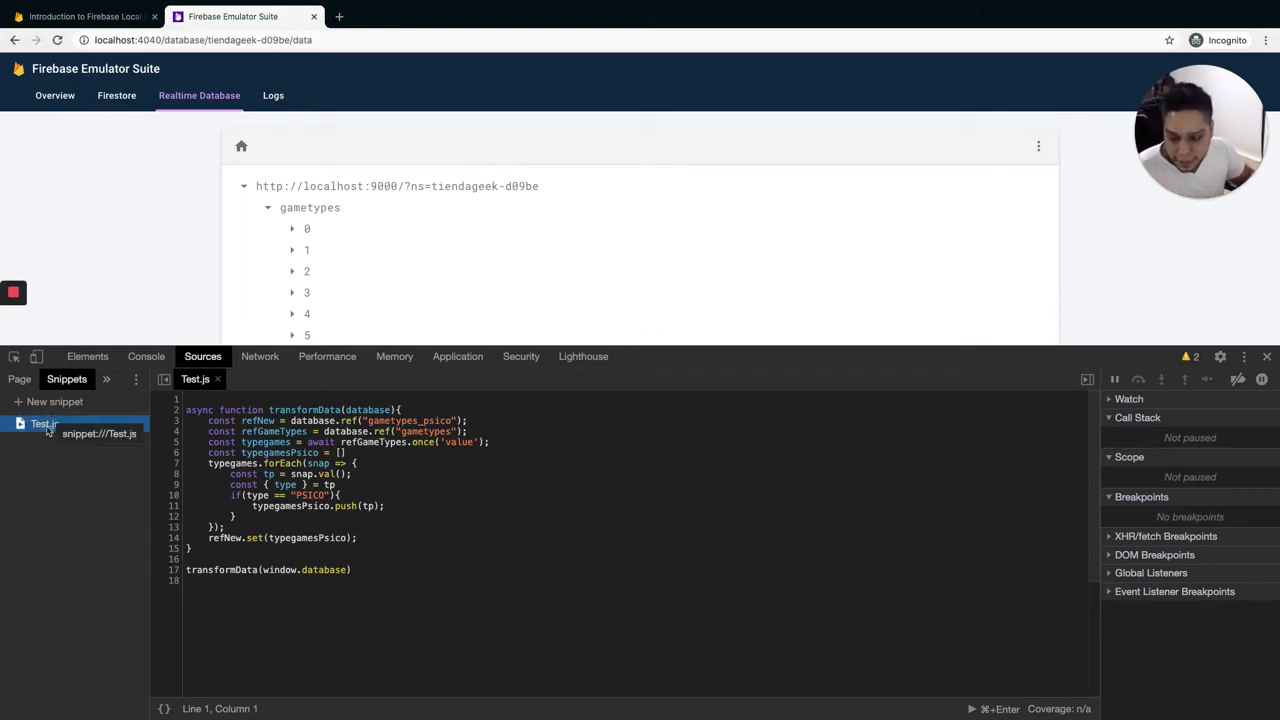
- Examine the transformData function in Test.js, its window.database call argument, and the gametypes_psico and gametypes references
{"action": "double_click", "coordinate": [324, 410]}
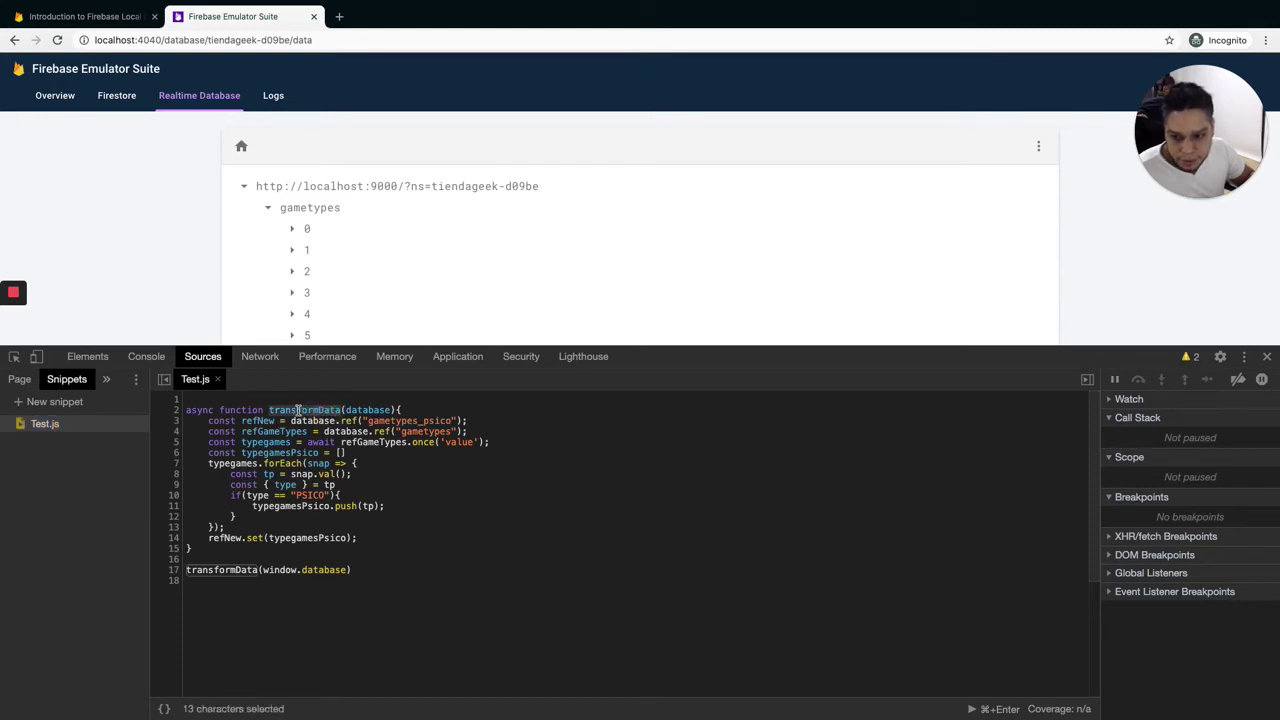
{"action": "left_click", "coordinate": [374, 463]}
{"action": "left_click", "coordinate": [366, 419]}
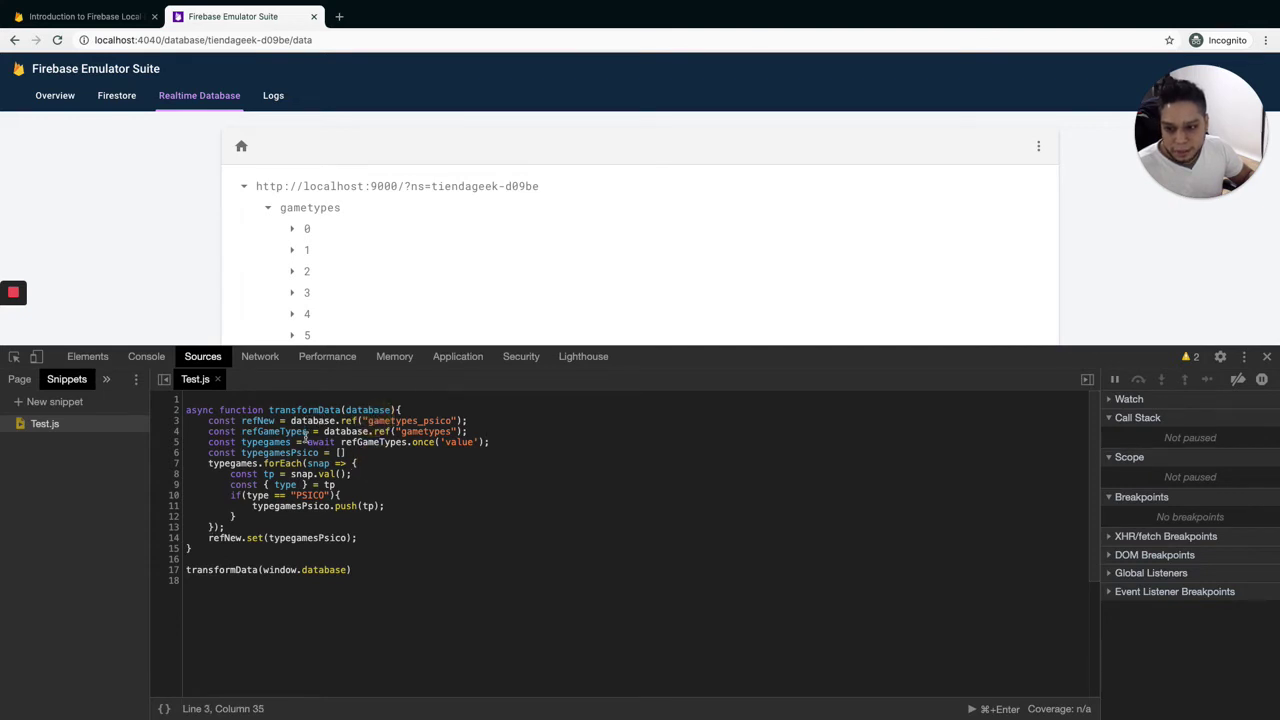
{"action": "double_click", "coordinate": [229, 572]}
{"action": "double_click", "coordinate": [280, 570]}
{"action": "double_click", "coordinate": [336, 570]}
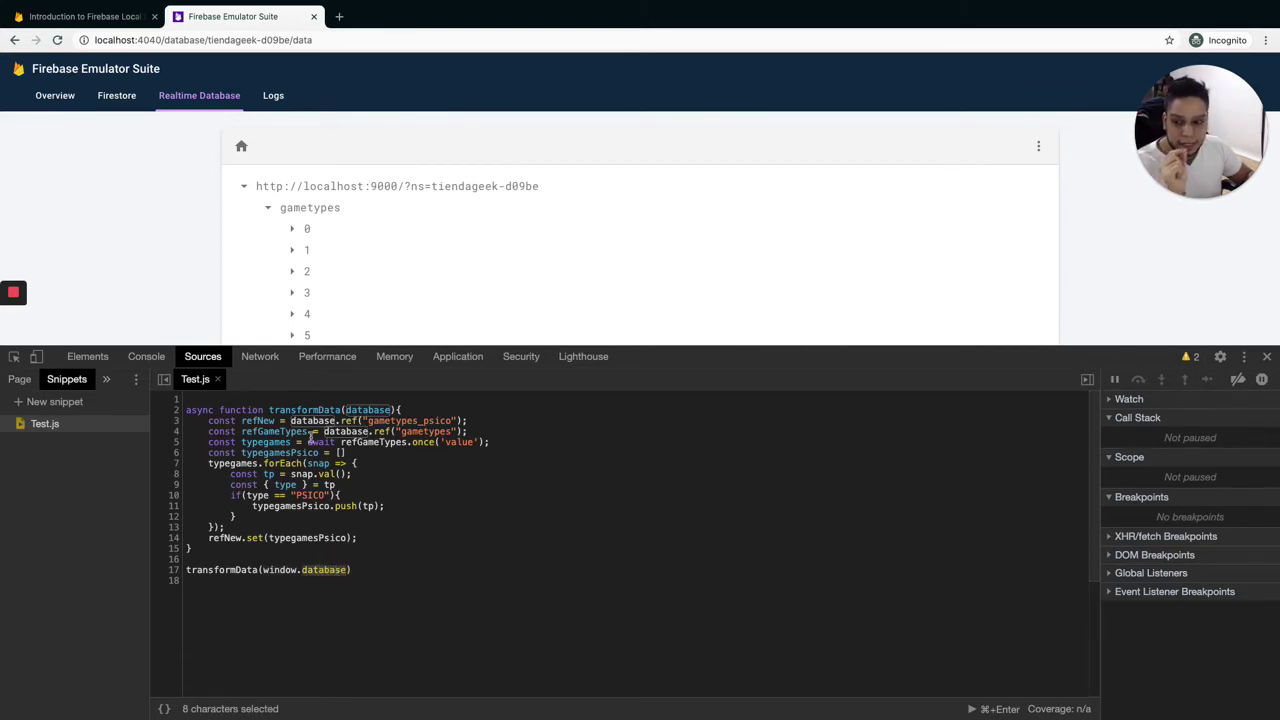
{"action": "left_click", "coordinate": [343, 420]}
{"action": "double_click", "coordinate": [393, 421]}
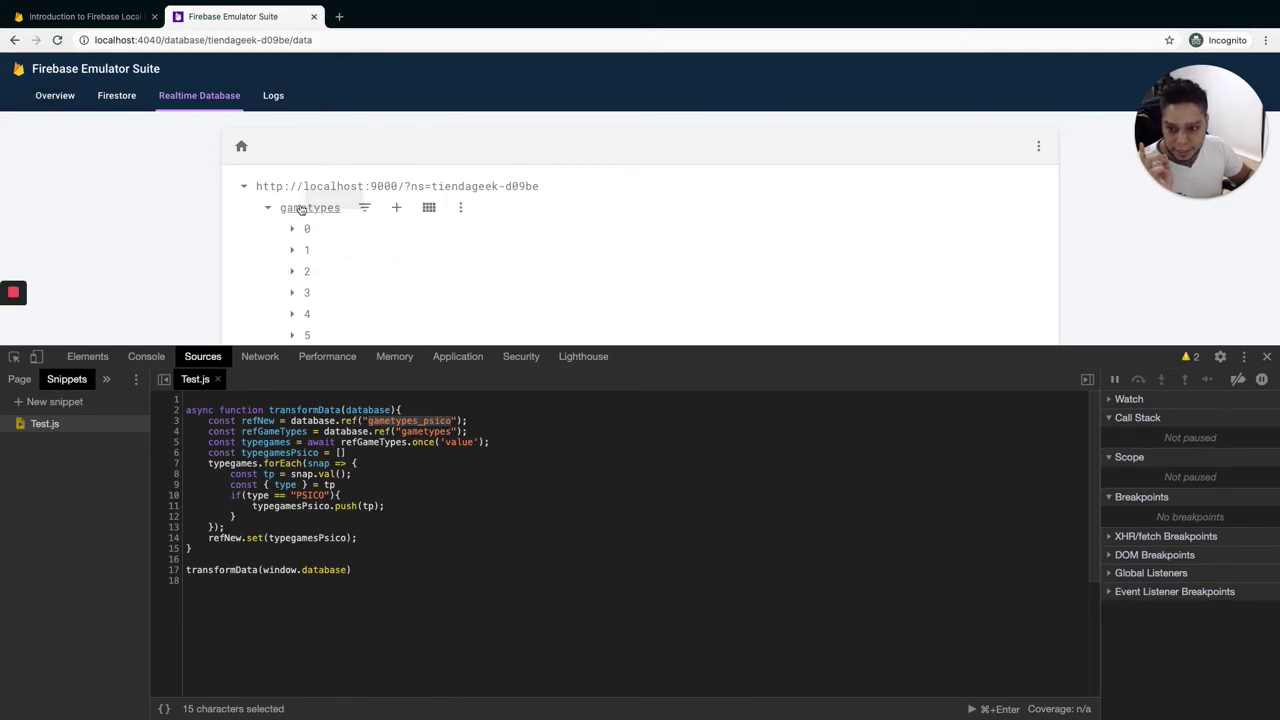
{"action": "double_click", "coordinate": [372, 442]}
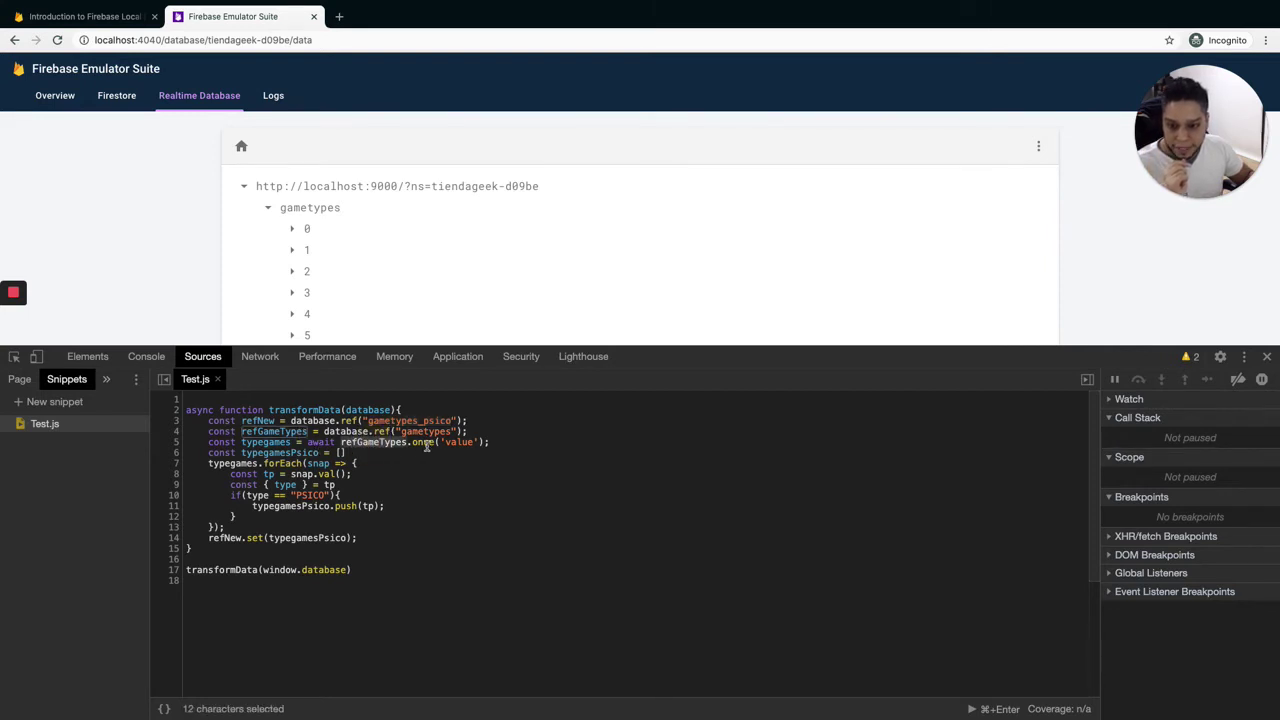
- Examine the forEach loop over typegames and its condition comparing type with "PSICO"
{"action": "left_click", "coordinate": [277, 445]}
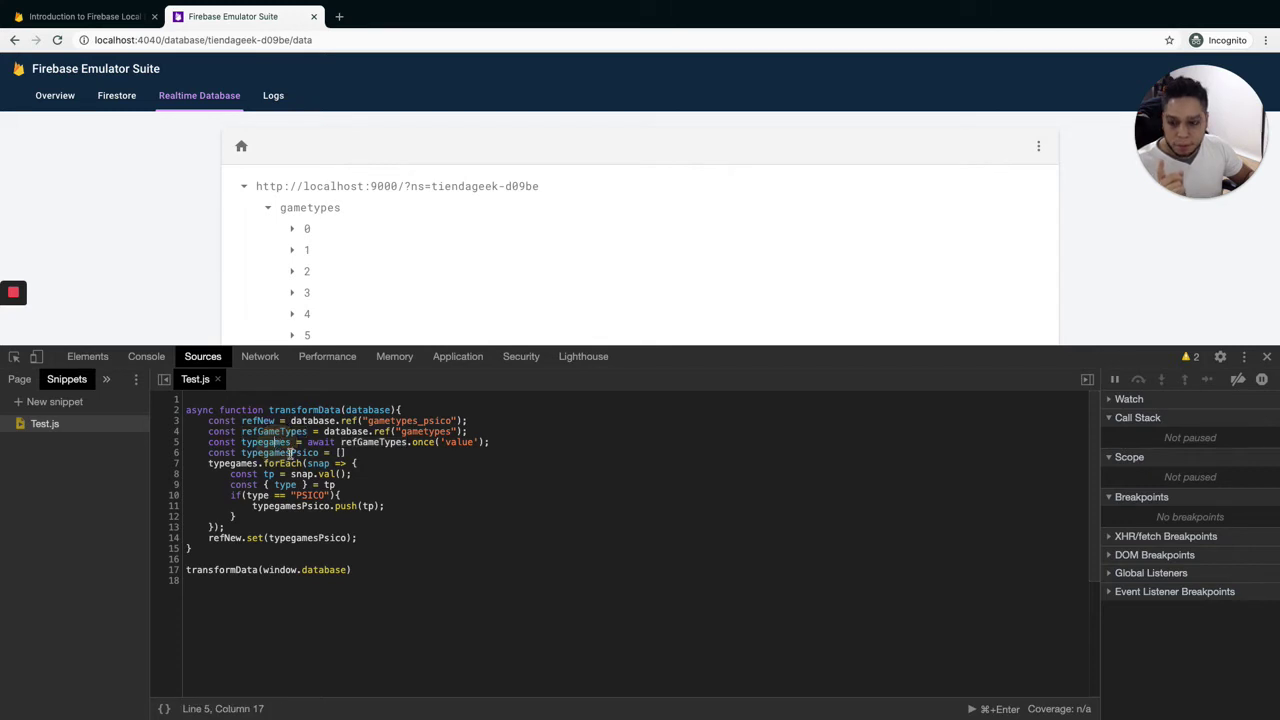
{"action": "double_click", "coordinate": [300, 463]}
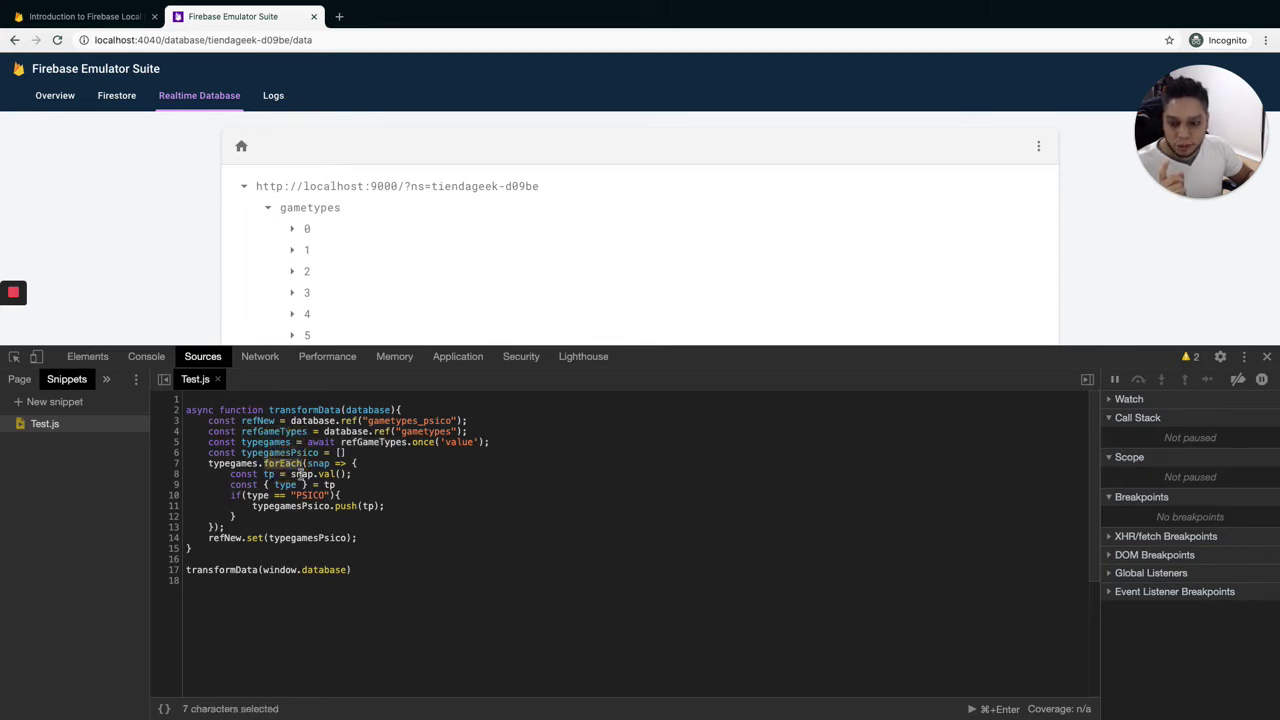
{"action": "double_click", "coordinate": [325, 467]}
{"action": "double_click", "coordinate": [268, 473]}
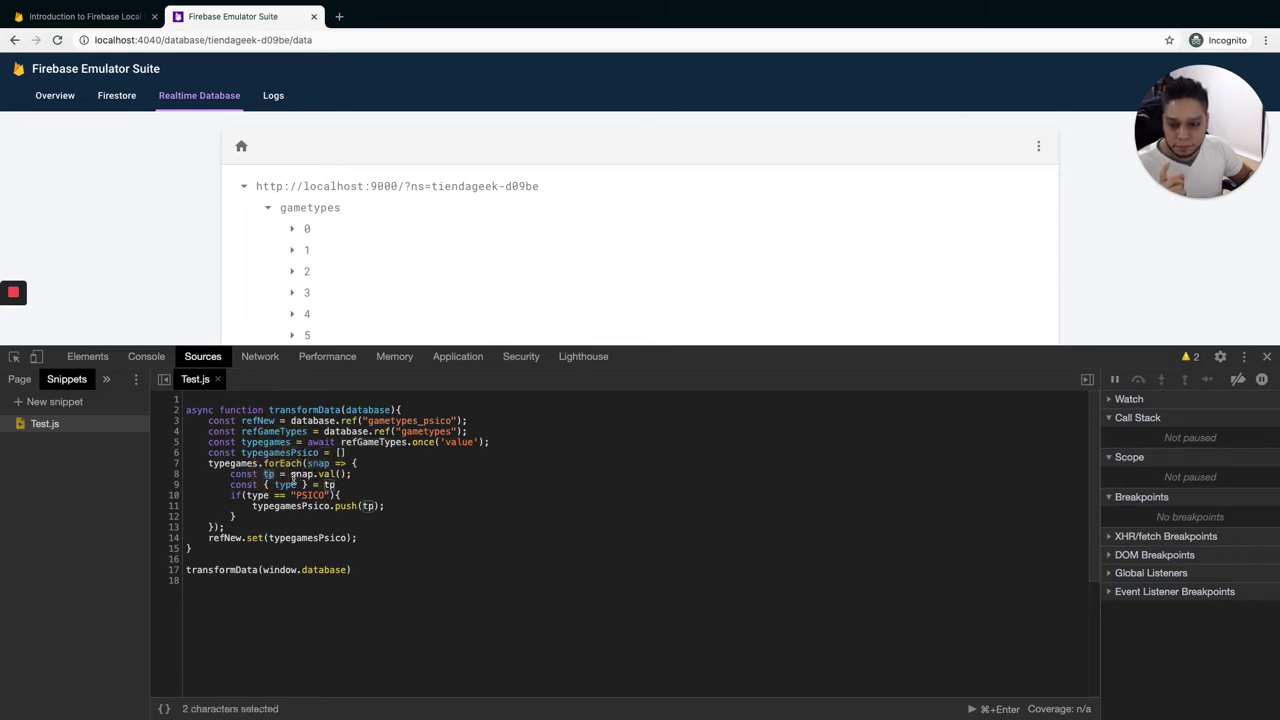
{"action": "double_click", "coordinate": [287, 484]}
{"action": "left_click", "coordinate": [257, 495]}
{"action": "left_click", "coordinate": [308, 495]}
{"action": "double_click", "coordinate": [308, 495]}
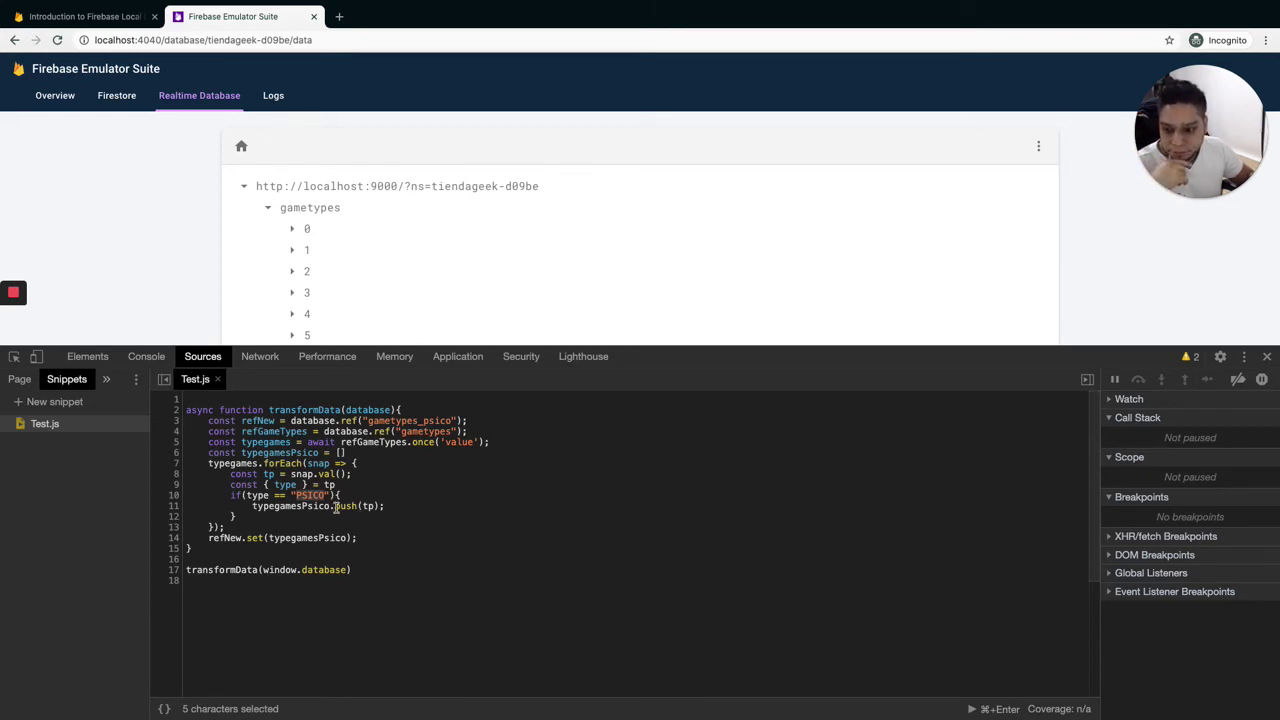
- Examine how matching records are pushed into typegamesPsico and how that array is written to gametypes_psico
{"action": "left_click", "coordinate": [305, 506]}
{"action": "left_click", "coordinate": [296, 453]}
{"action": "double_click", "coordinate": [296, 453]}
{"action": "left_click", "coordinate": [351, 506]}
{"action": "double_click", "coordinate": [310, 495]}
{"action": "left_click", "coordinate": [354, 506]}
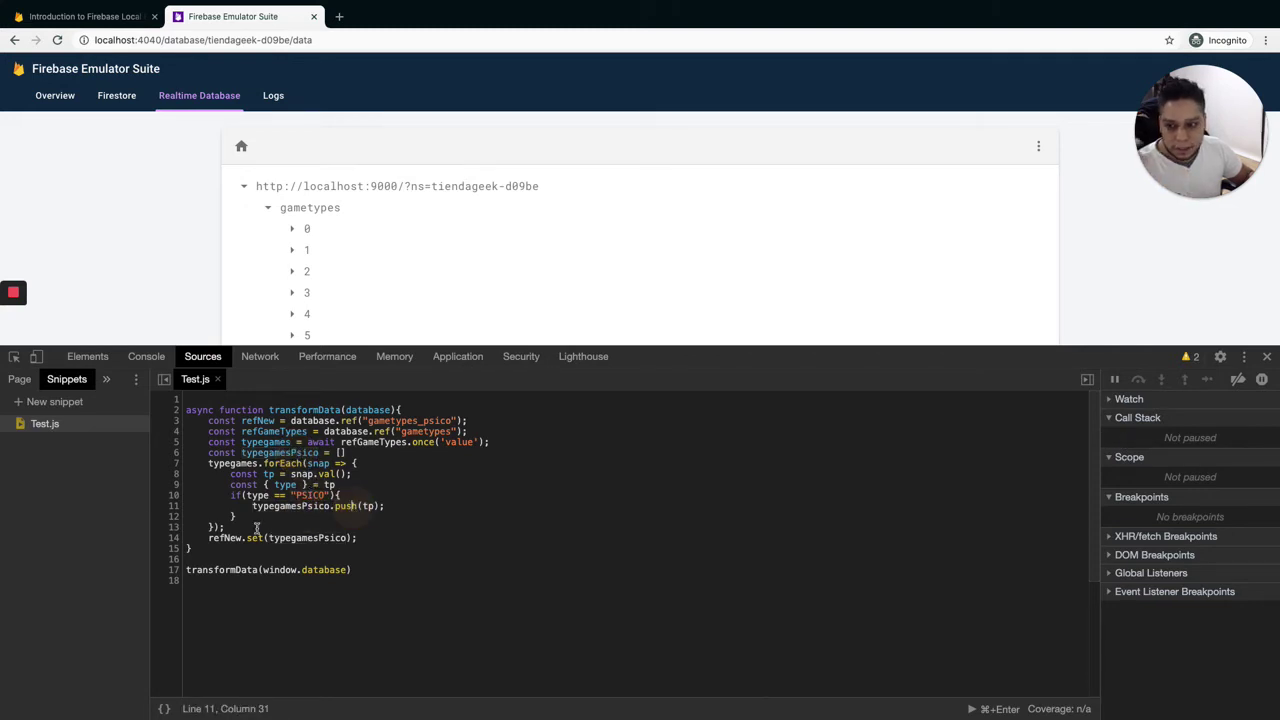
{"action": "left_click", "coordinate": [274, 540]}
{"action": "double_click", "coordinate": [274, 540]}
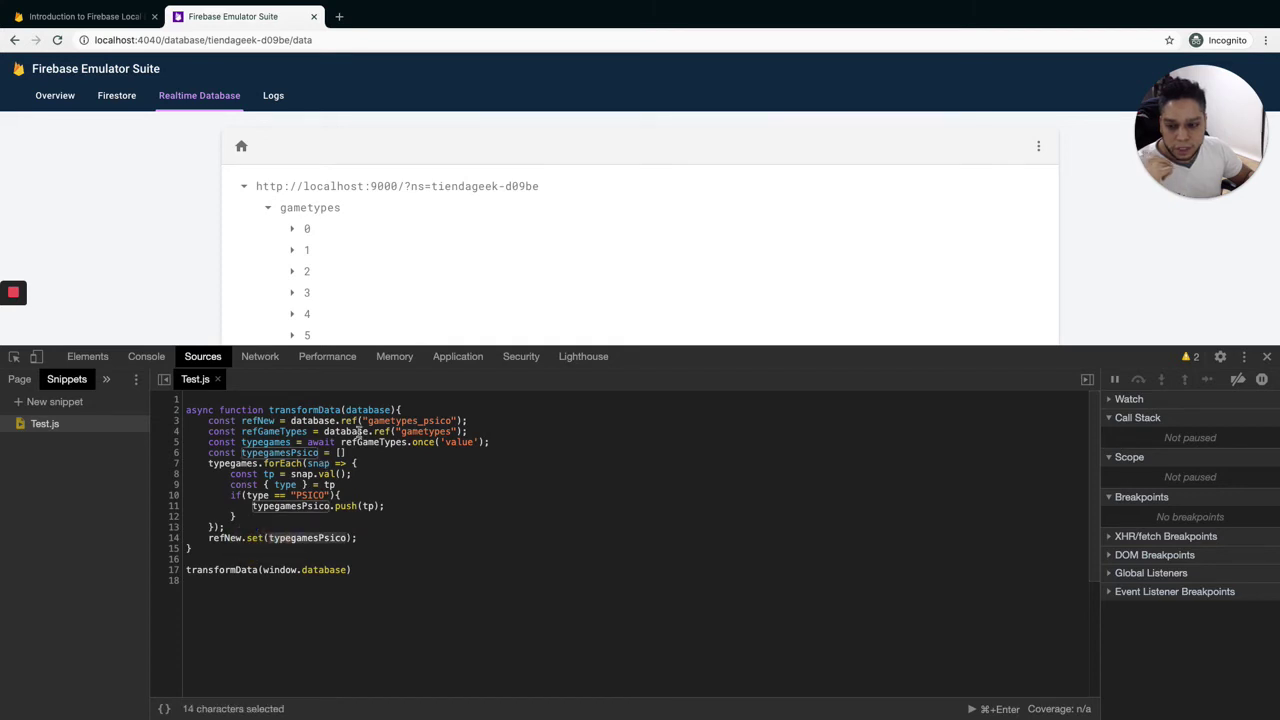
{"action": "double_click", "coordinate": [396, 420]}
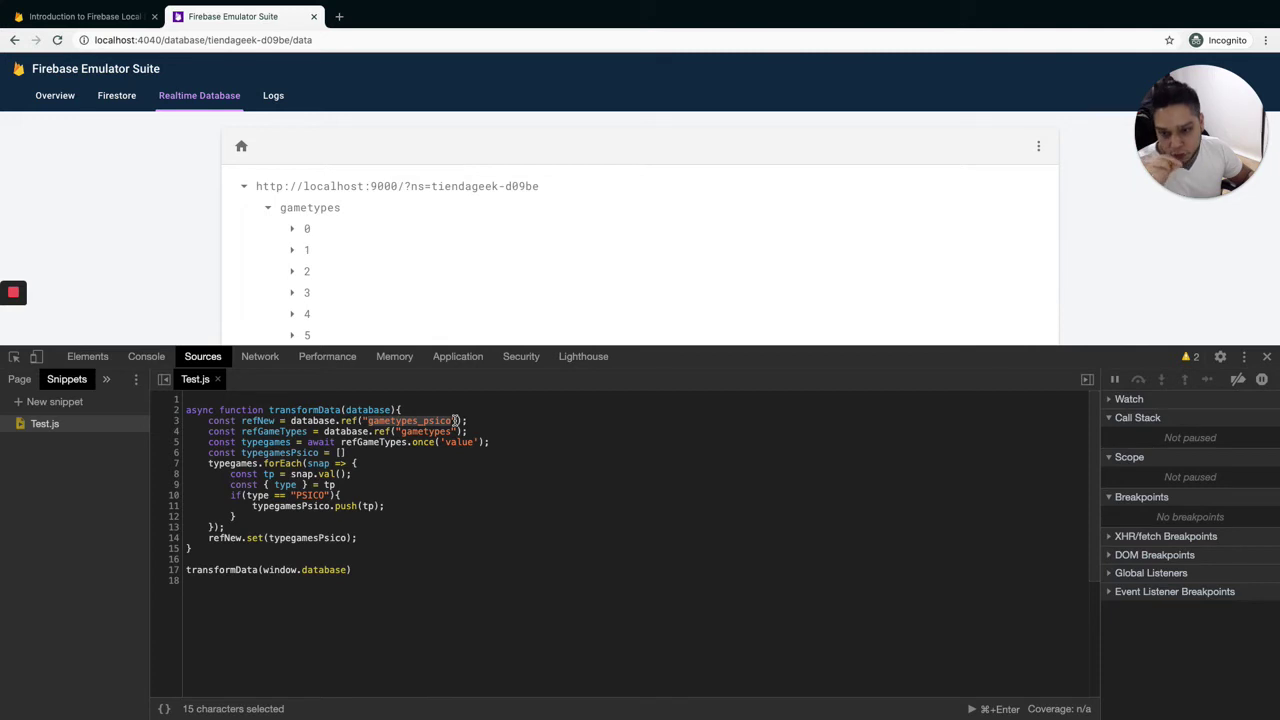
{"action": "left_click", "coordinate": [400, 497]}
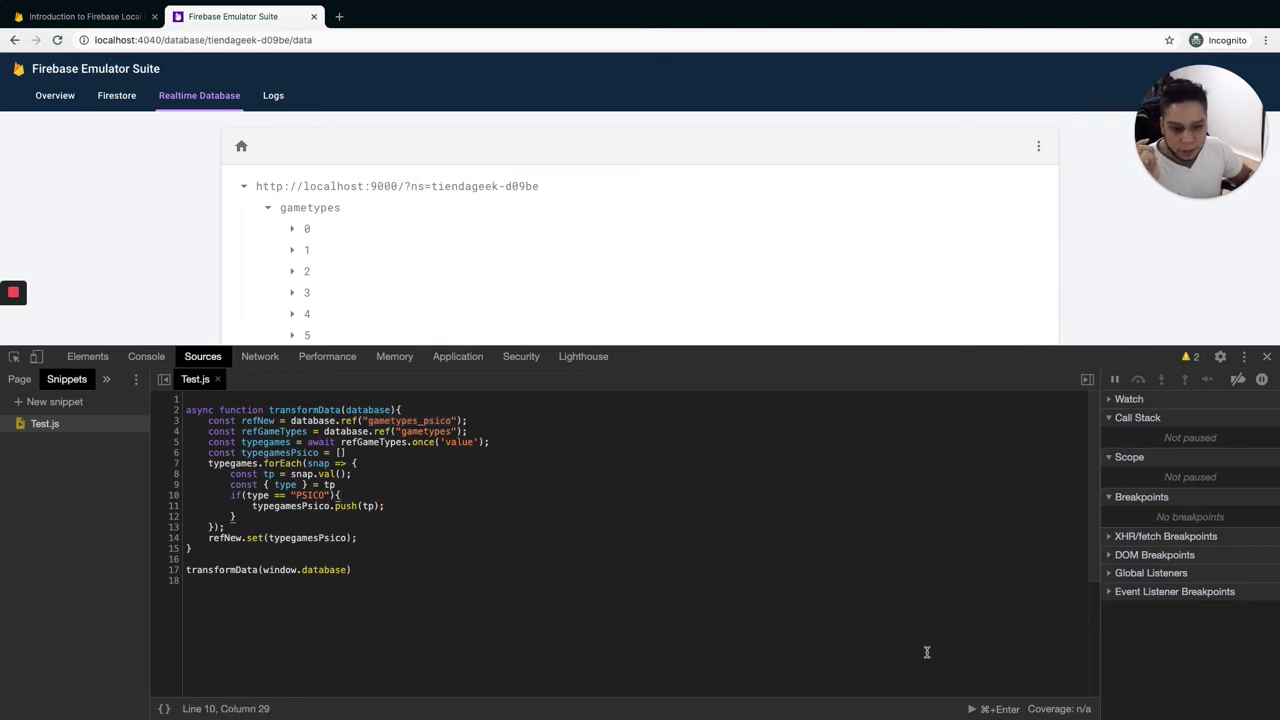
- Run the Test.js snippet and inspect records 0 and 1 of the gametypes_psico node
{"action": "left_click", "coordinate": [969, 708]}
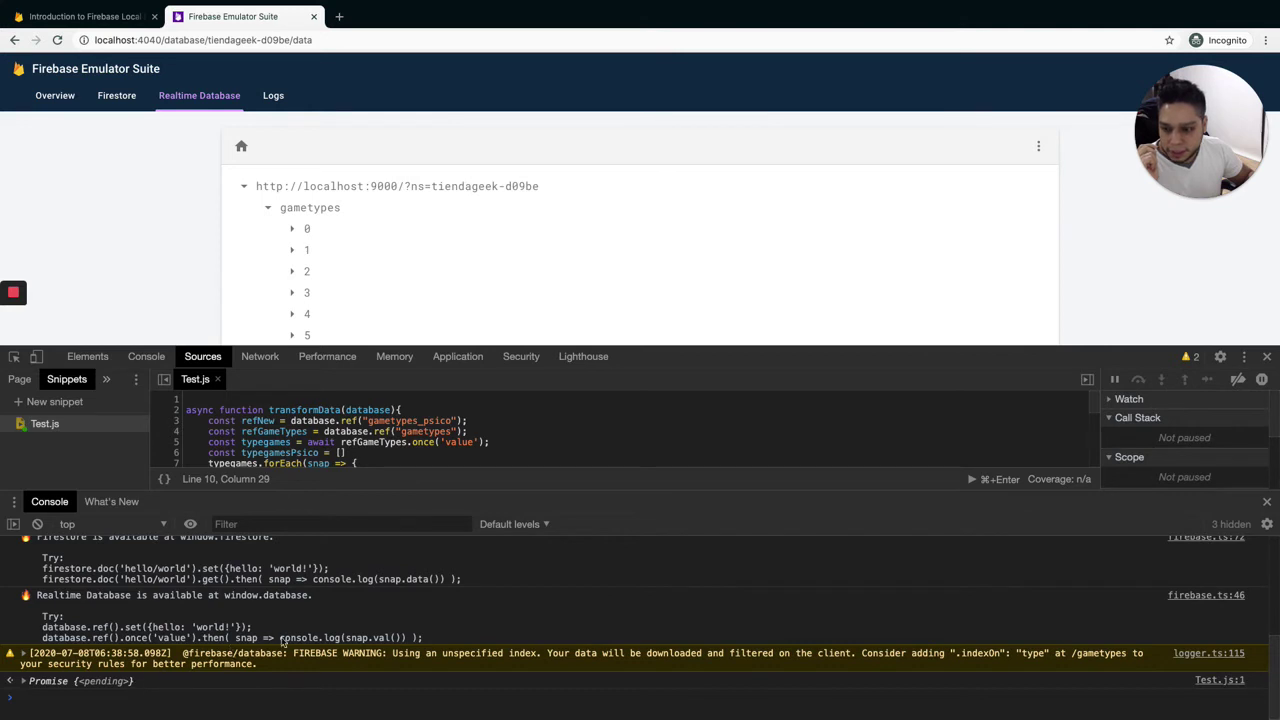
{"action": "left_click", "coordinate": [268, 212]}
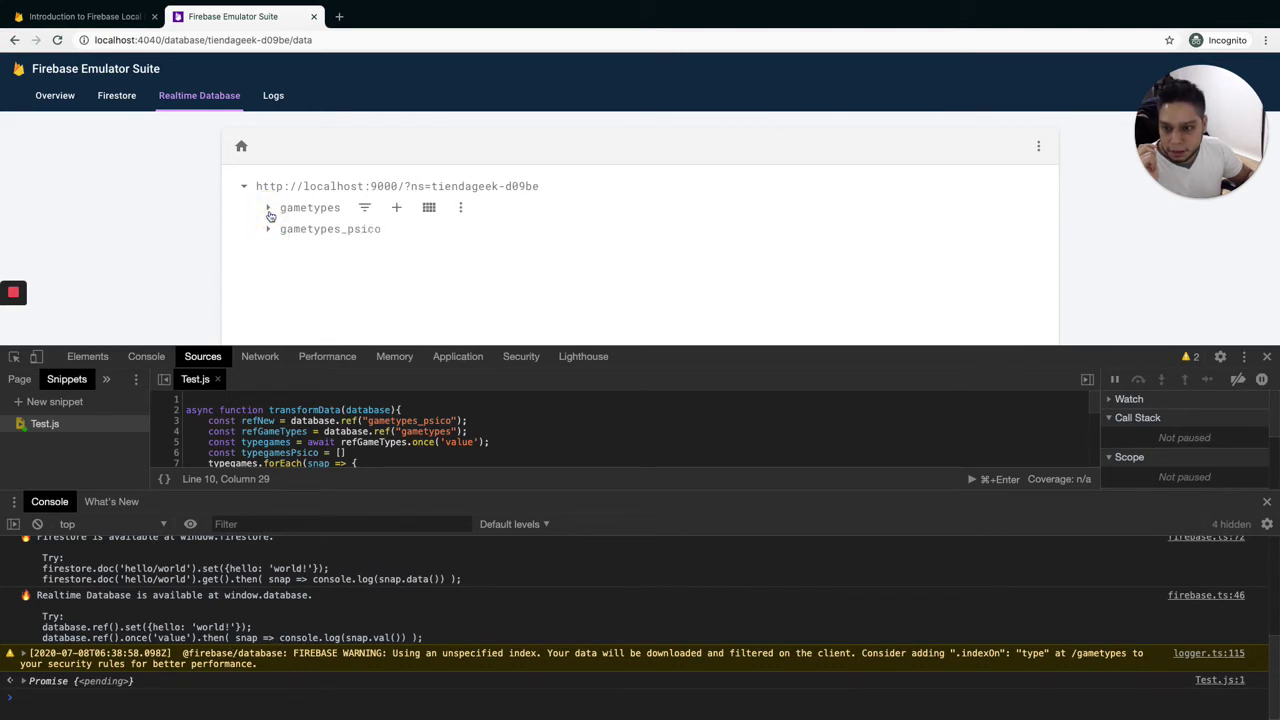
{"action": "left_click", "coordinate": [293, 250]}
{"action": "scroll", "coordinate": [530, 264], "scroll_direction": "down", "scroll_amount": 3}
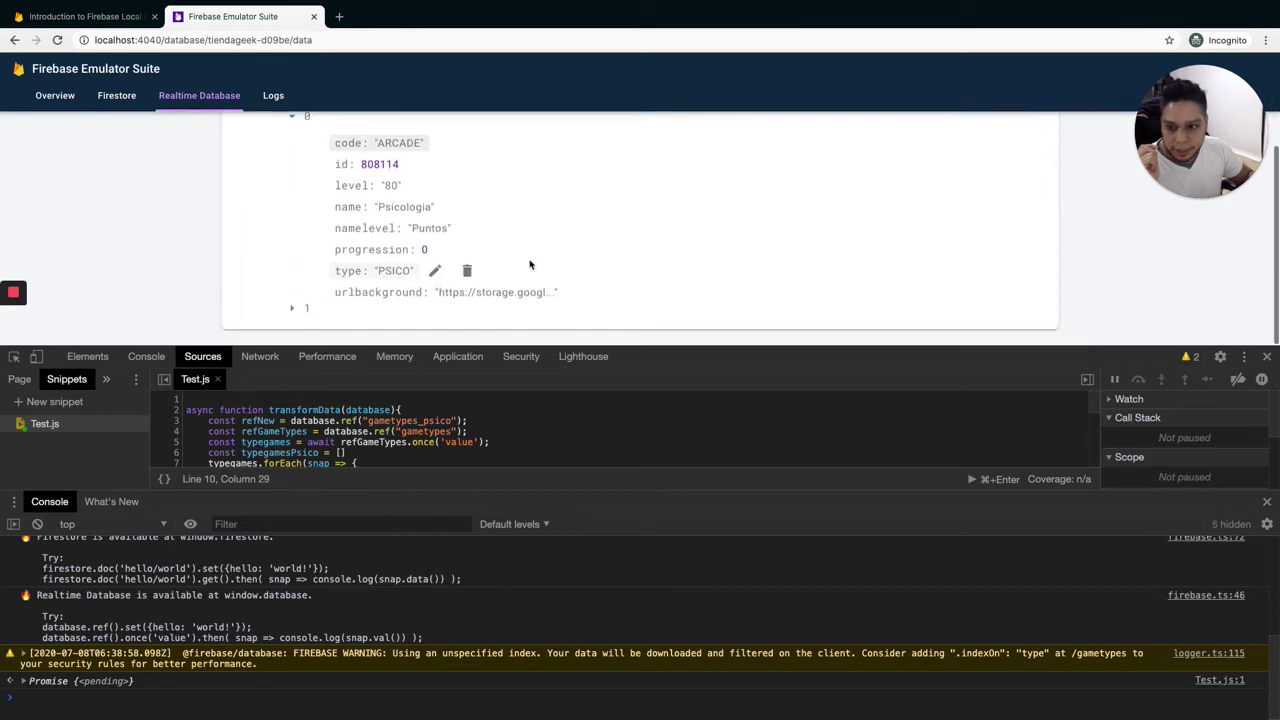
{"action": "scroll", "coordinate": [307, 260], "scroll_direction": "up", "scroll_amount": 3}
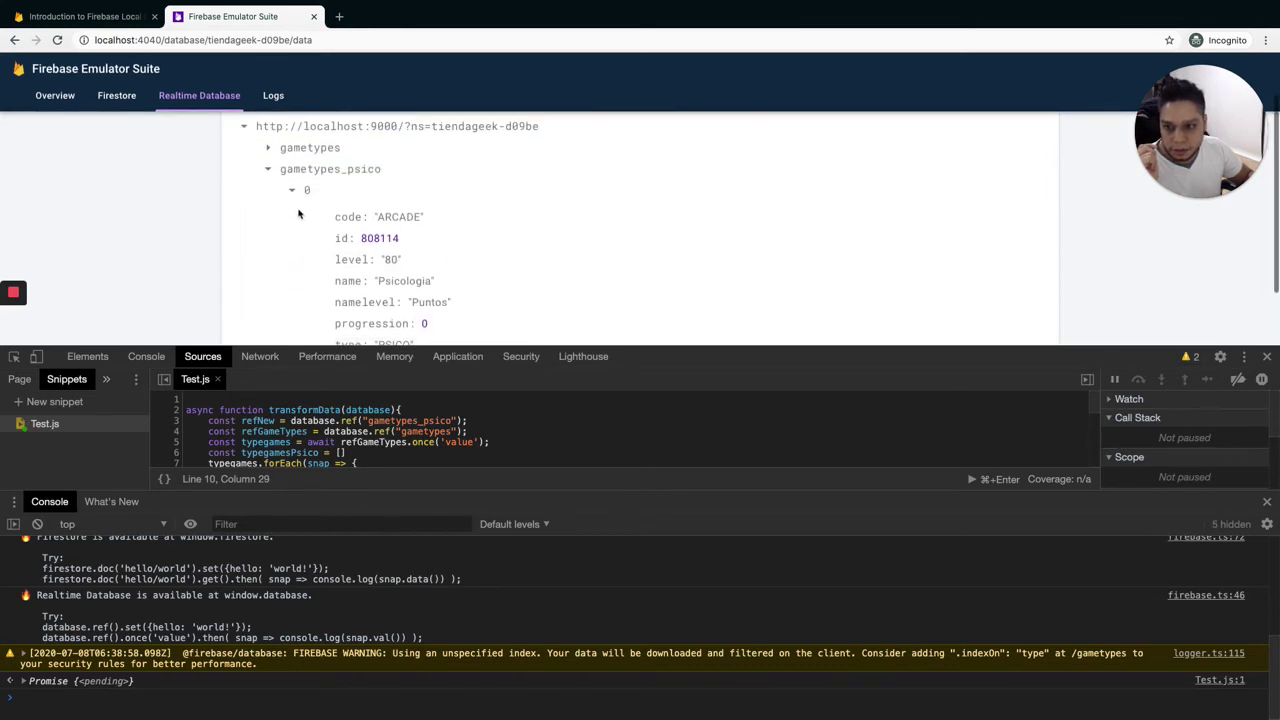
{"action": "left_click", "coordinate": [292, 191]}
{"action": "left_click", "coordinate": [293, 213]}
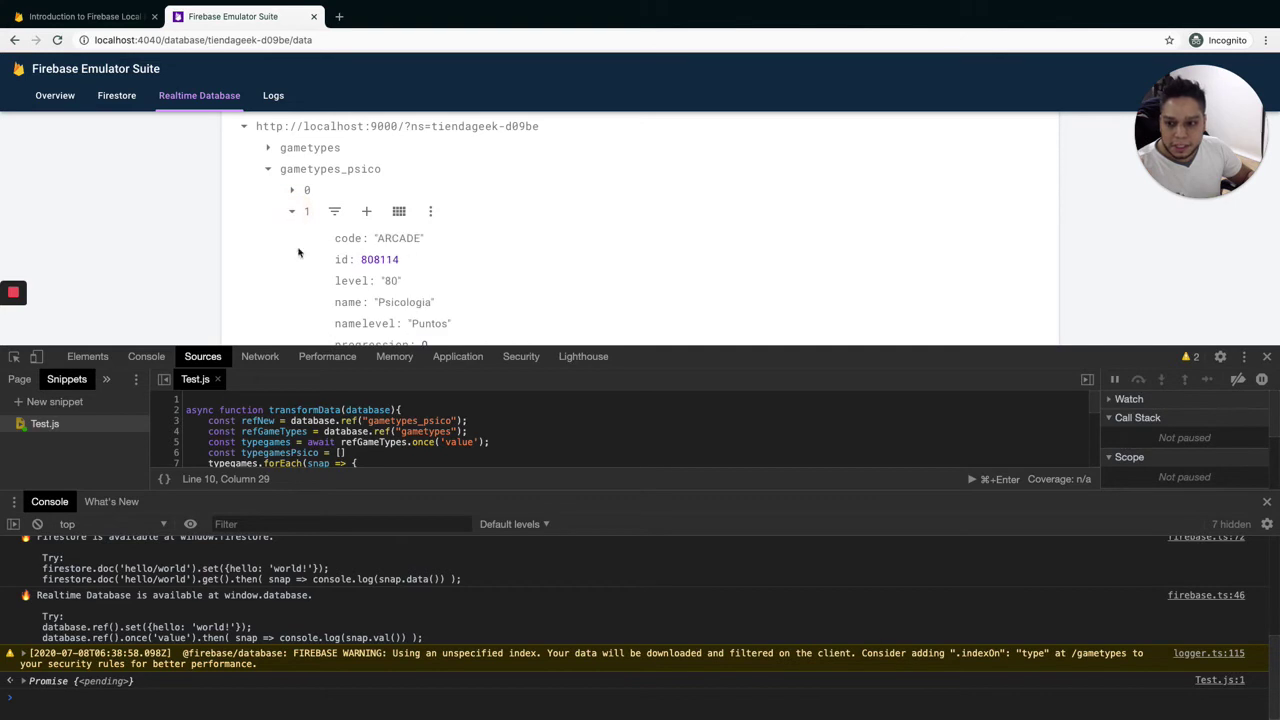
- Close the console drawer and the developer tools
{"action": "left_click", "coordinate": [1267, 502]}
{"action": "left_click", "coordinate": [660, 478]}
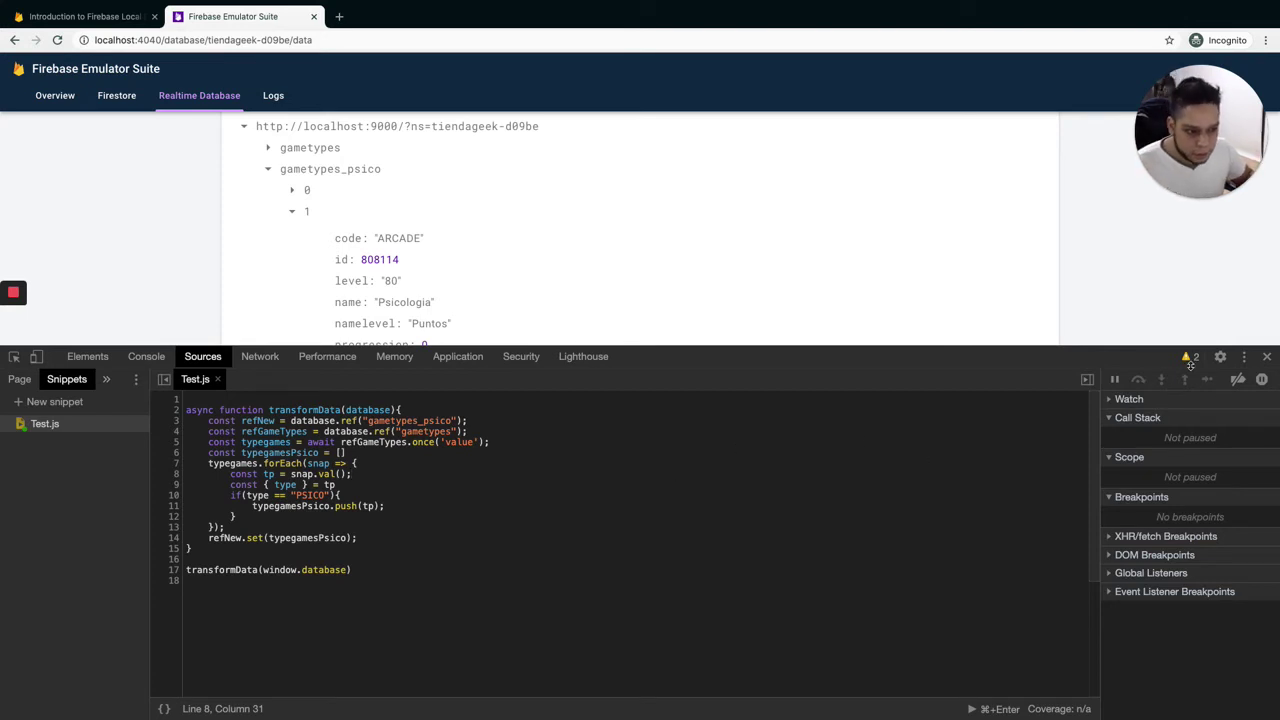
{"action": "left_click", "coordinate": [1267, 358]}
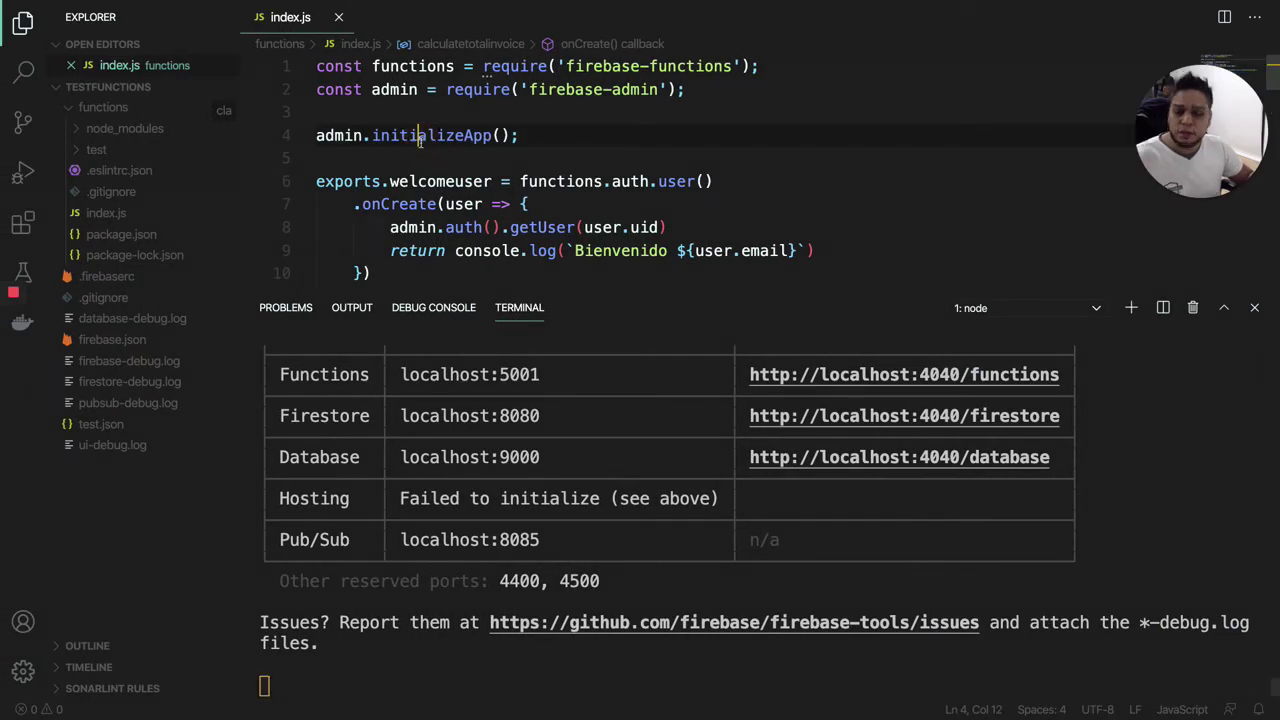
{"action": "double_click", "coordinate": [430, 138]}
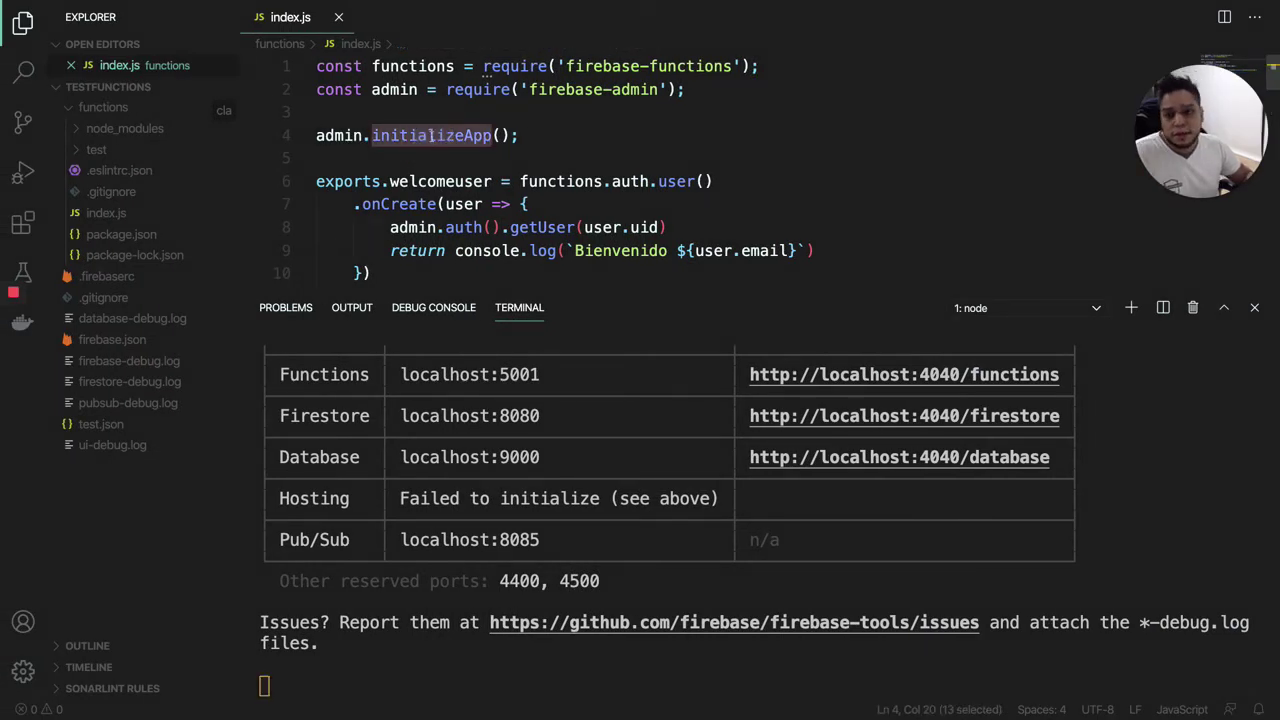
{"action": "mouse_move", "coordinate": [428, 142]}
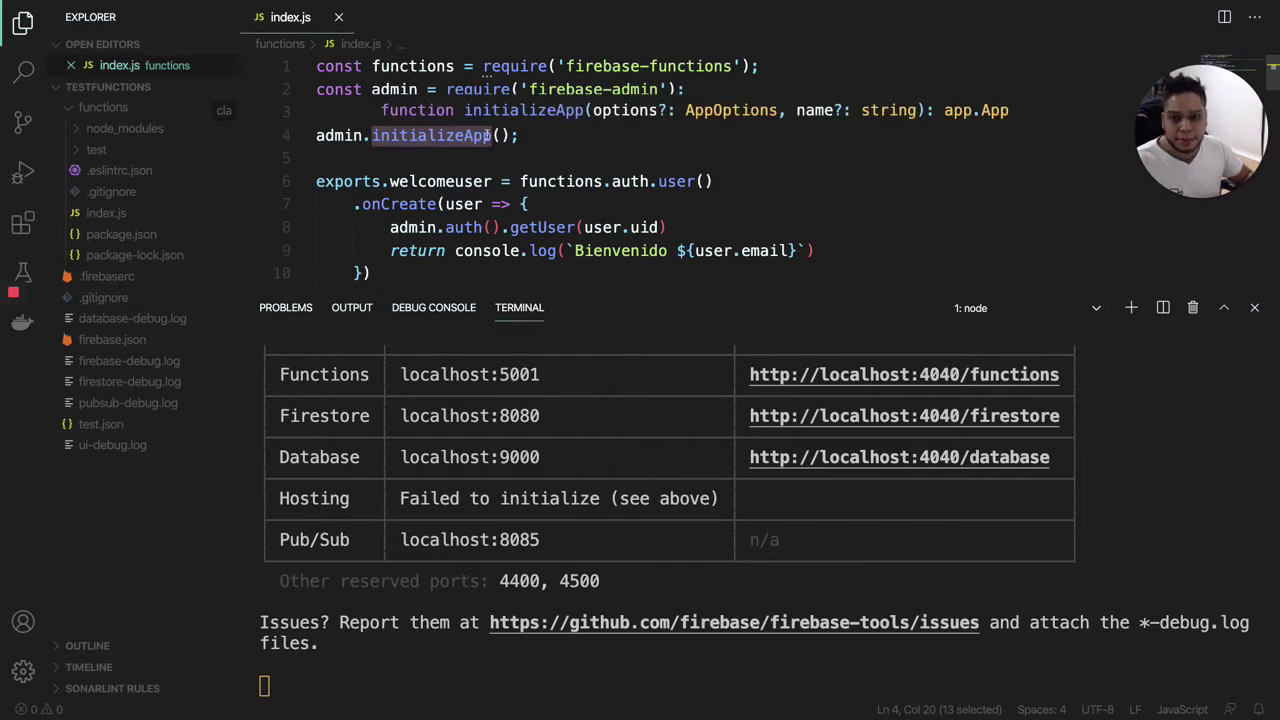
{"action": "left_click", "coordinate": [502, 135]}
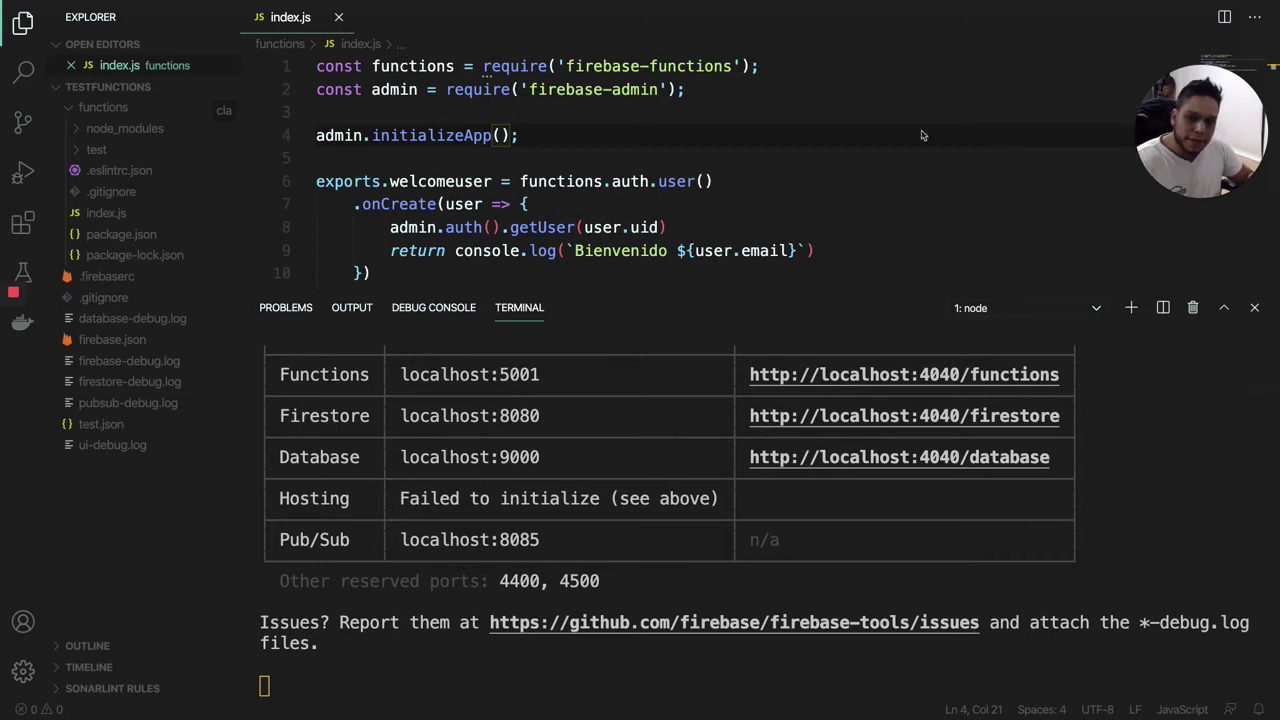
{"action": "left_click", "coordinate": [753, 103]}
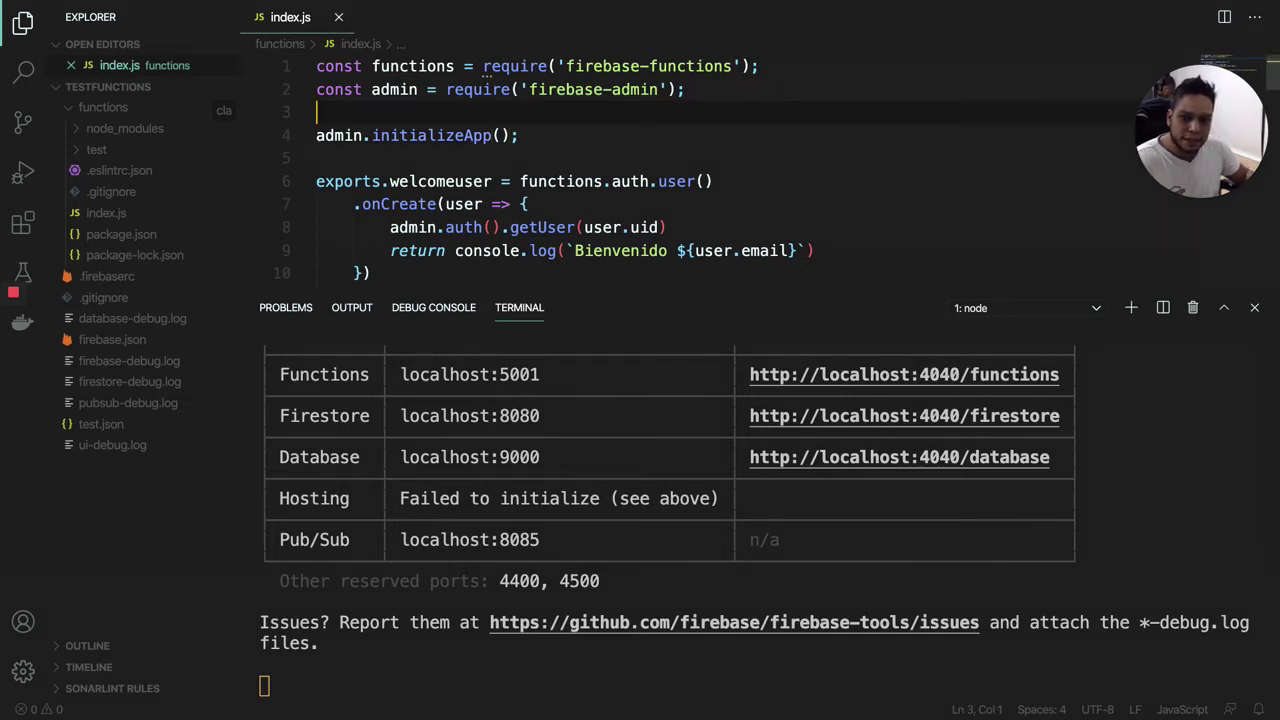
{"action": "type", "text": "if (location.hostname === \"localhost\") {     config = {         databaseURL: 'http://localhost:9000?ns=emulatorui'     }     admin.initializeApp(config); } else {     admin.initializeApp() }"}
{"action": "key", "text": "Return"}
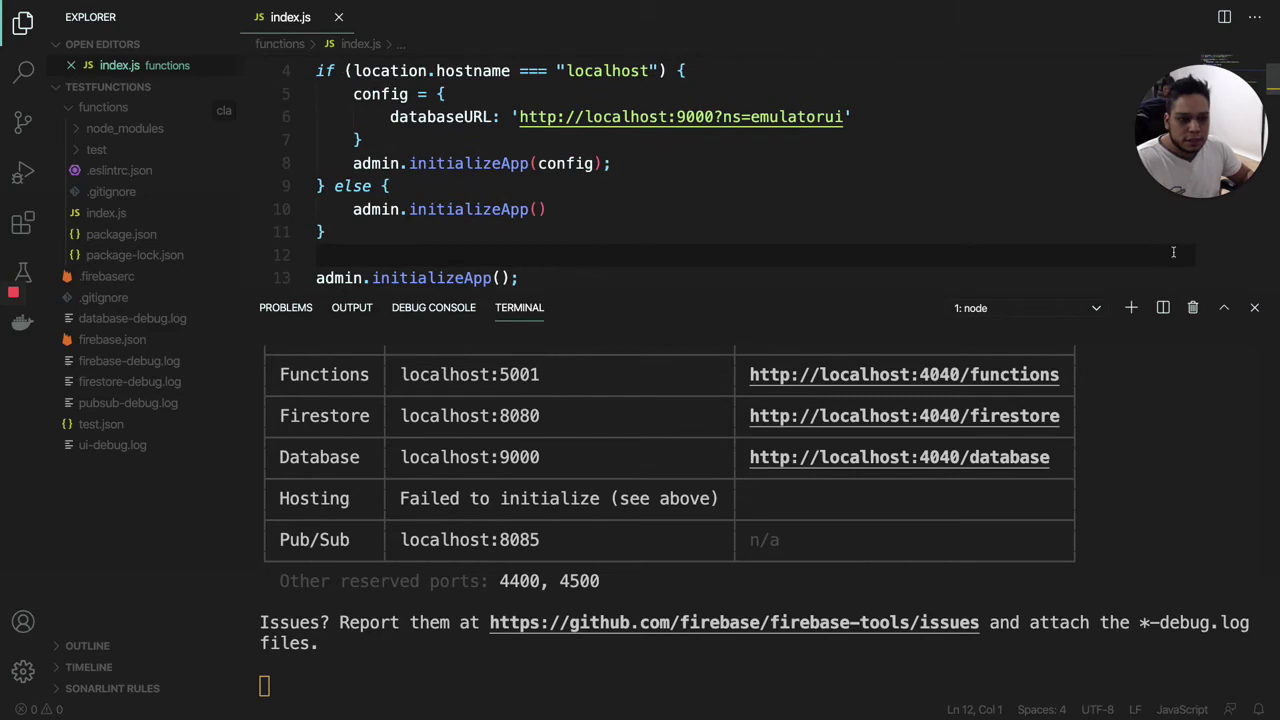
- Close the terminal and highlight location in the if condition on line 4 of index.js
{"action": "left_click", "coordinate": [1254, 308]}
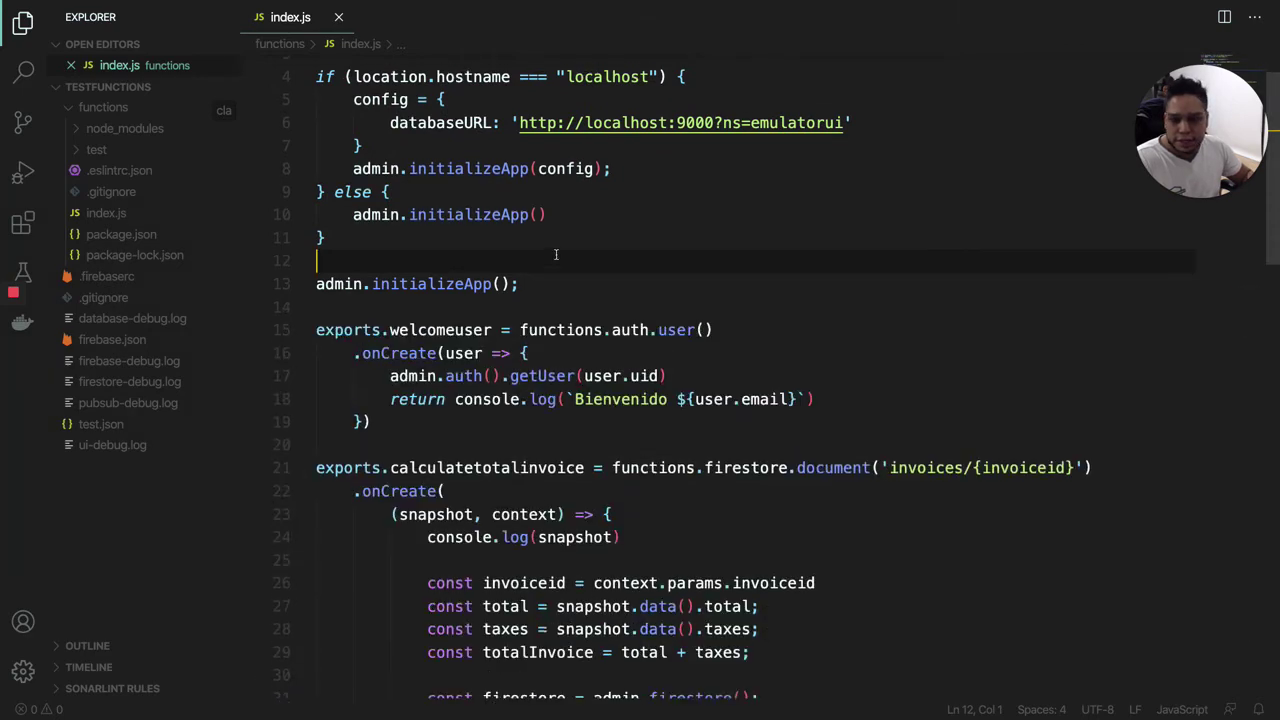
{"action": "scroll", "coordinate": [562, 254], "scroll_direction": "up", "scroll_amount": 1}
{"action": "double_click", "coordinate": [412, 135]}
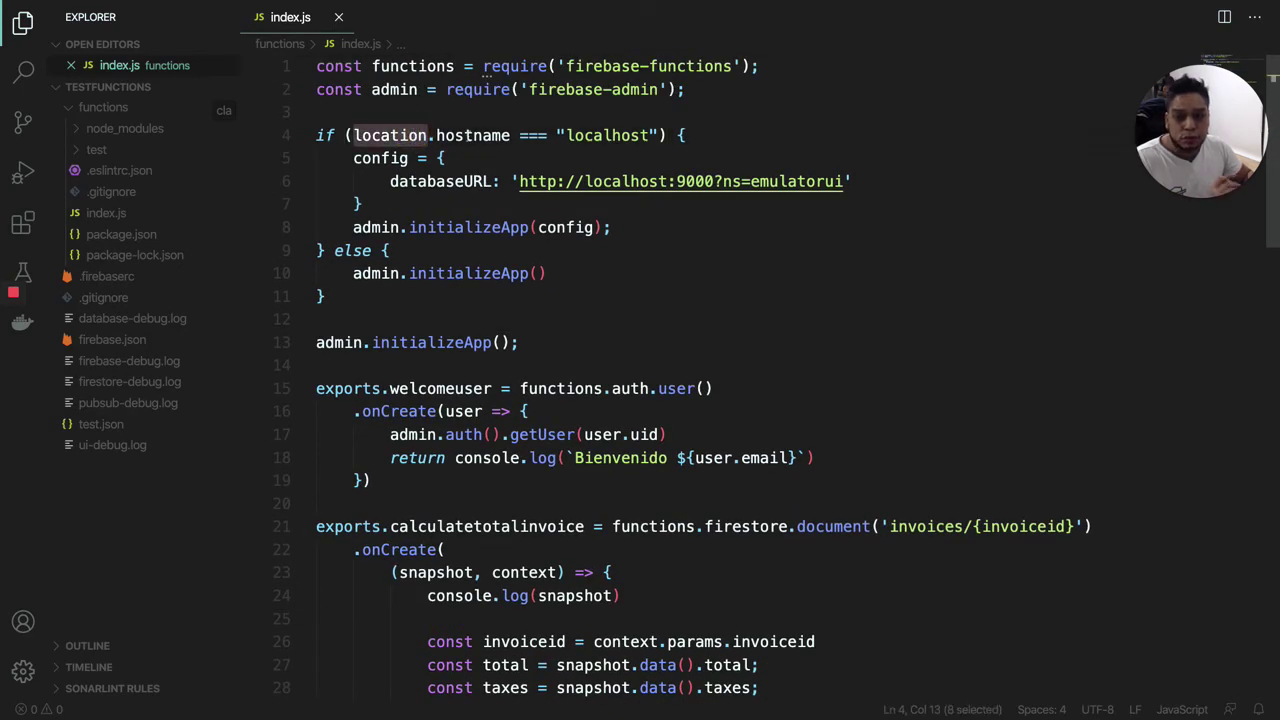
- Highlight hostname, "localhost", config, databaseURL and initializeApp in turn within the localhost check of index.js
{"action": "double_click", "coordinate": [473, 135]}
{"action": "double_click", "coordinate": [612, 137]}
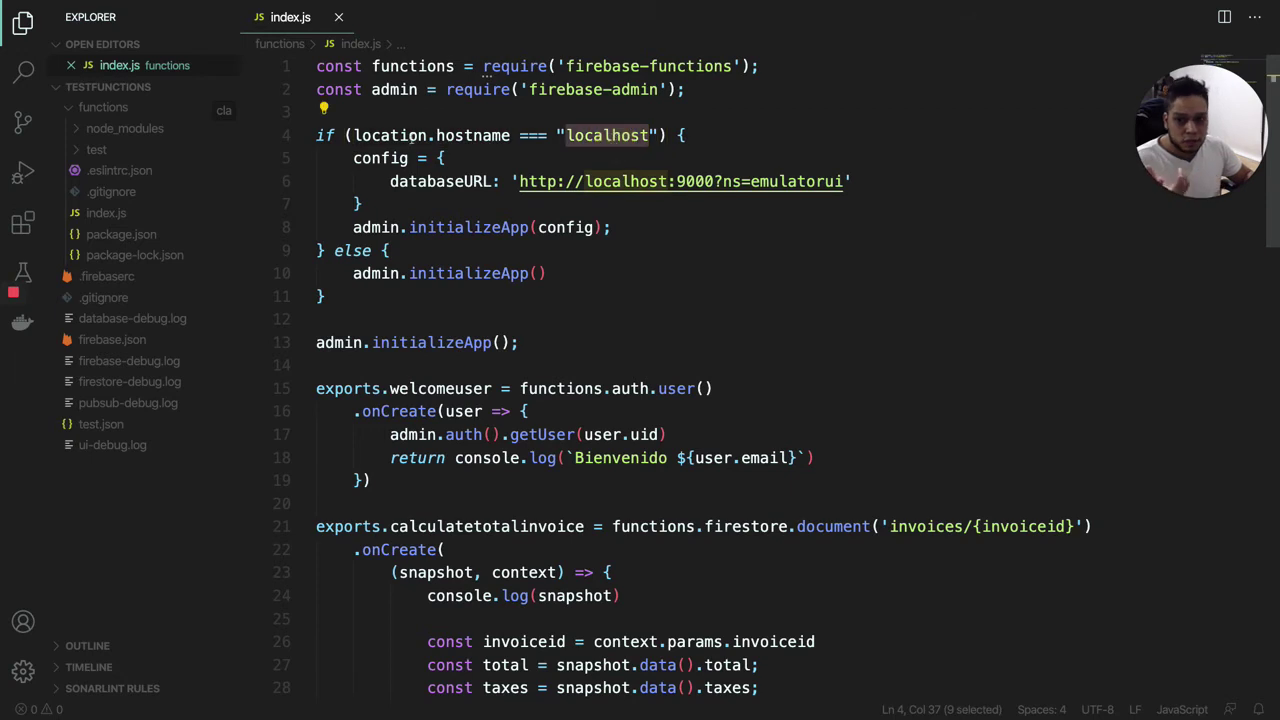
{"action": "double_click", "coordinate": [378, 159]}
{"action": "double_click", "coordinate": [440, 181]}
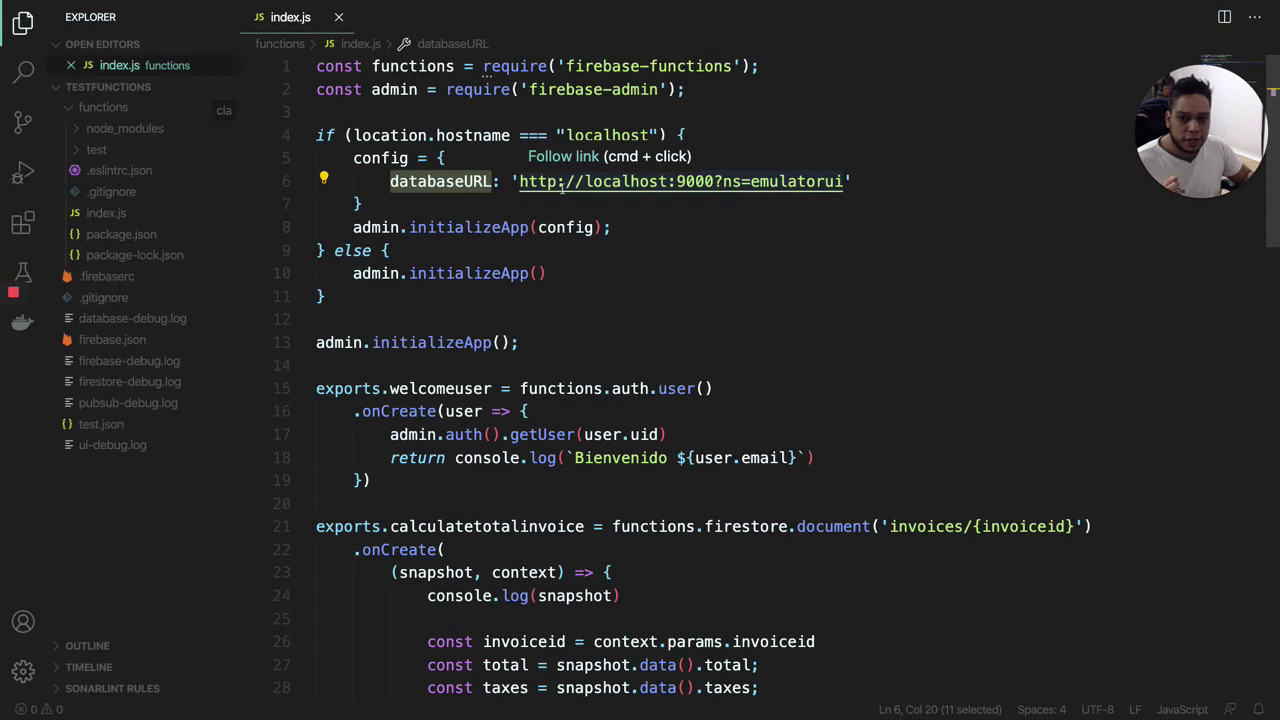
{"action": "double_click", "coordinate": [468, 228]}
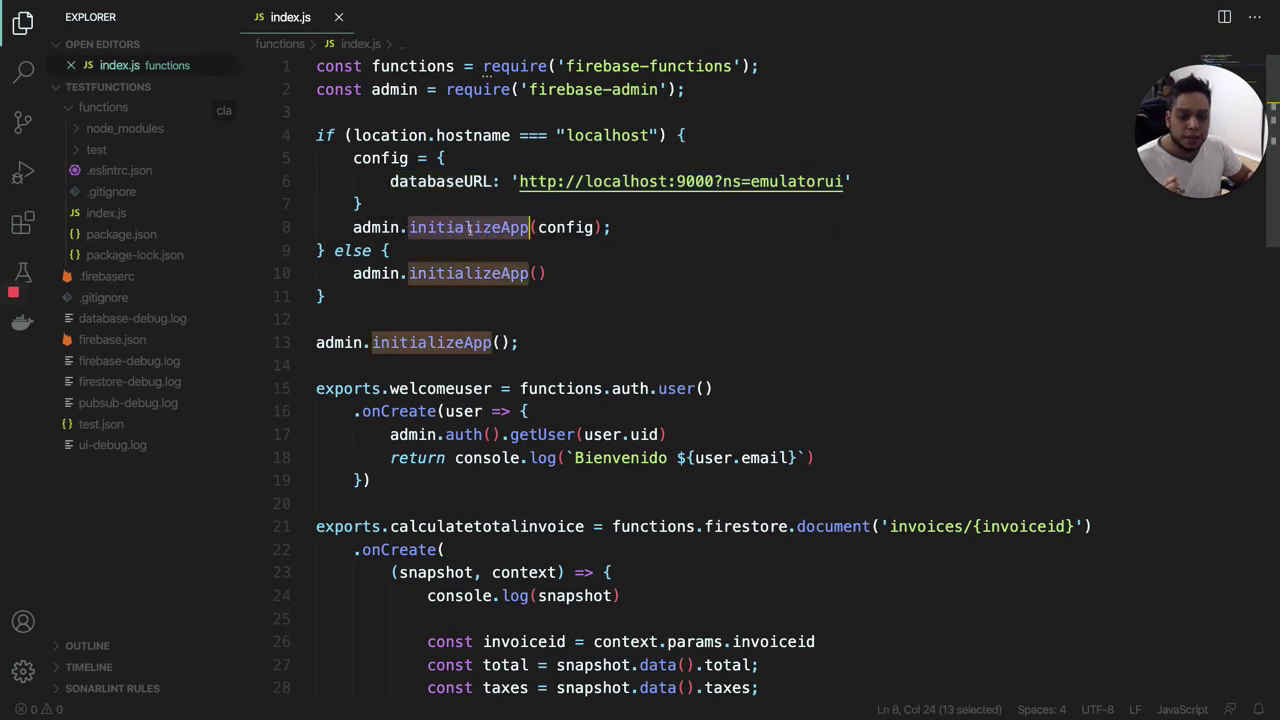
{"action": "mouse_move", "coordinate": [468, 229]}
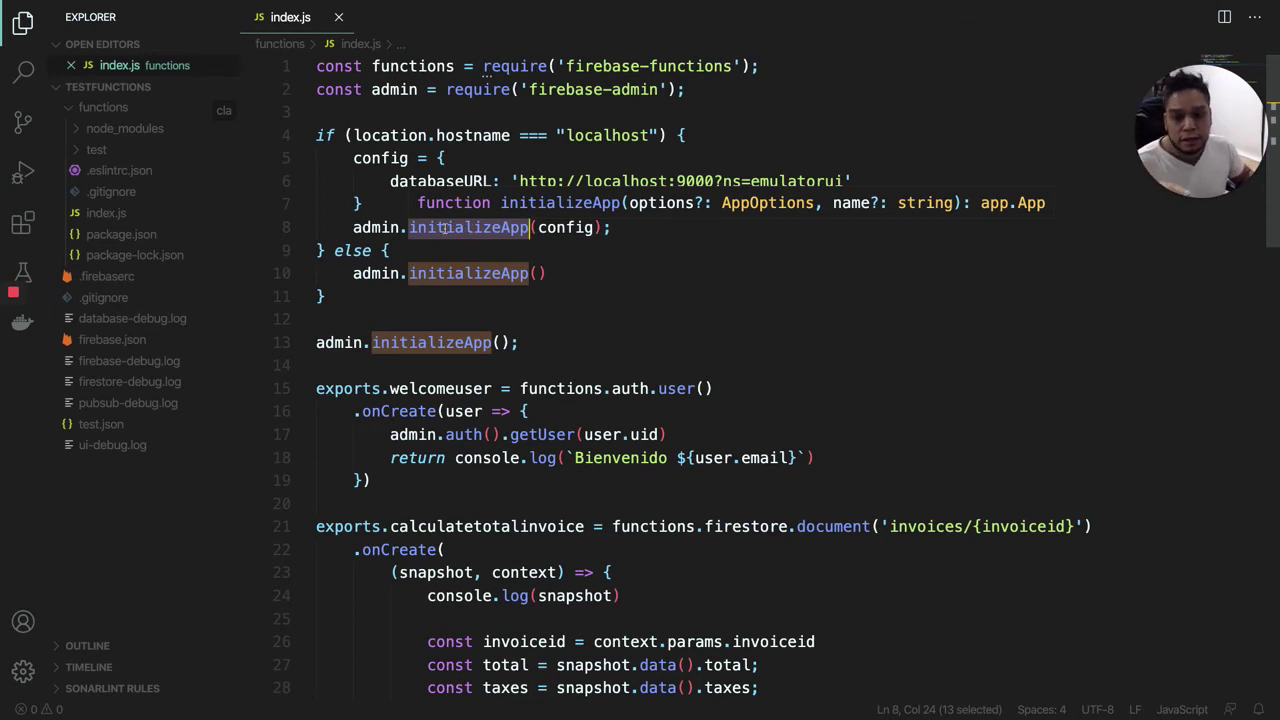
{"action": "left_click", "coordinate": [466, 156]}
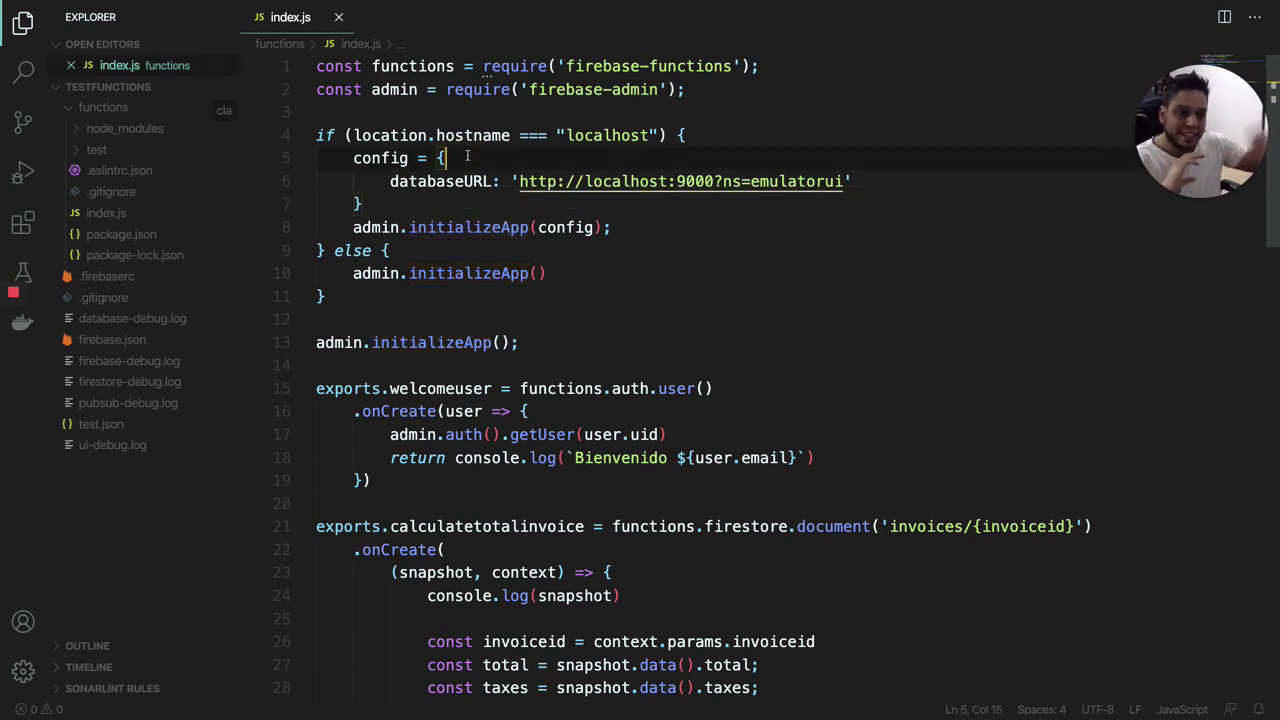
- Delete the whole location.hostname if/else block and its surplus blank lines from index.js, keeping the plain admin.initializeApp() call
{"action": "left_click_drag", "start_coordinate": [328, 296], "coordinate": [315, 135]}
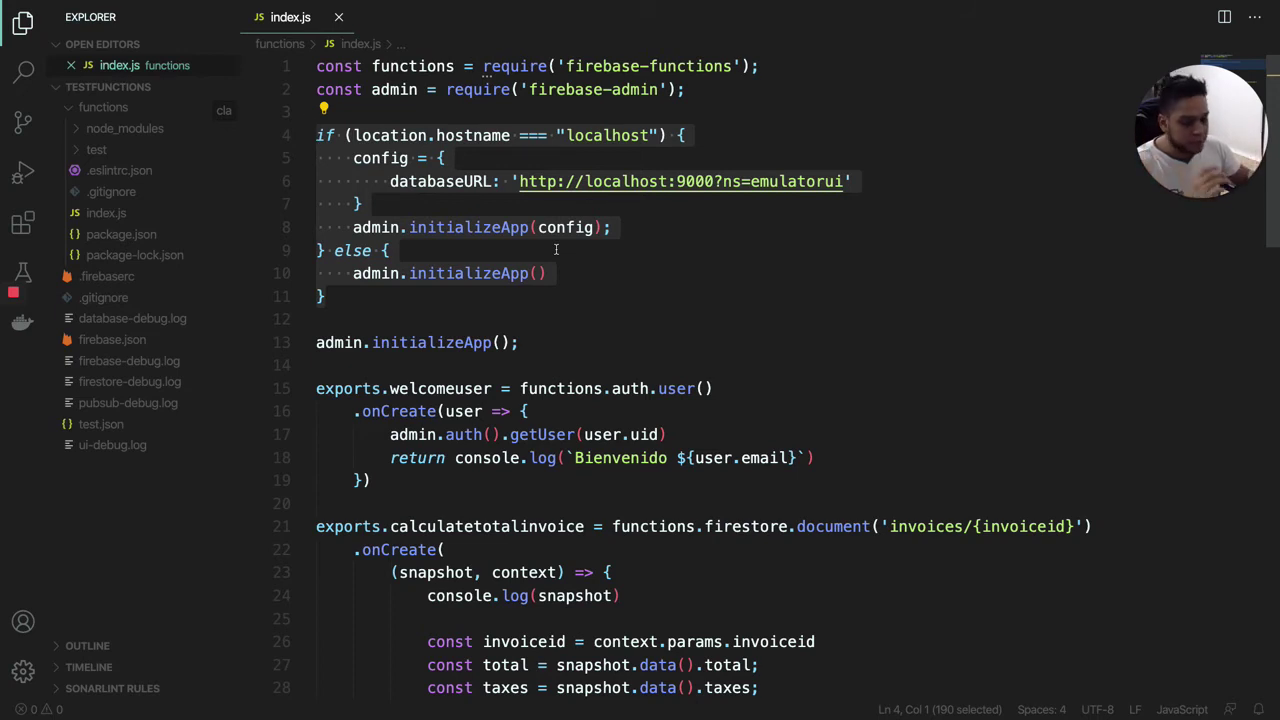
{"action": "key", "text": "BackSpace"}
{"action": "key", "text": "BackSpace"}
{"action": "key", "text": "BackSpace"}
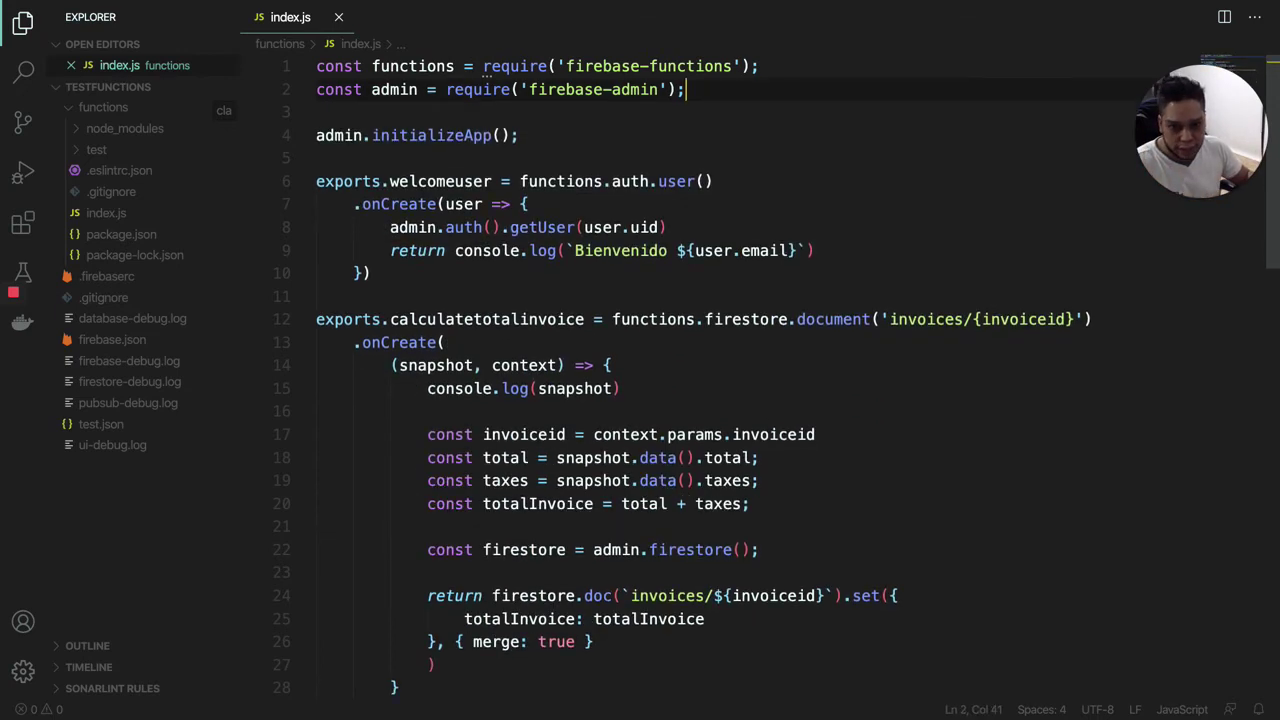
- Switch to the Firebase Emulator Suite in the browser, collapse the gametypes_psico node and open the Firestore data view
{"action": "key", "text": "ctrl+Right"}
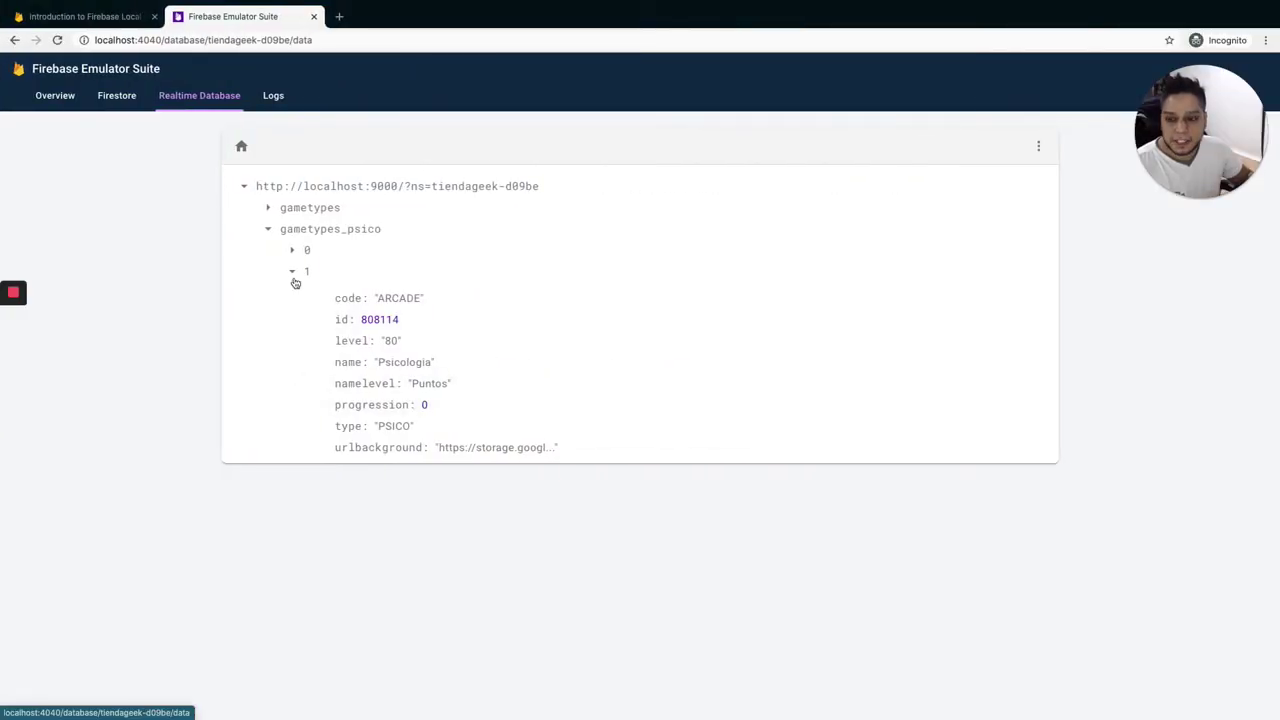
{"action": "left_click", "coordinate": [269, 231]}
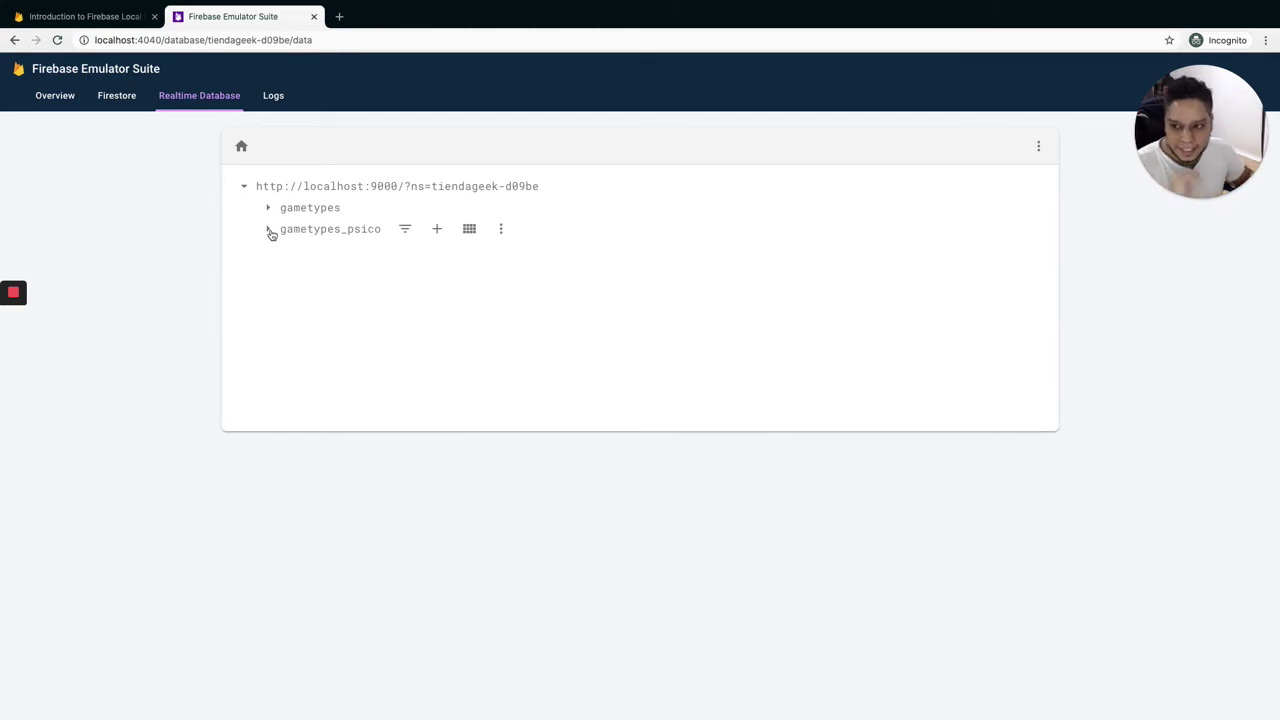
{"action": "left_click", "coordinate": [117, 100]}
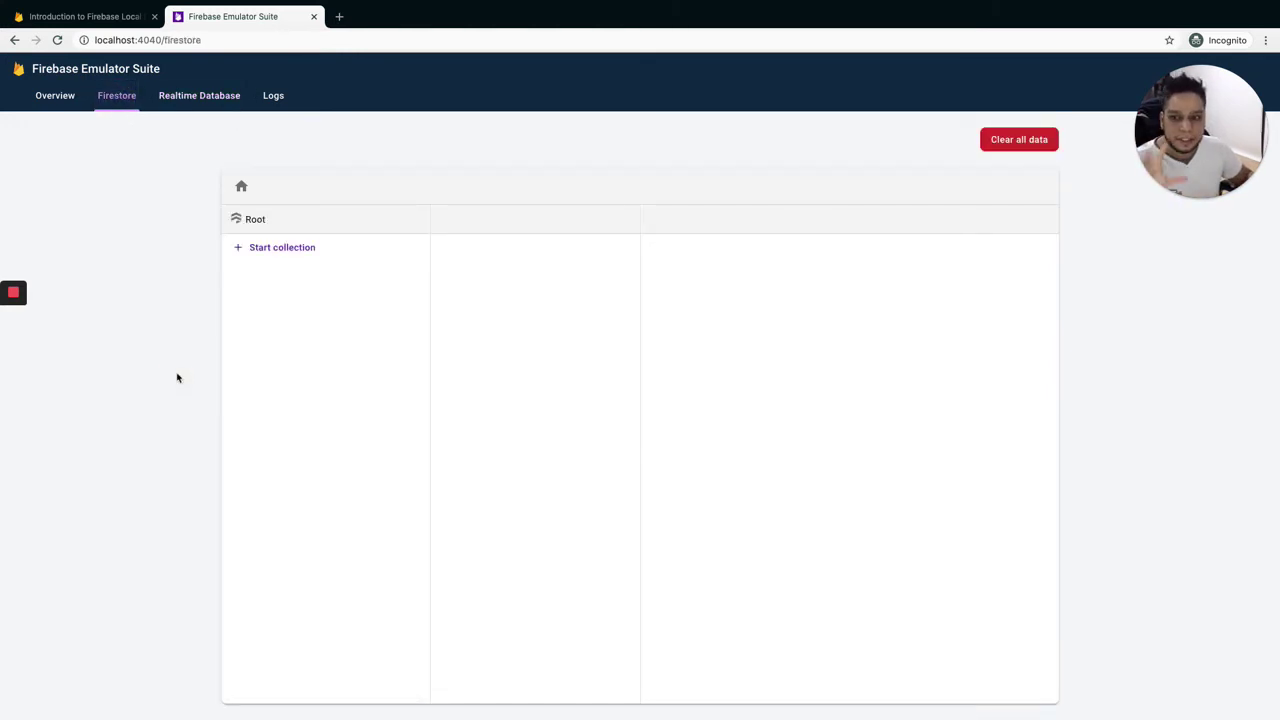
{"action": "scroll", "coordinate": [177, 377], "scroll_direction": "down", "scroll_amount": 1}
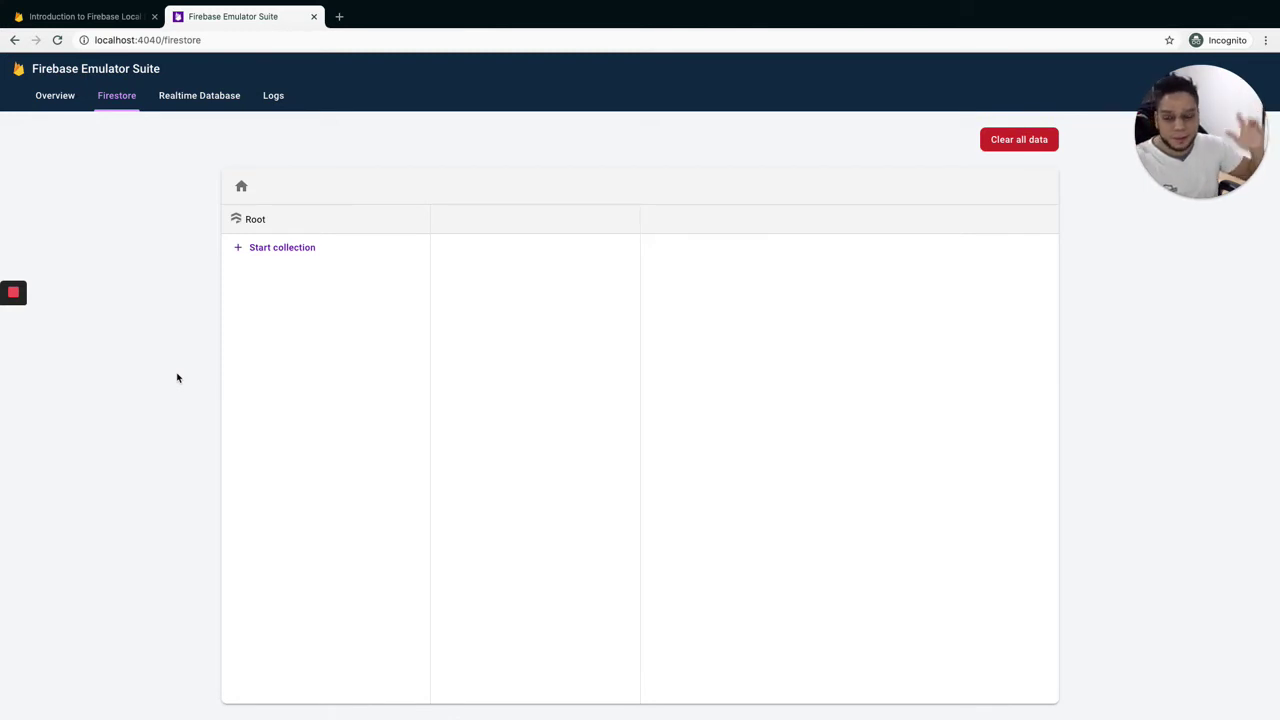
- Start a root Firestore collection with ID gametypes and fill its first document's string field name with the value test
{"action": "left_click", "coordinate": [276, 252]}
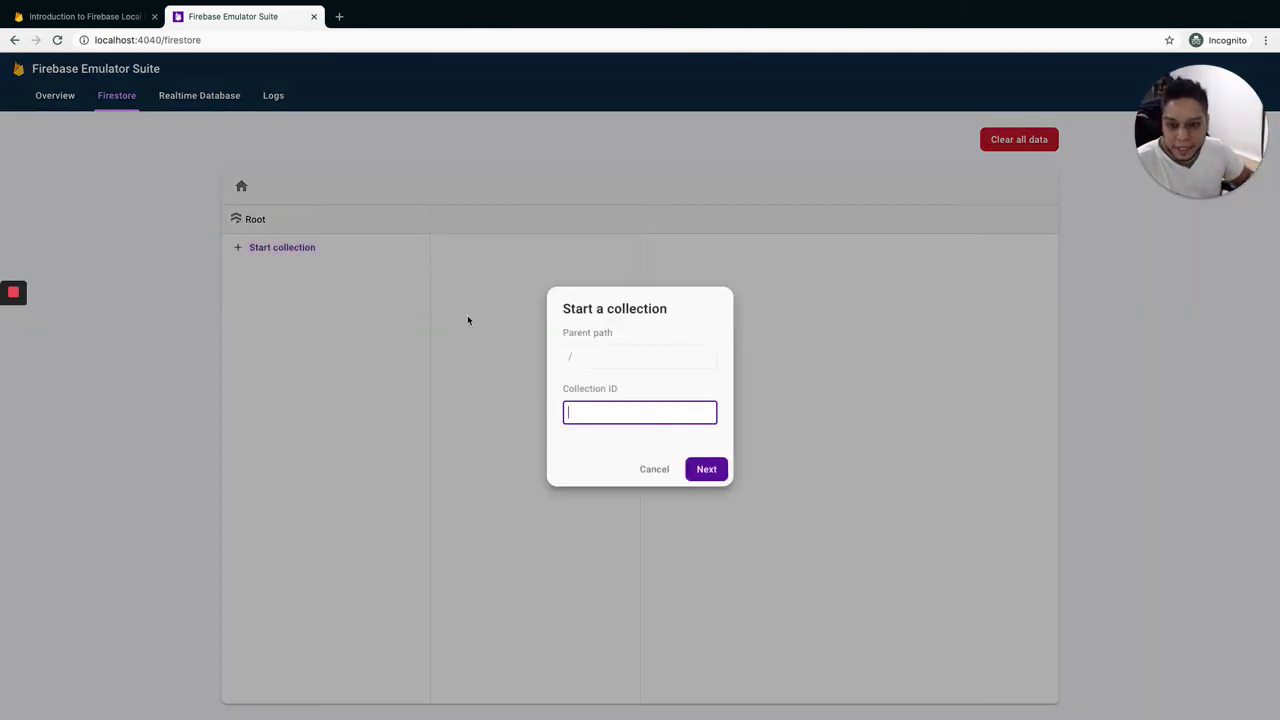
{"action": "left_click", "coordinate": [588, 408]}
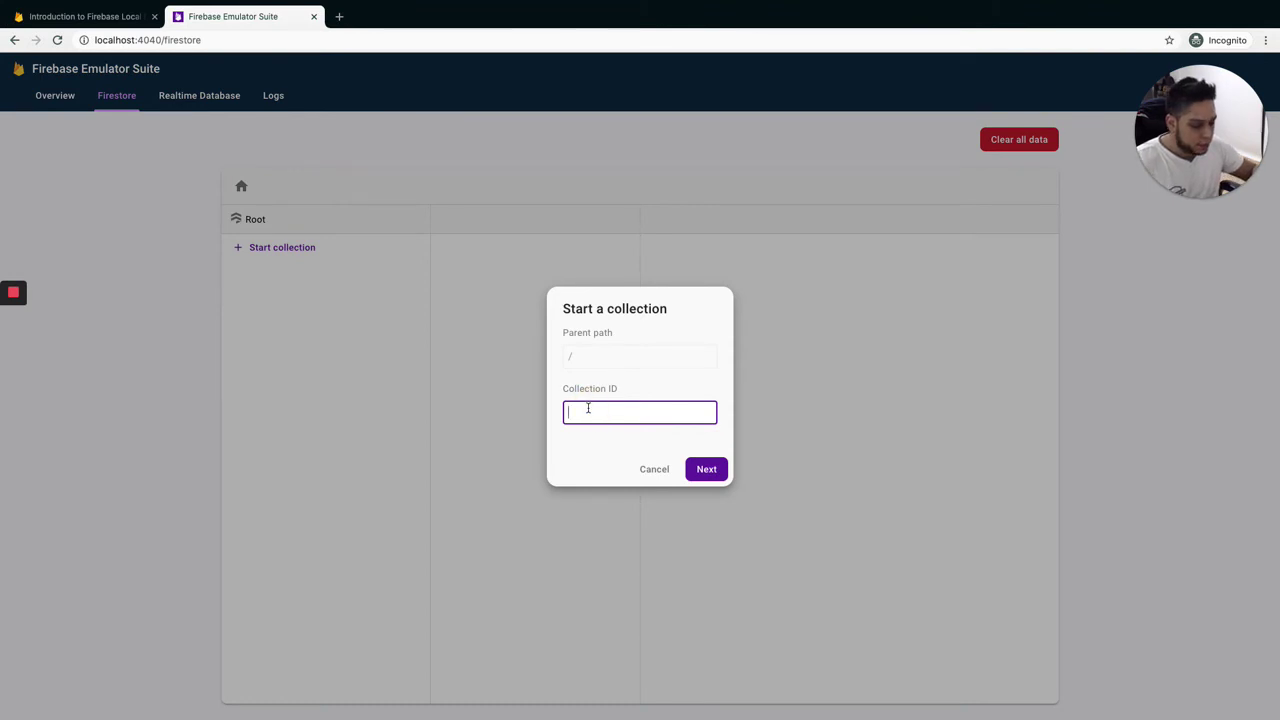
{"action": "type", "text": "gametypes"}
{"action": "left_click", "coordinate": [706, 469]}
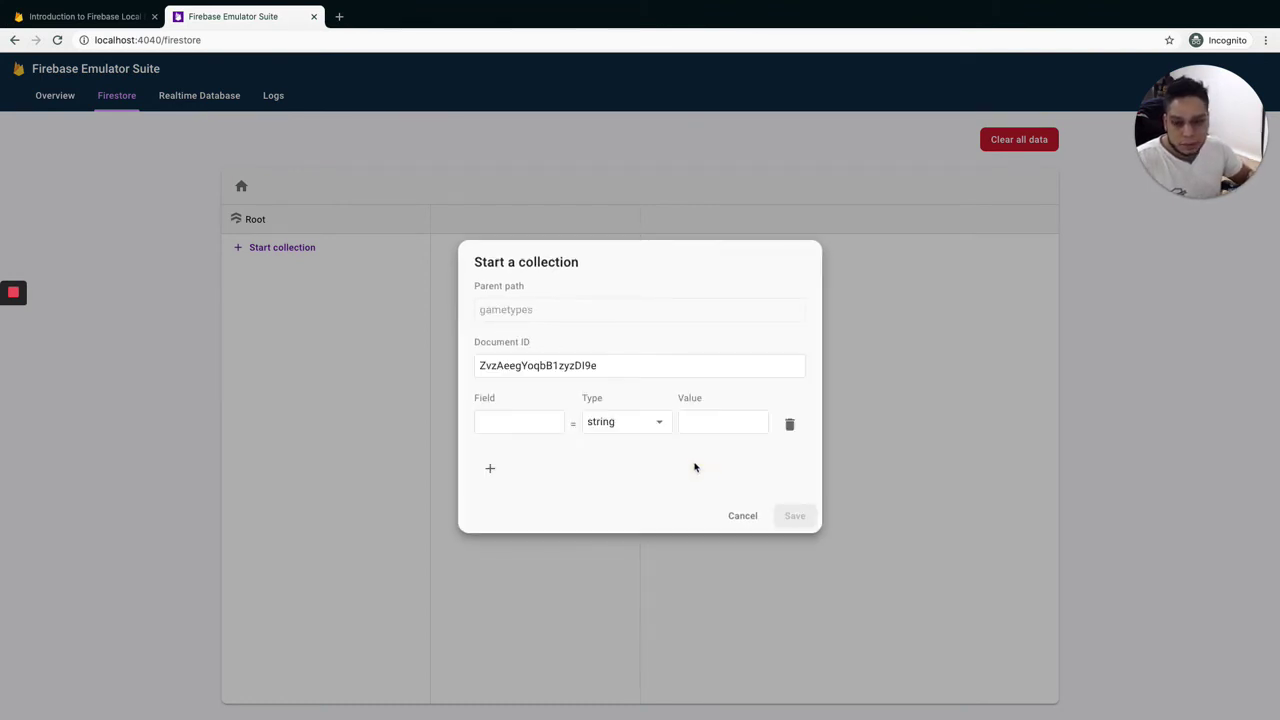
{"action": "left_click", "coordinate": [529, 432]}
{"action": "type", "text": "name"}
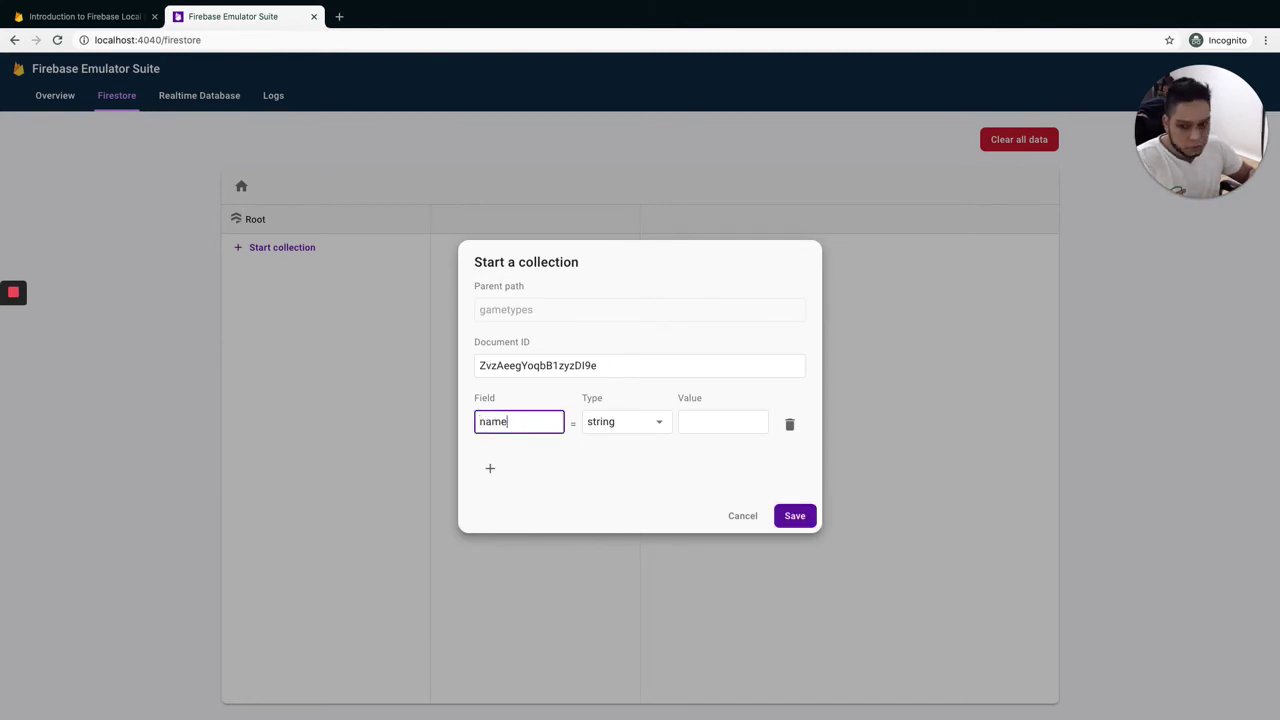
{"action": "left_click", "coordinate": [712, 422]}
{"action": "type", "text": "test"}
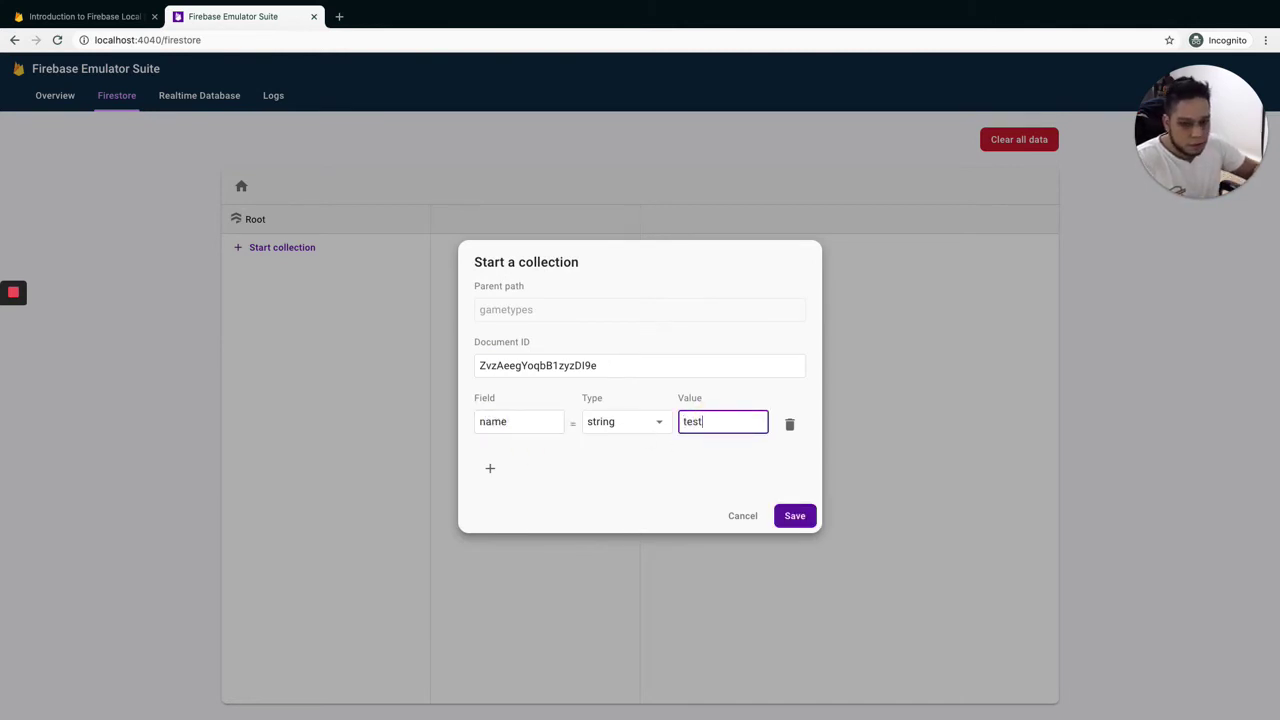
- Add a second string field type with the value PSICO and save the new gametypes document
{"action": "left_click", "coordinate": [489, 469]}
{"action": "left_click", "coordinate": [510, 462]}
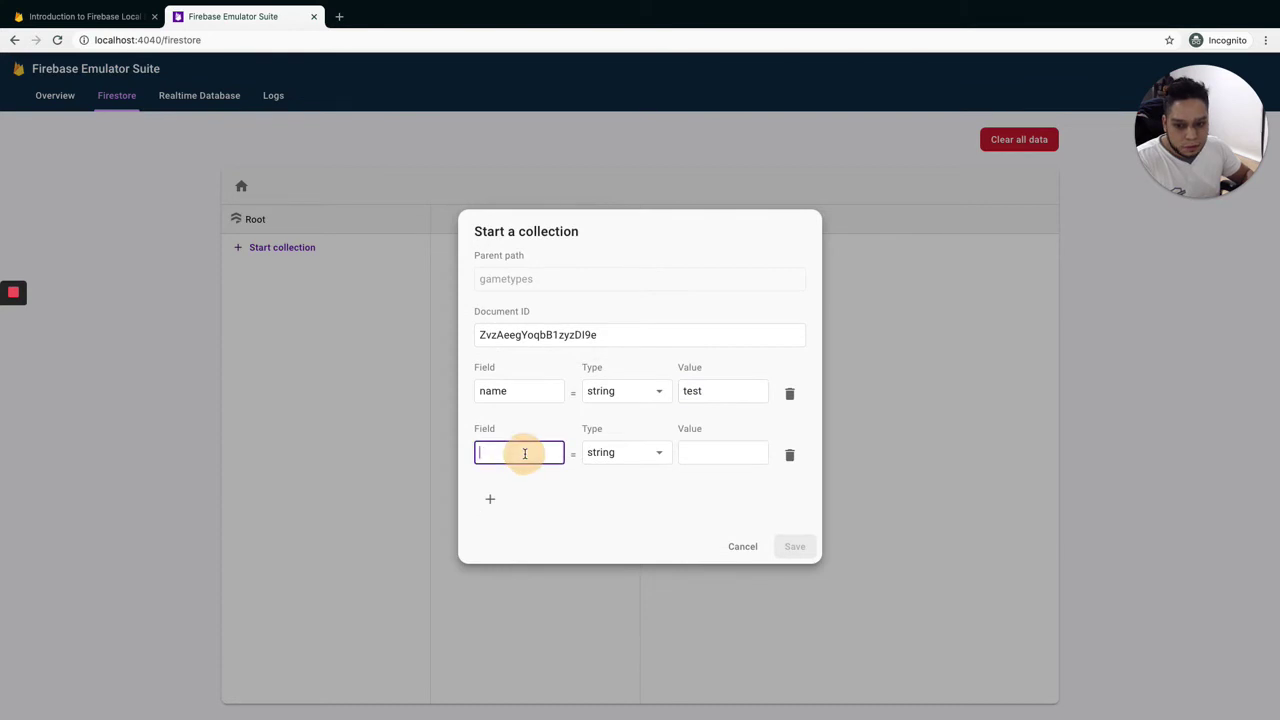
{"action": "type", "text": "type"}
{"action": "left_click", "coordinate": [703, 452]}
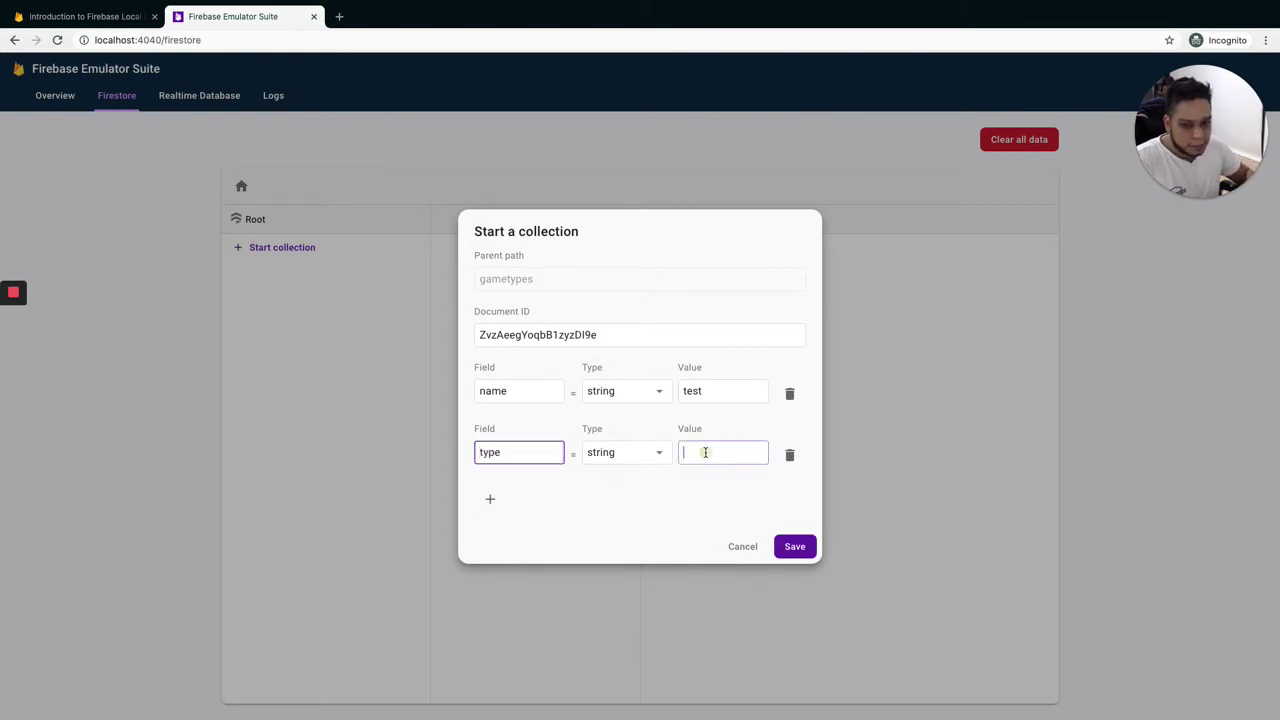
{"action": "type", "text": "PISCO"}
{"action": "key", "text": "BackSpace"}
{"action": "key", "text": "BackSpace"}
{"action": "key", "text": "BackSpace"}
{"action": "key", "text": "BackSpace"}
{"action": "type", "text": "SICO"}
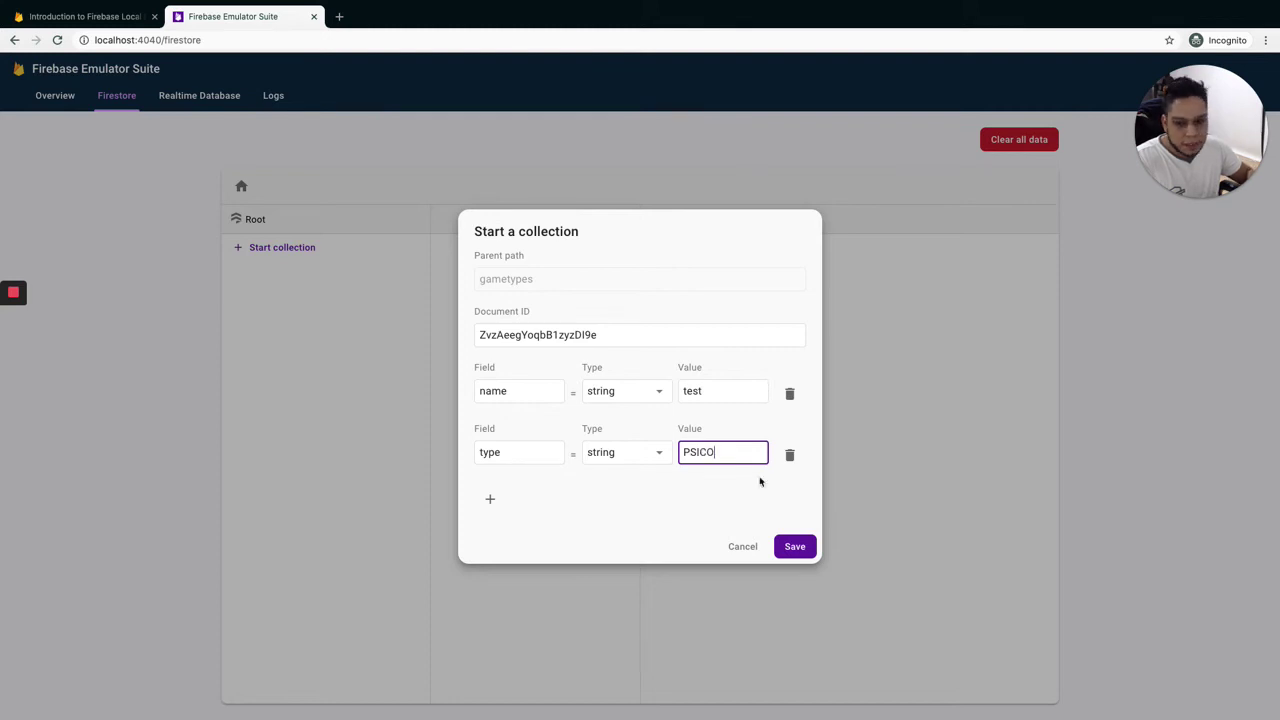
{"action": "left_click", "coordinate": [796, 545]}
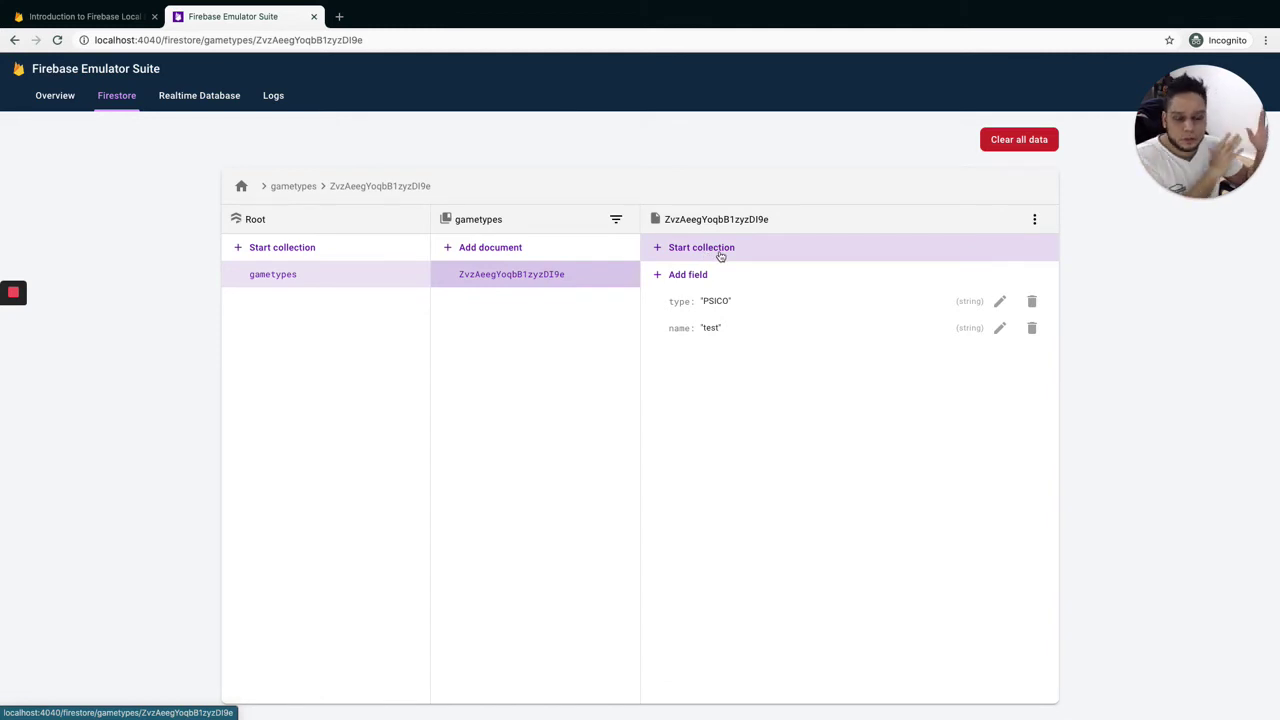
- Review the gametypes filter options, the clear-all-data confirmation and the document's deletion options, dismissing each without applying it
{"action": "left_click", "coordinate": [617, 223]}
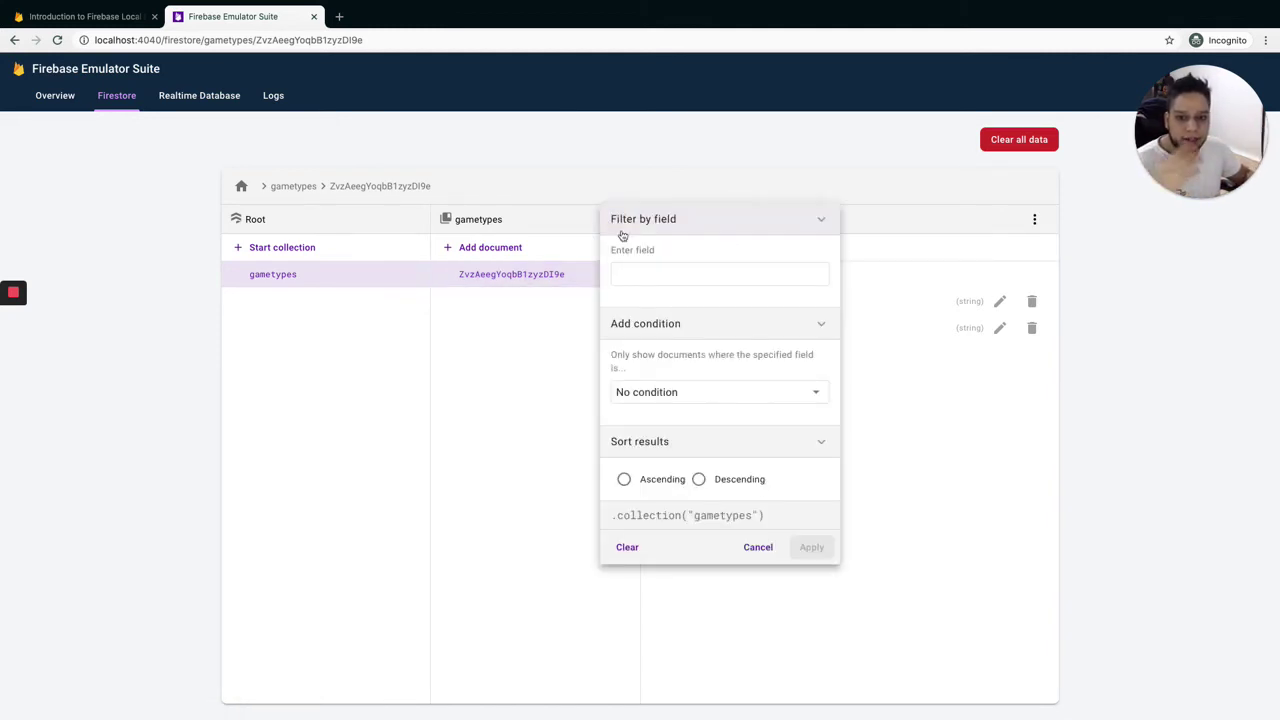
{"action": "left_click", "coordinate": [634, 547]}
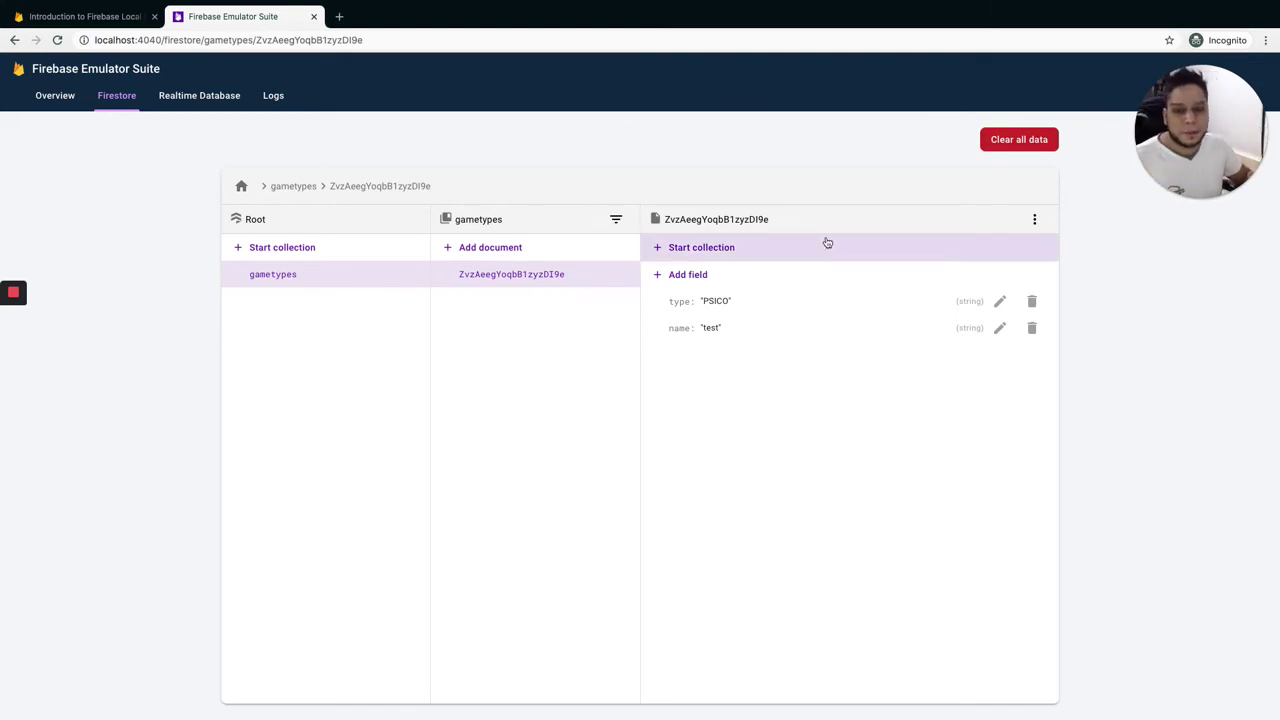
{"action": "left_click", "coordinate": [1005, 139]}
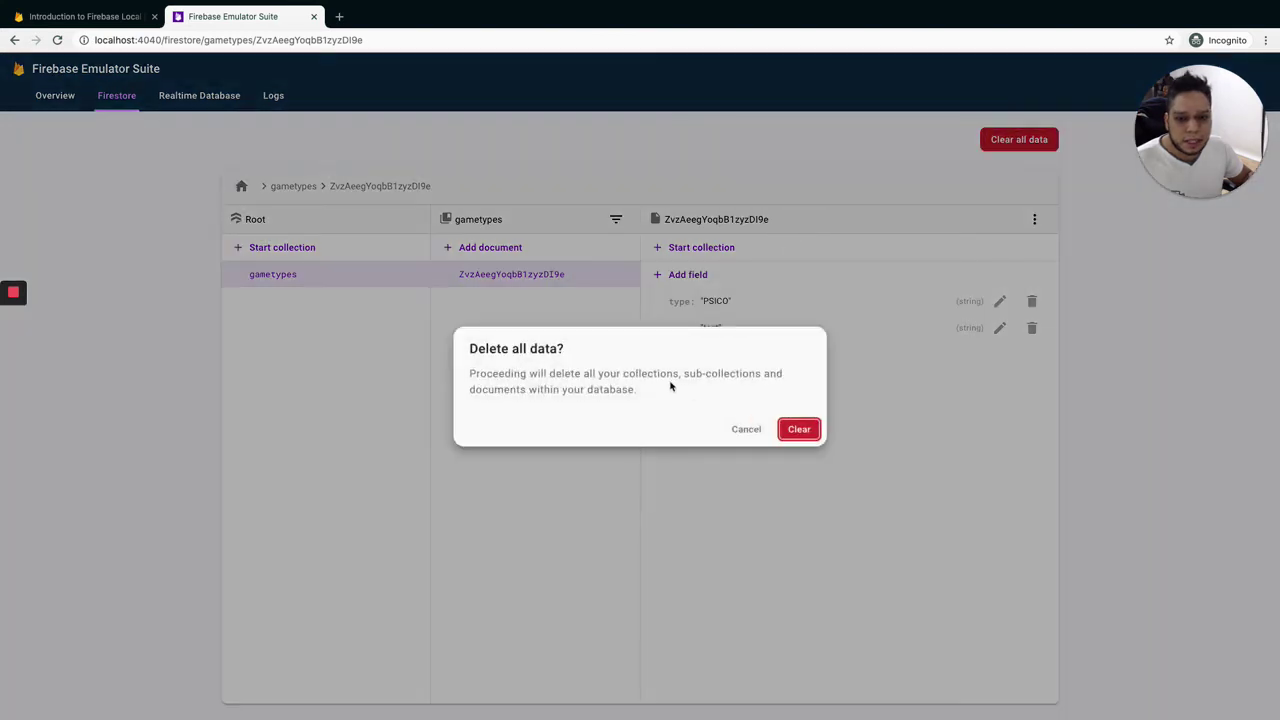
{"action": "left_click", "coordinate": [746, 430]}
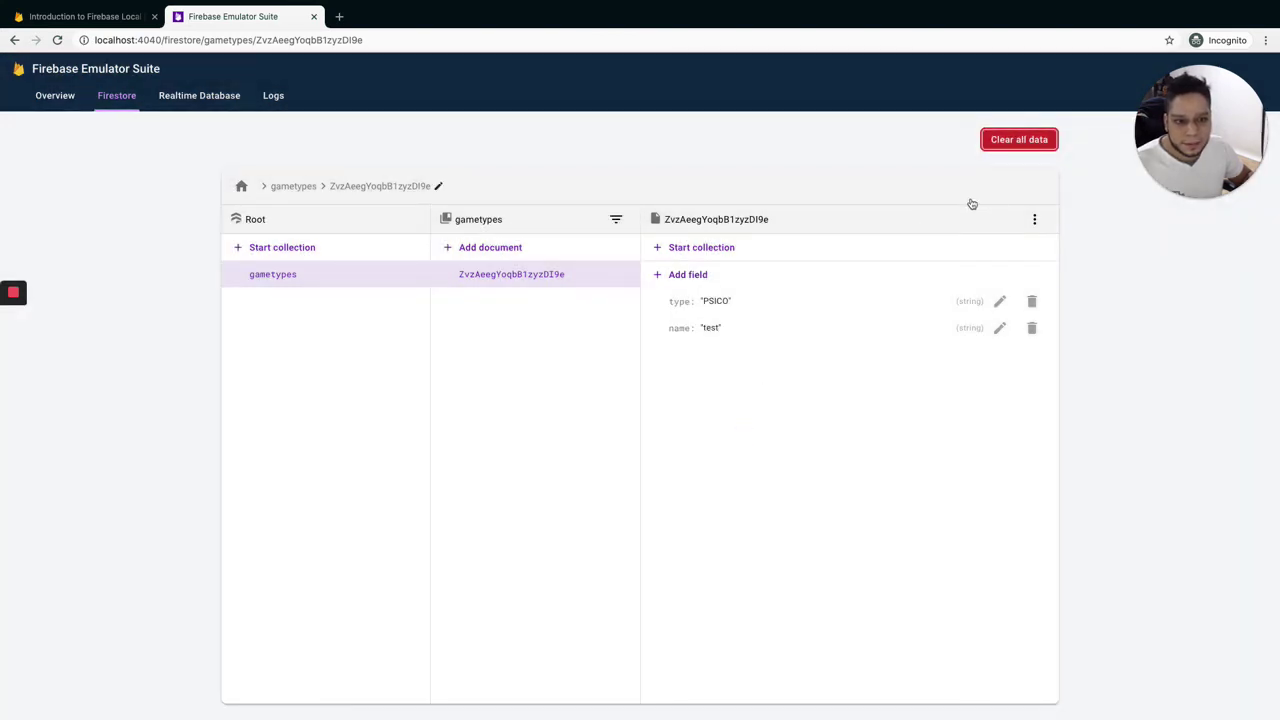
{"action": "left_click", "coordinate": [1034, 219]}
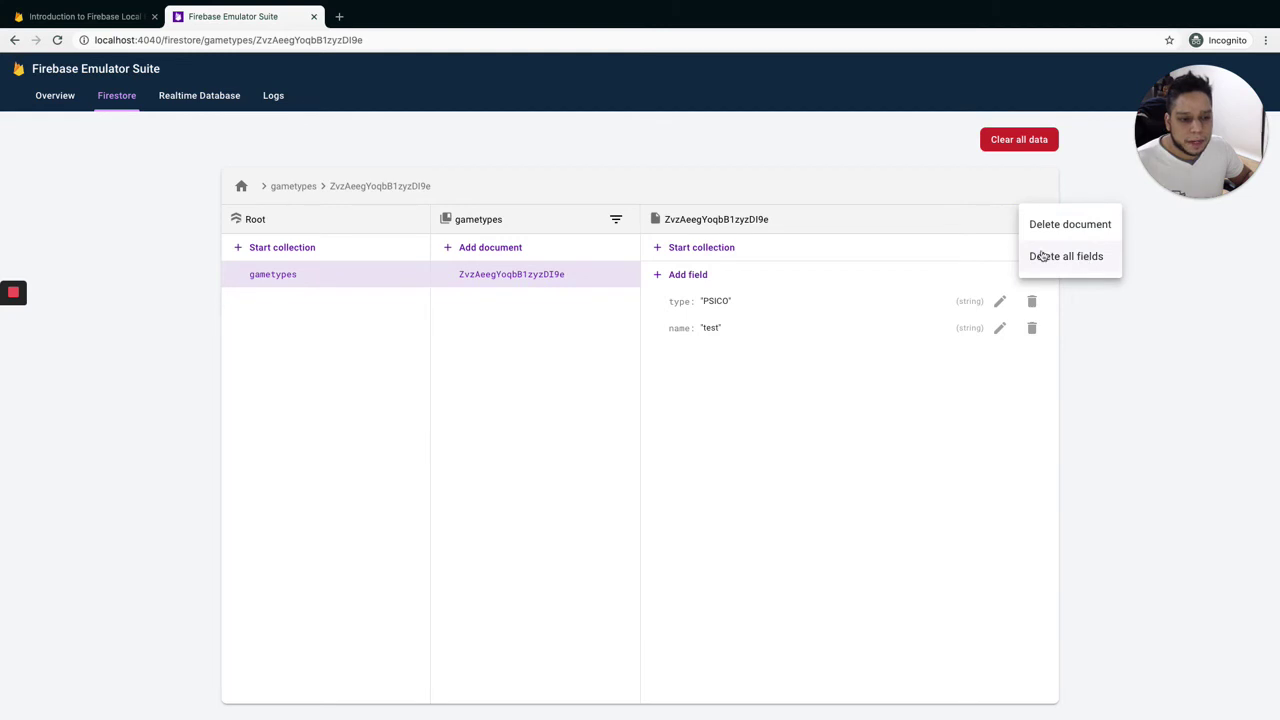
{"action": "left_click", "coordinate": [757, 160]}
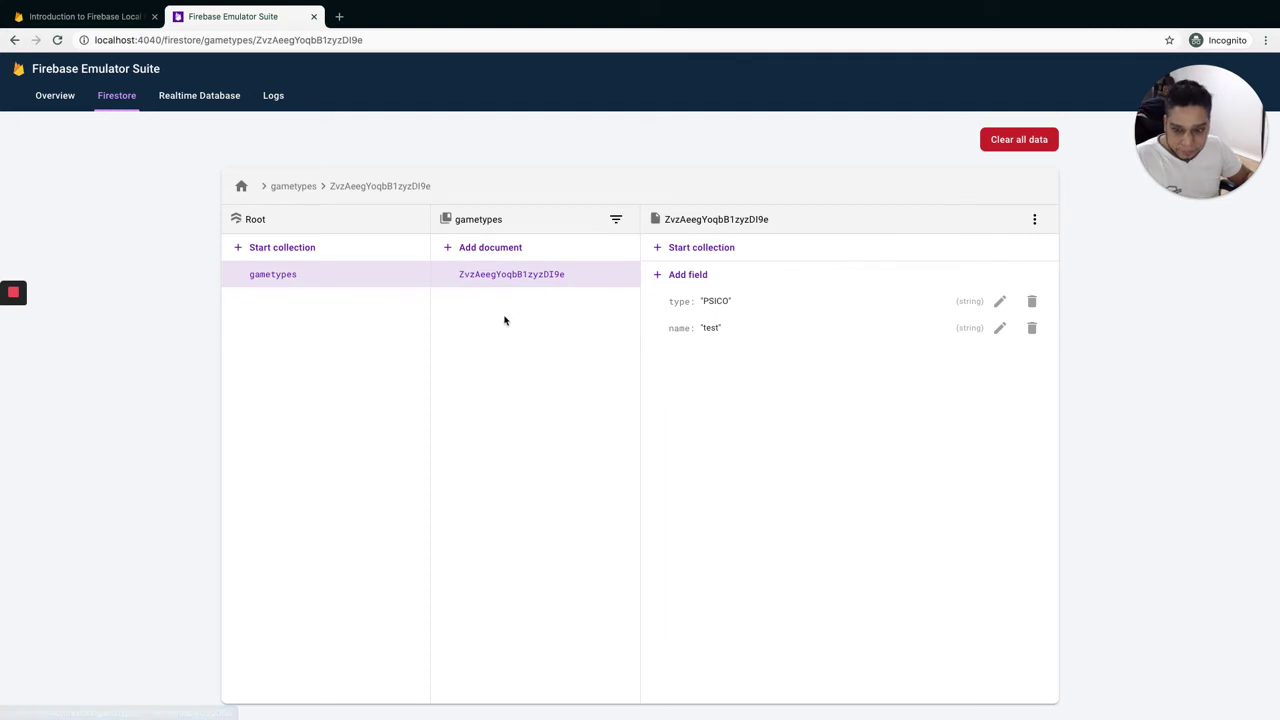
- Switch to VS Code, show the terminal and examine the running emulator's output alongside index.js
{"action": "key", "text": "ctrl+Left"}
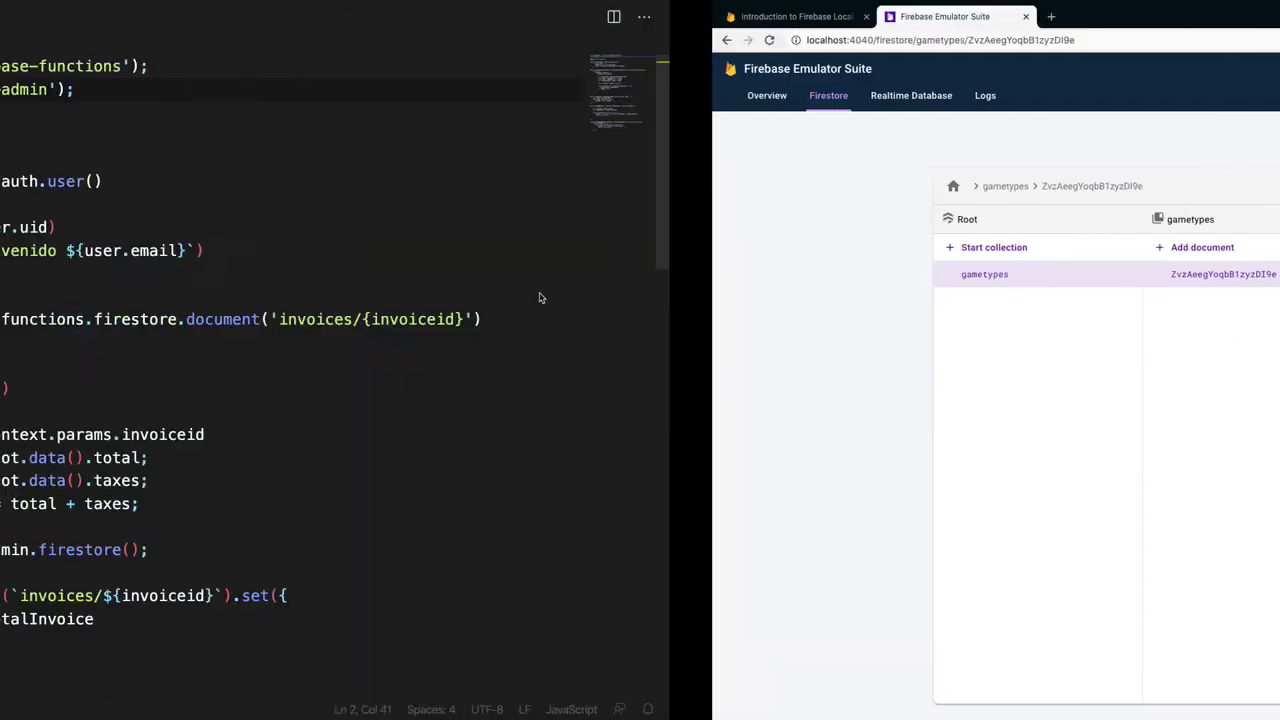
{"action": "key", "text": "ctrl+Right"}
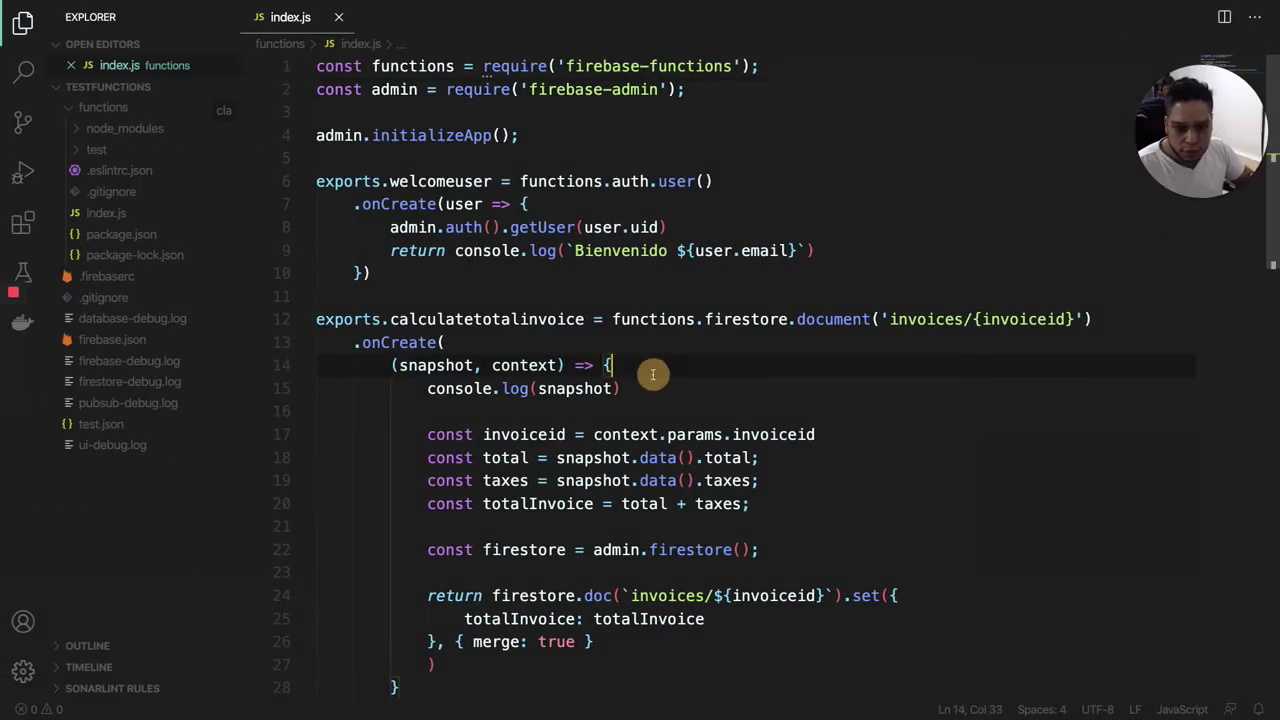
{"action": "left_click", "coordinate": [652, 373]}
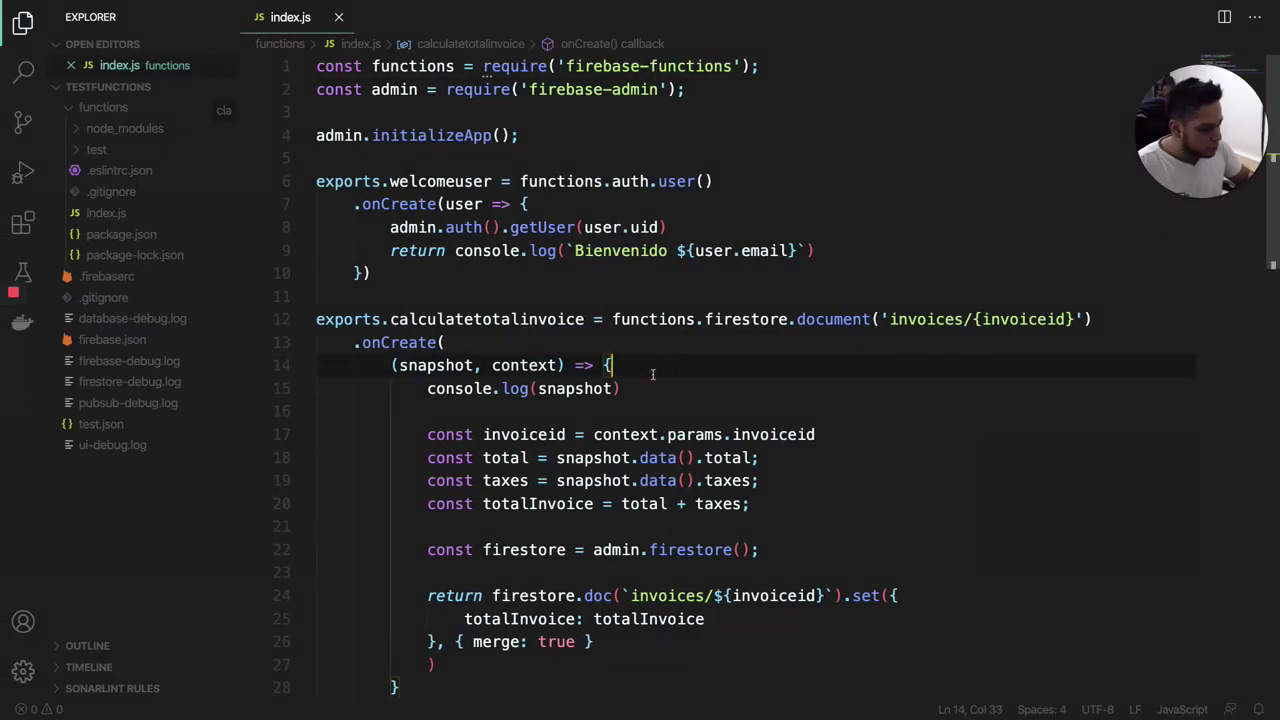
{"action": "key", "text": "ctrl+grave"}
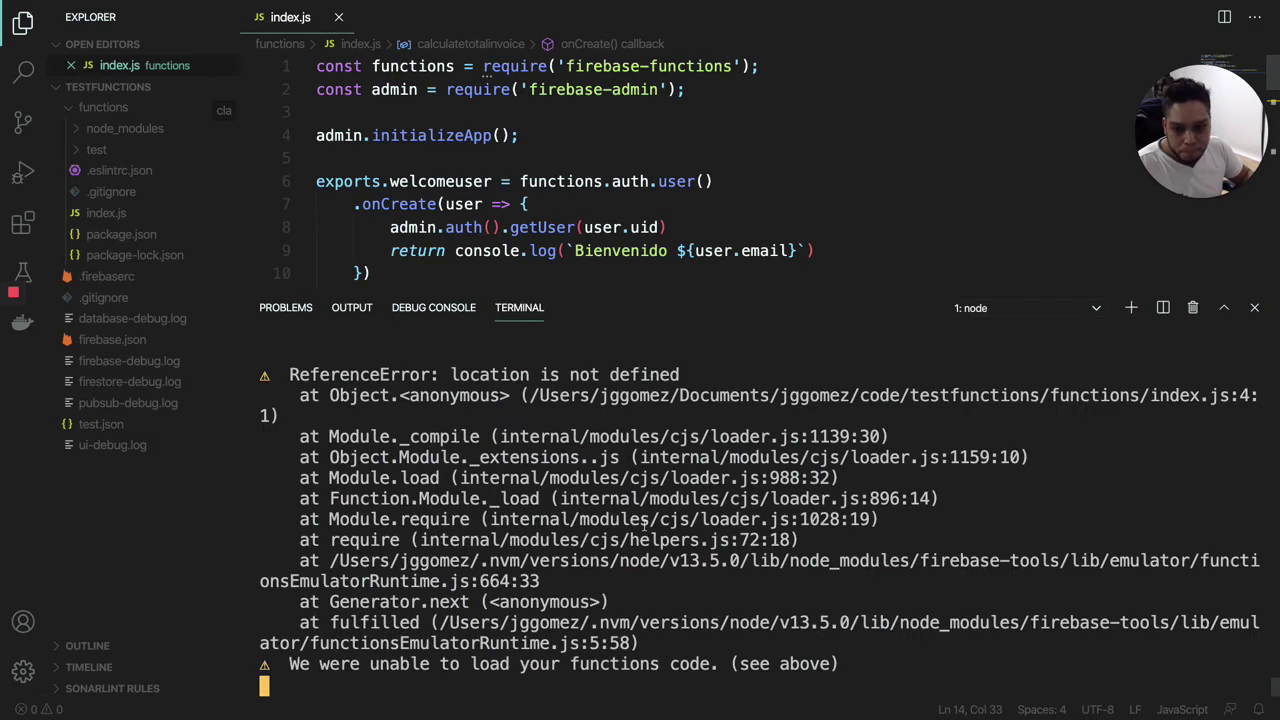
{"action": "scroll", "coordinate": [692, 568], "scroll_direction": "up", "scroll_amount": 3}
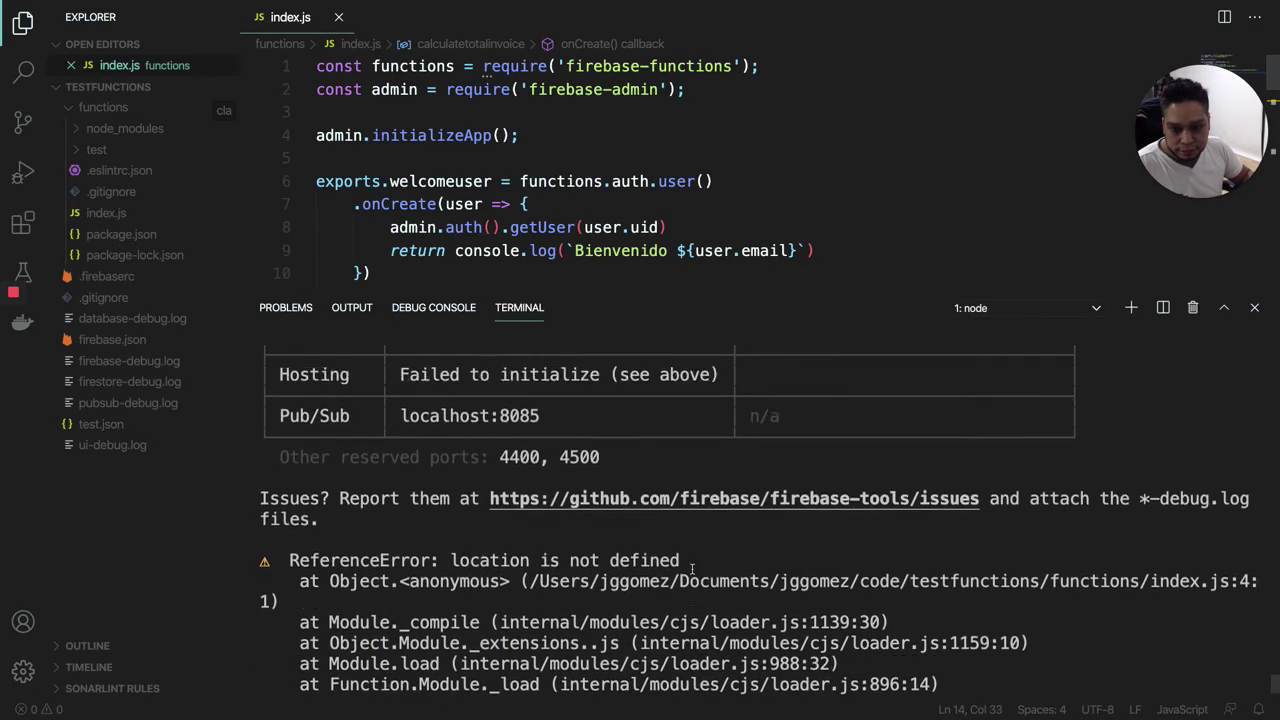
{"action": "scroll", "coordinate": [692, 568], "scroll_direction": "down", "scroll_amount": 3}
{"action": "left_click", "coordinate": [636, 158]}
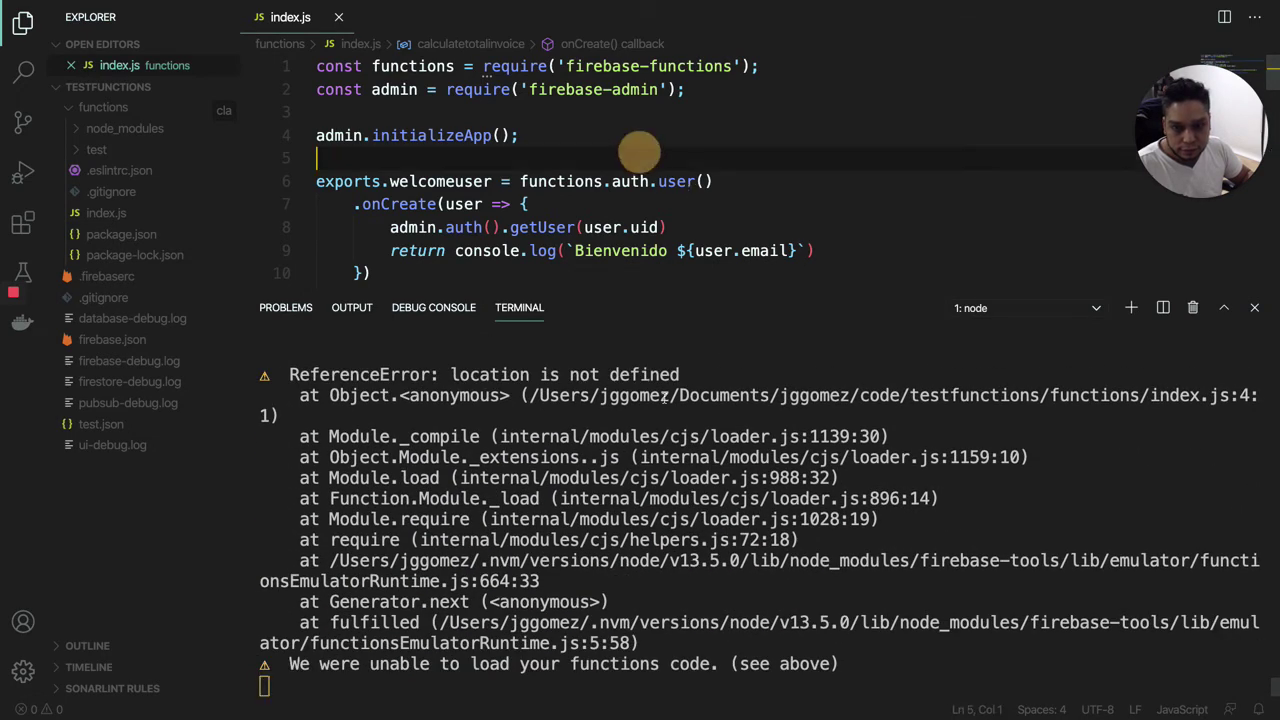
{"action": "left_click", "coordinate": [699, 652]}
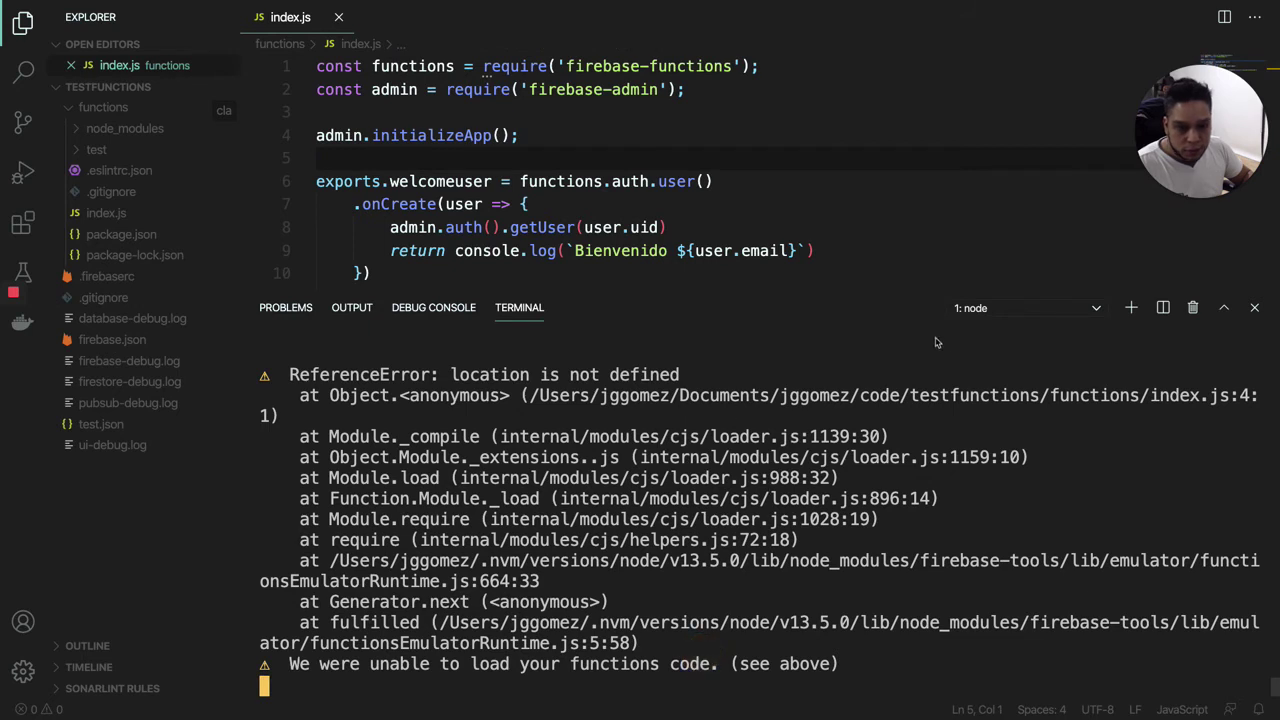
- Open a new terminal session and export the emulator data by running firebase emulators:export data
{"action": "left_click", "coordinate": [1130, 308]}
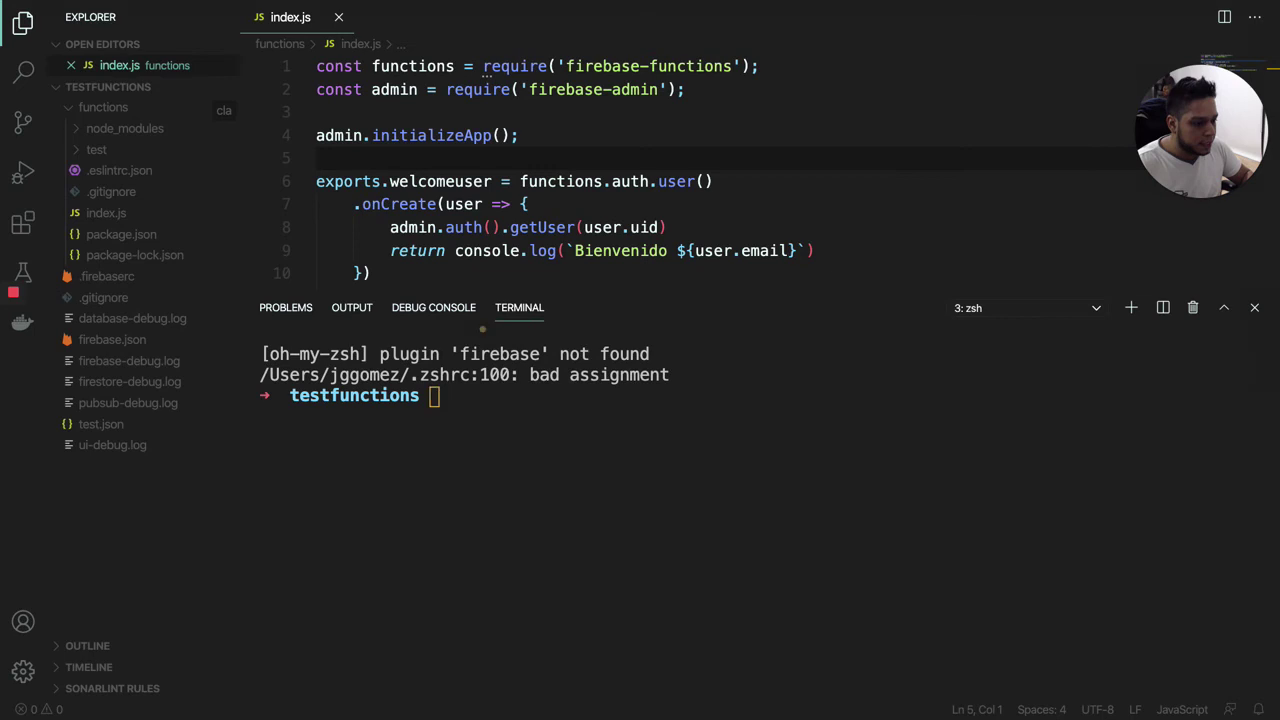
{"action": "left_click", "coordinate": [868, 415]}
{"action": "type", "text": "firebase emual"}
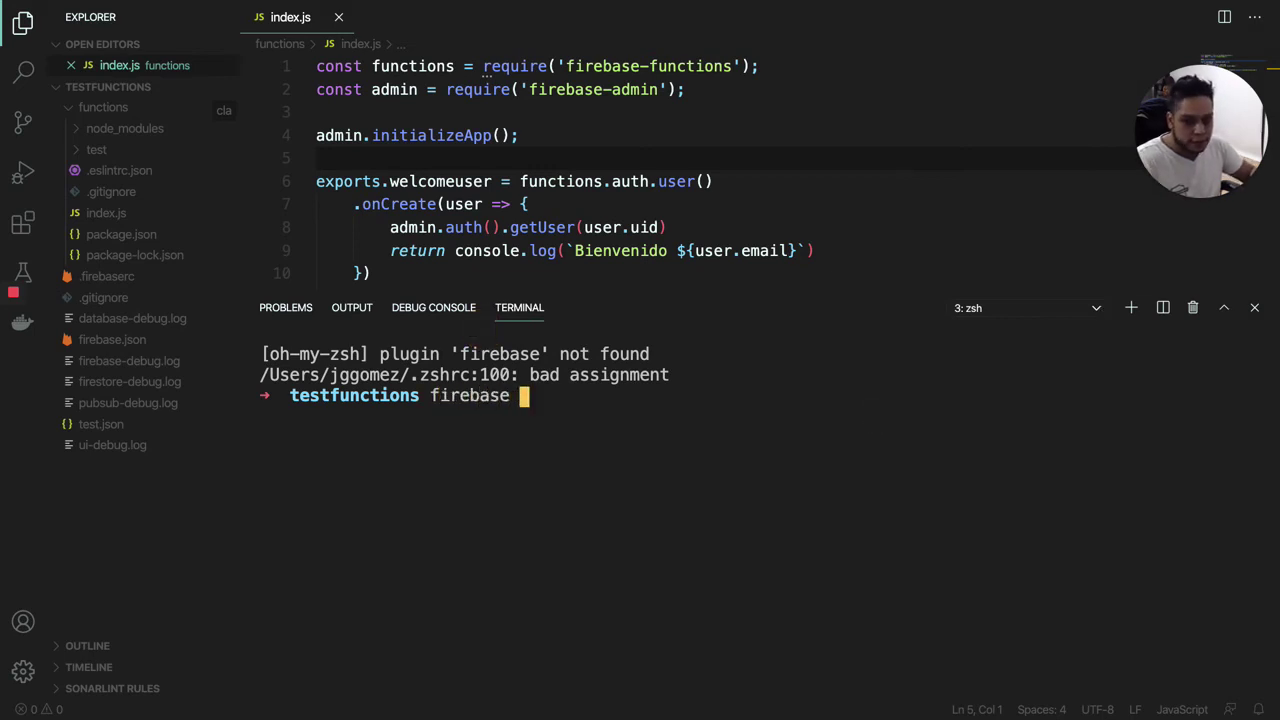
{"action": "key", "text": "BackSpace"}
{"action": "key", "text": "BackSpace"}
{"action": "type", "text": "la"}
{"action": "type", "text": "to"}
{"action": "key", "text": "BackSpace"}
{"action": "key", "text": "BackSpace"}
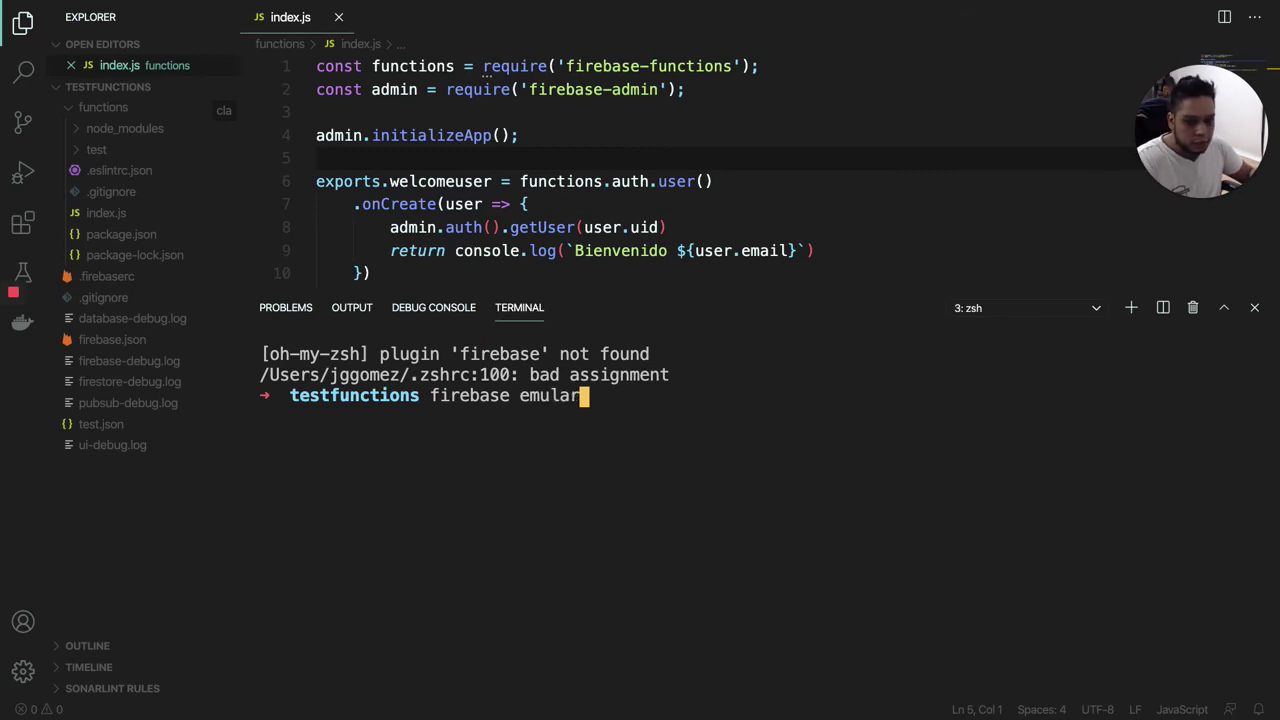
{"action": "type", "text": "tors:export a"}
{"action": "key", "text": "BackSpace"}
{"action": "type", "text": "data"}
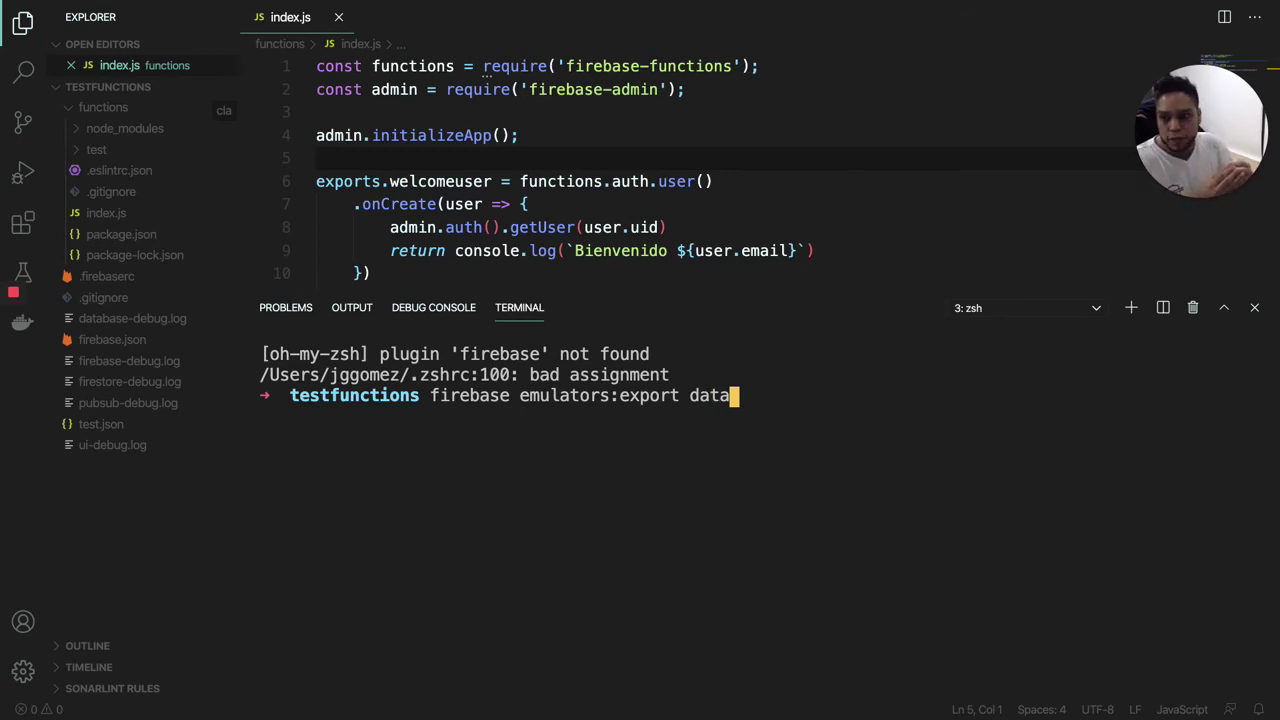
{"action": "key", "text": "Return"}
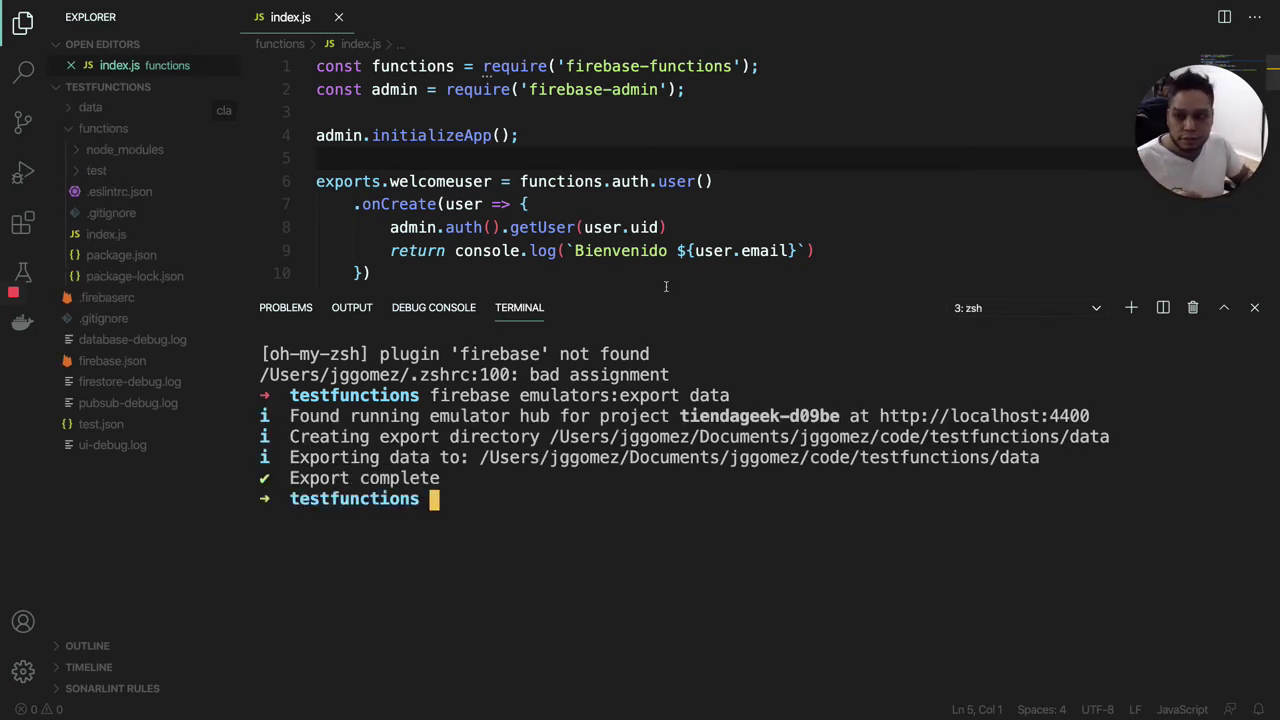
- Collapse the functions folder and expand the exported data folder in the project tree to inspect its files
{"action": "left_click", "coordinate": [95, 128]}
{"action": "left_click", "coordinate": [86, 108]}
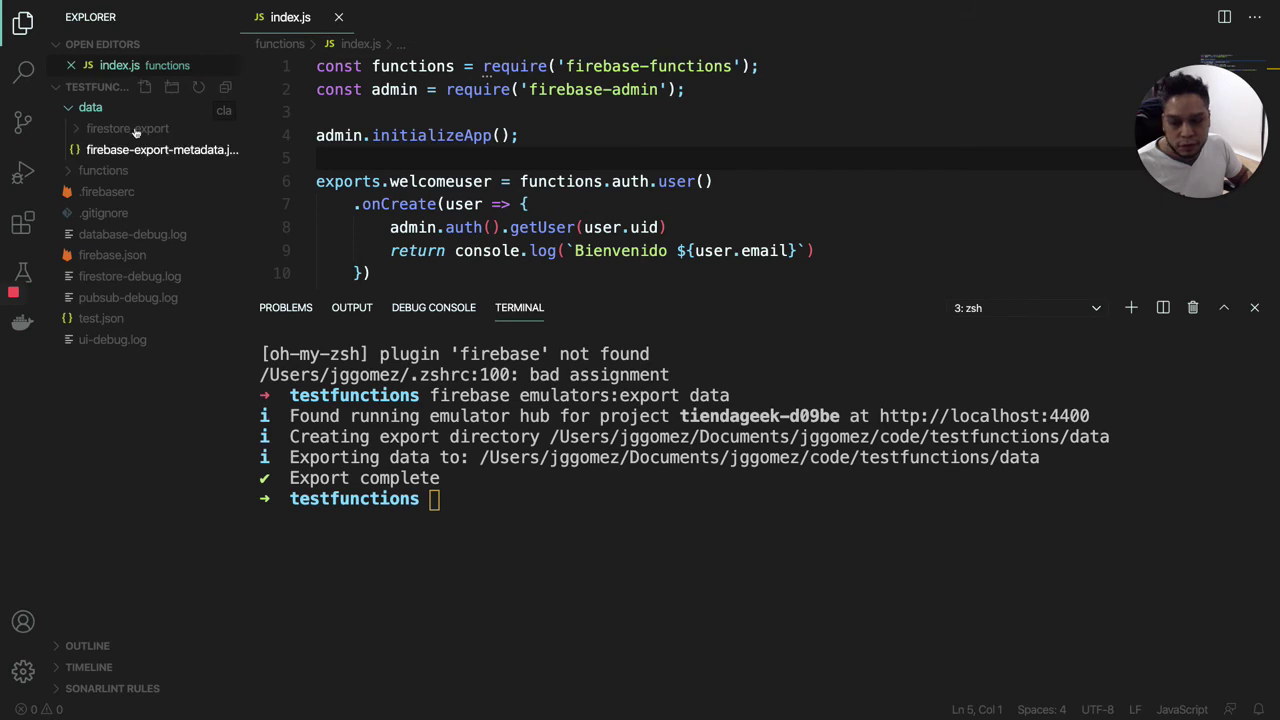
{"action": "left_click", "coordinate": [541, 496]}
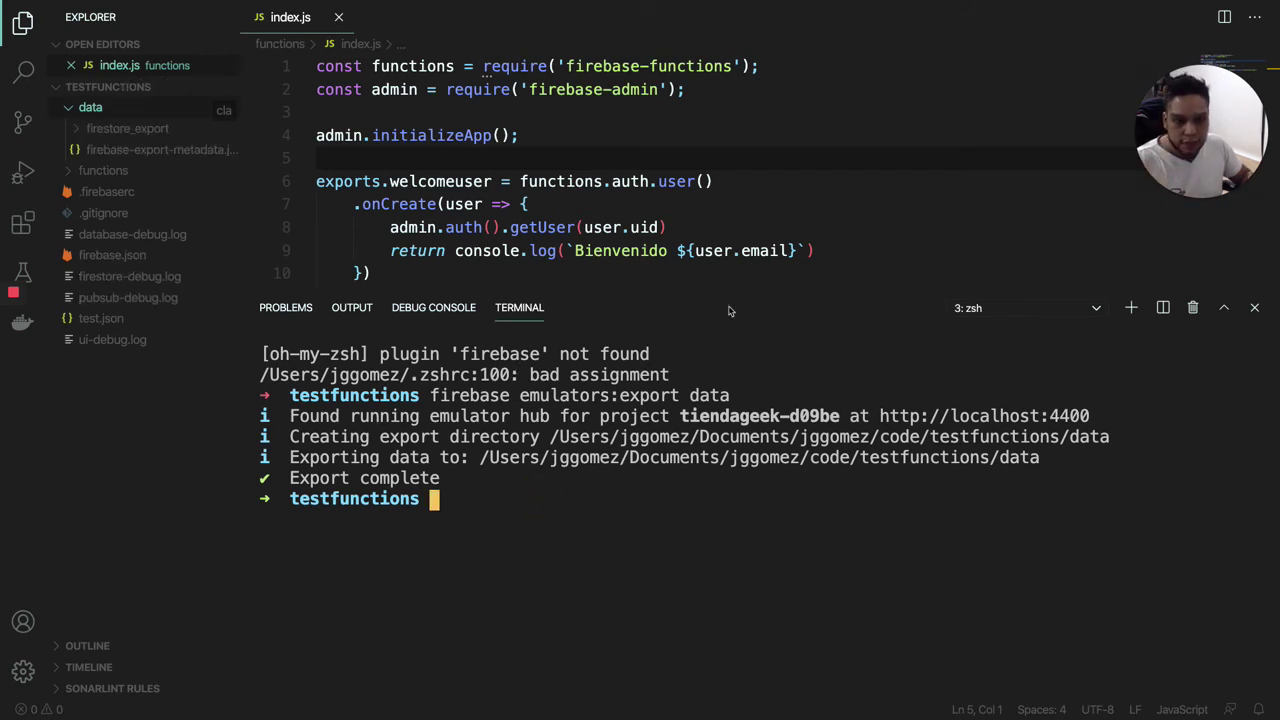
- Return to the terminal session running the emulators, shut them down and clear its output
{"action": "left_click", "coordinate": [1097, 314]}
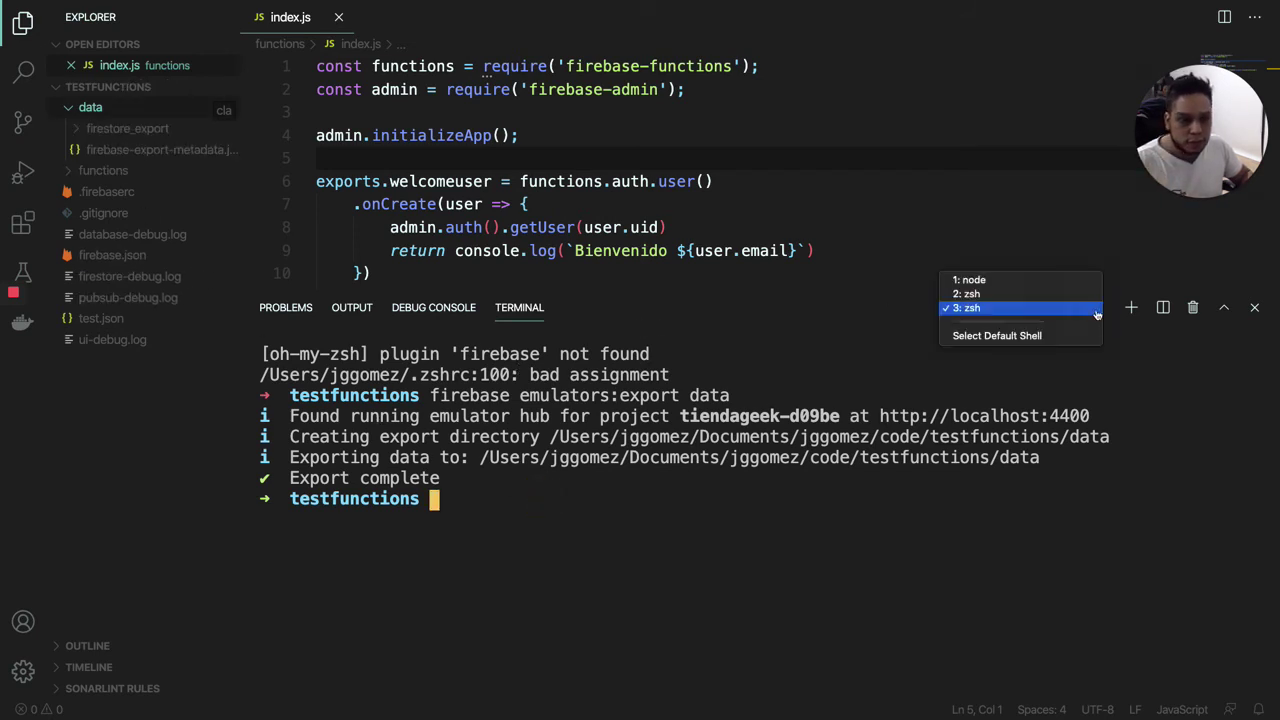
{"action": "left_click", "coordinate": [1030, 295]}
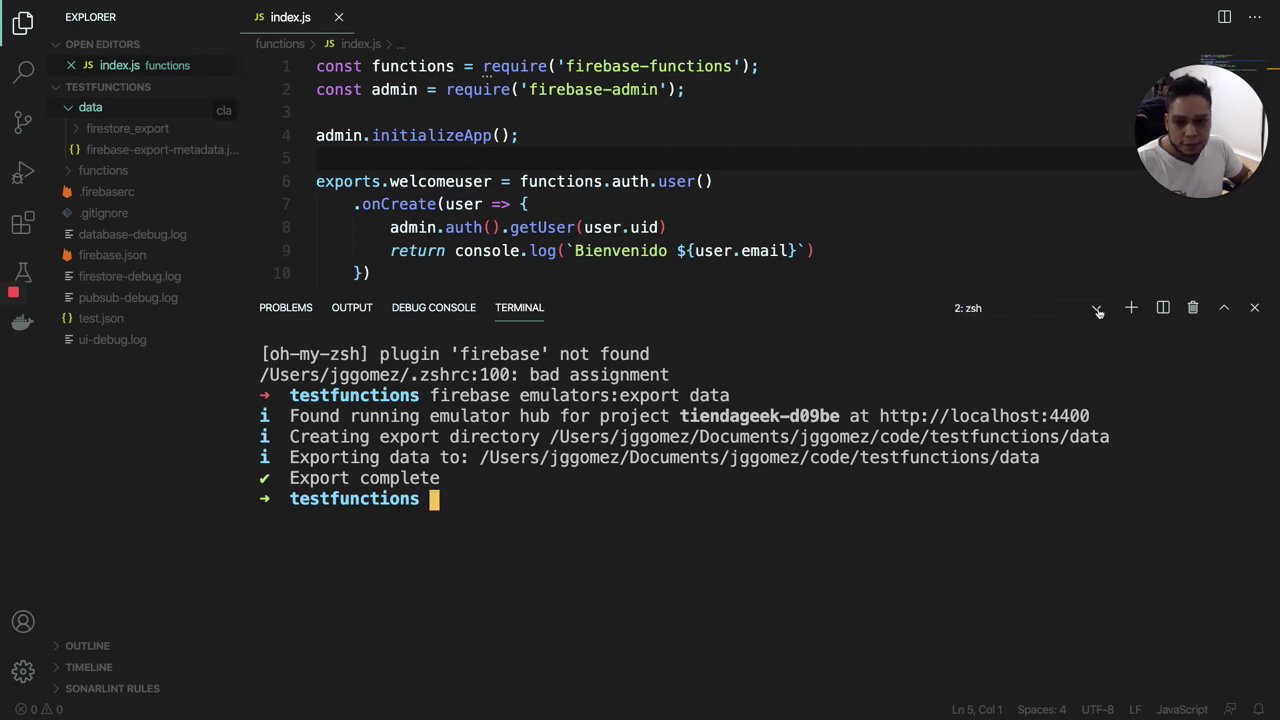
{"action": "left_click", "coordinate": [1097, 312]}
{"action": "left_click", "coordinate": [1051, 294]}
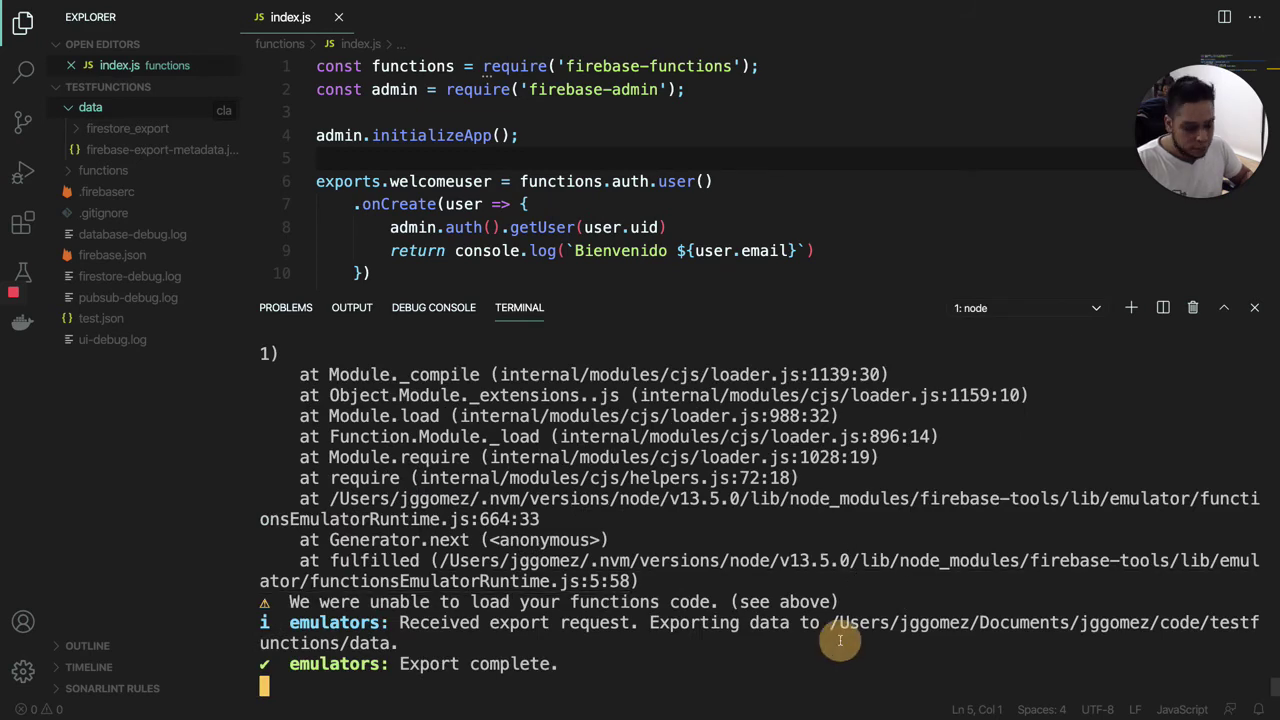
{"action": "key", "text": "ctrl+c"}
{"action": "key", "text": "ctrl+c"}
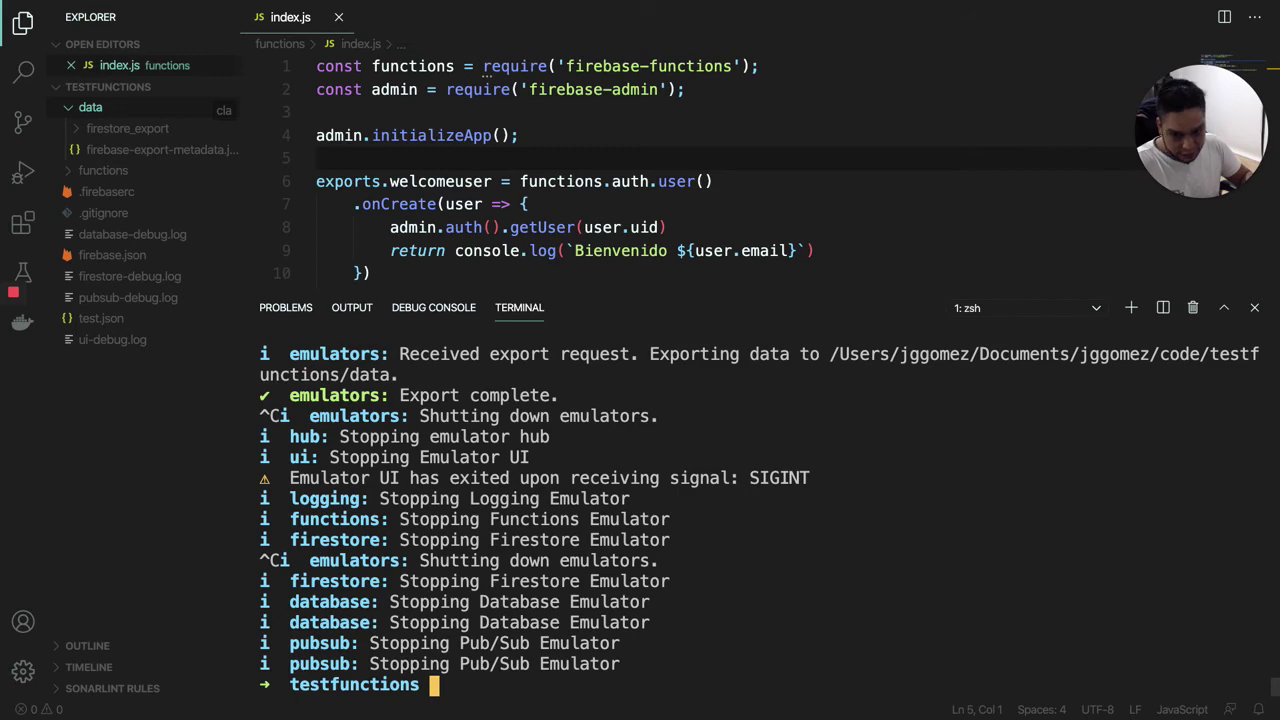
{"action": "type", "text": "clear"}
{"action": "key", "text": "Return"}
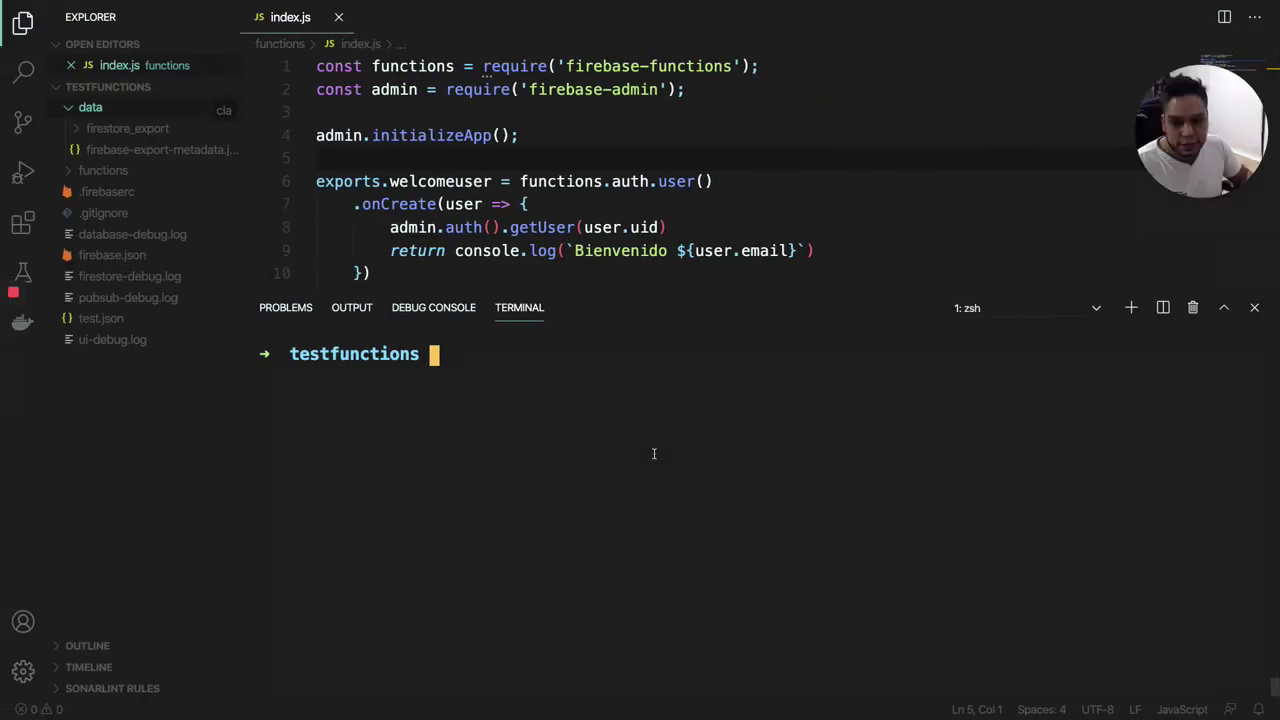
- Start the emulators without importing any data by running firebase emulators:start
{"action": "type", "text": "clear"}
{"action": "key", "text": "Up"}
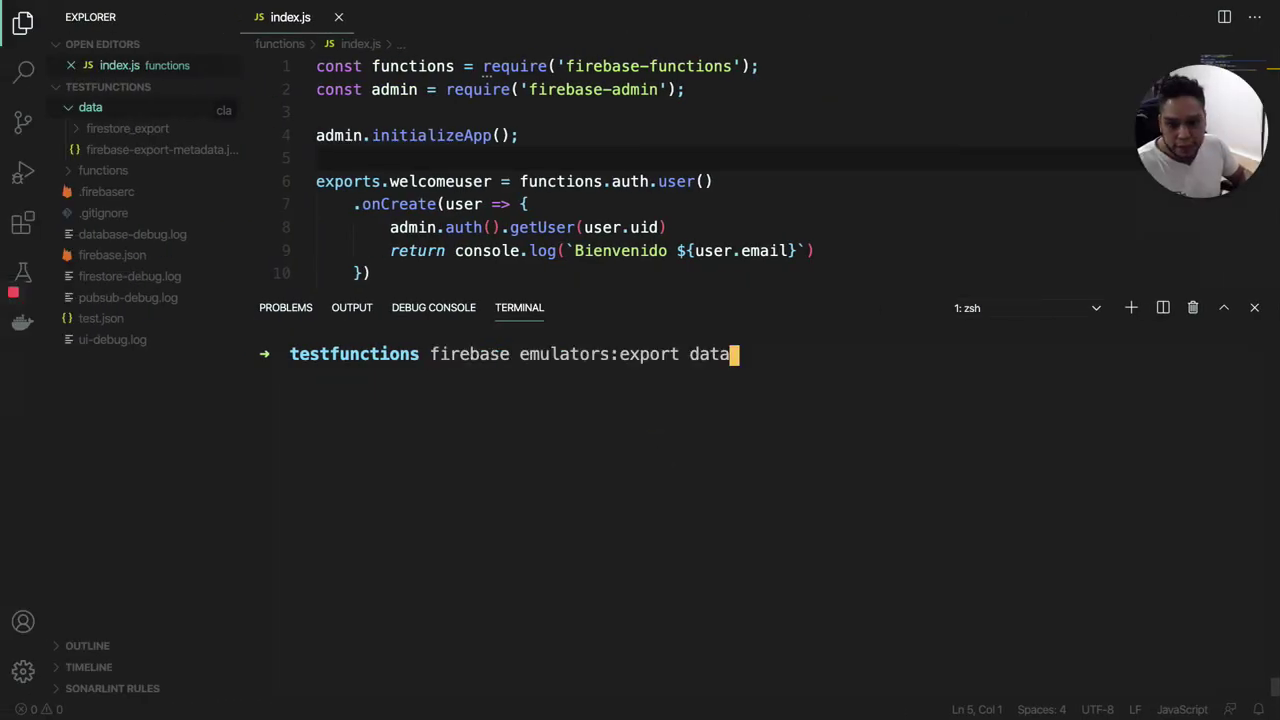
{"action": "key", "text": "Up"}
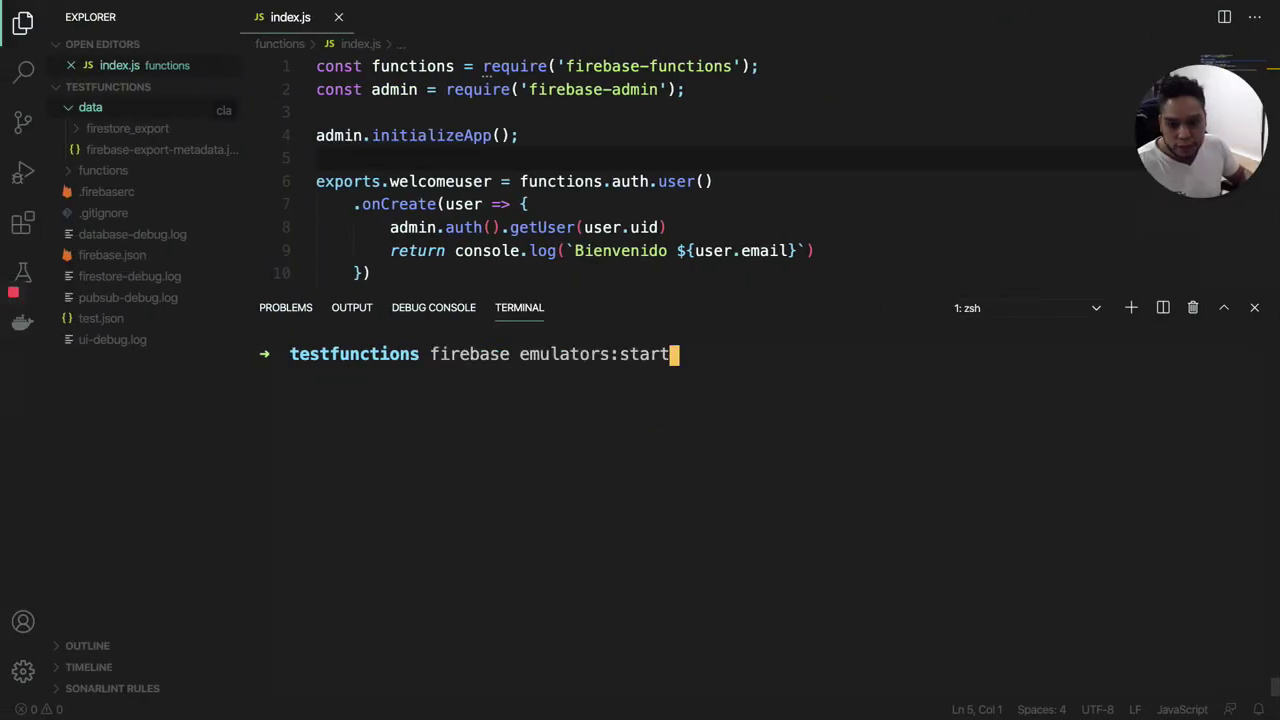
{"action": "key", "text": "Return"}
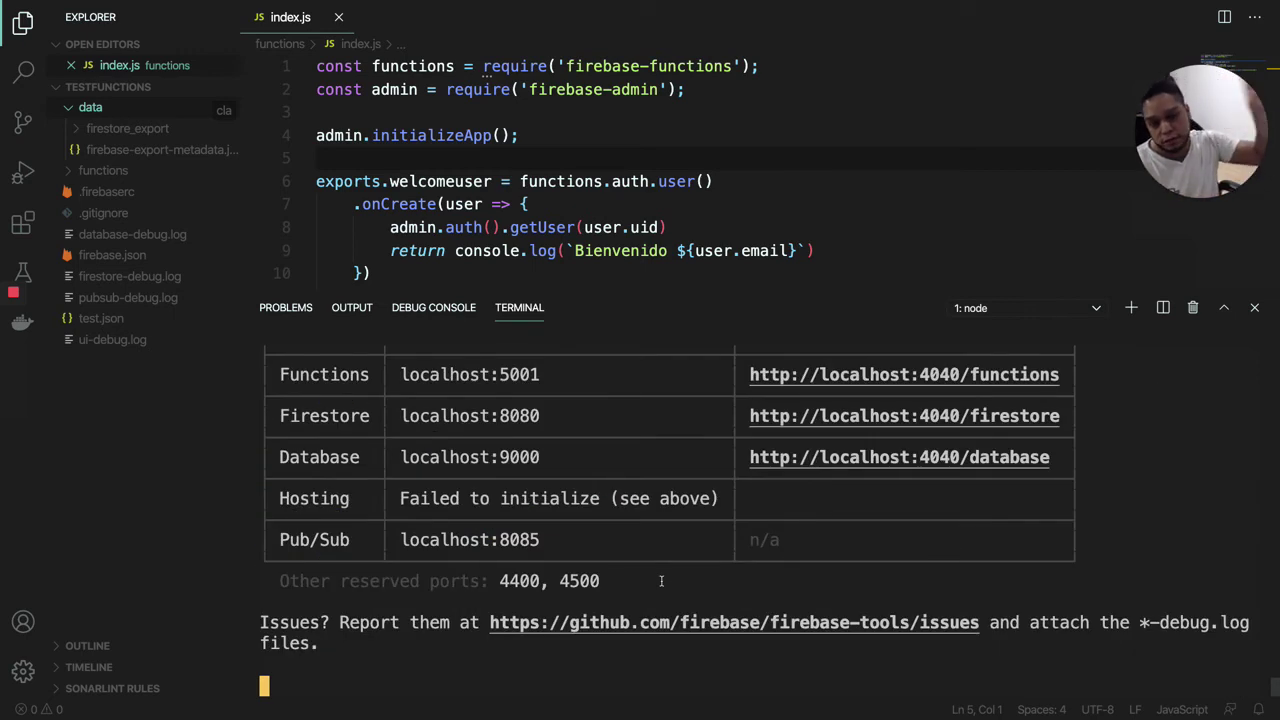
- Examine the emulator status table, then switch to the browser and check the Realtime Database and Firestore for stored data
{"action": "scroll", "coordinate": [661, 581], "scroll_direction": "up", "scroll_amount": 3}
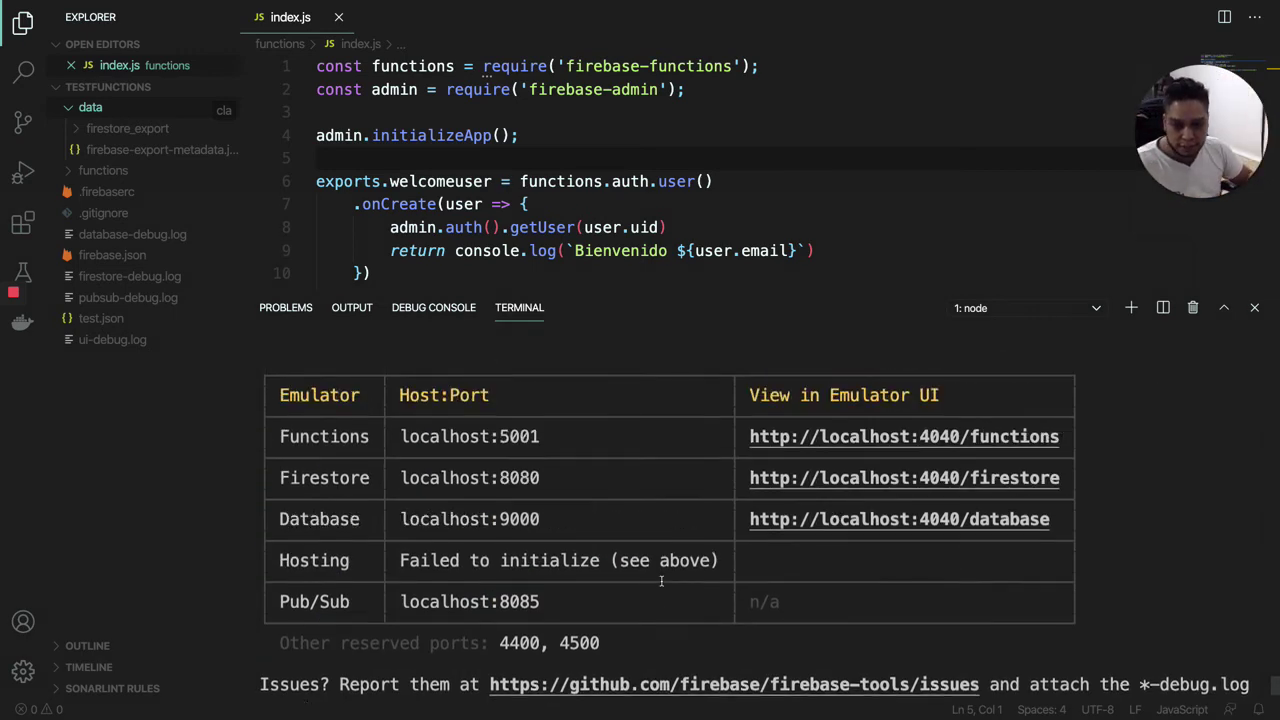
{"action": "scroll", "coordinate": [661, 581], "scroll_direction": "down", "scroll_amount": 3}
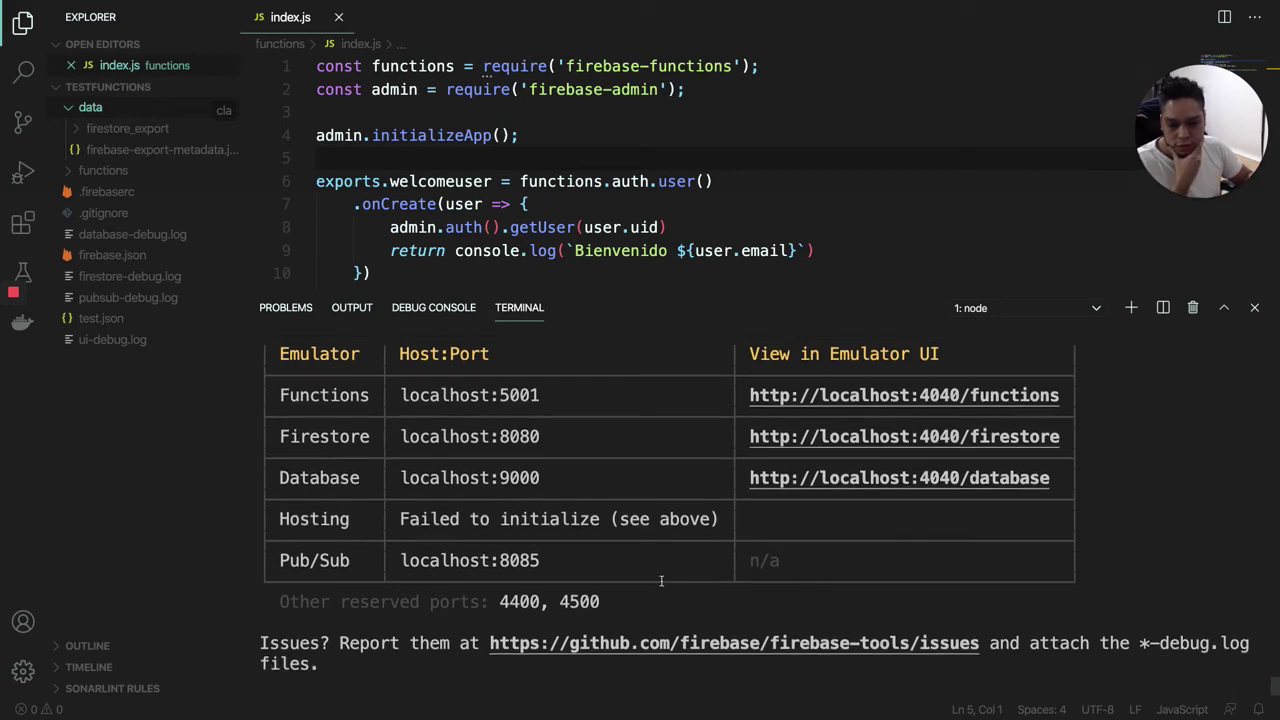
{"action": "key", "text": "ctrl+Right"}
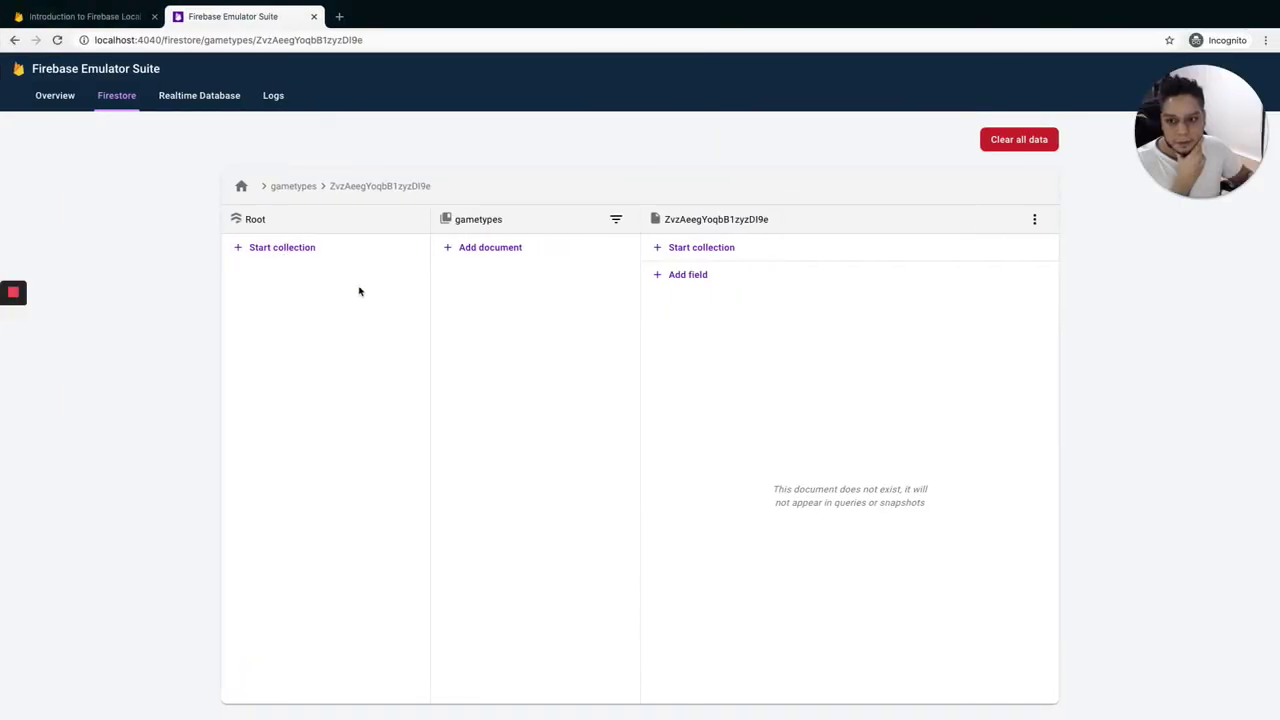
{"action": "left_click", "coordinate": [198, 96]}
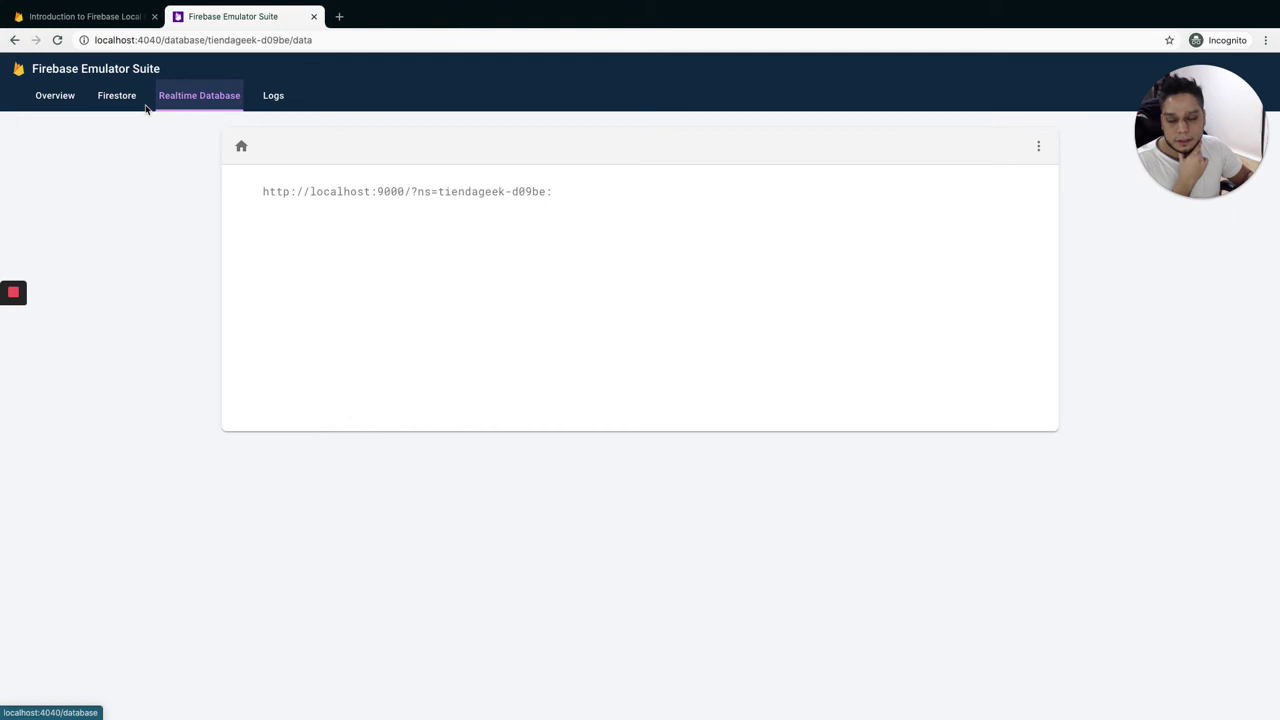
{"action": "left_click", "coordinate": [125, 98]}
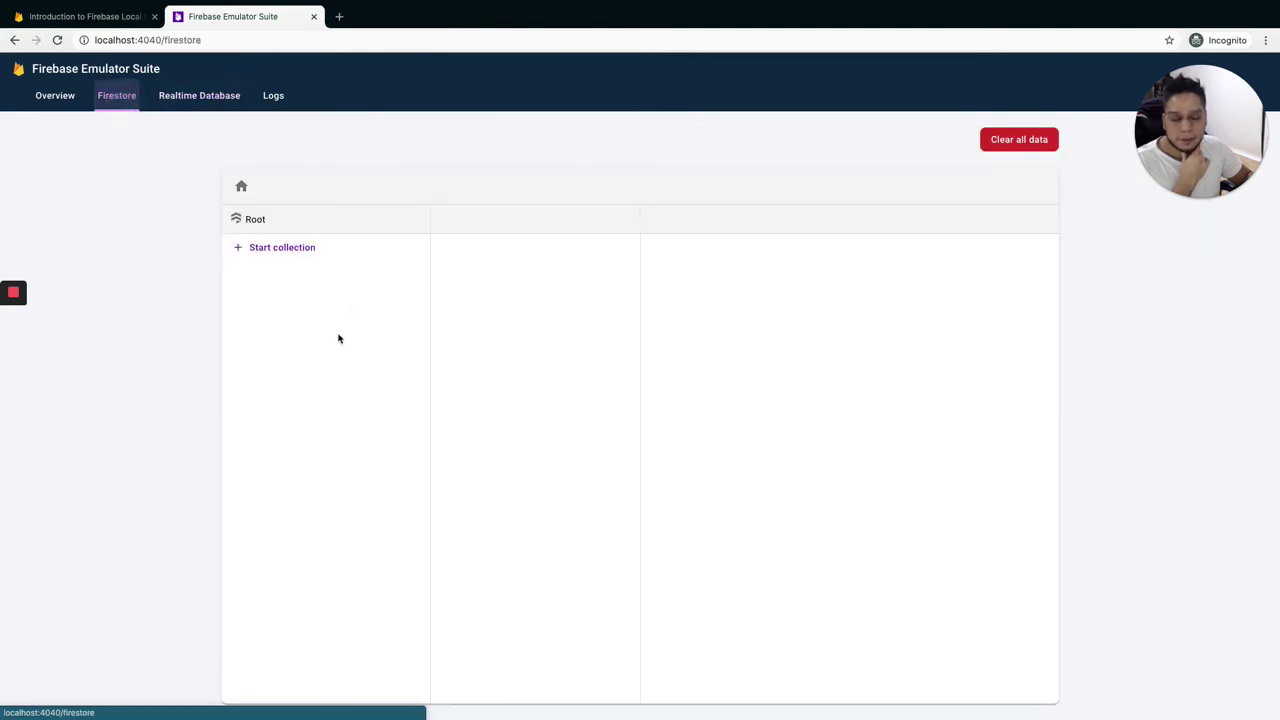
- Switch back to VS Code, shut down the running emulators and clear the terminal
{"action": "key", "text": "ctrl+Left"}
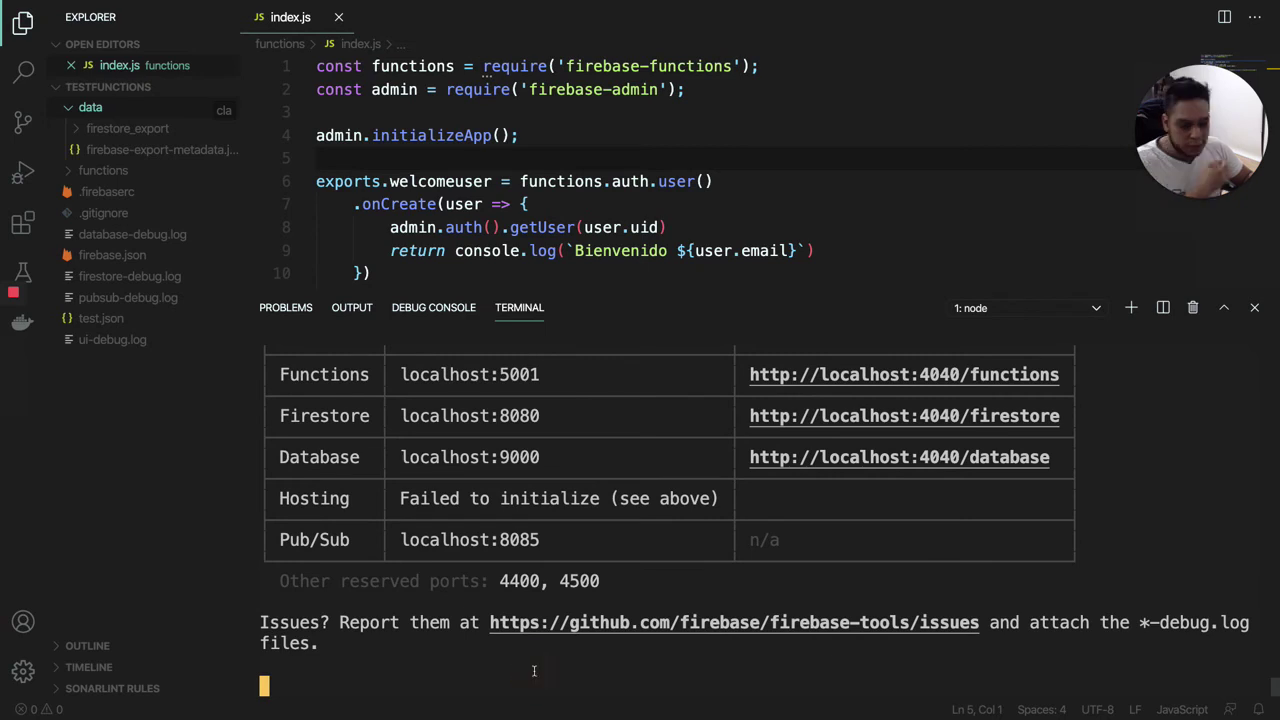
{"action": "key", "text": "ctrl+c"}
{"action": "key", "text": "ctrl+c"}
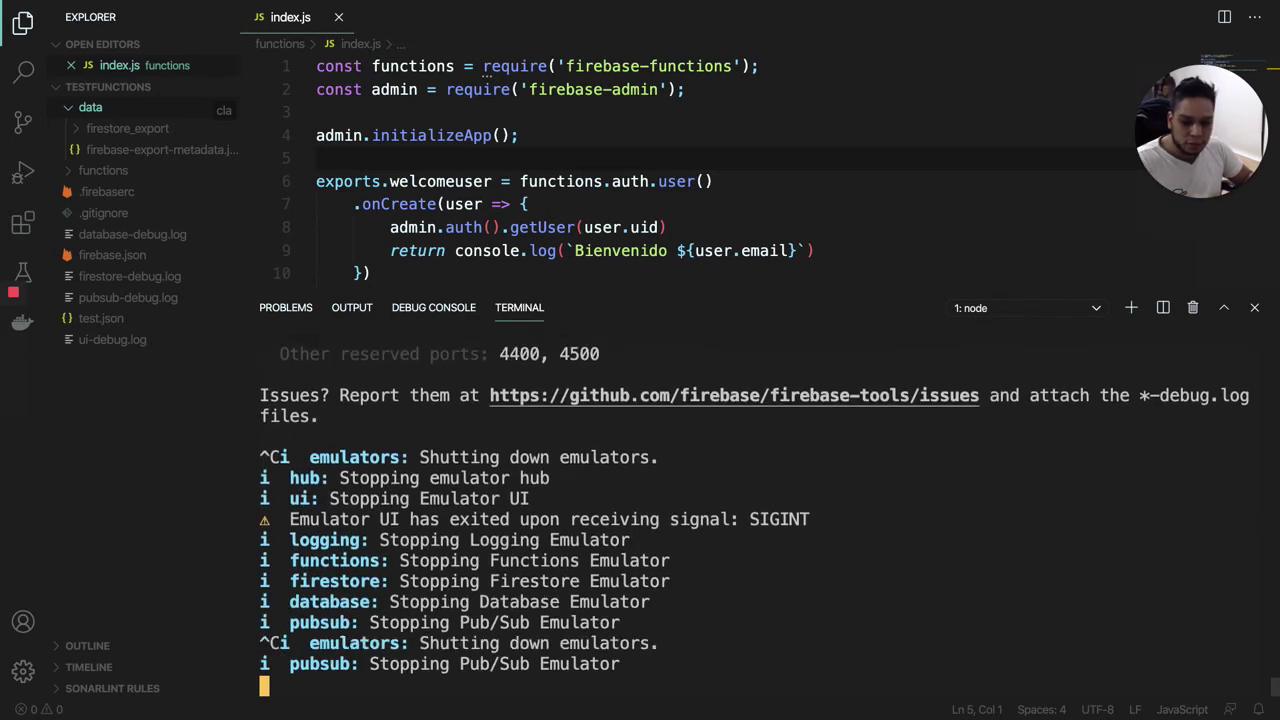
{"action": "type", "text": "clear"}
{"action": "key", "text": "Return"}
- Start the emulators with the exported data by running firebase emulators:start --import data
{"action": "key", "text": "Up"}
{"action": "key", "text": "Up"}
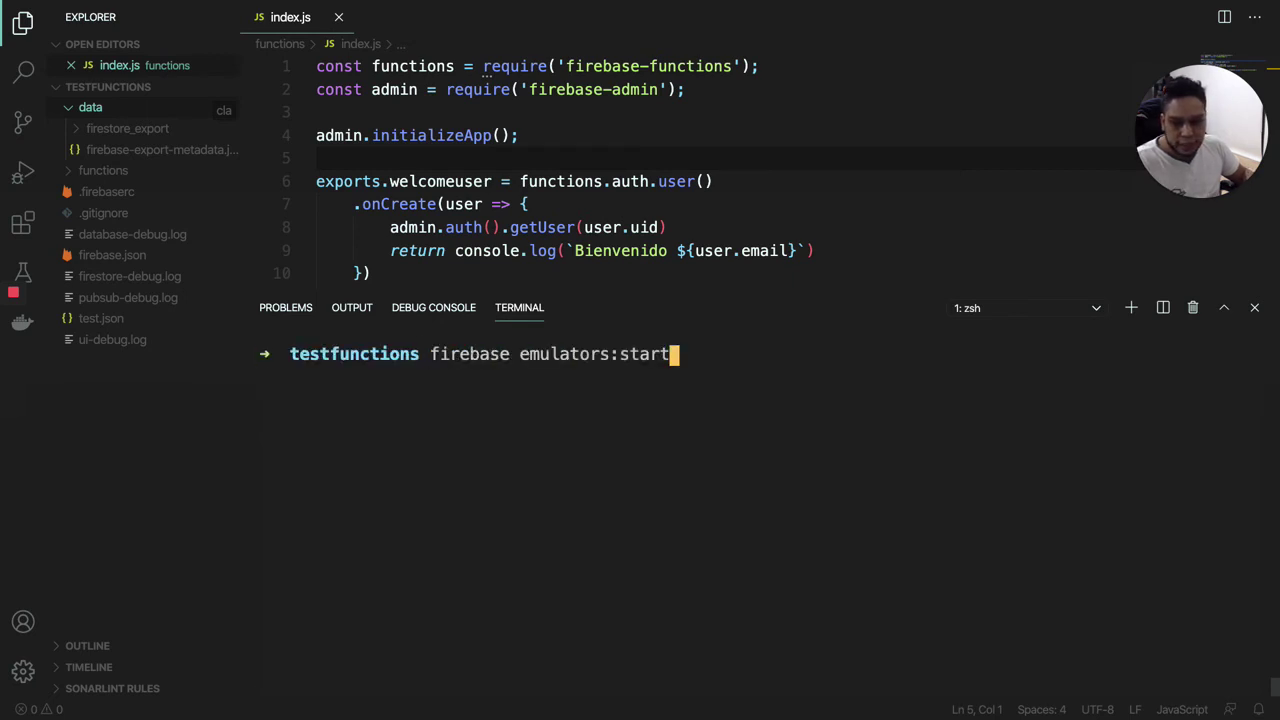
{"action": "type", "text": "-"}
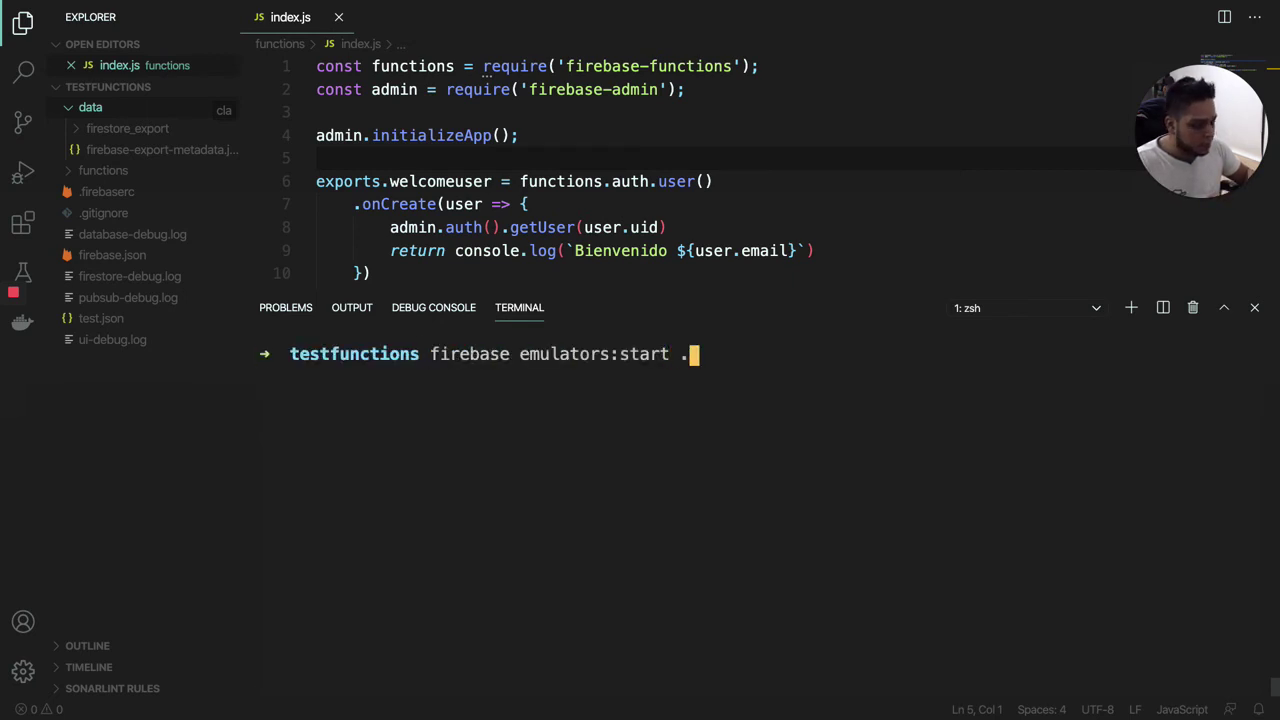
{"action": "type", "text": "-import"}
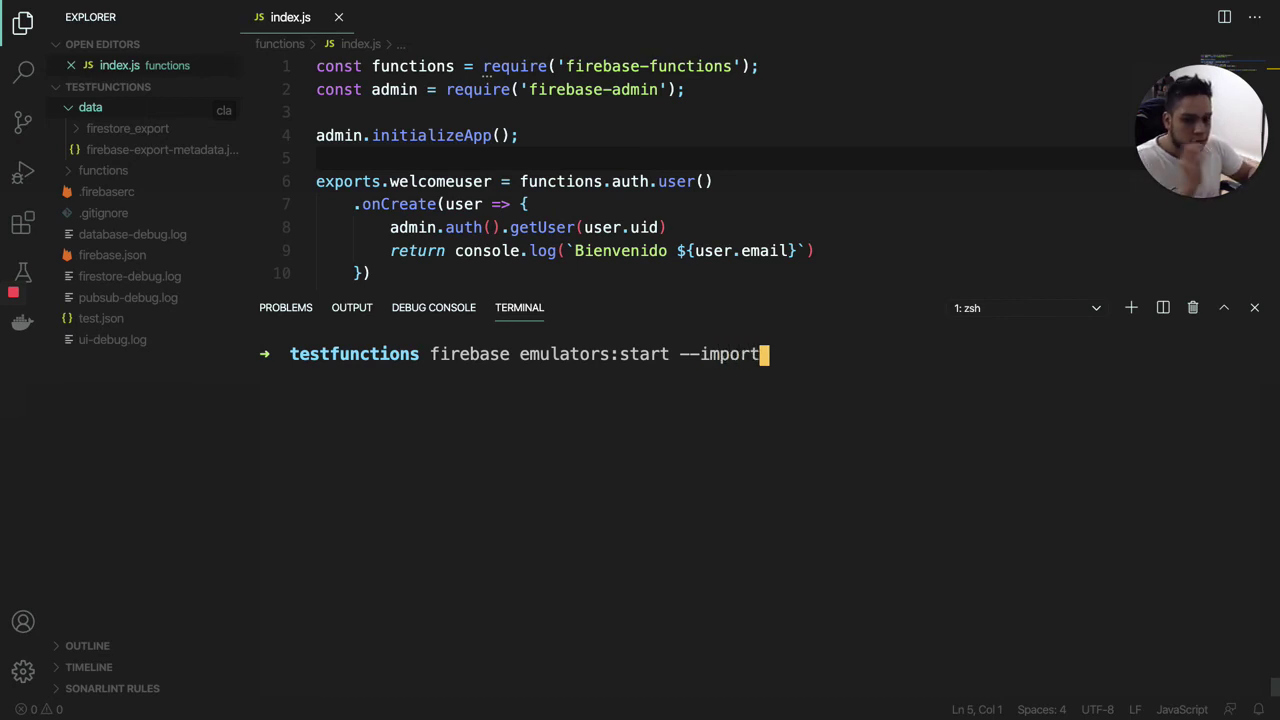
{"action": "type", "text": " ad"}
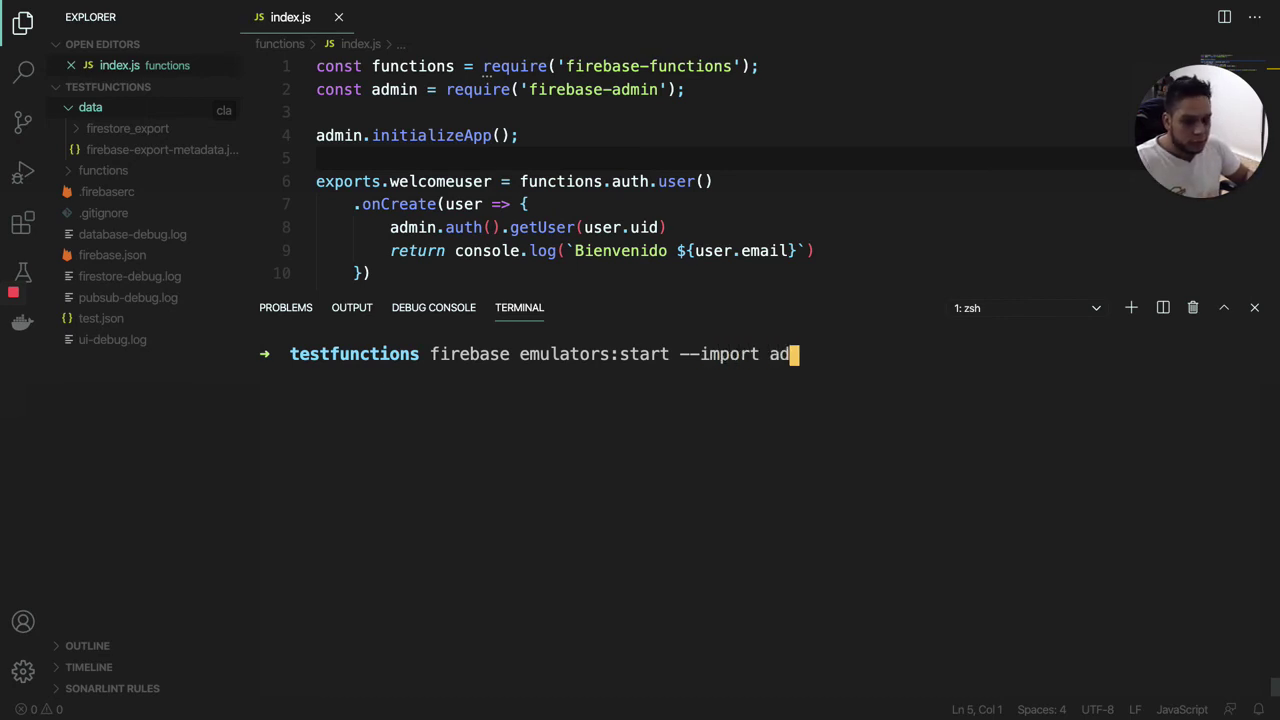
{"action": "key", "text": "BackSpace"}
{"action": "key", "text": "BackSpace"}
{"action": "type", "text": "data"}
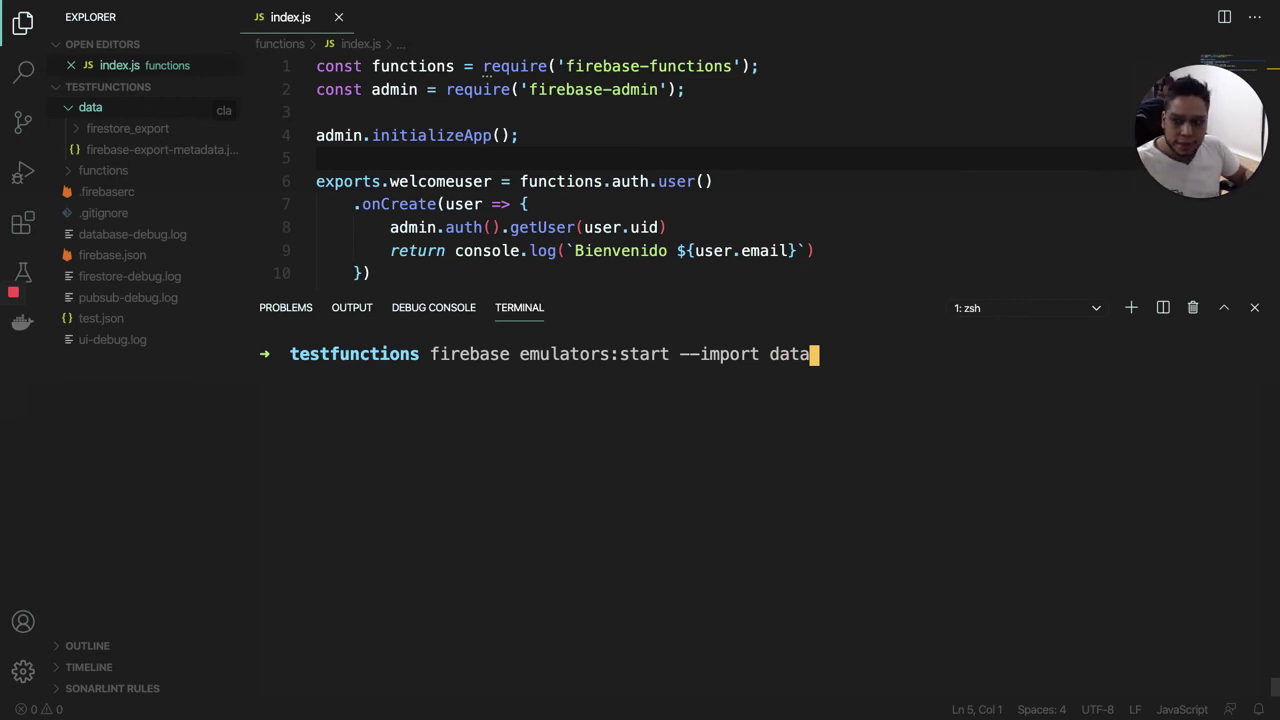
{"action": "key", "text": "Return"}
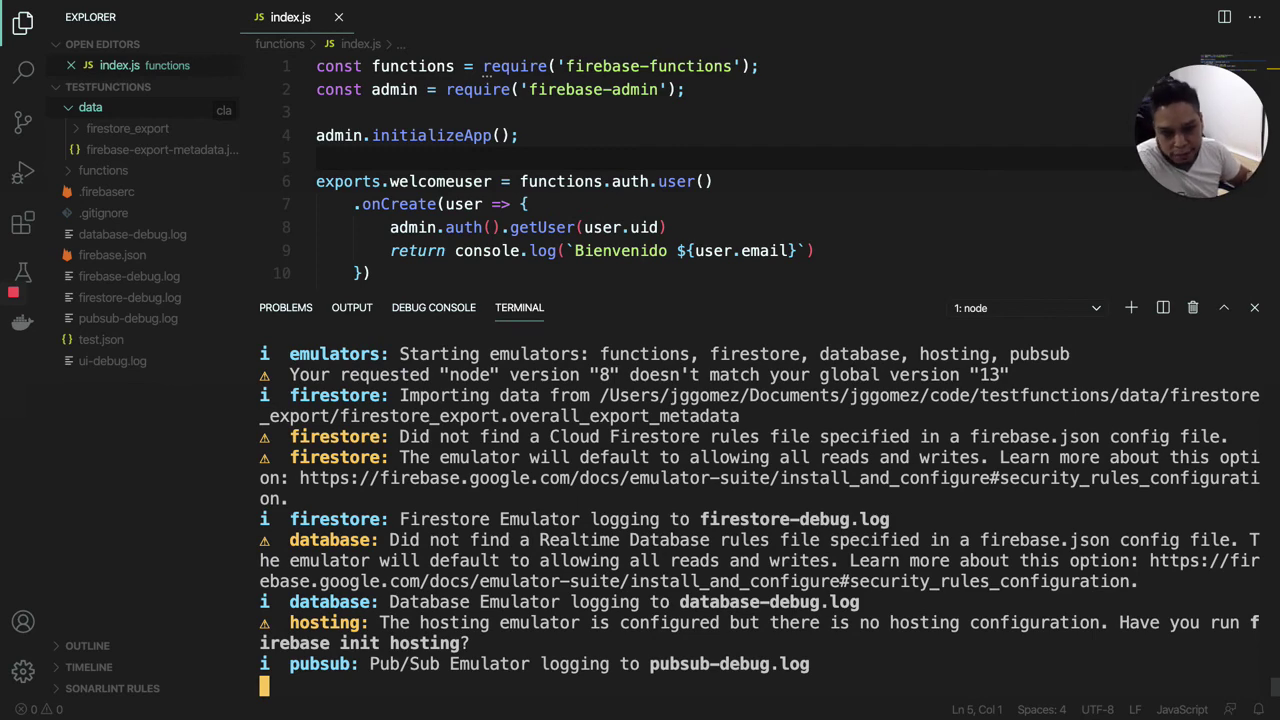
- Switch to the browser and open the gametypes document in Firestore to check the imported fields
{"action": "key", "text": "ctrl+Right"}
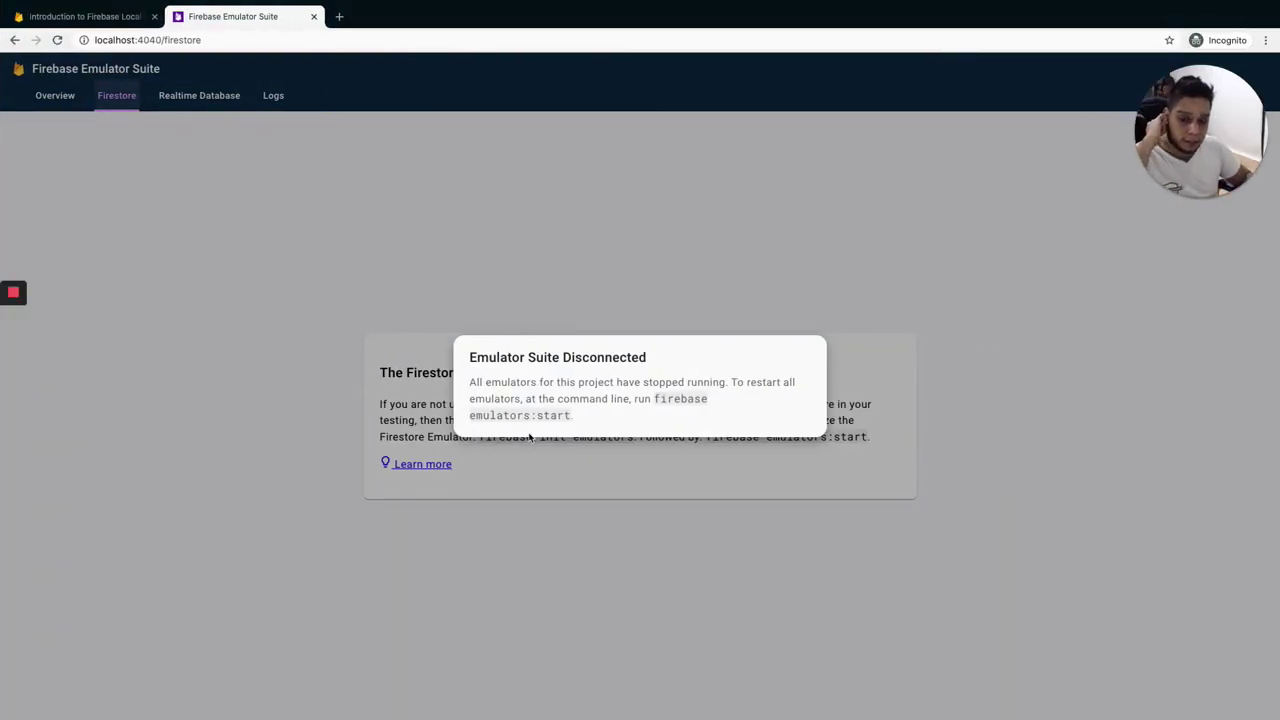
{"action": "key", "text": "ctrl+Left"}
{"action": "key", "text": "ctrl+Right"}
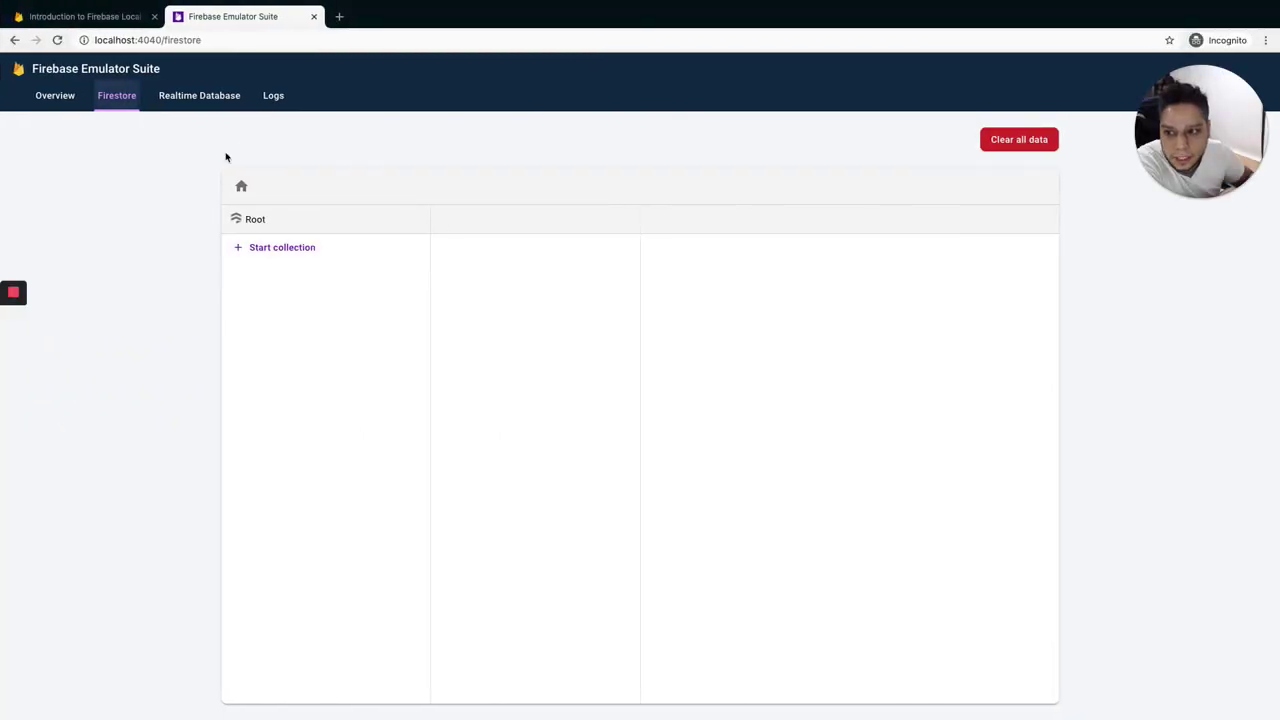
{"action": "left_click", "coordinate": [216, 103]}
{"action": "left_click", "coordinate": [142, 104]}
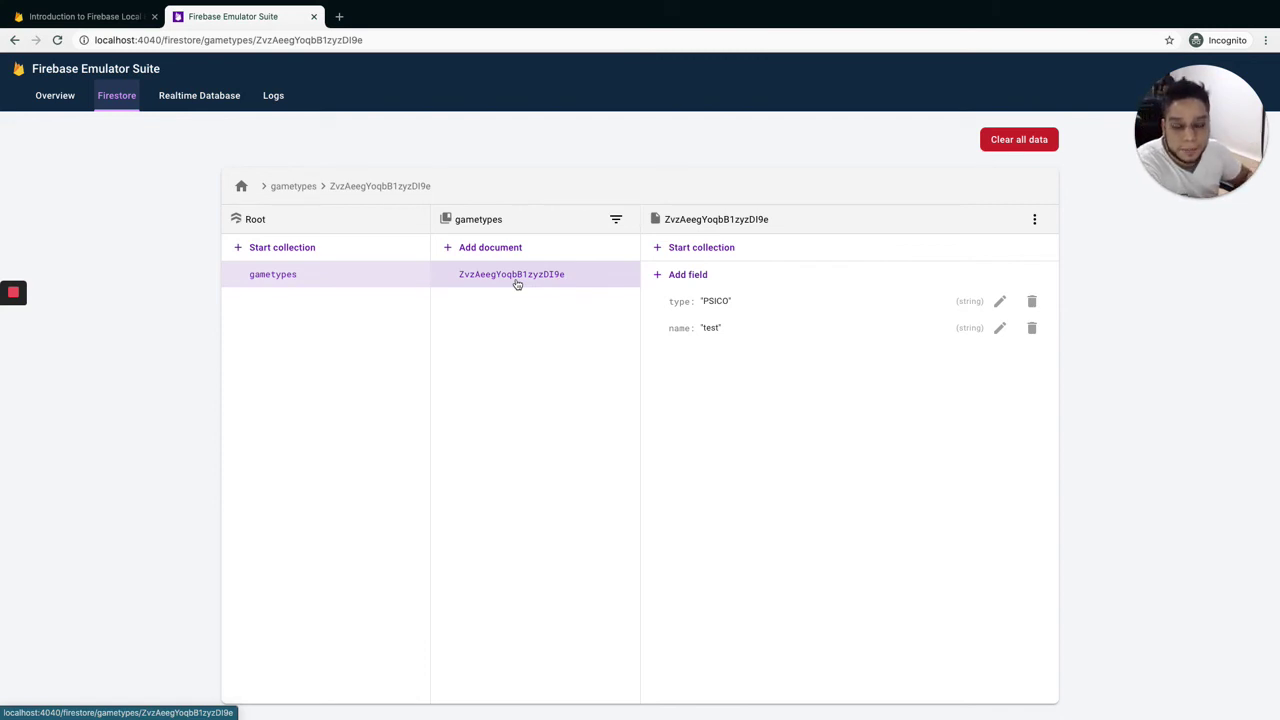
- Switch to VS Code, review the functions initialization output, and hide the terminal to show more of index.js
{"action": "key", "text": "ctrl+Left"}
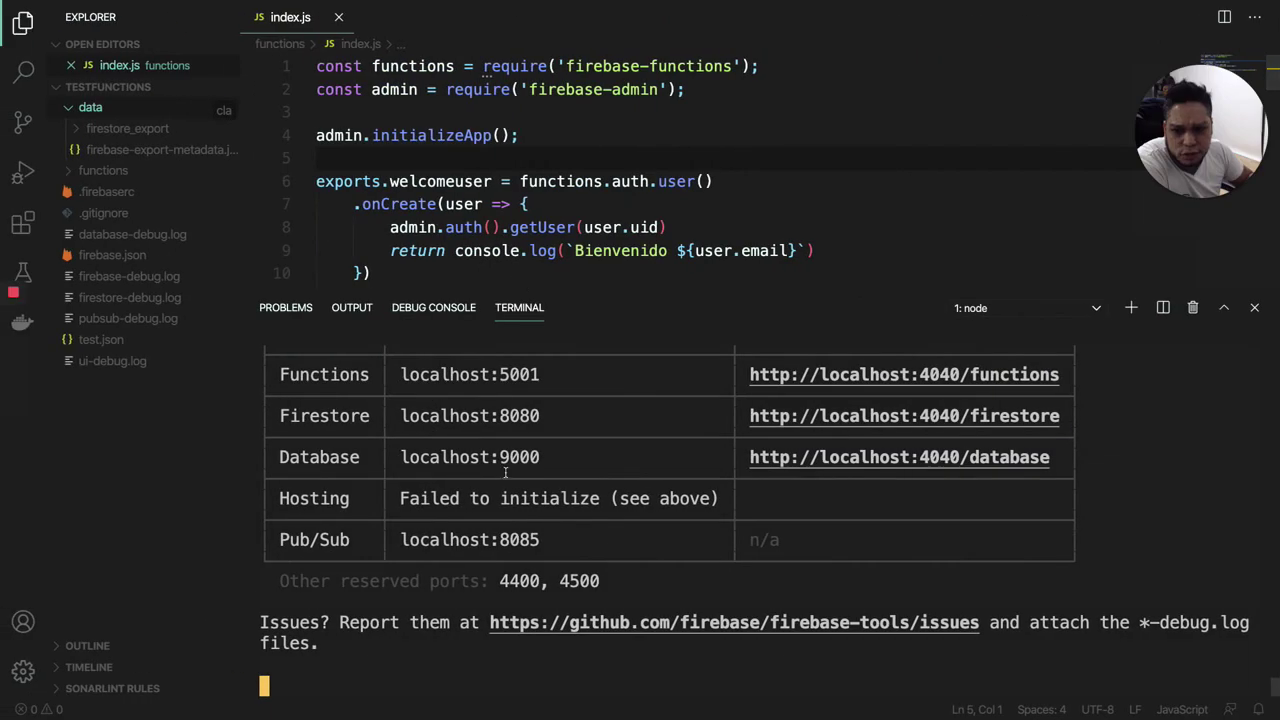
{"action": "scroll", "coordinate": [505, 472], "scroll_direction": "up", "scroll_amount": 3}
{"action": "scroll", "coordinate": [505, 472], "scroll_direction": "up", "scroll_amount": 4}
{"action": "left_click", "coordinate": [594, 209]}
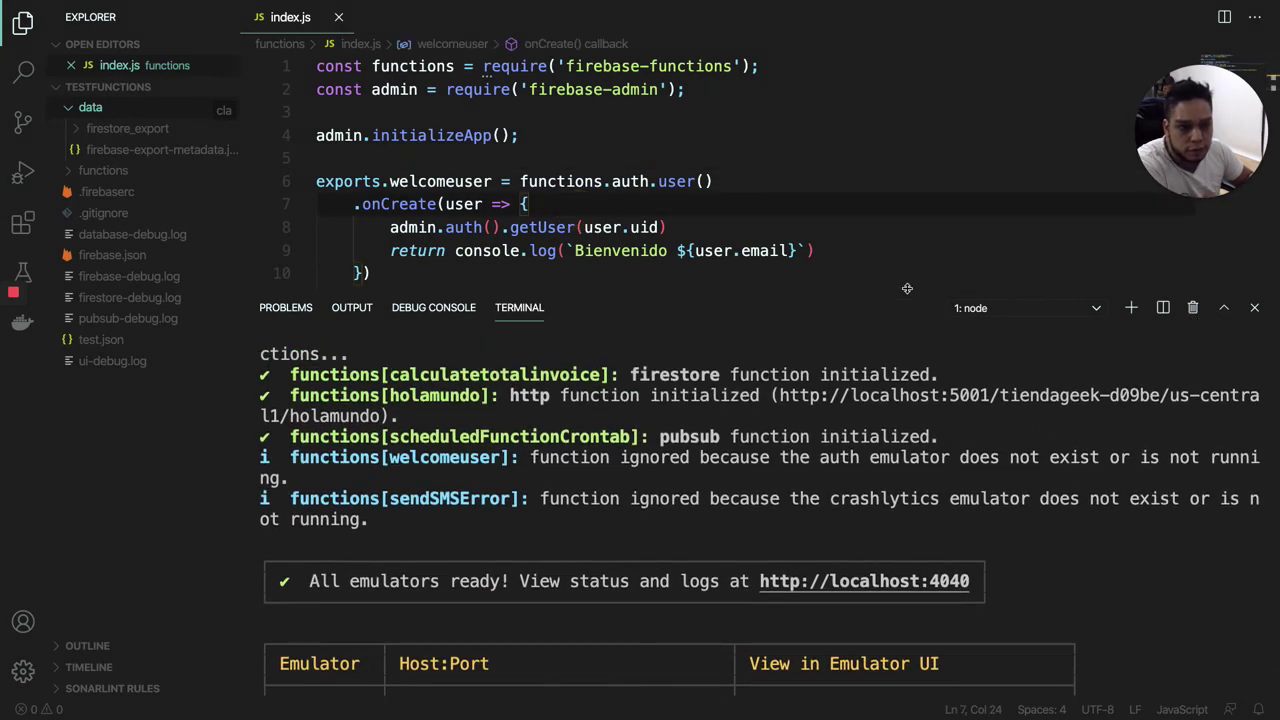
{"action": "left_click", "coordinate": [945, 252]}
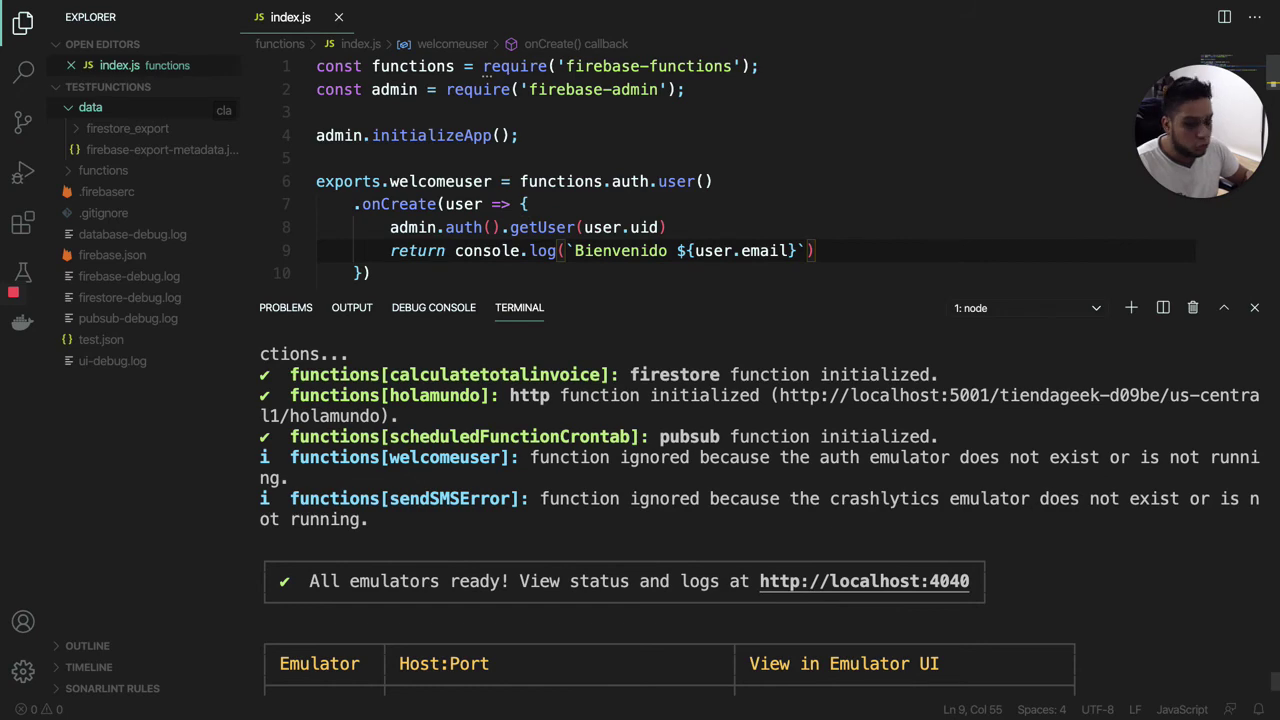
{"action": "key", "text": "ctrl+j"}
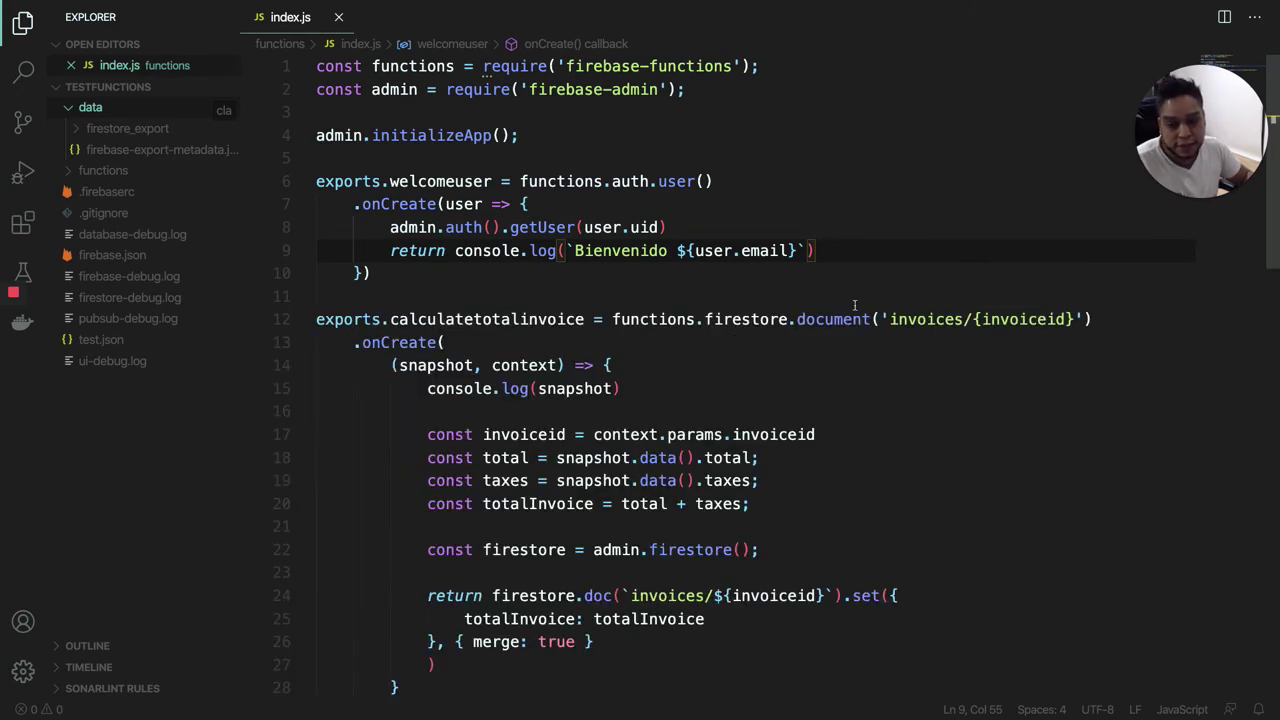
- Hide the sidebar and examine the calculatetotalinvoice function's Firestore trigger on the 'invoices/{invoiceid}' document path in index.js
{"action": "left_click", "coordinate": [740, 319]}
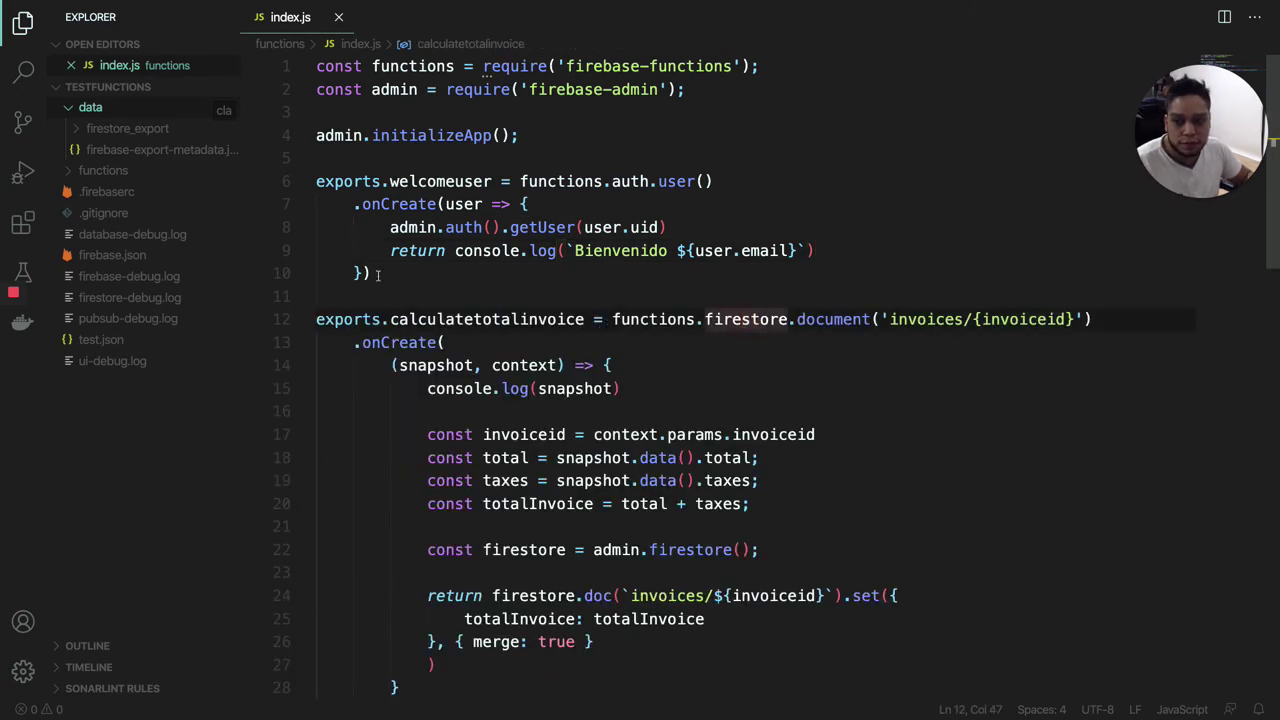
{"action": "key", "text": "ctrl+b"}
{"action": "double_click", "coordinate": [548, 319]}
{"action": "scroll", "coordinate": [540, 300], "scroll_direction": "down", "scroll_amount": 1}
{"action": "double_click", "coordinate": [618, 260]}
{"action": "double_click", "coordinate": [708, 260]}
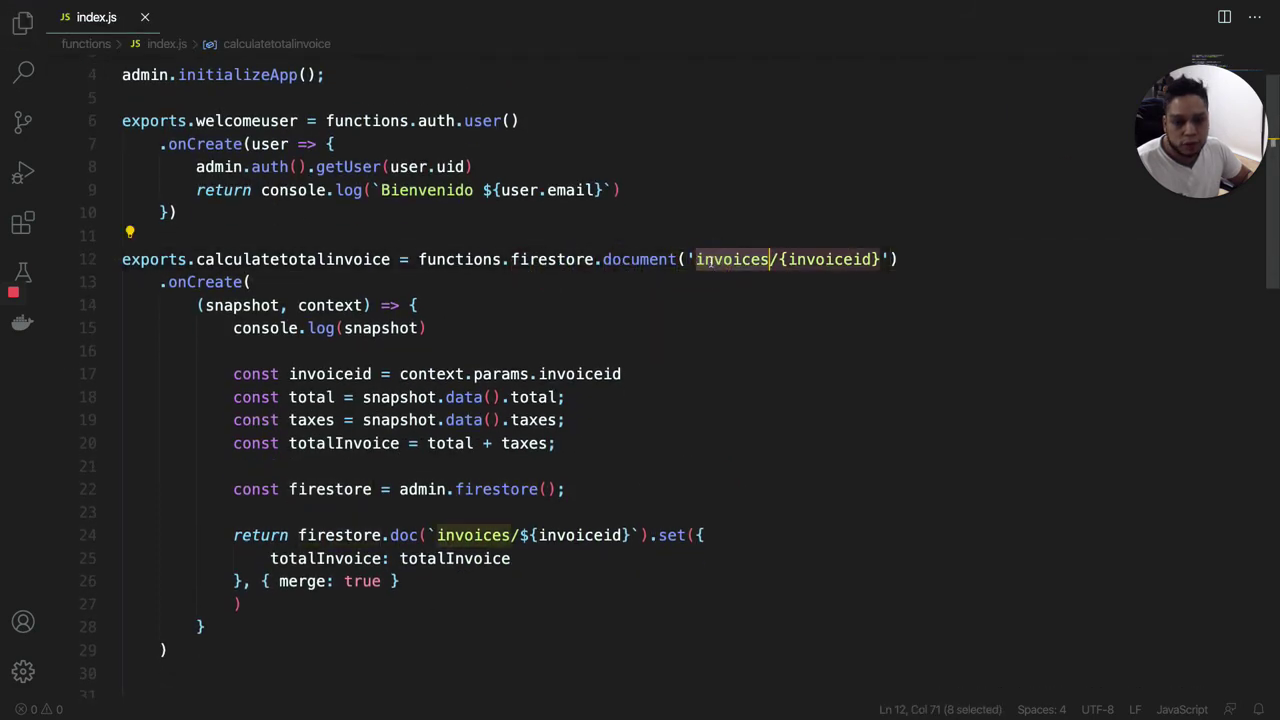
{"action": "double_click", "coordinate": [829, 259]}
- Examine how calculatetotalinvoice reads invoiceid, total and taxes and writes totalInvoice back to the invoice document
{"action": "left_click", "coordinate": [440, 350]}
{"action": "double_click", "coordinate": [553, 373]}
{"action": "double_click", "coordinate": [533, 397]}
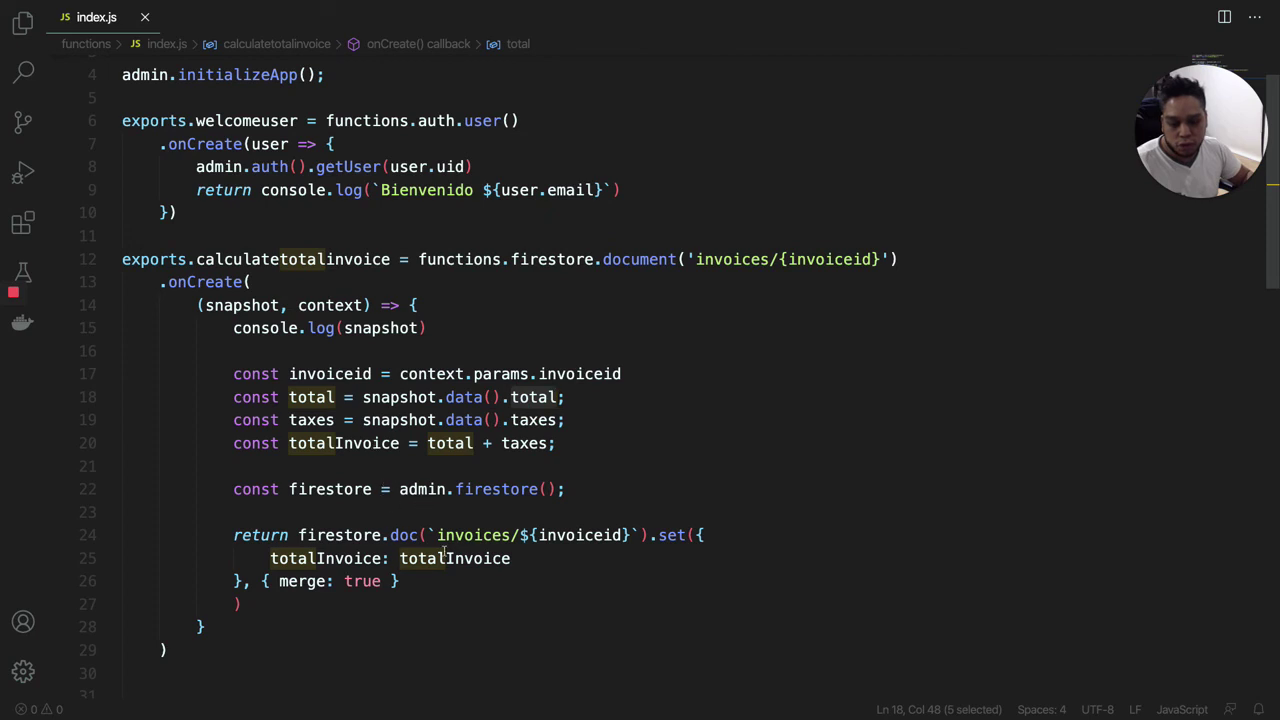
{"action": "left_click", "coordinate": [502, 558]}
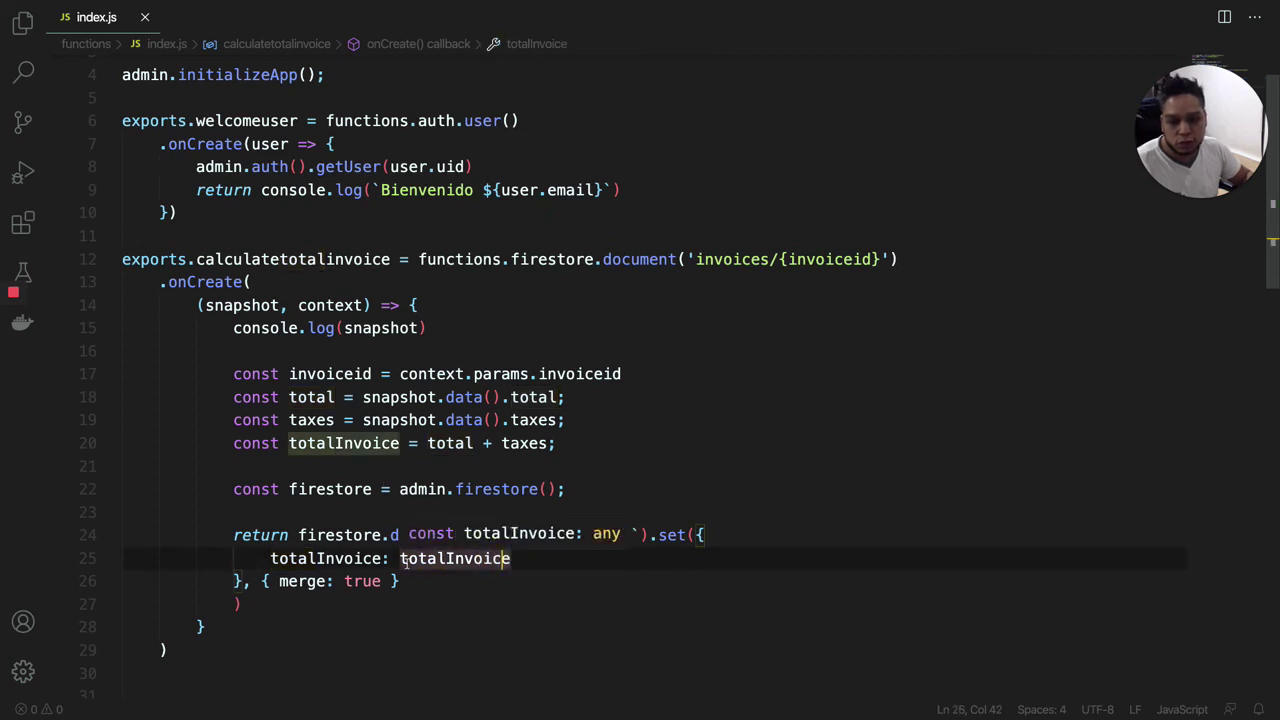
{"action": "double_click", "coordinate": [533, 397]}
{"action": "double_click", "coordinate": [532, 420]}
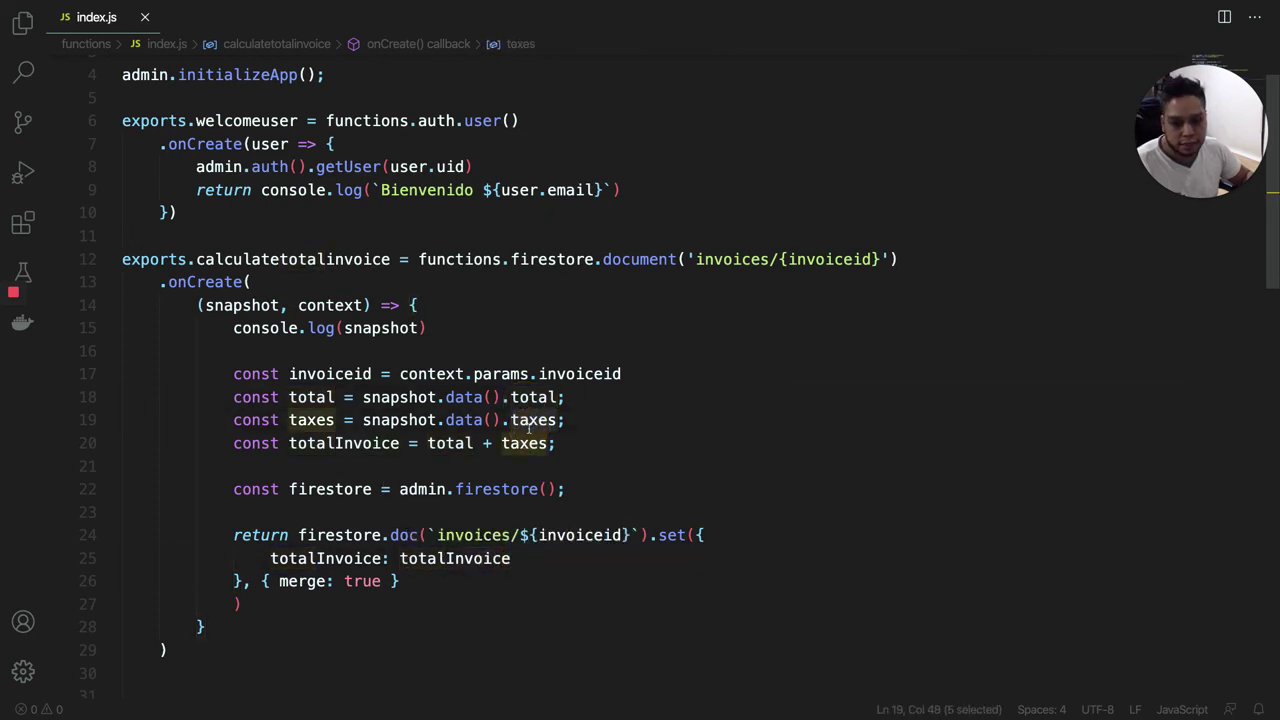
- Switch to the browser and start a root-level Firestore collection with the ID invoices
{"action": "key", "text": "super+Tab"}
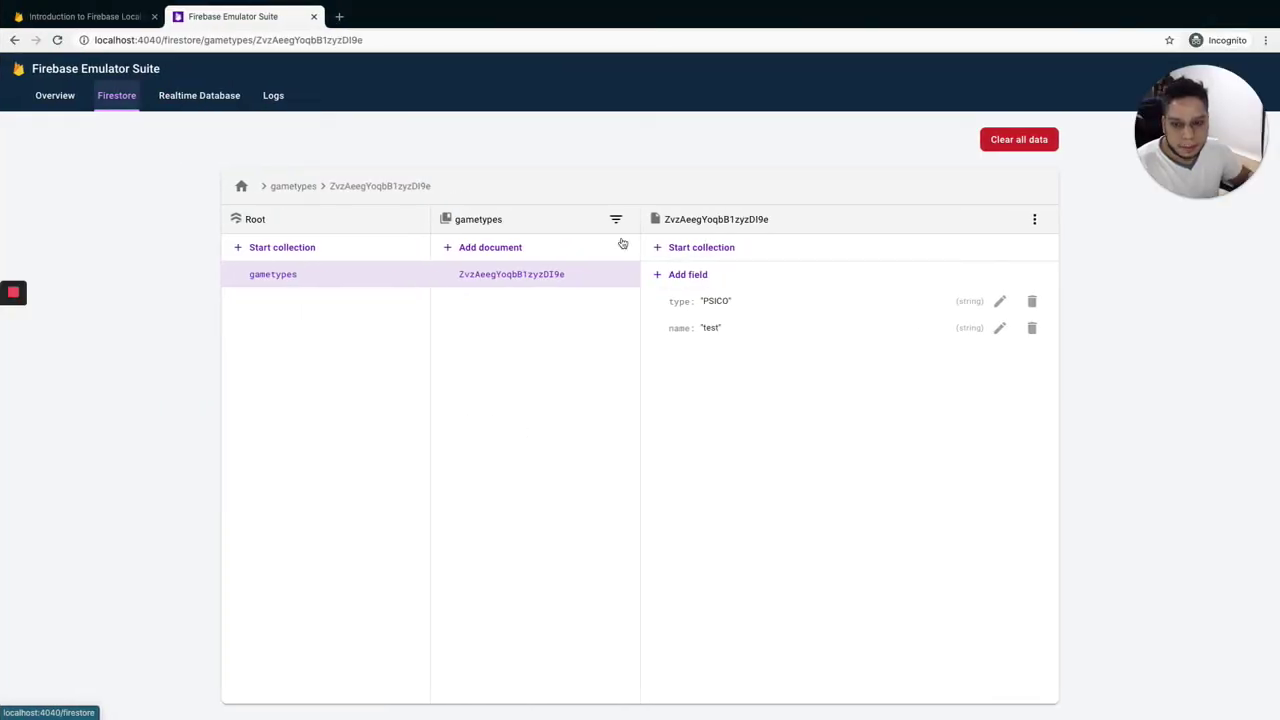
{"action": "left_click", "coordinate": [298, 247]}
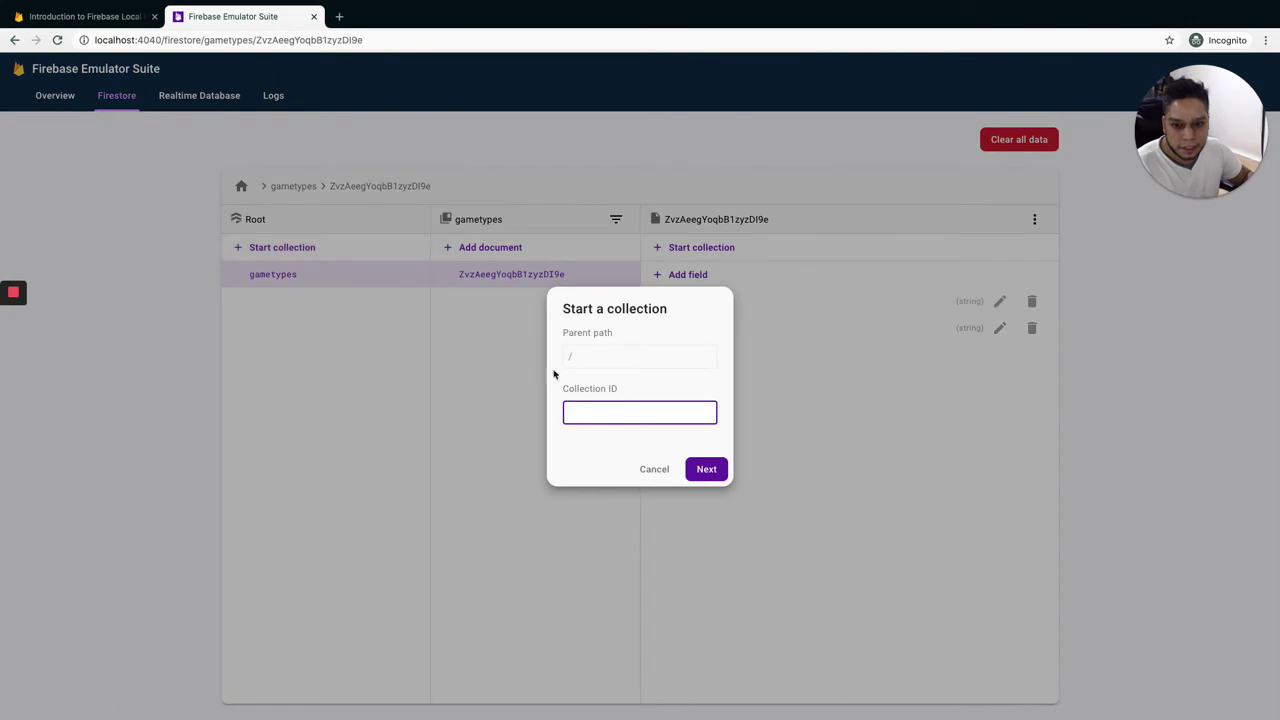
{"action": "type", "text": "invoices"}
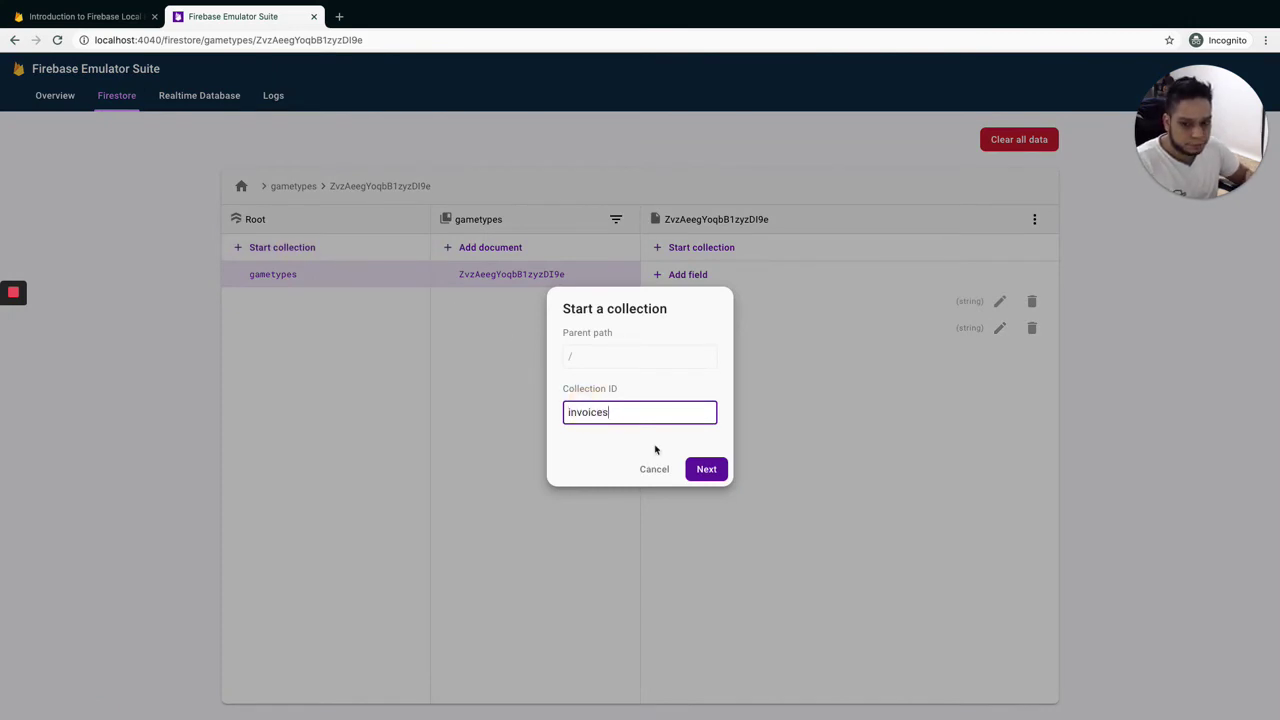
{"action": "left_click", "coordinate": [704, 469]}
- Define a number field named total with the value 10 for the first invoices document
{"action": "left_click", "coordinate": [530, 421]}
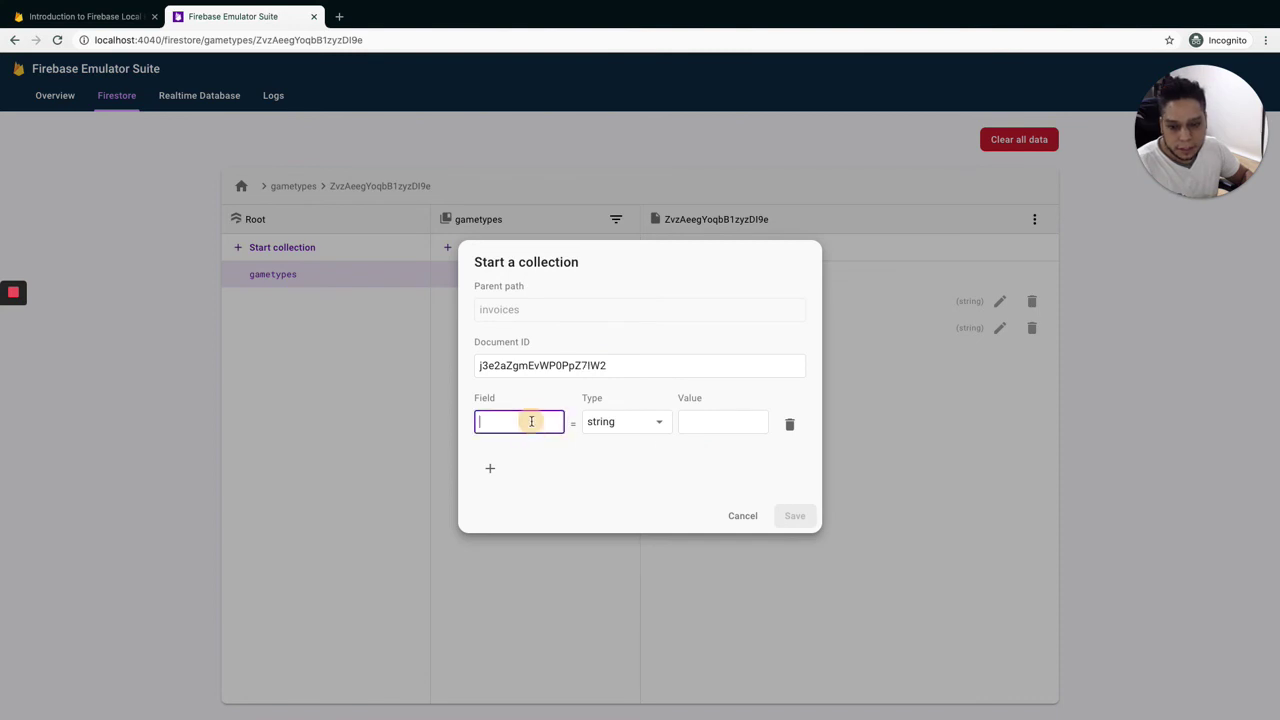
{"action": "type", "text": "t"}
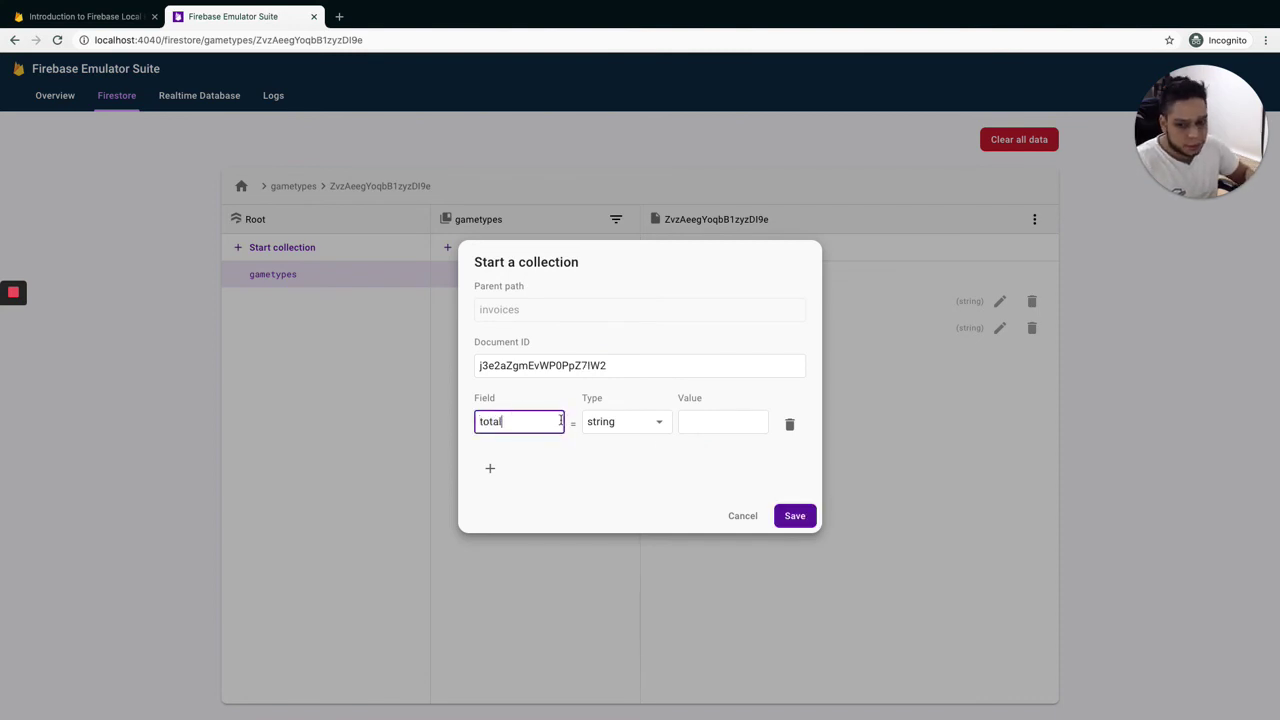
{"action": "type", "text": "otal"}
{"action": "left_click", "coordinate": [612, 423]}
{"action": "left_click", "coordinate": [626, 437]}
{"action": "left_click", "coordinate": [692, 421]}
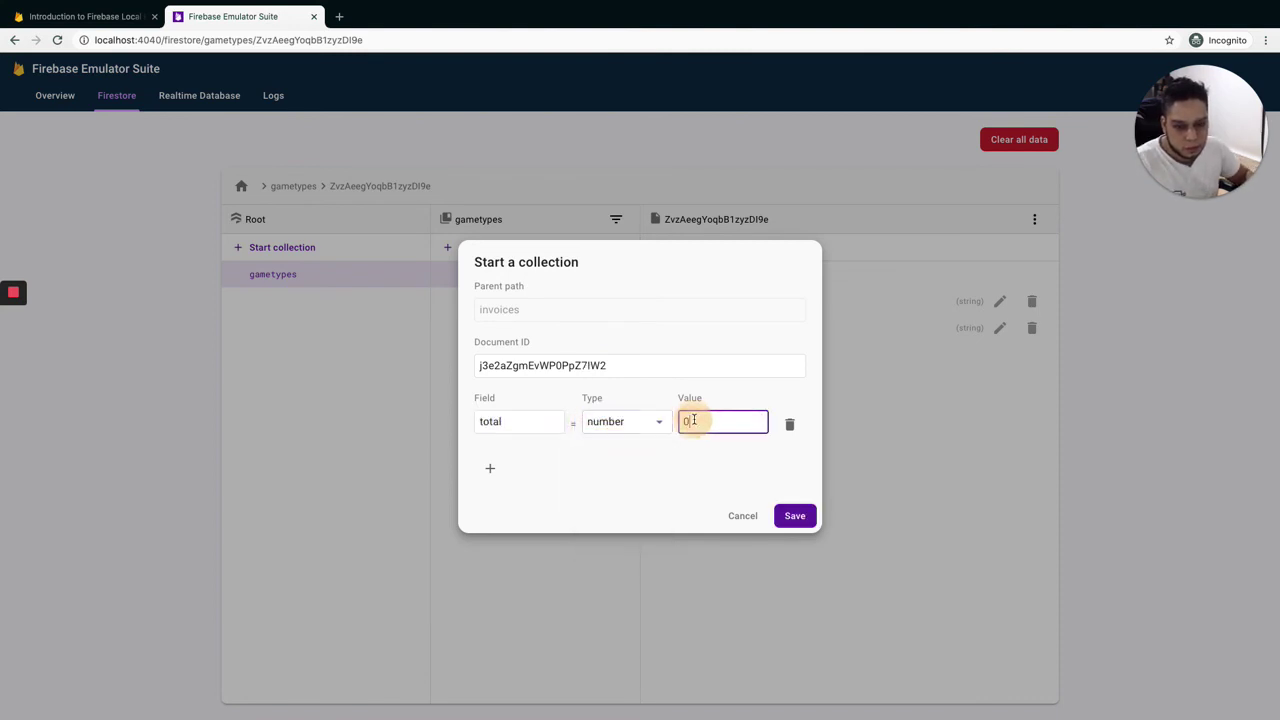
{"action": "key", "text": "BackSpace"}
{"action": "type", "text": "10"}
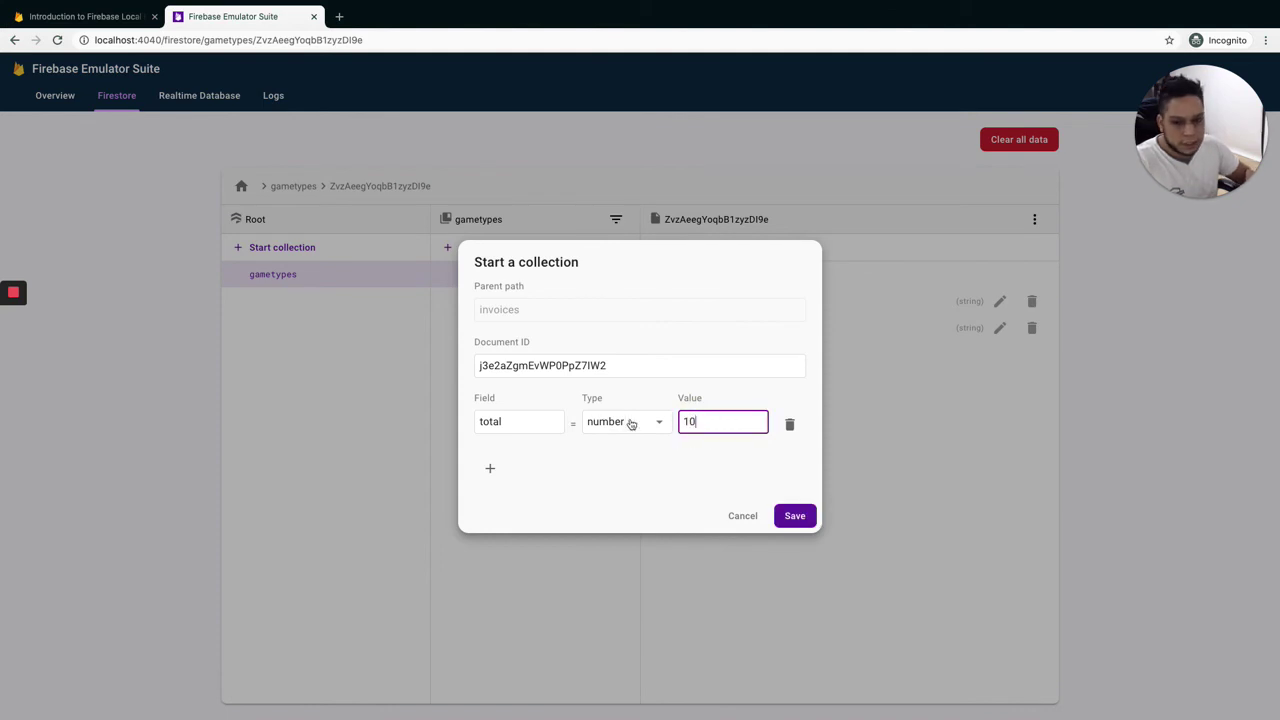
- Add a second number field named taxes with the value 5 and save the invoices collection
{"action": "left_click", "coordinate": [503, 467]}
{"action": "left_click", "coordinate": [521, 452]}
{"action": "type", "text": "taxes"}
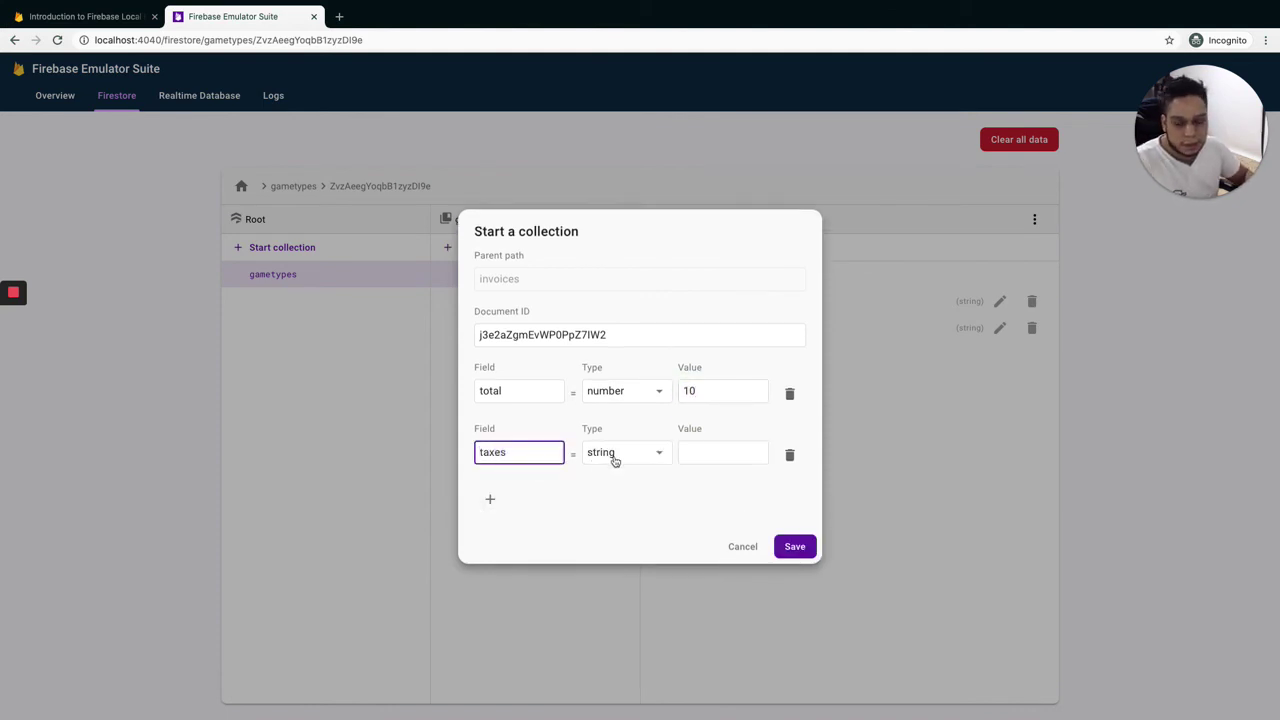
{"action": "left_click", "coordinate": [611, 452]}
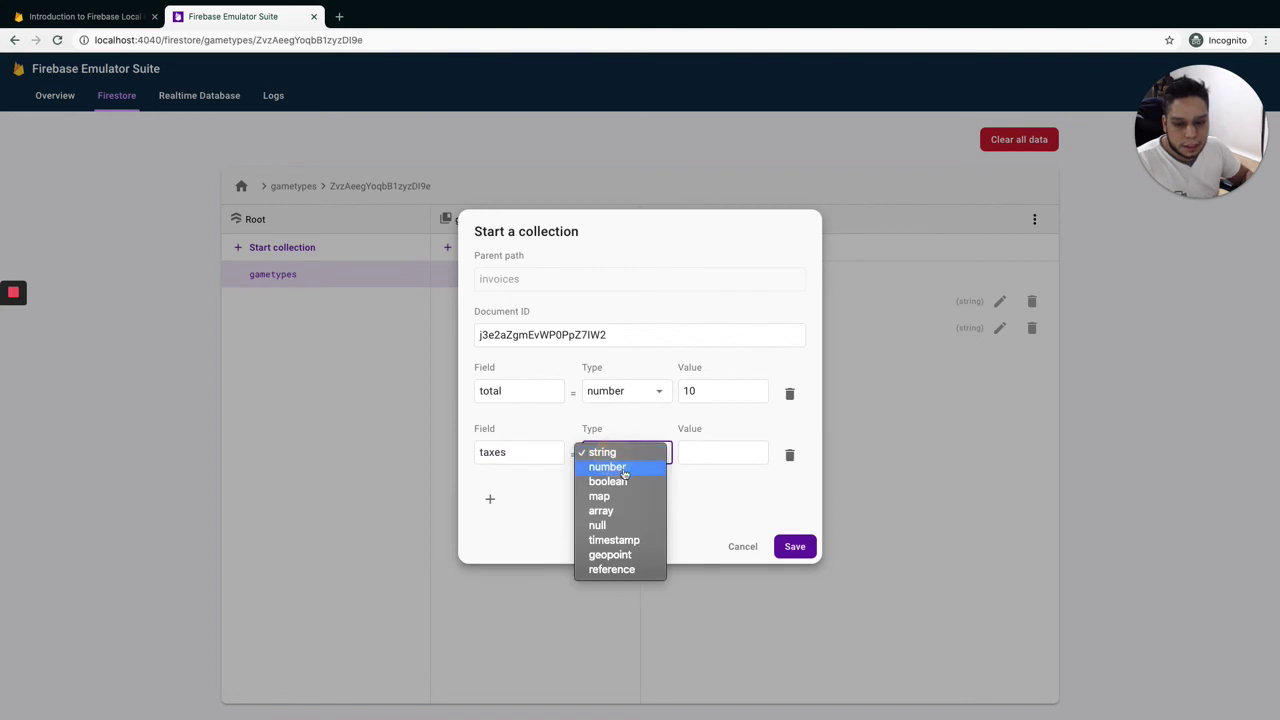
{"action": "left_click", "coordinate": [613, 467]}
{"action": "left_click", "coordinate": [721, 457]}
{"action": "key", "text": "BackSpace"}
{"action": "type", "text": "5"}
{"action": "left_click", "coordinate": [795, 548]}
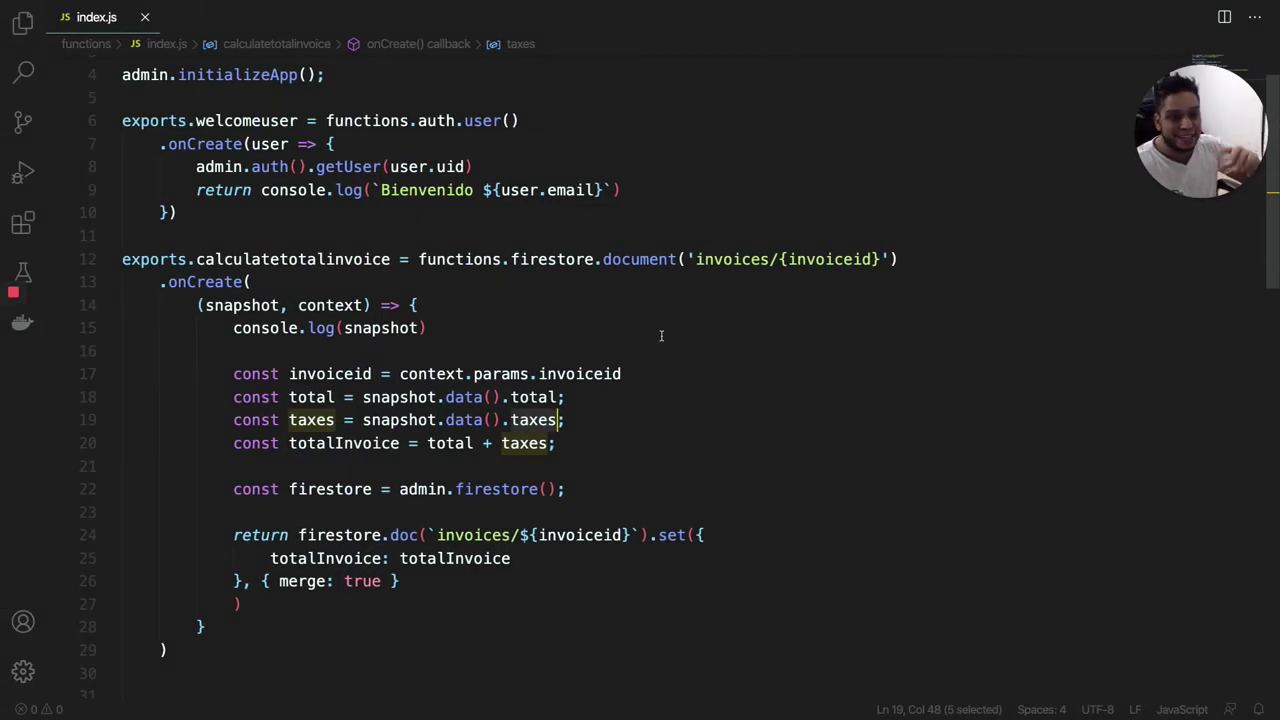
- In VS Code, show the terminal and review the execution output of calculatetotalinvoice
{"action": "left_click", "coordinate": [685, 394]}
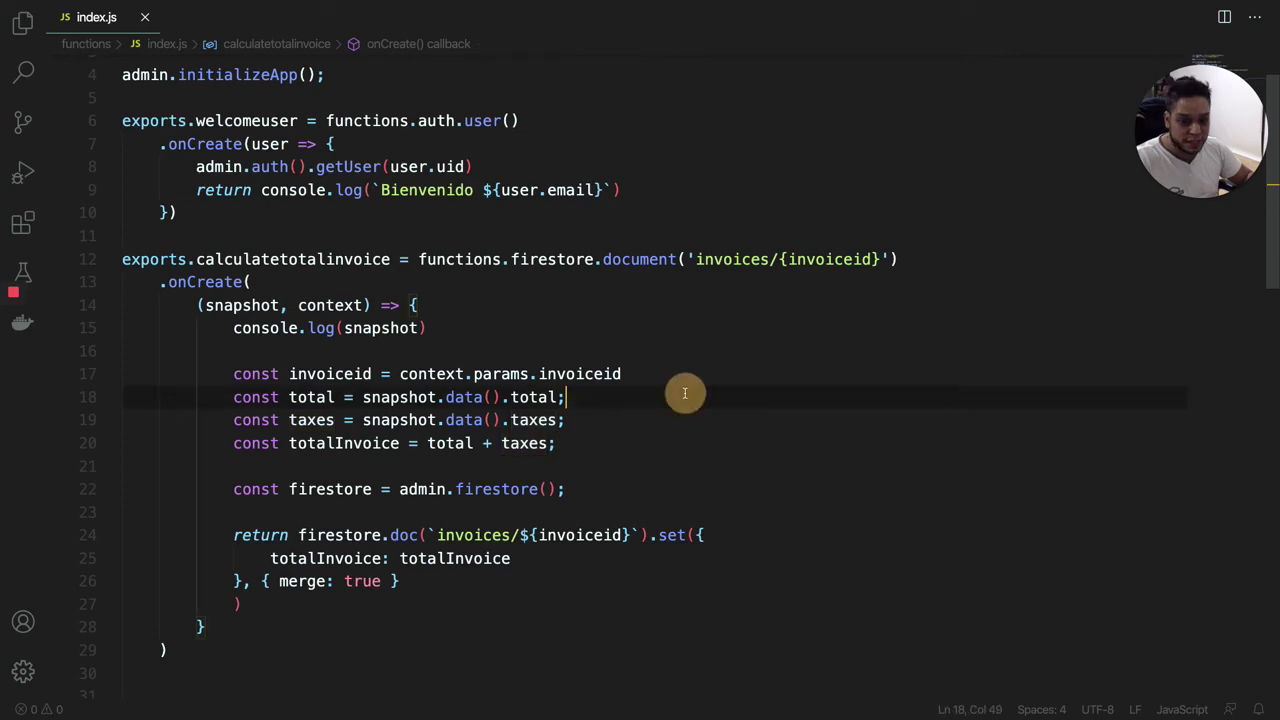
{"action": "key", "text": "ctrl+grave"}
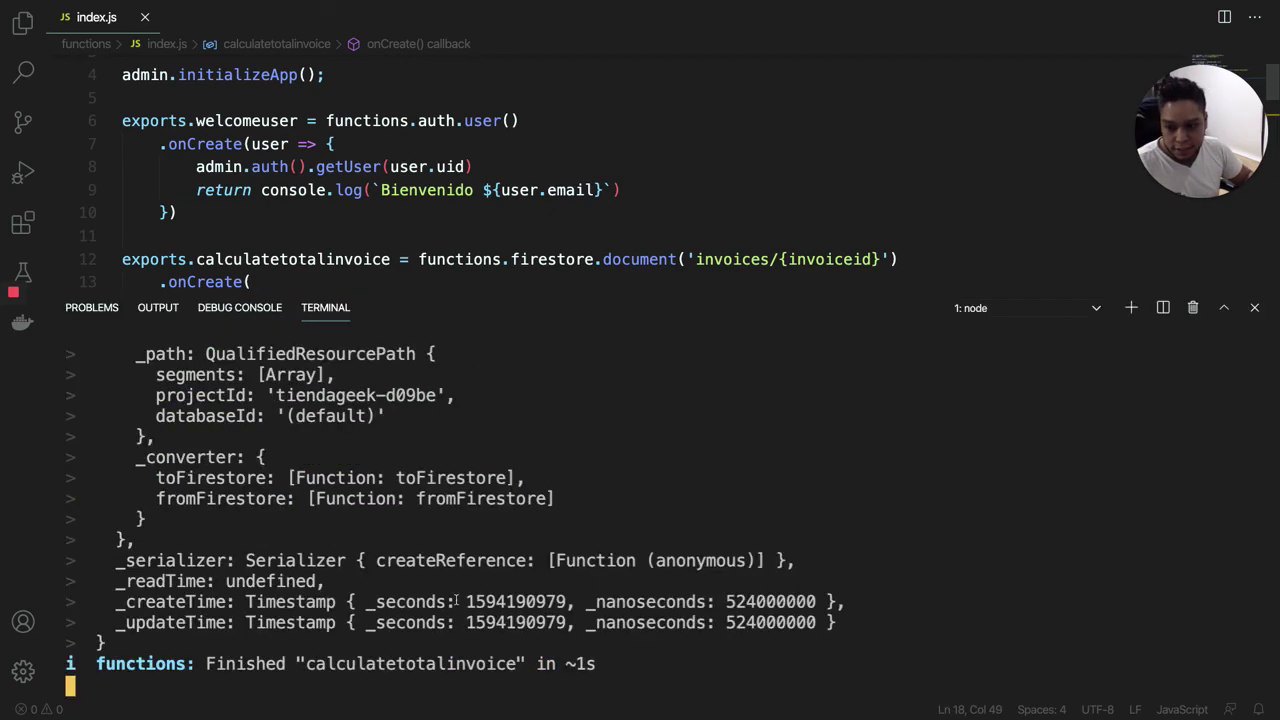
{"action": "scroll", "coordinate": [424, 394], "scroll_direction": "up", "scroll_amount": 15}
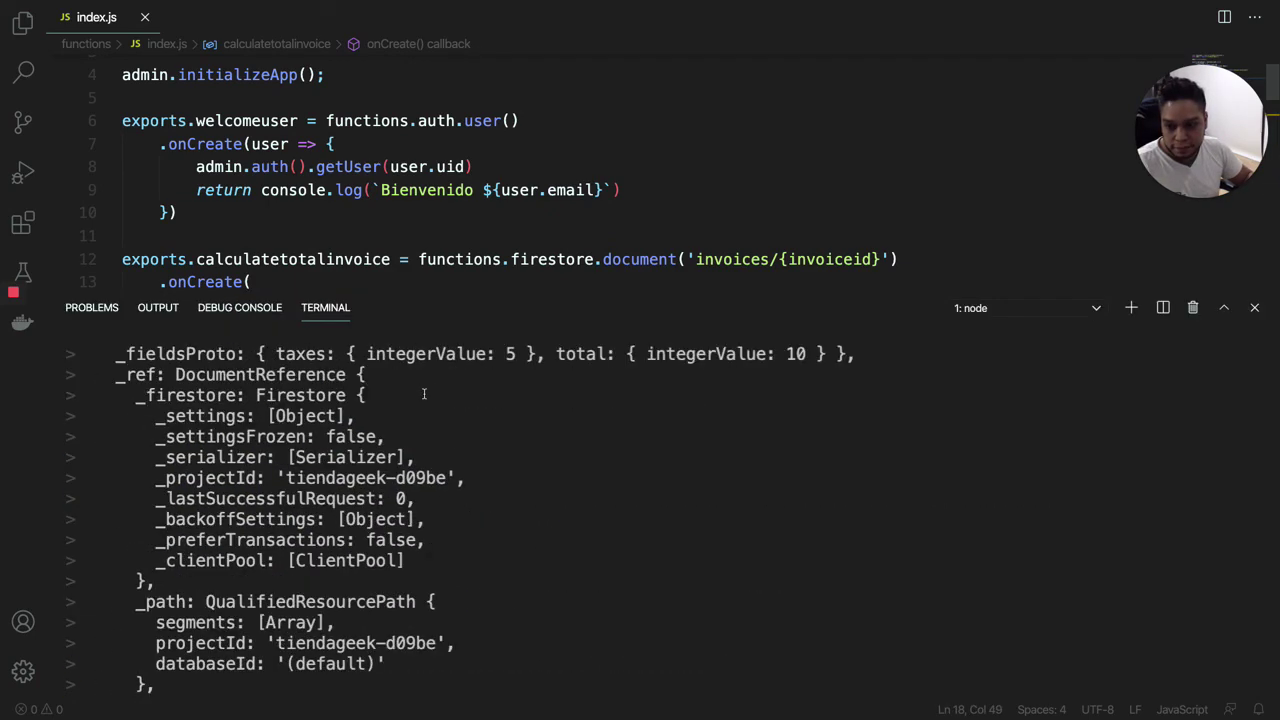
{"action": "scroll", "coordinate": [424, 394], "scroll_direction": "down", "scroll_amount": 3}
- Switch to the browser, review the calculatetotalinvoice entries in the emulator logs, and return to the emulator overview
{"action": "key", "text": "ctrl+Right"}
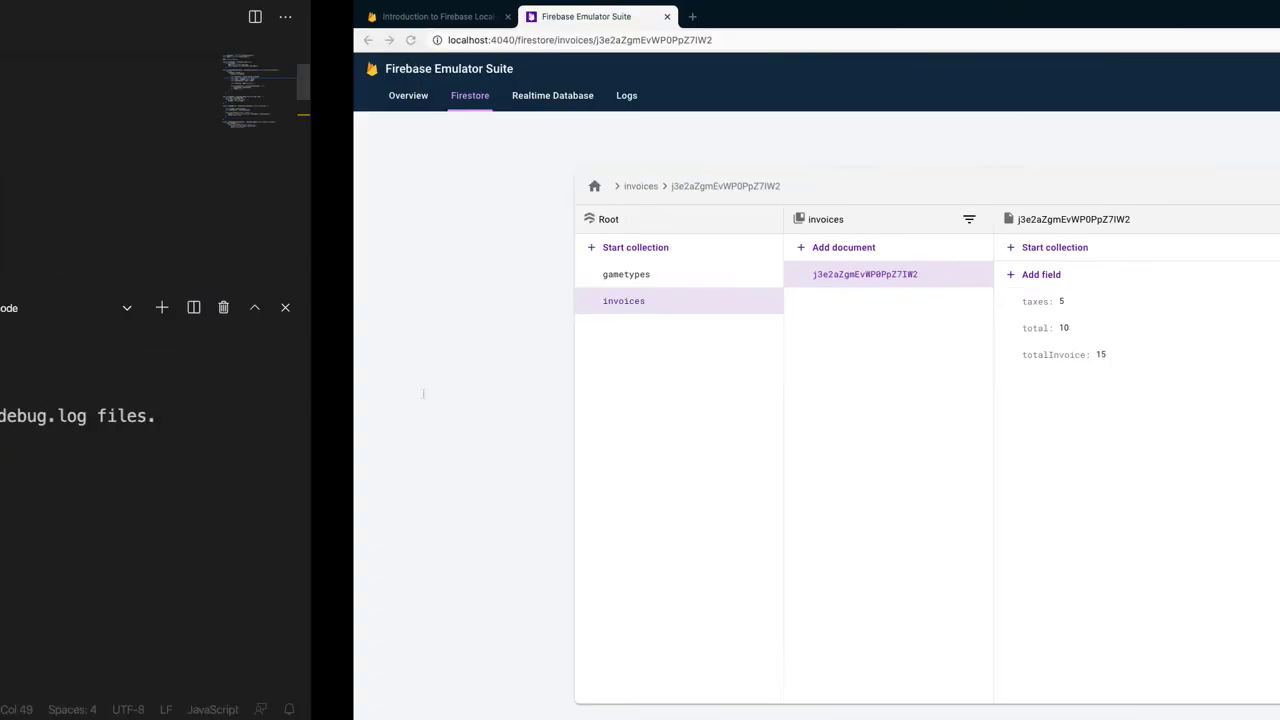
{"action": "left_click", "coordinate": [273, 96]}
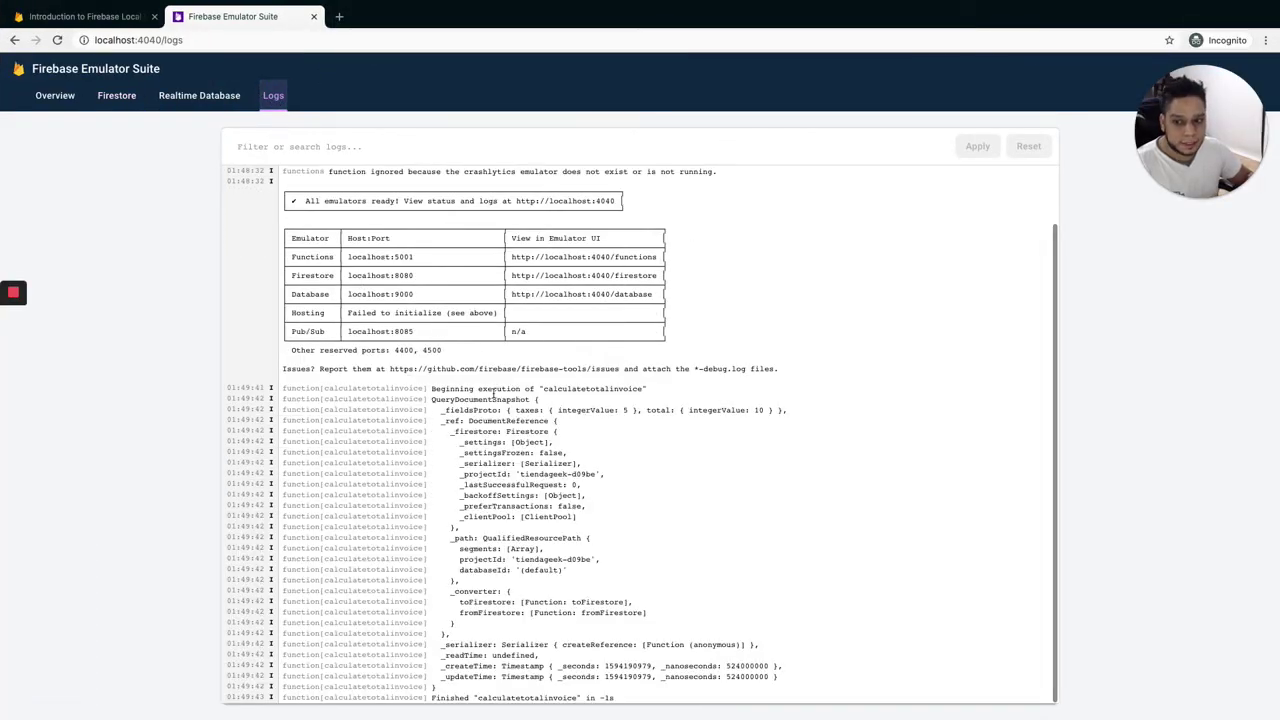
{"action": "scroll", "coordinate": [493, 394], "scroll_direction": "up", "scroll_amount": 2}
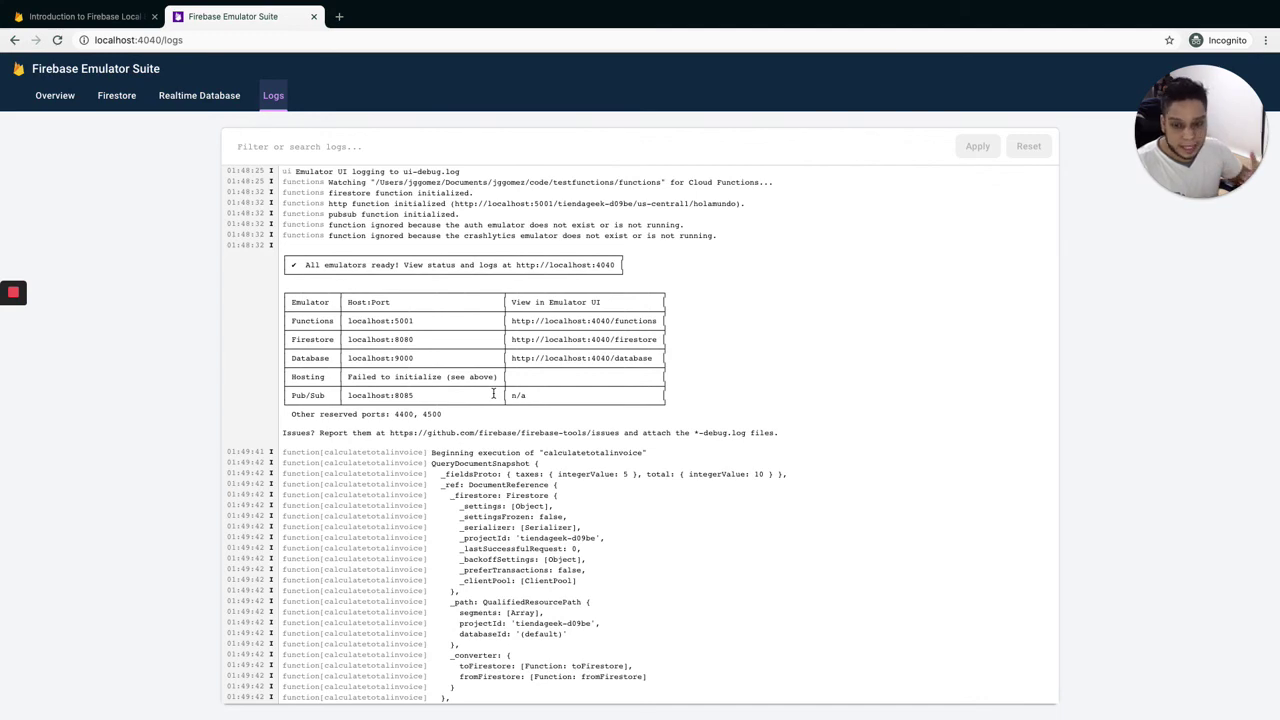
{"action": "scroll", "coordinate": [493, 394], "scroll_direction": "down", "scroll_amount": 2}
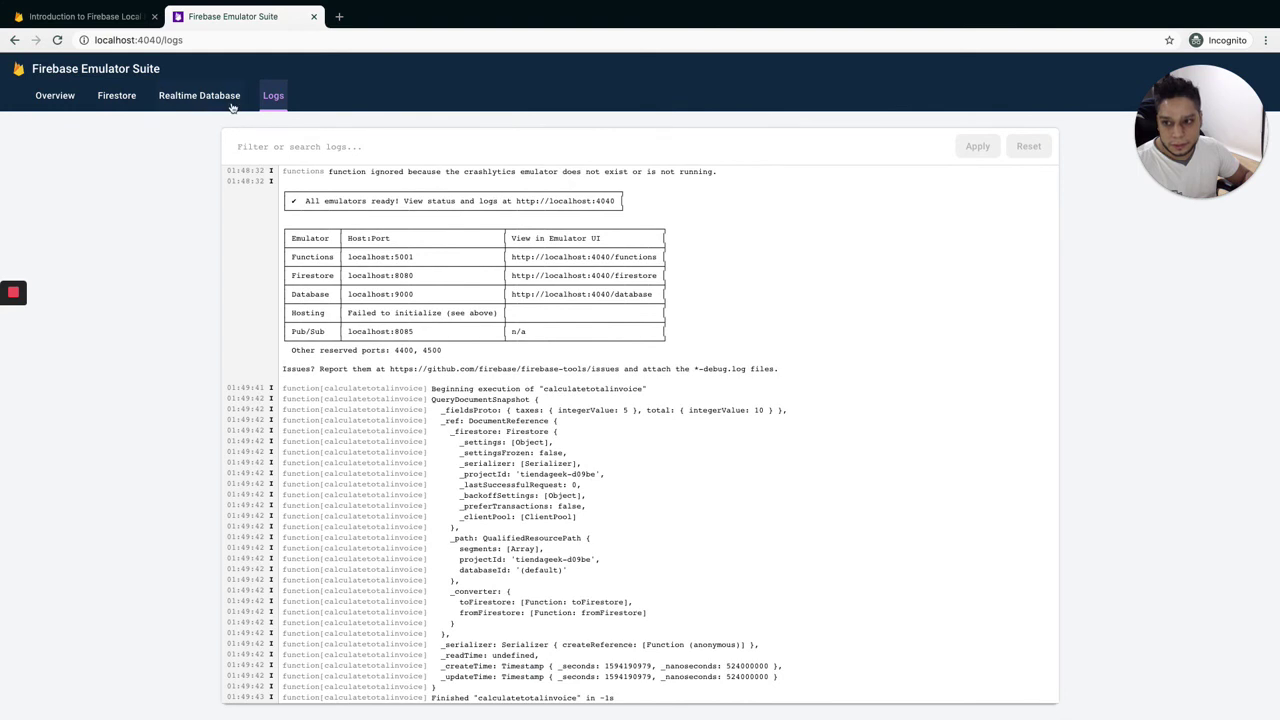
{"action": "left_click", "coordinate": [120, 100]}
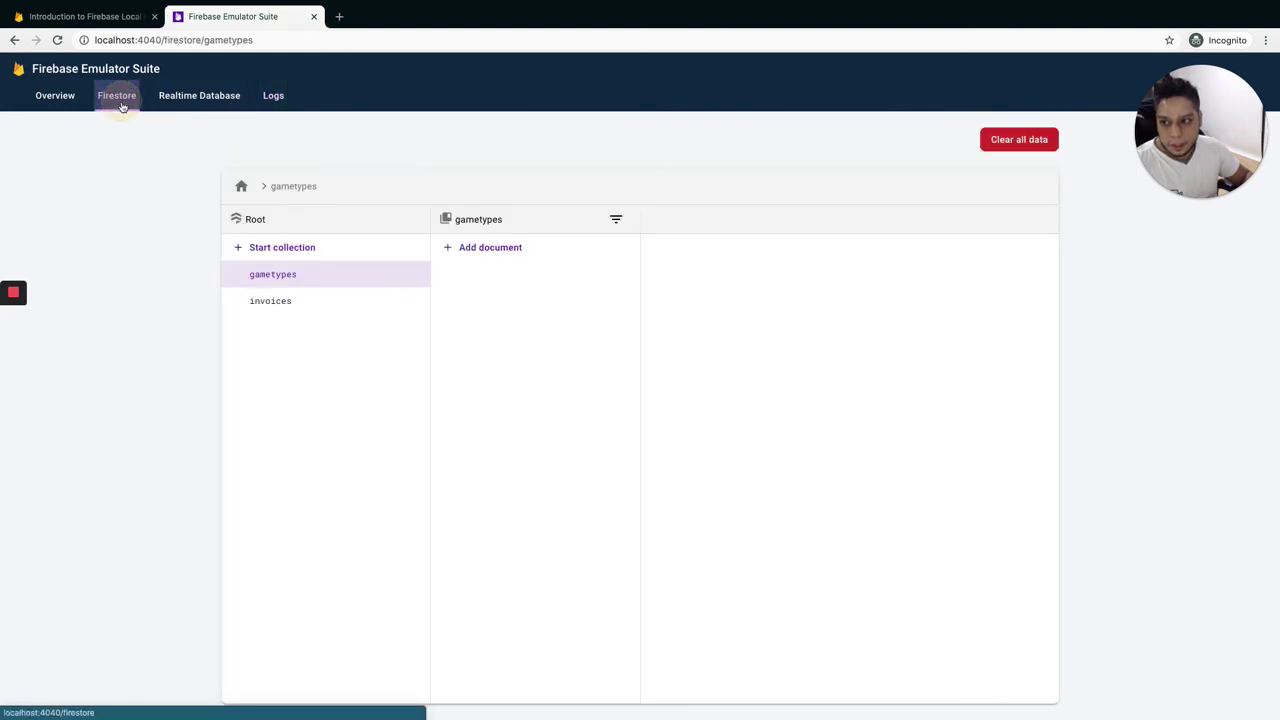
{"action": "left_click", "coordinate": [60, 100]}
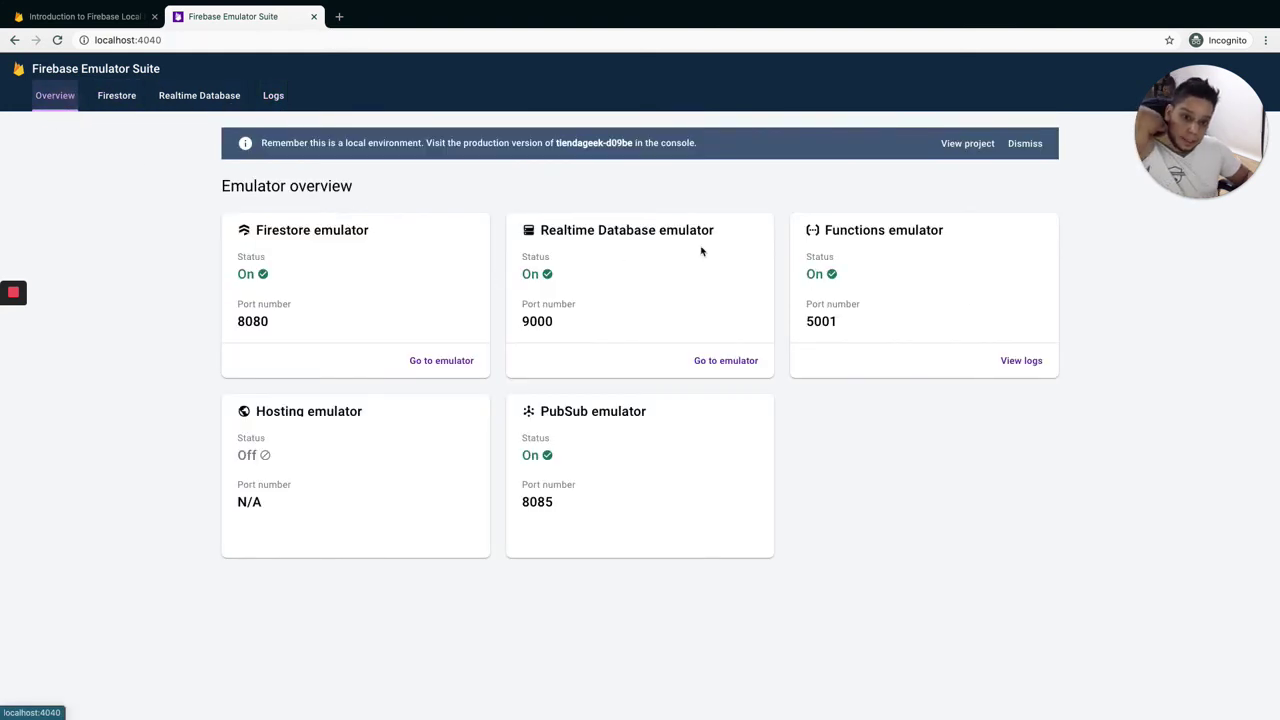
- Switch to VS Code, hide the terminal and examine how the holamundo HTTP function in index.js builds its message from the request's name
{"action": "key", "text": "super+Tab"}
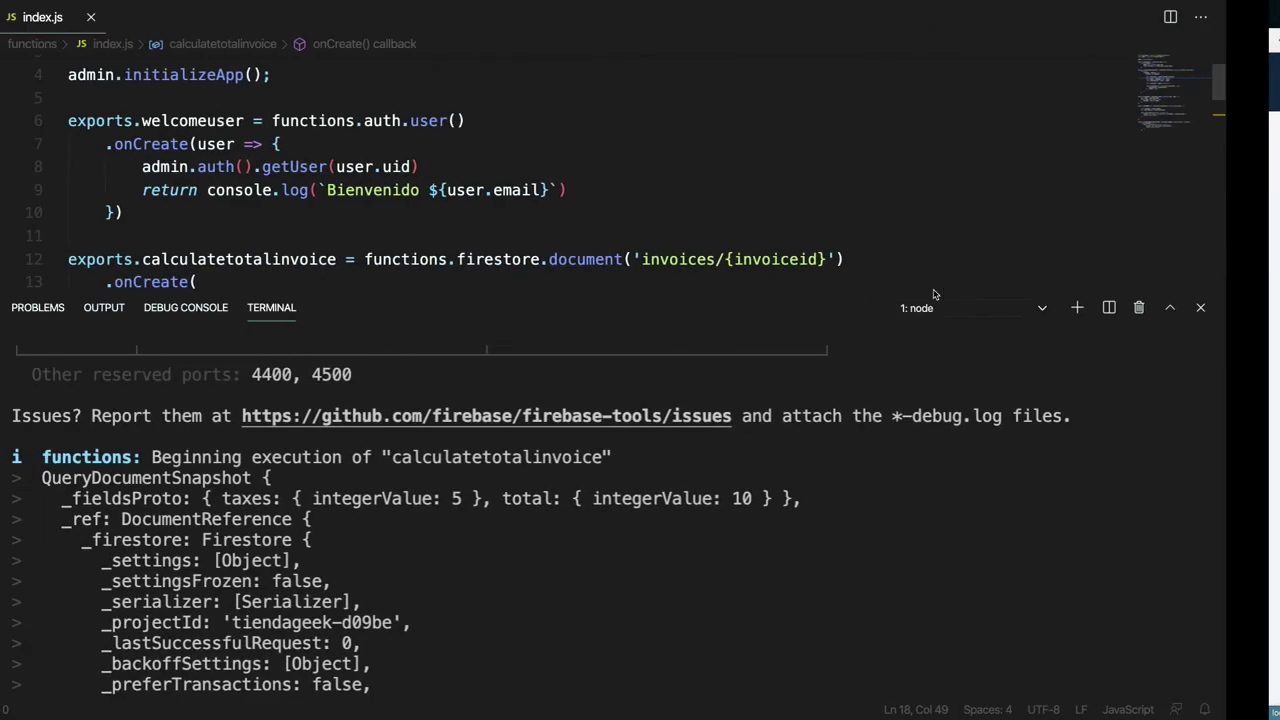
{"action": "left_click", "coordinate": [476, 166]}
{"action": "scroll", "coordinate": [497, 177], "scroll_direction": "down", "scroll_amount": 4}
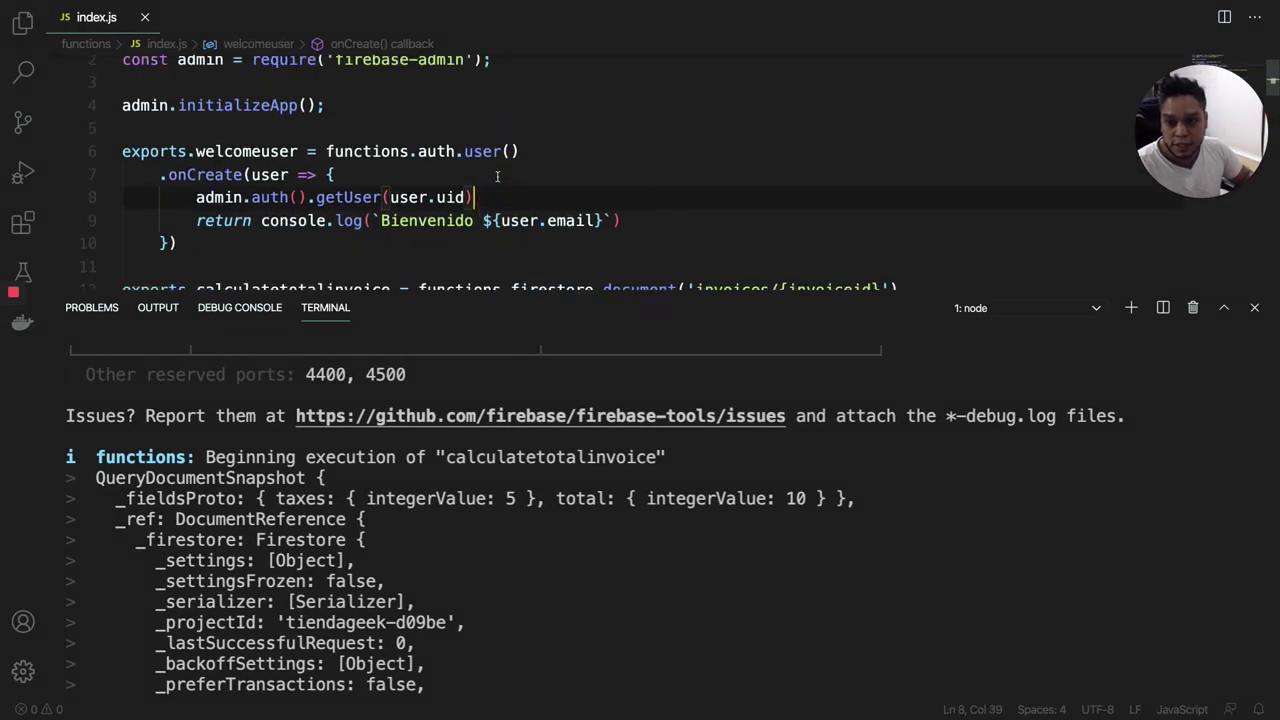
{"action": "scroll", "coordinate": [497, 177], "scroll_direction": "down", "scroll_amount": 2}
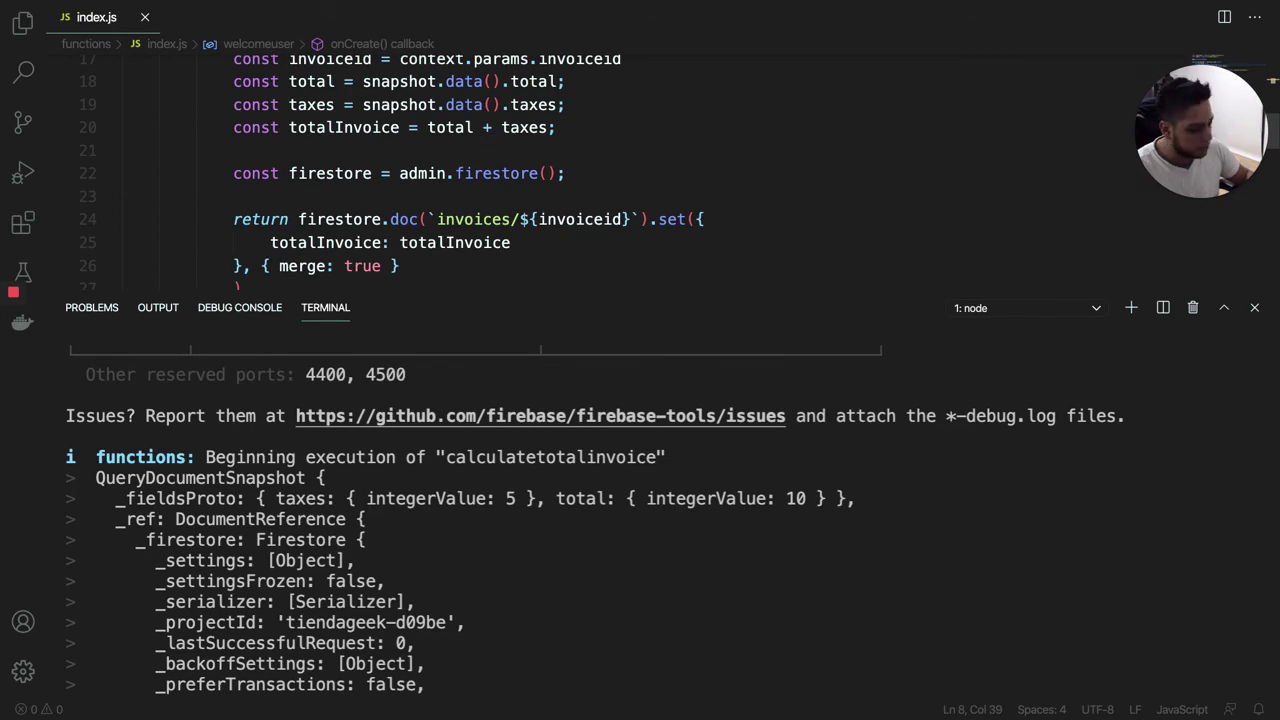
{"action": "key", "text": "ctrl+grave"}
{"action": "scroll", "coordinate": [640, 360], "scroll_direction": "down", "scroll_amount": 3}
{"action": "left_click", "coordinate": [367, 351]}
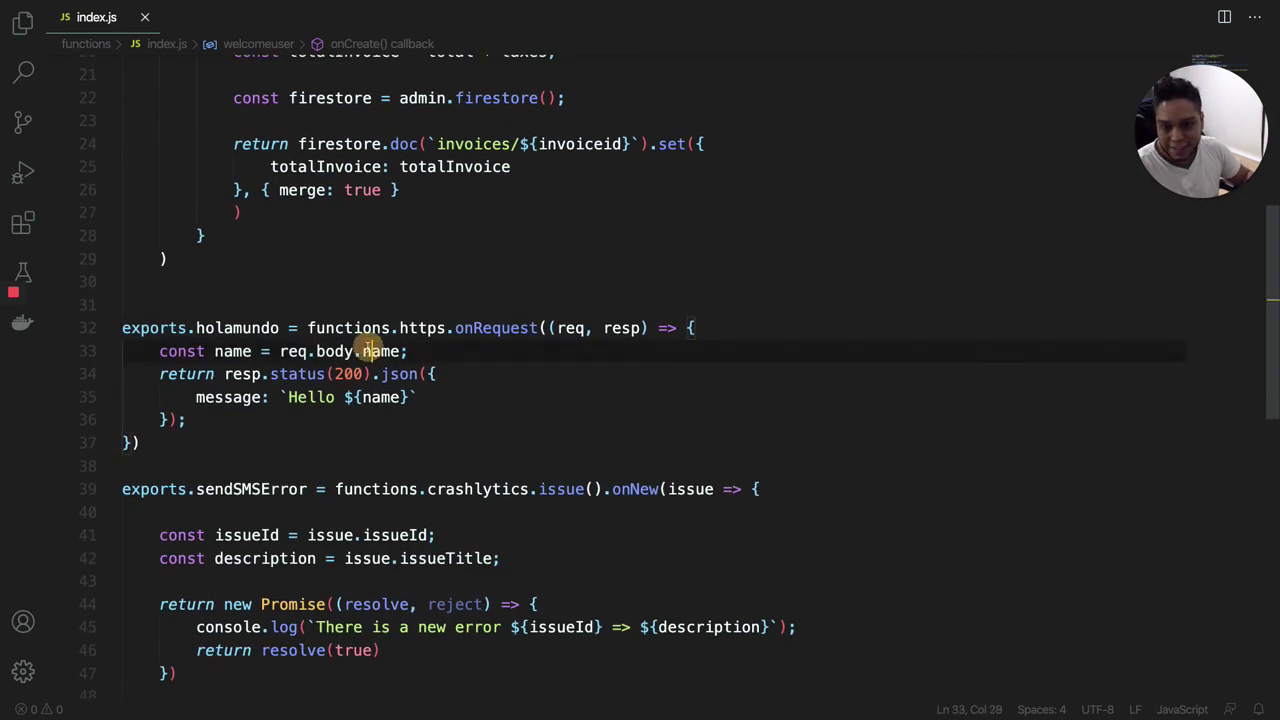
{"action": "left_click", "coordinate": [360, 348]}
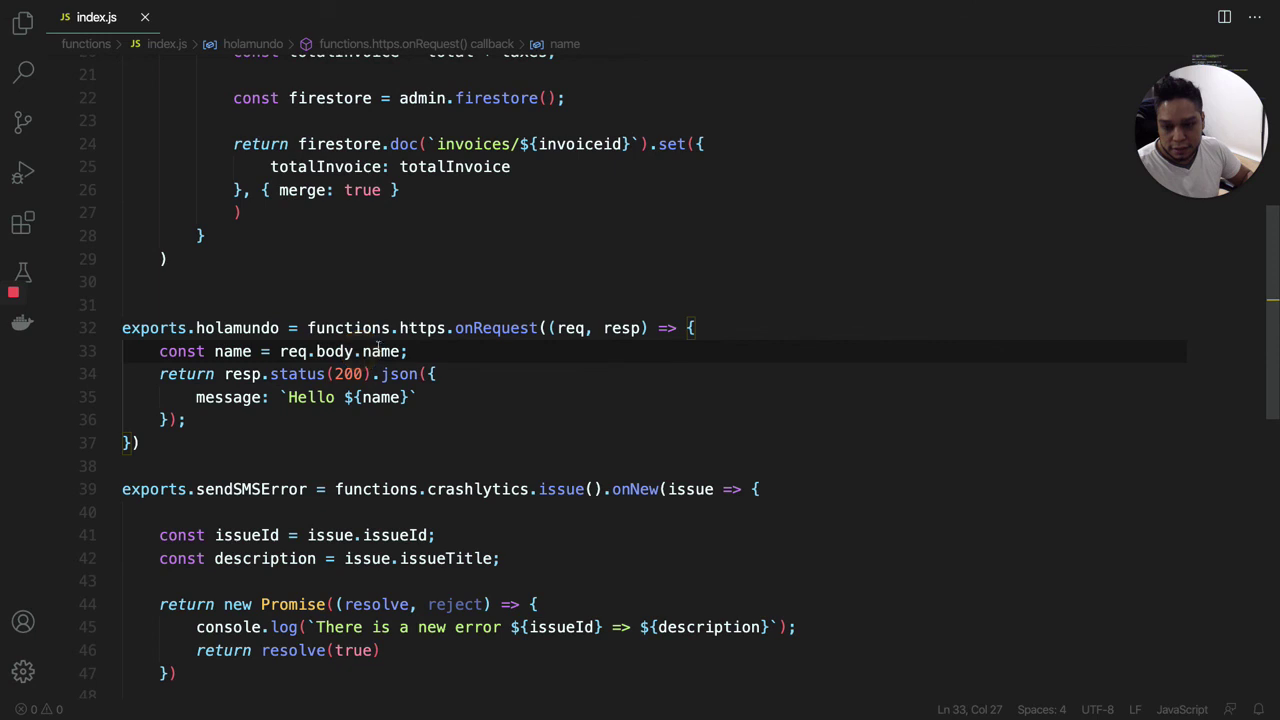
{"action": "left_click", "coordinate": [305, 397]}
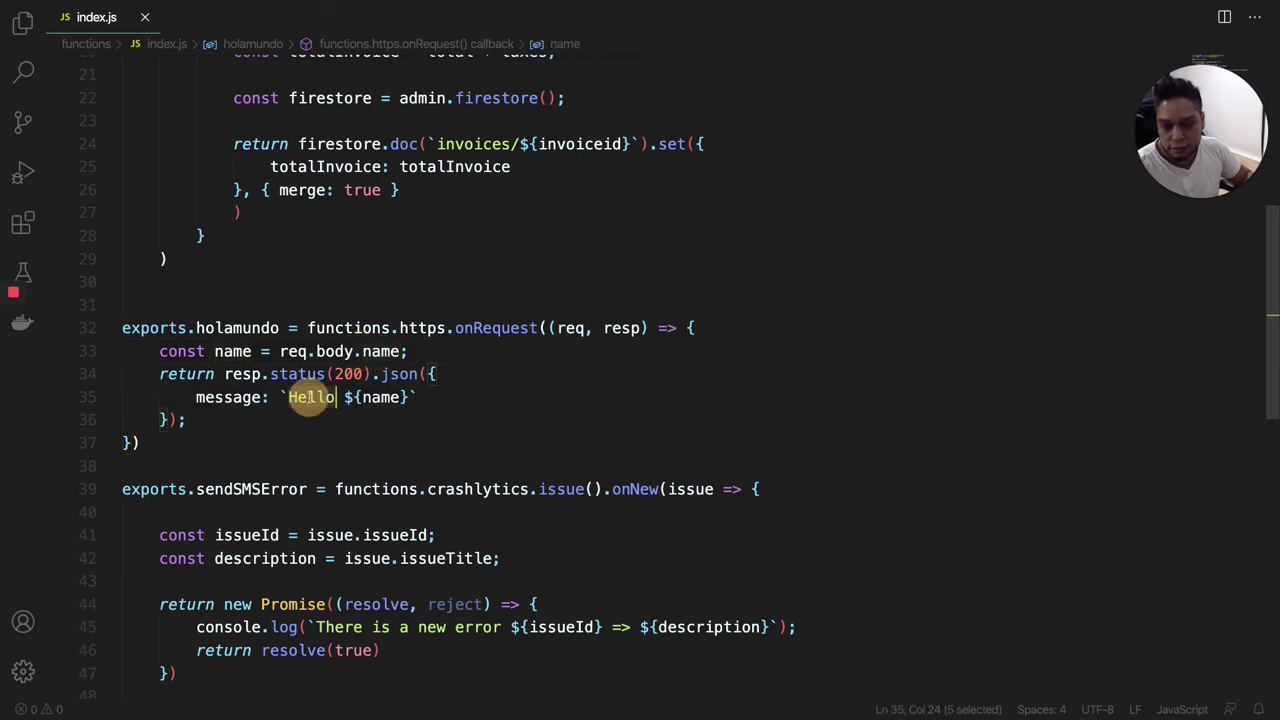
{"action": "double_click", "coordinate": [381, 397]}
{"action": "scroll", "coordinate": [463, 403], "scroll_direction": "down", "scroll_amount": 1}
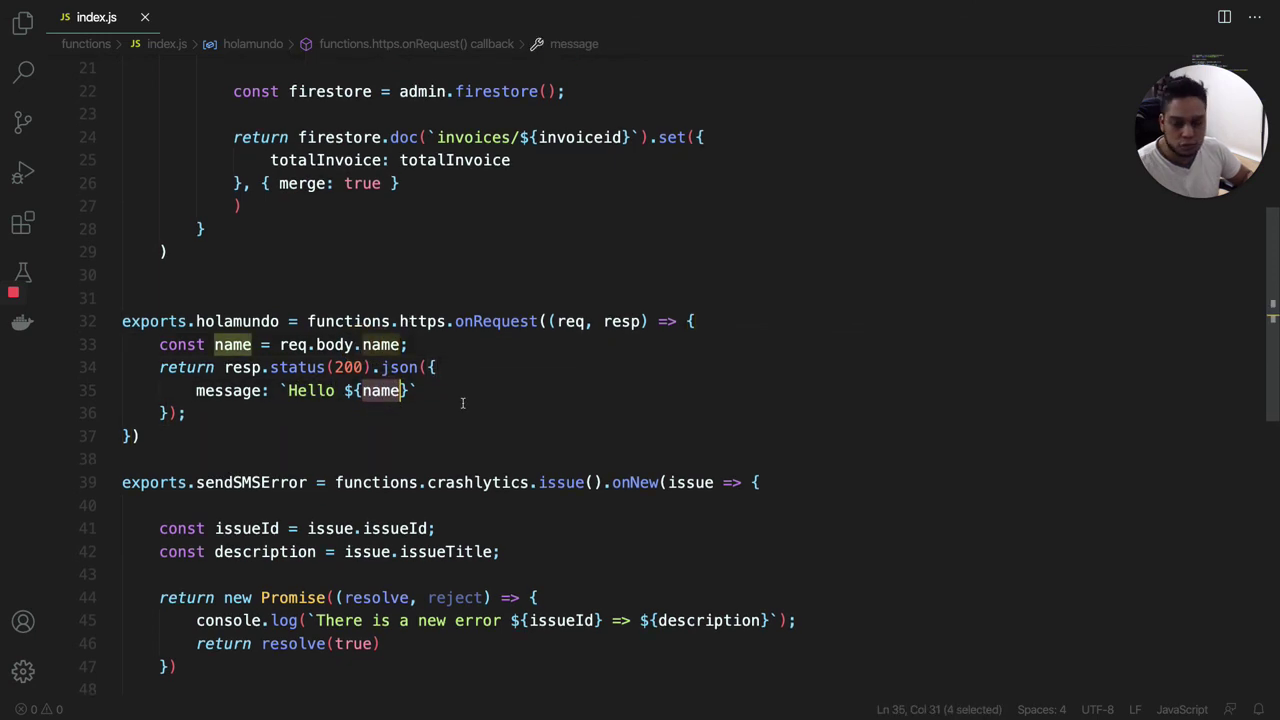
{"action": "scroll", "coordinate": [463, 403], "scroll_direction": "down", "scroll_amount": 1}
- Show the terminal again and look through the emulator startup output for the holamundo URL and the emulator ports
{"action": "key", "text": "ctrl+grave"}
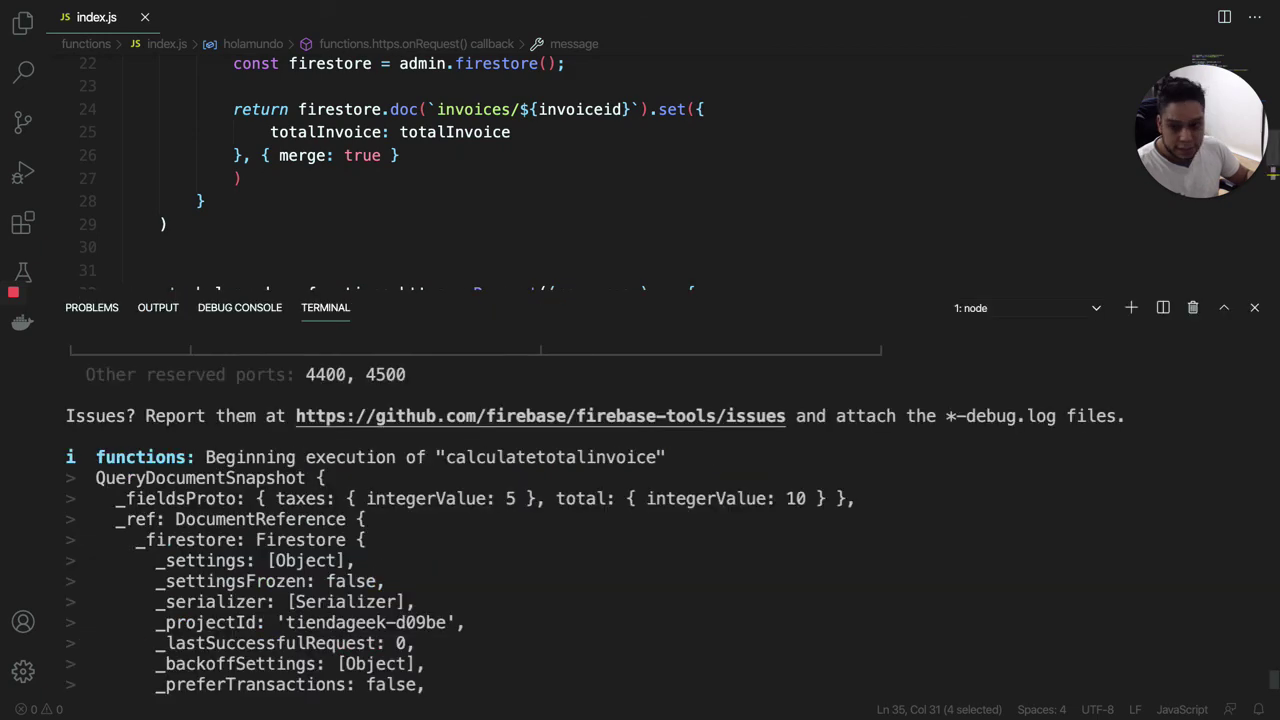
{"action": "scroll", "coordinate": [541, 503], "scroll_direction": "up", "scroll_amount": 10}
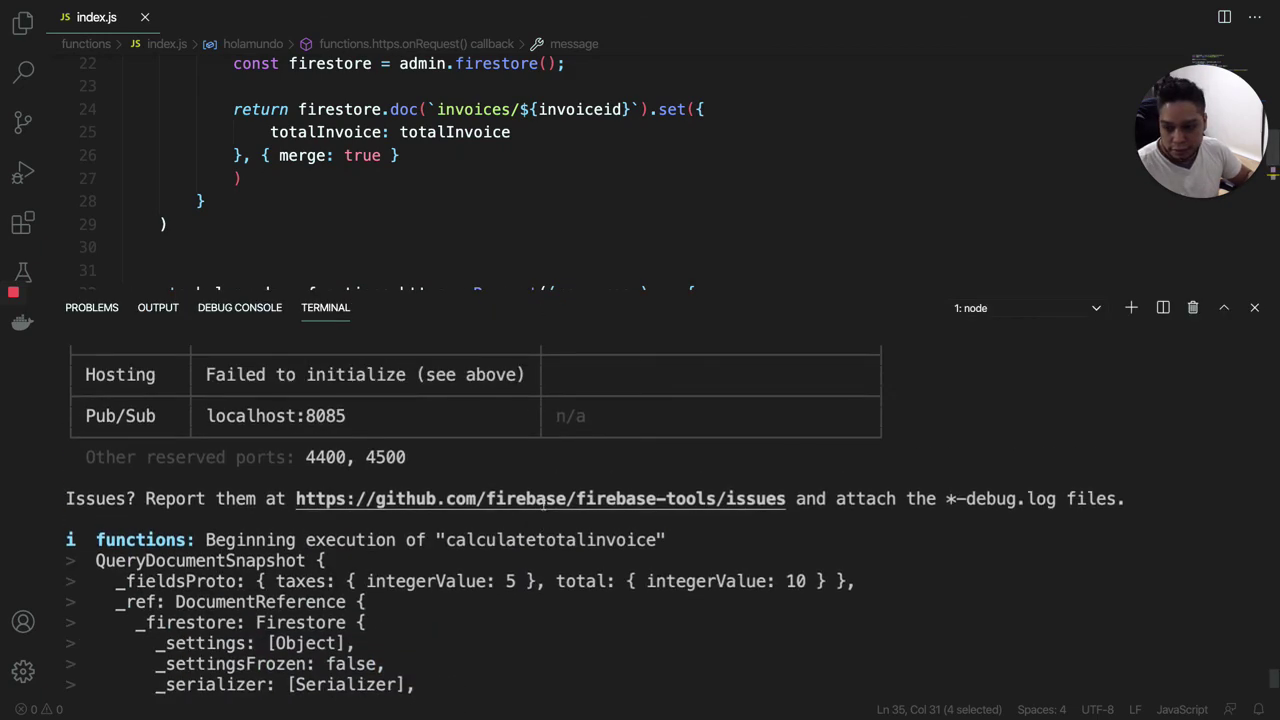
{"action": "scroll", "coordinate": [541, 503], "scroll_direction": "up", "scroll_amount": 2}
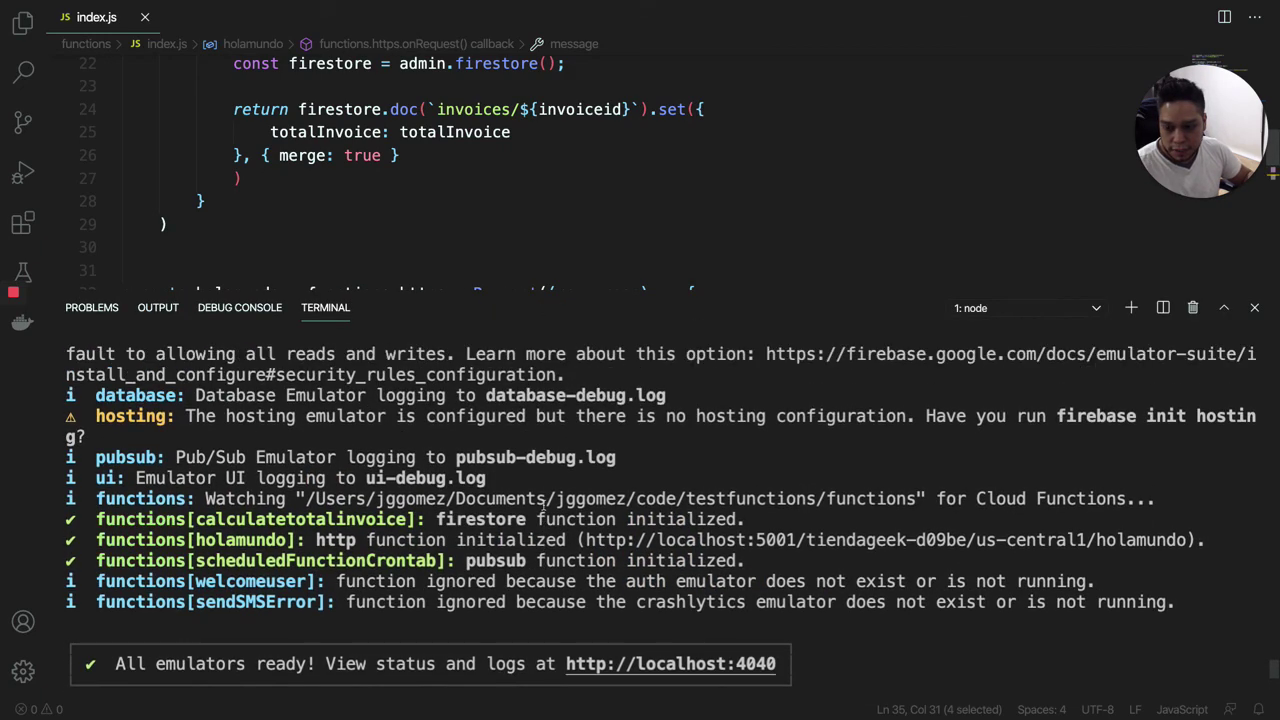
{"action": "scroll", "coordinate": [541, 503], "scroll_direction": "down", "scroll_amount": 4}
{"action": "scroll", "coordinate": [543, 505], "scroll_direction": "down", "scroll_amount": 2}
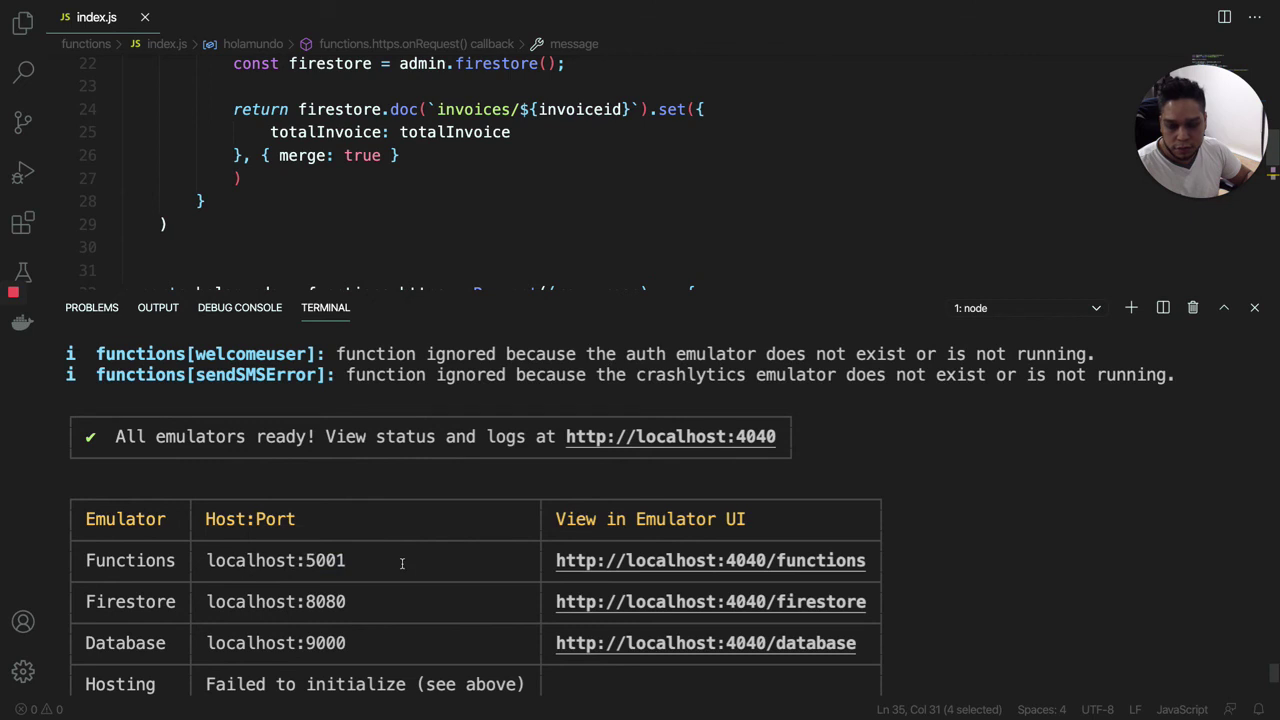
- Find the holamundo URL in the emulator's startup output, switch to Postman and send the prepared POST request to that local endpoint
{"action": "scroll", "coordinate": [400, 482], "scroll_direction": "up", "scroll_amount": 5}
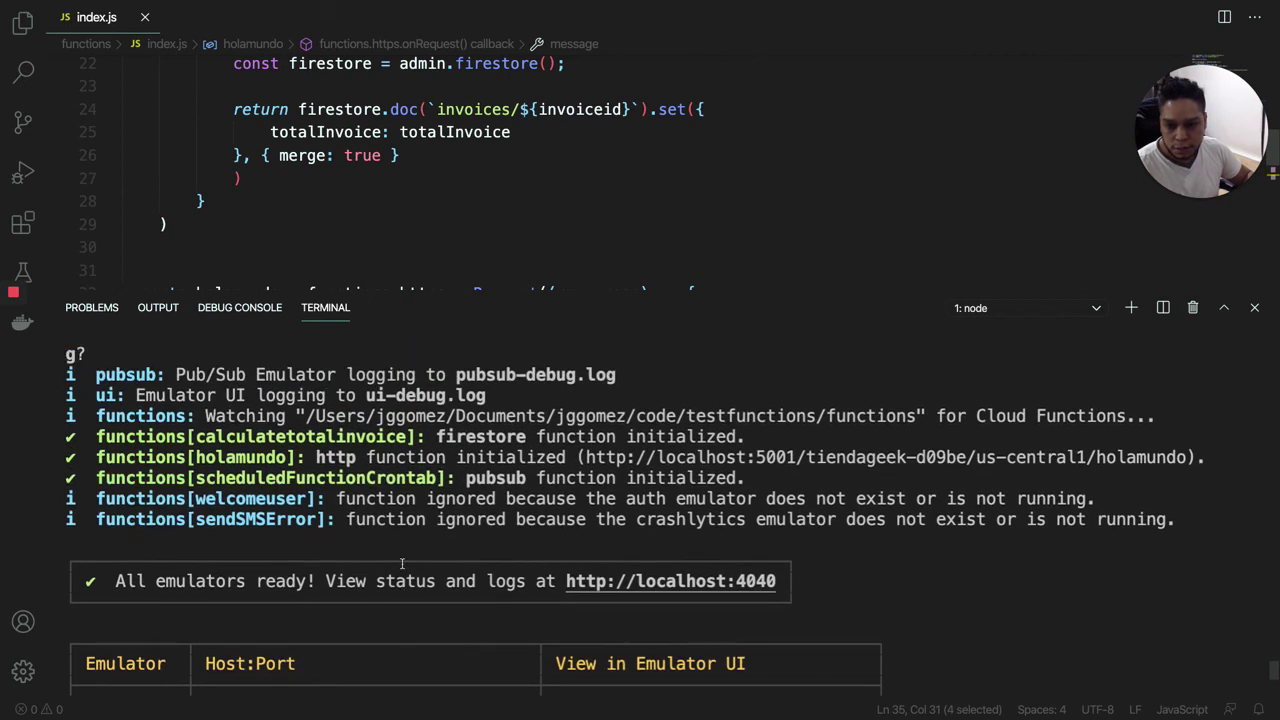
{"action": "scroll", "coordinate": [402, 564], "scroll_direction": "up", "scroll_amount": 1}
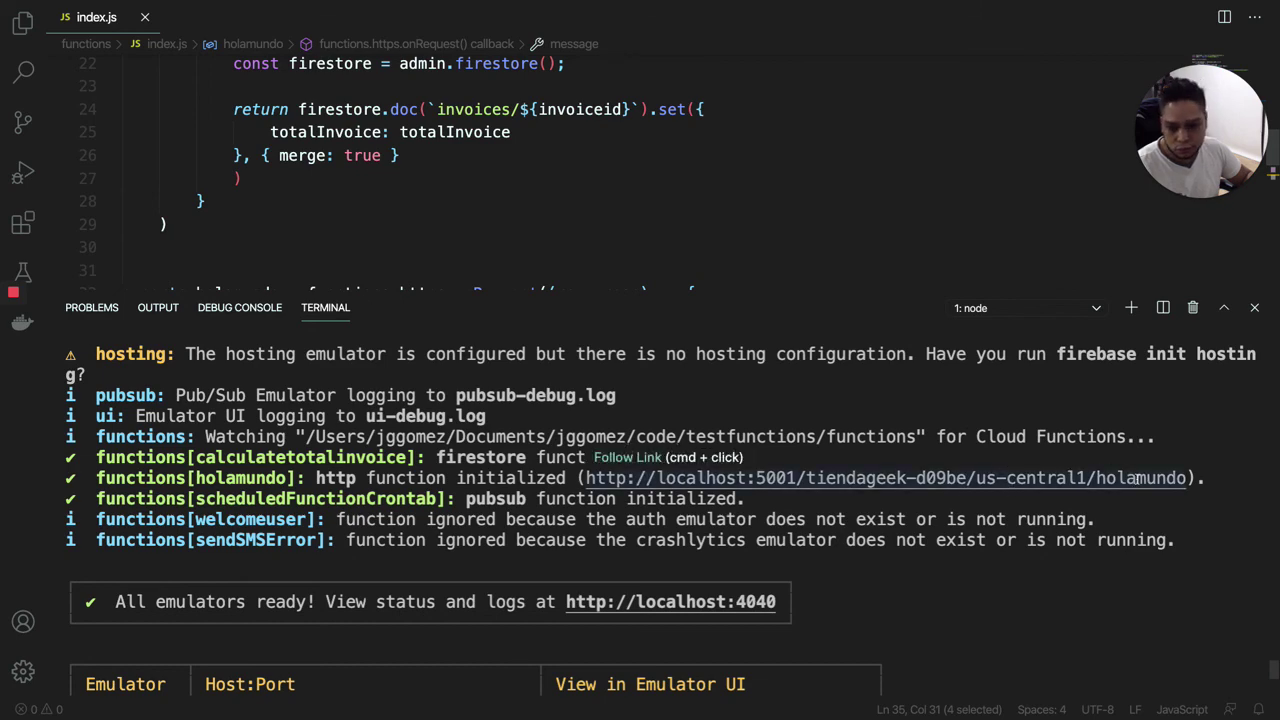
{"action": "key", "text": "ctrl+Right"}
{"action": "key", "text": "ctrl+Right"}
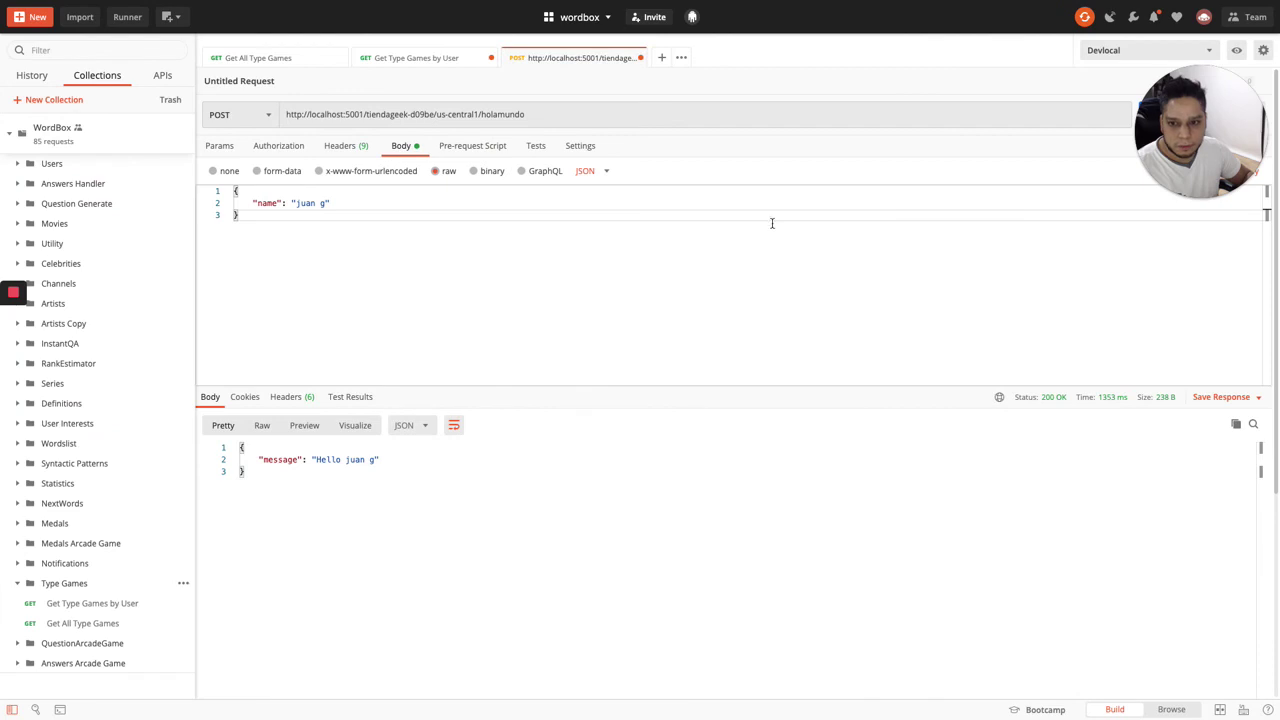
{"action": "left_click", "coordinate": [428, 115]}
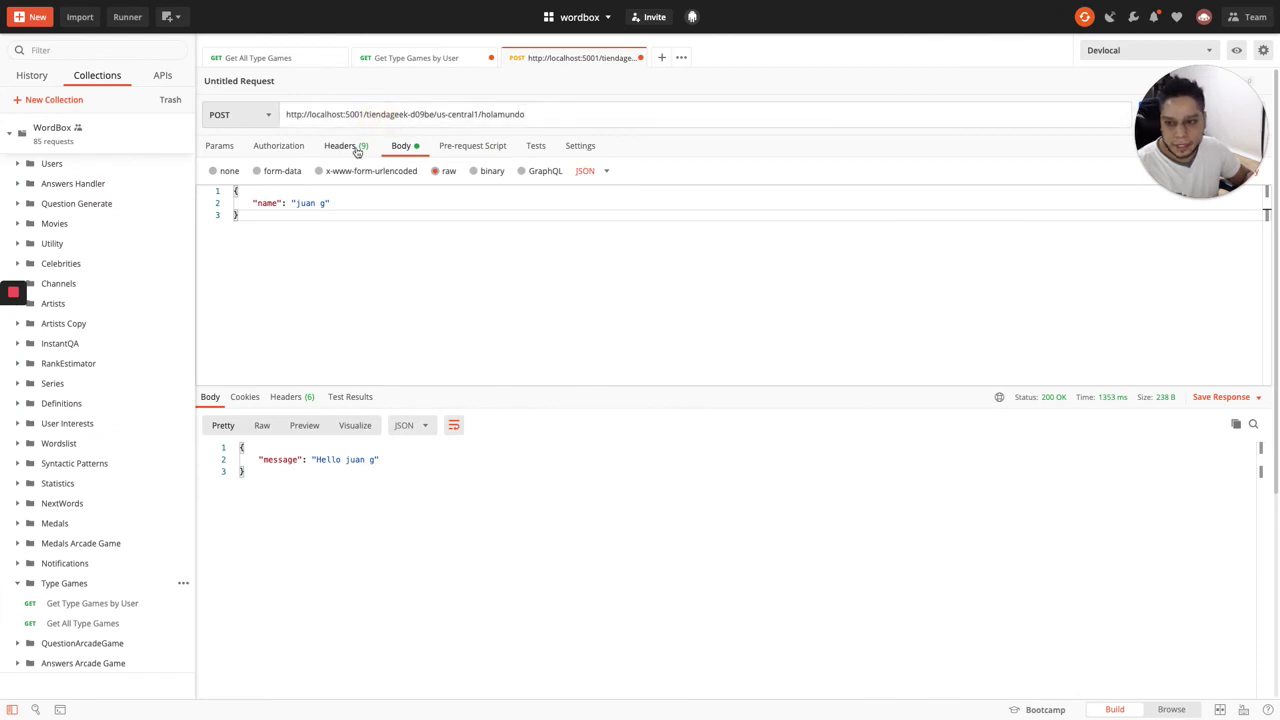
{"action": "left_click", "coordinate": [591, 254]}
{"action": "left_click_drag", "start_coordinate": [1181, 129], "coordinate": [1175, 267]}
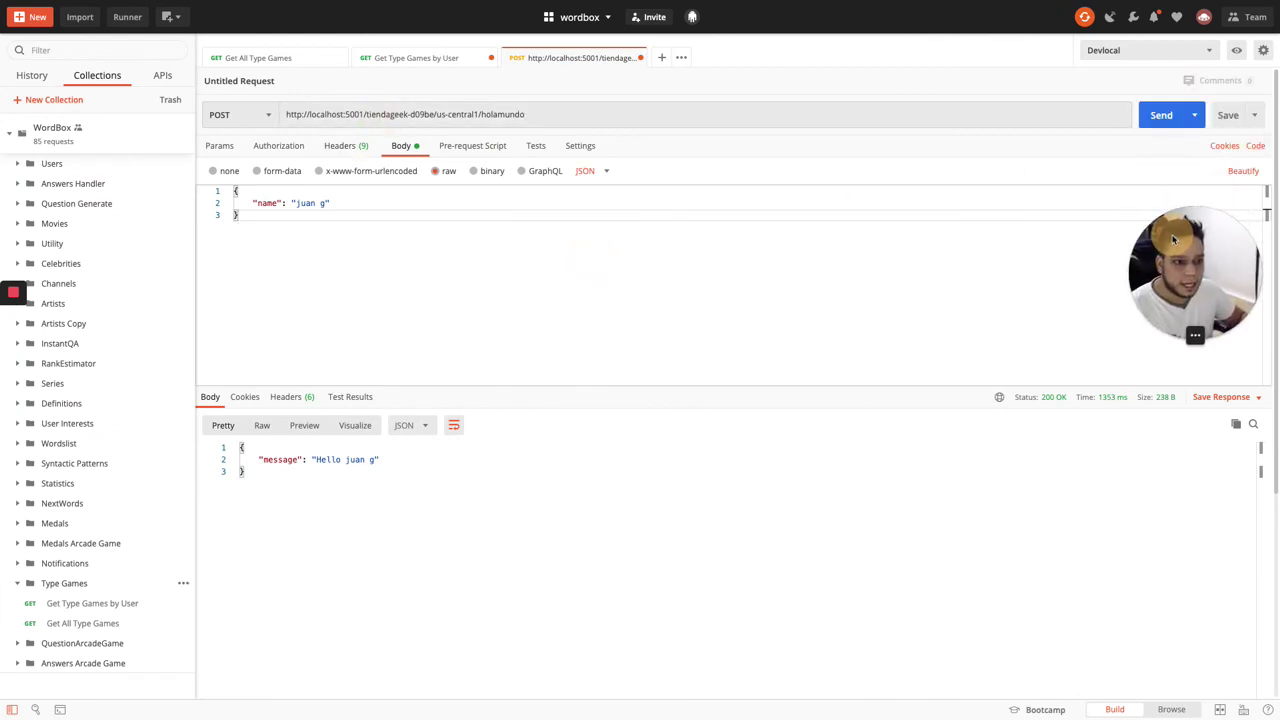
{"action": "left_click", "coordinate": [1162, 117]}
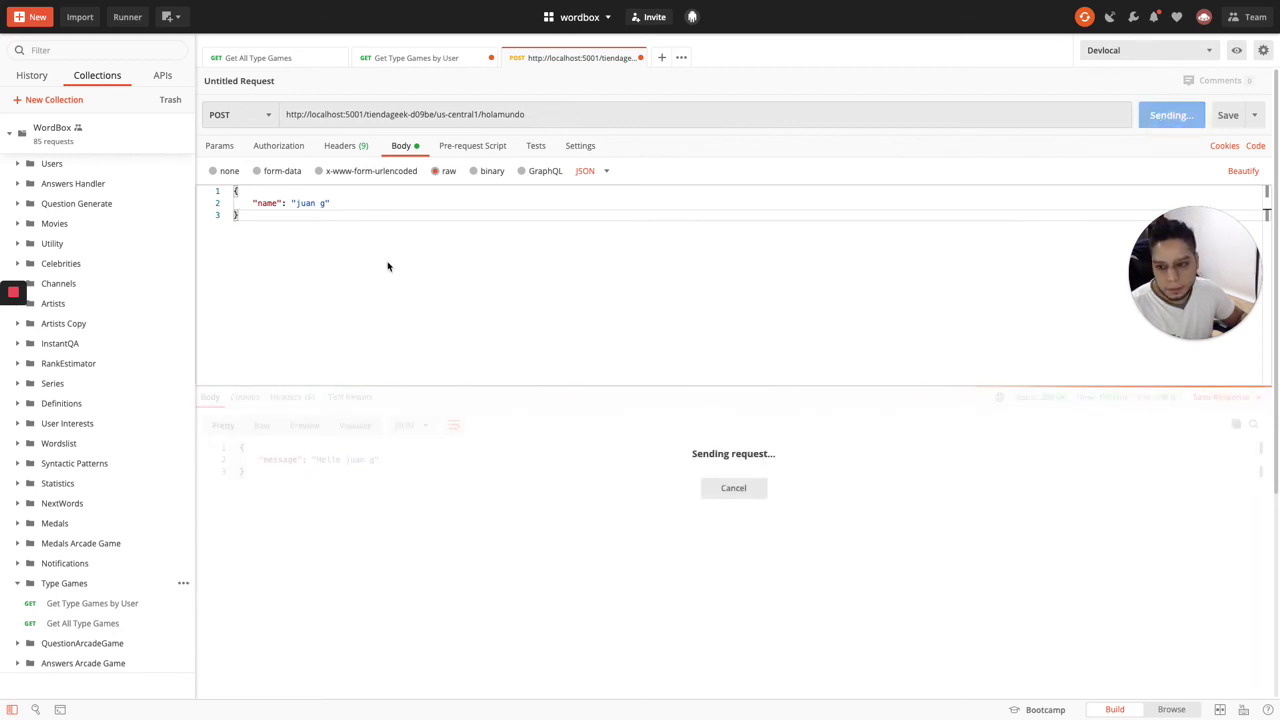
- Complete the surname in the JSON body's name value and resend the POST request to holamundo
{"action": "left_click", "coordinate": [322, 204]}
{"action": "type", "text": "omez"}
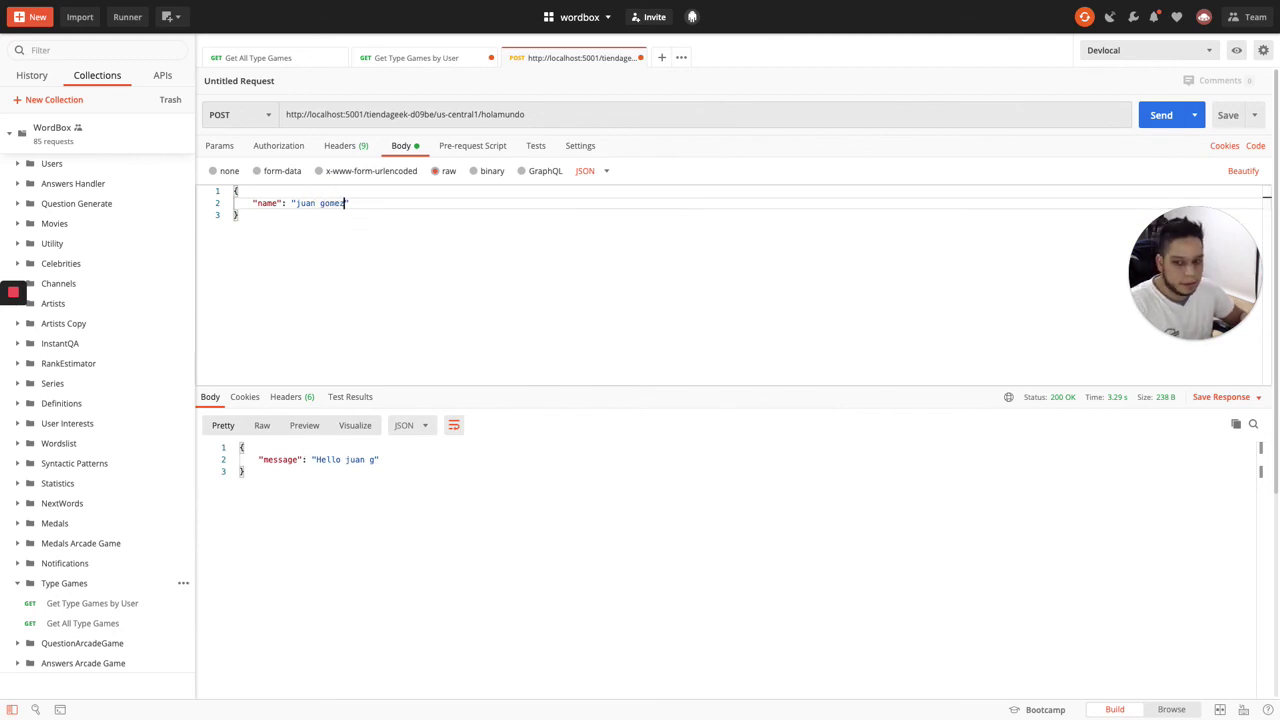
{"action": "left_click", "coordinate": [1152, 118]}
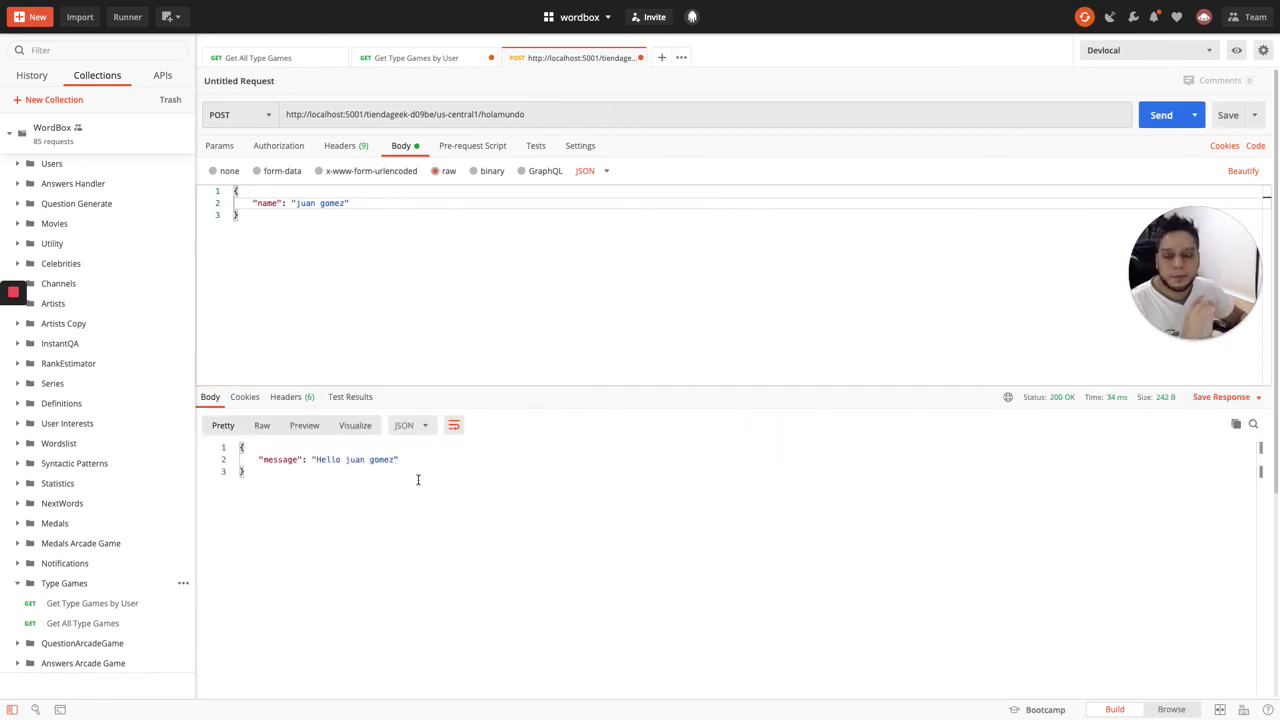
- Review the initialized functions in VS Code's terminal, and look over the emulator's Realtime Database, Firestore and overview pages in the browser
{"action": "key", "text": "ctrl+Left"}
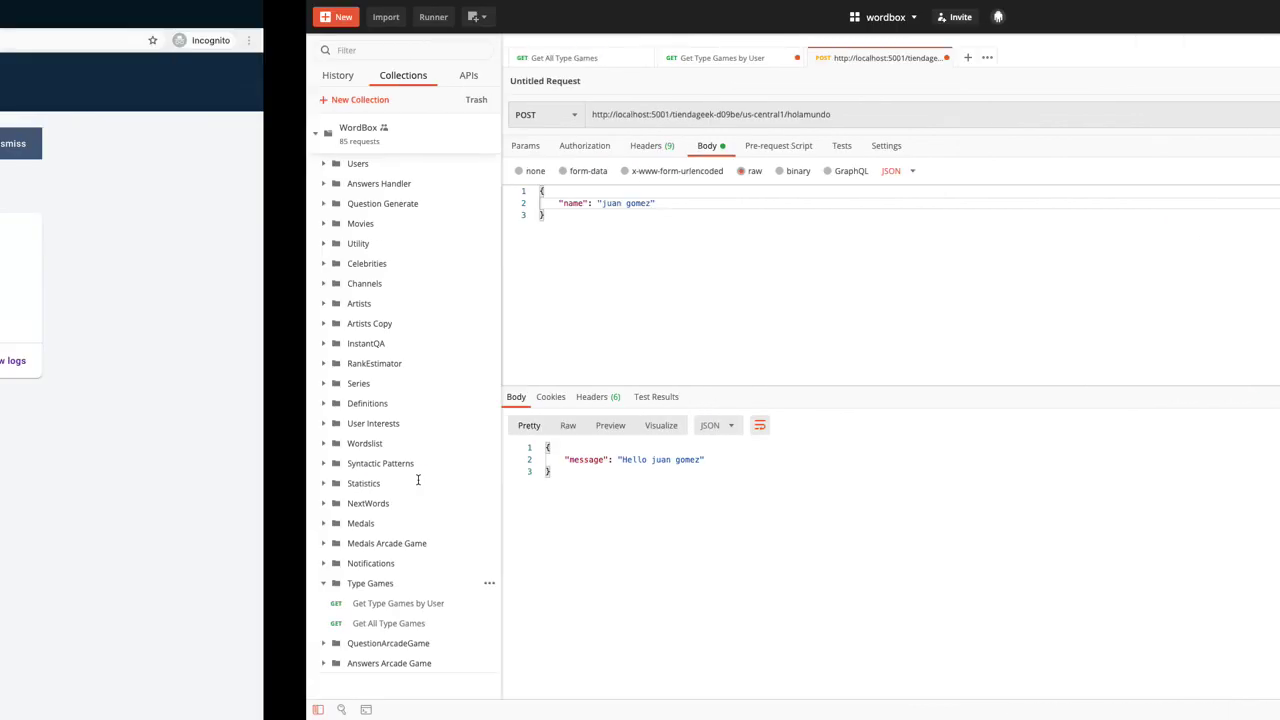
{"action": "key", "text": "ctrl+Left"}
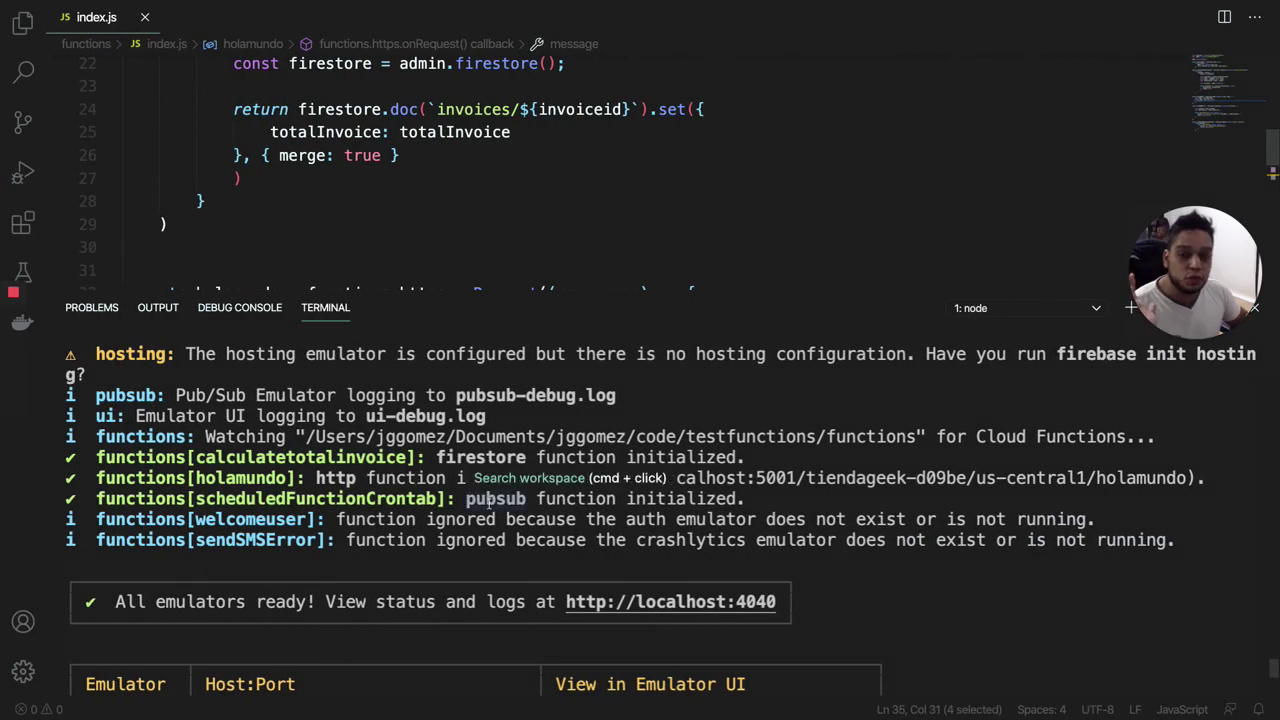
{"action": "key", "text": "ctrl+Right"}
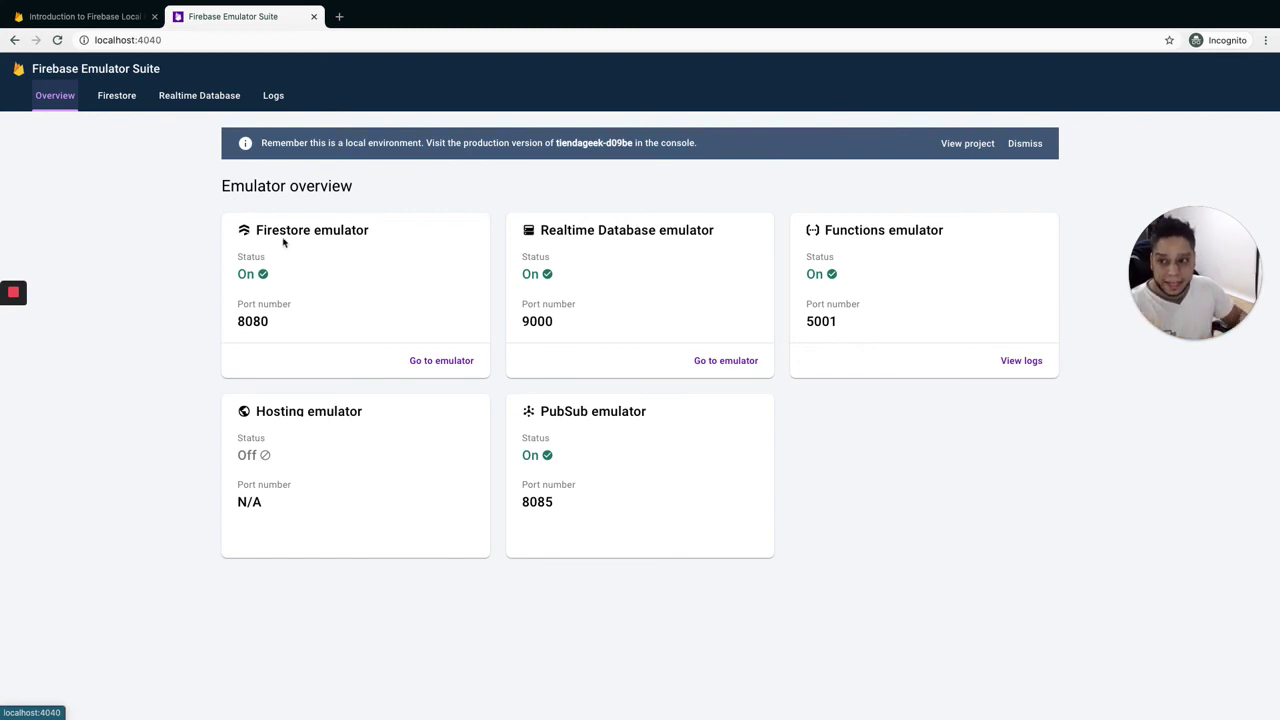
{"action": "left_click", "coordinate": [199, 95]}
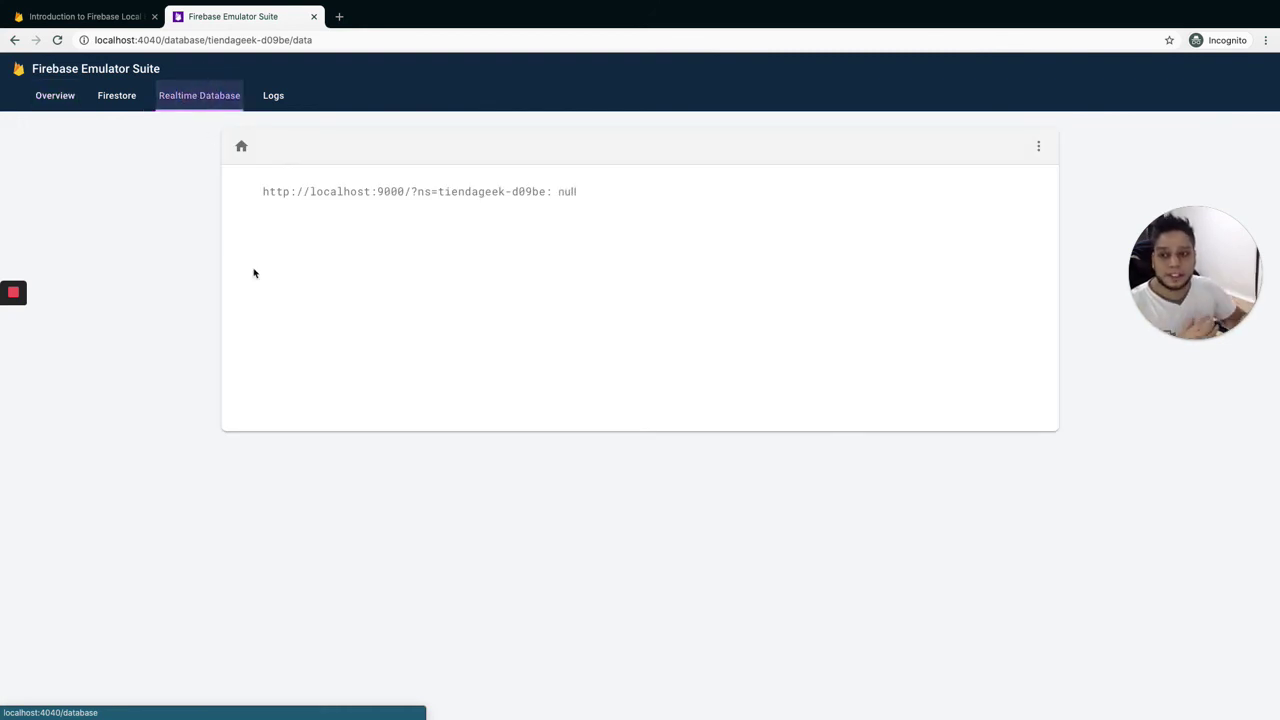
{"action": "left_click", "coordinate": [133, 104]}
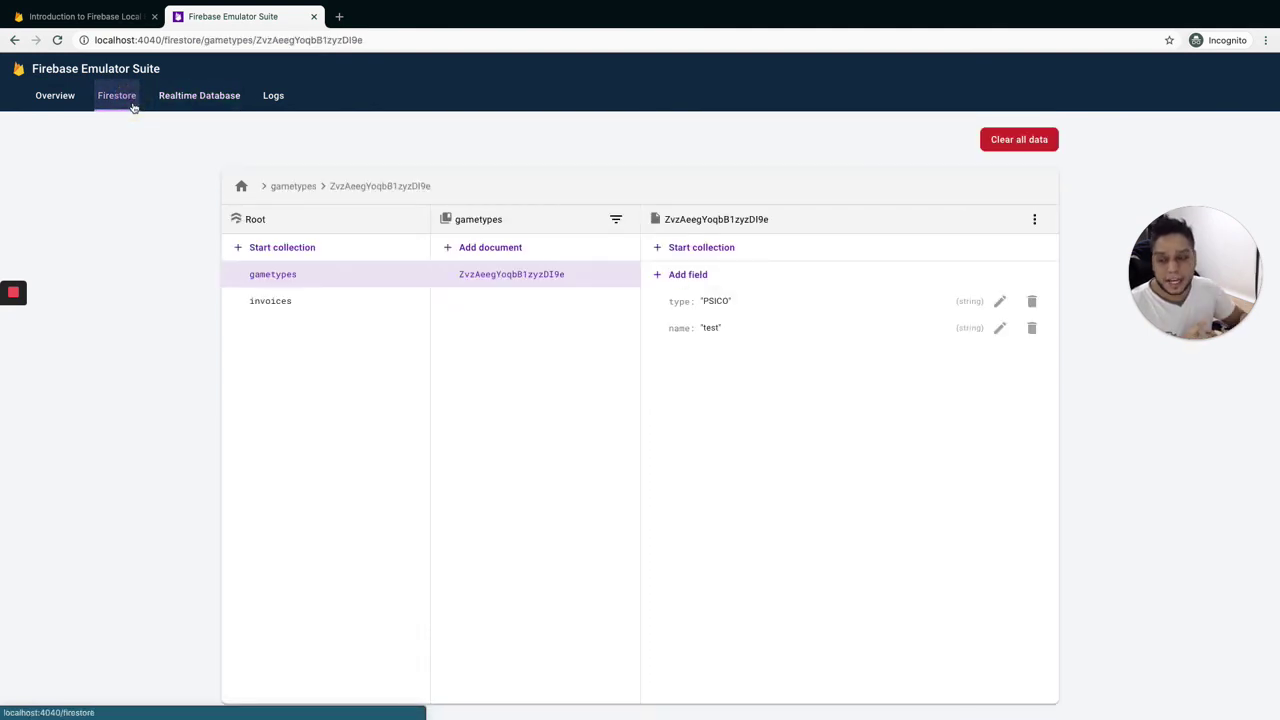
{"action": "left_click", "coordinate": [60, 97]}
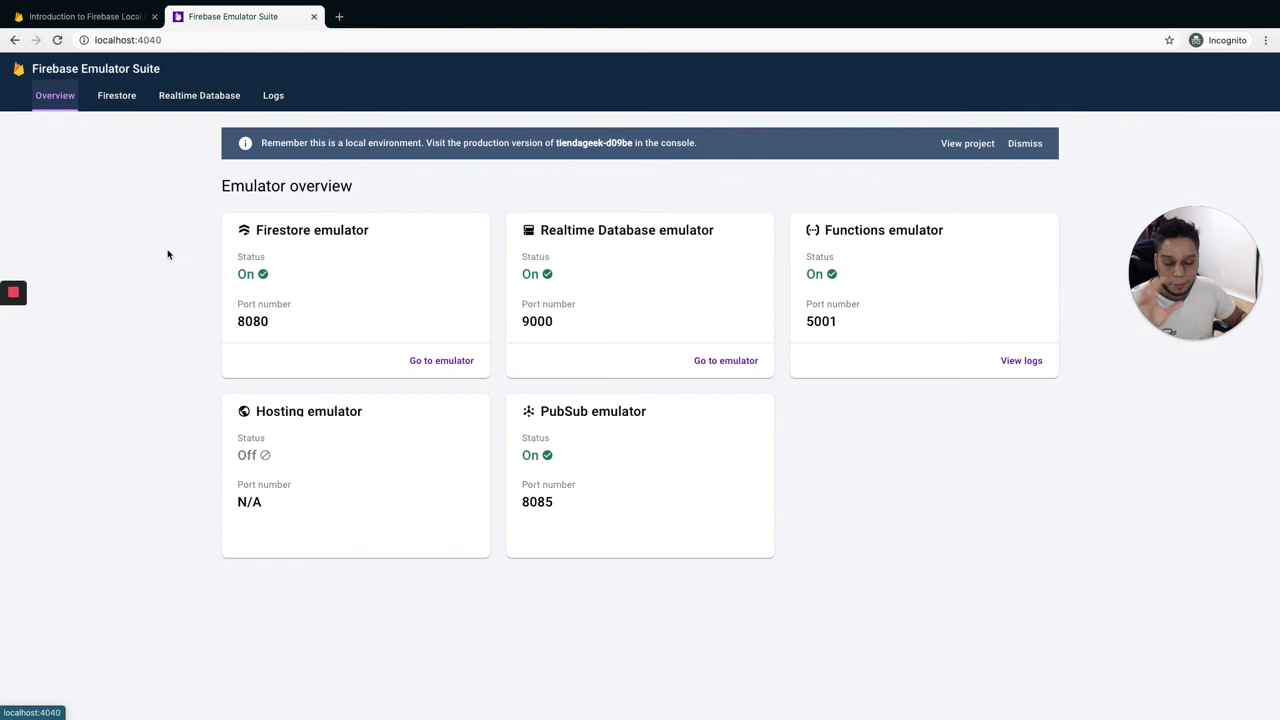